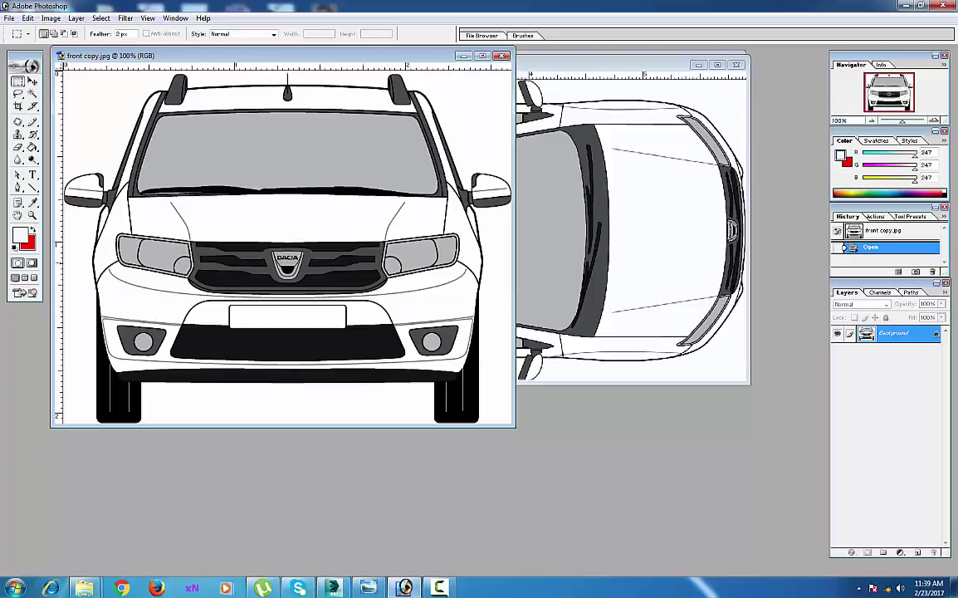
Open Notepad, reposition its window over the images and start a note with the heading "front" and a "W-" line
{"action": "left_click", "coordinate": [17, 590]}
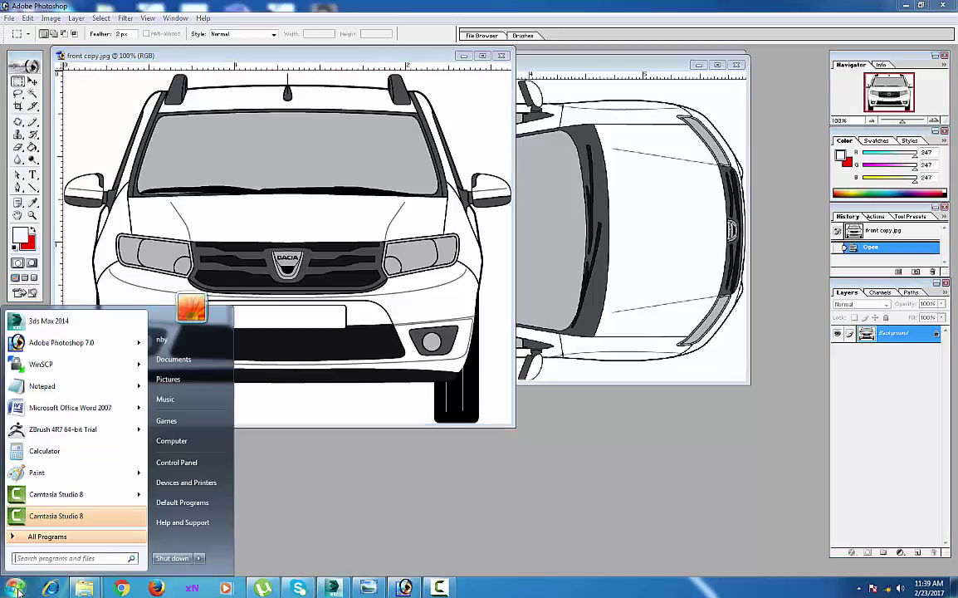
{"action": "left_click", "coordinate": [50, 387]}
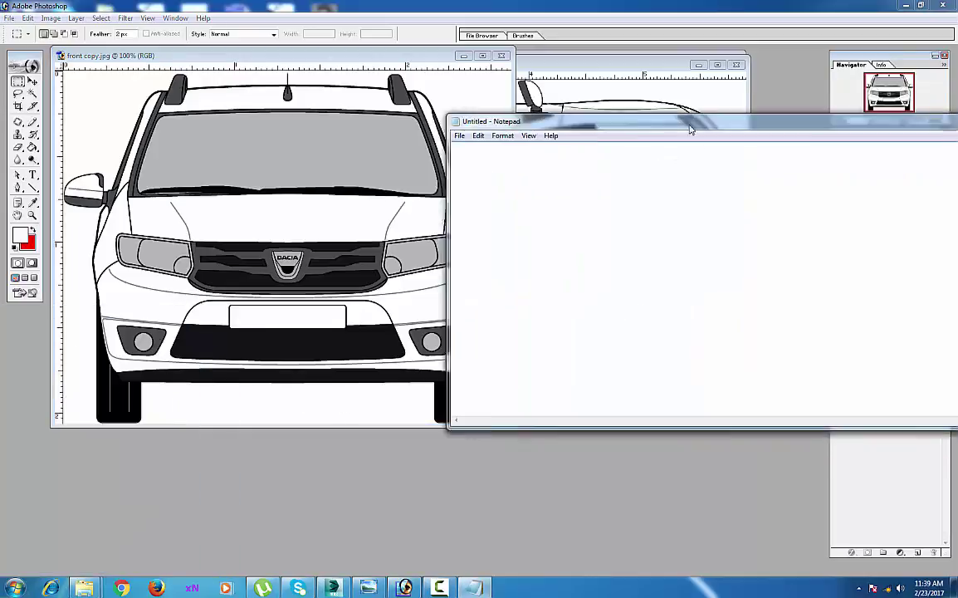
{"action": "left_click_drag", "start_coordinate": [691, 128], "coordinate": [562, 138]}
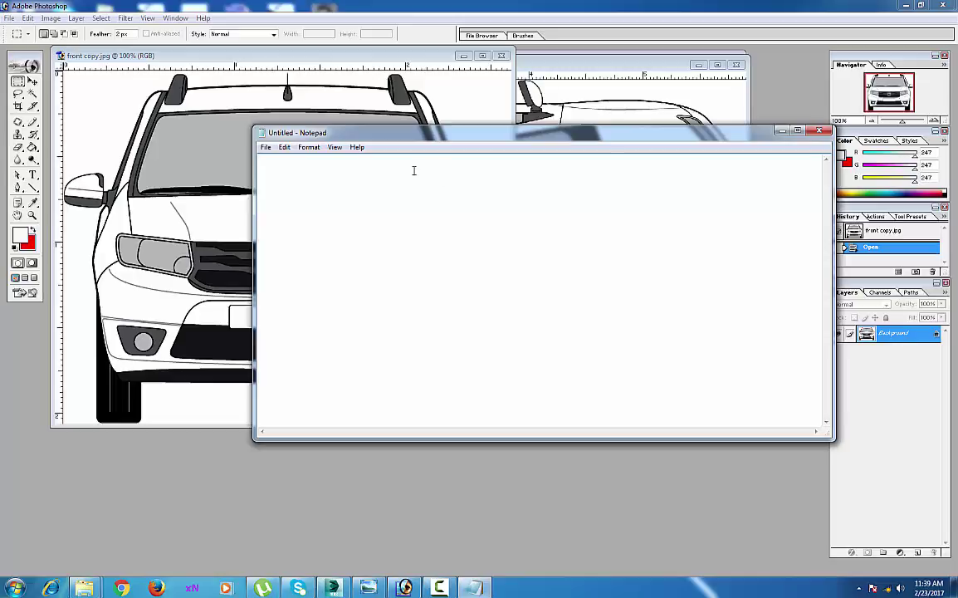
{"action": "key", "text": "BackSpace"}
{"action": "key", "text": "BackSpace"}
Check the document width of front copy.jpg in Photoshop's Image Size settings and record it in the Notepad note as "W- 2.62"
{"action": "left_click", "coordinate": [366, 83]}
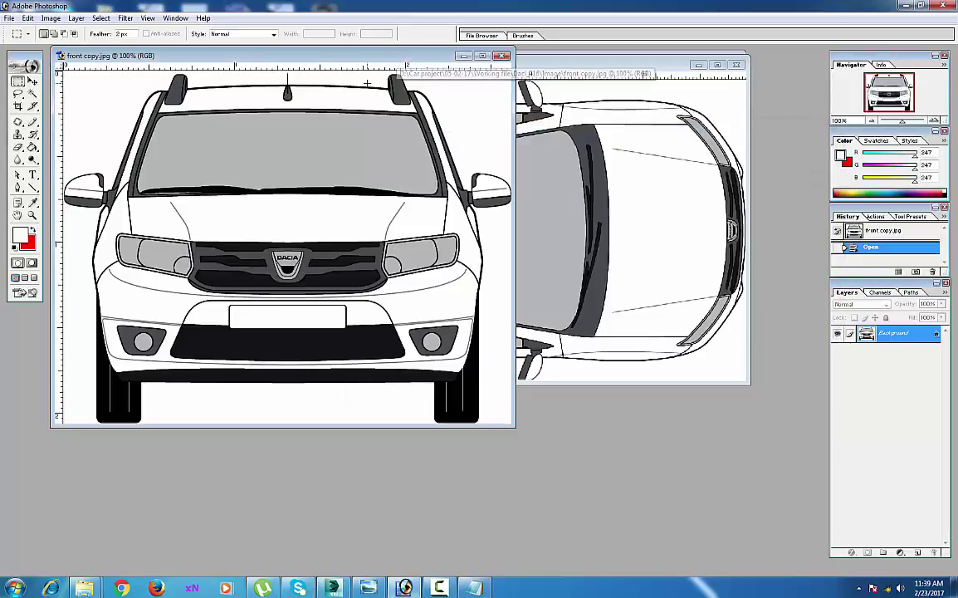
{"action": "left_click", "coordinate": [49, 19]}
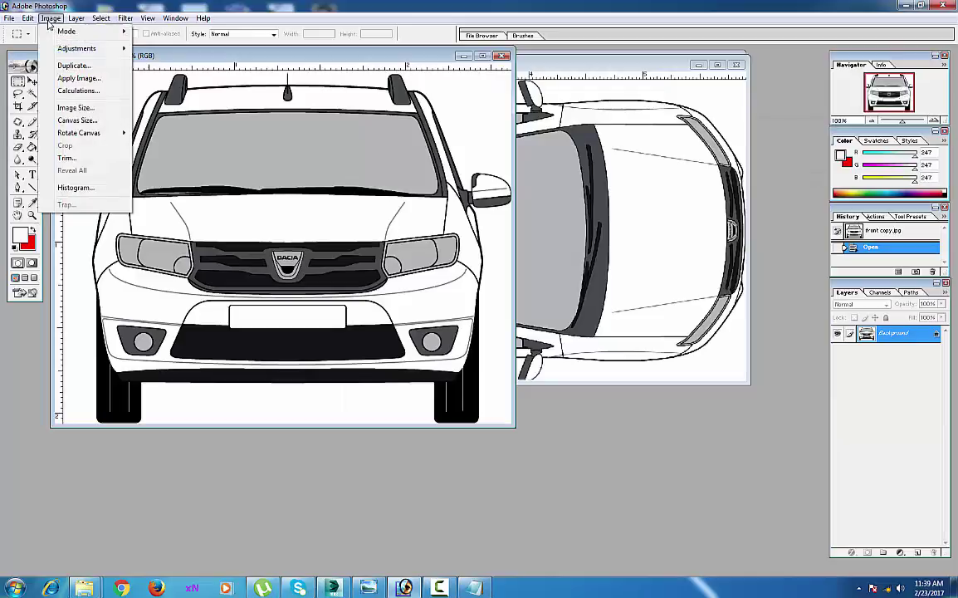
{"action": "left_click", "coordinate": [71, 110]}
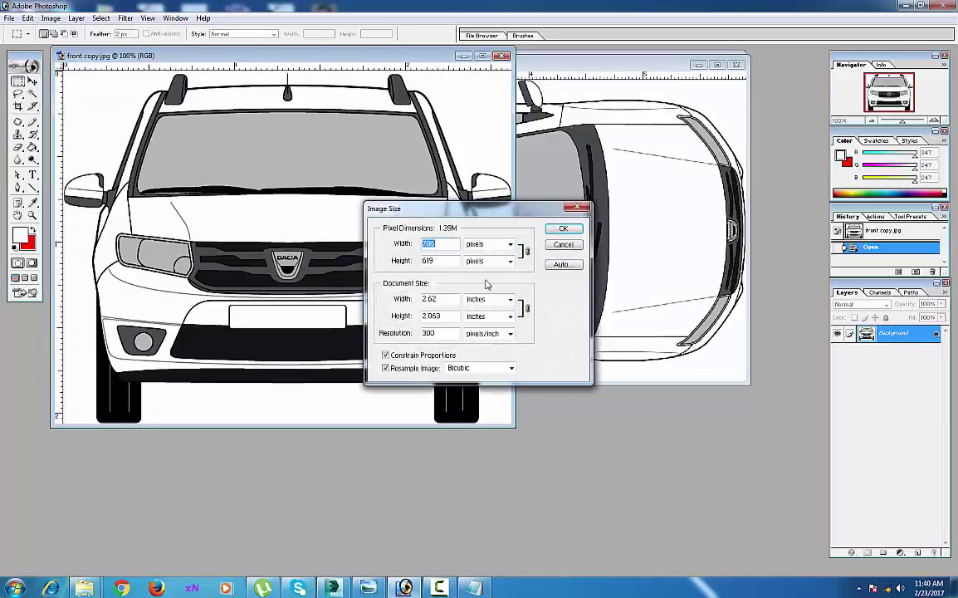
{"action": "left_click_drag", "start_coordinate": [441, 299], "coordinate": [401, 299]}
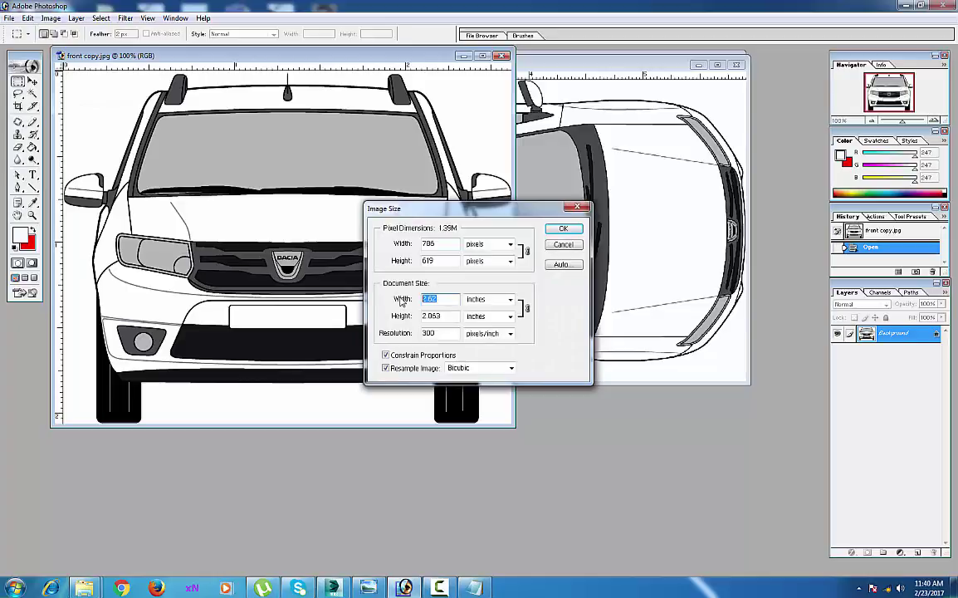
{"action": "key", "text": "alt+Tab"}
{"action": "key", "text": "alt+Tab"}
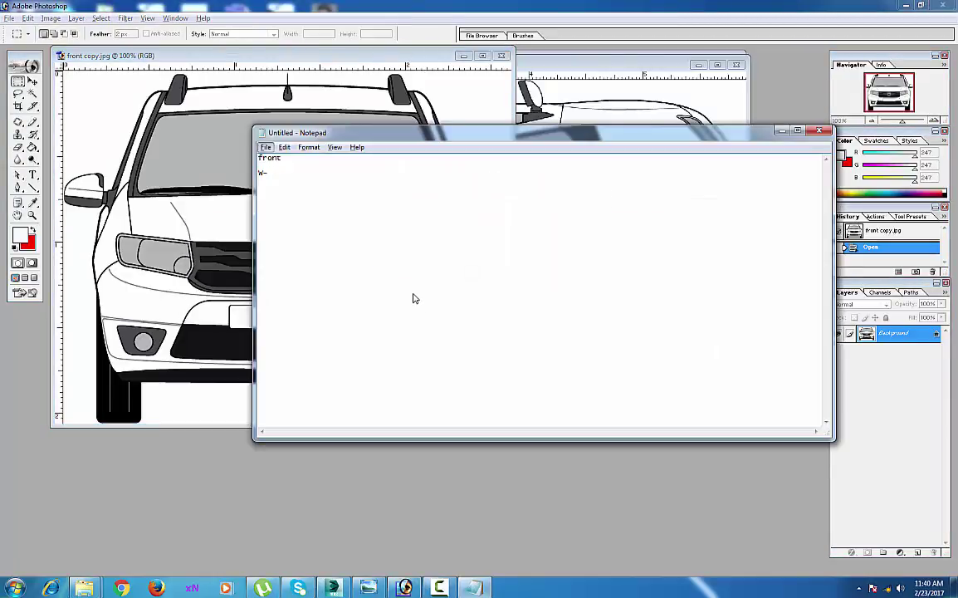
{"action": "left_click", "coordinate": [415, 298]}
{"action": "type", "text": "2.62"}
Copy the front image's document height into the note as "H- 2.063" and add a "left" heading with a "W-" line
{"action": "key", "text": "alt+Tab"}
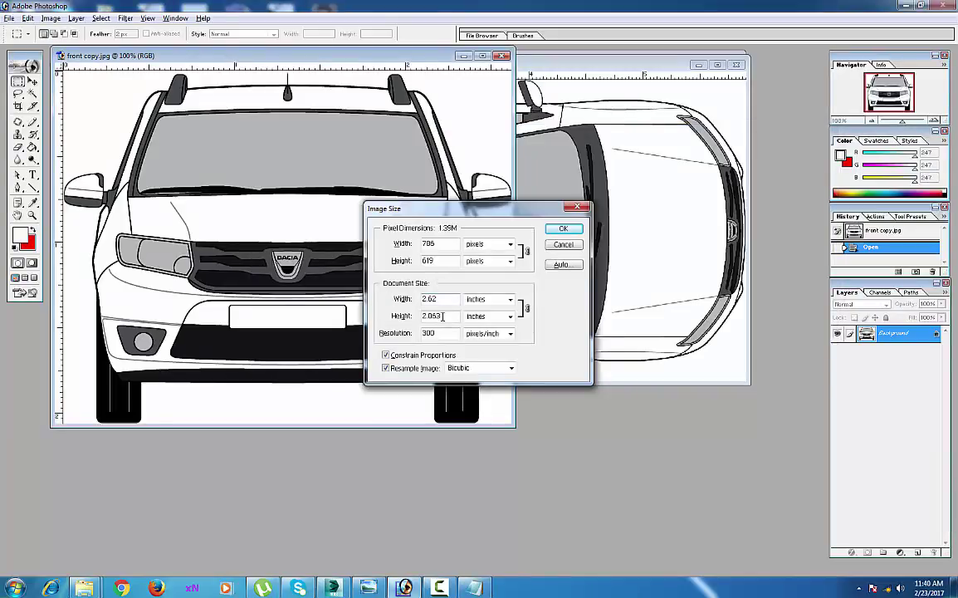
{"action": "left_click_drag", "start_coordinate": [443, 316], "coordinate": [420, 316]}
{"action": "key", "text": "ctrl+c"}
{"action": "key", "text": "alt+Tab"}
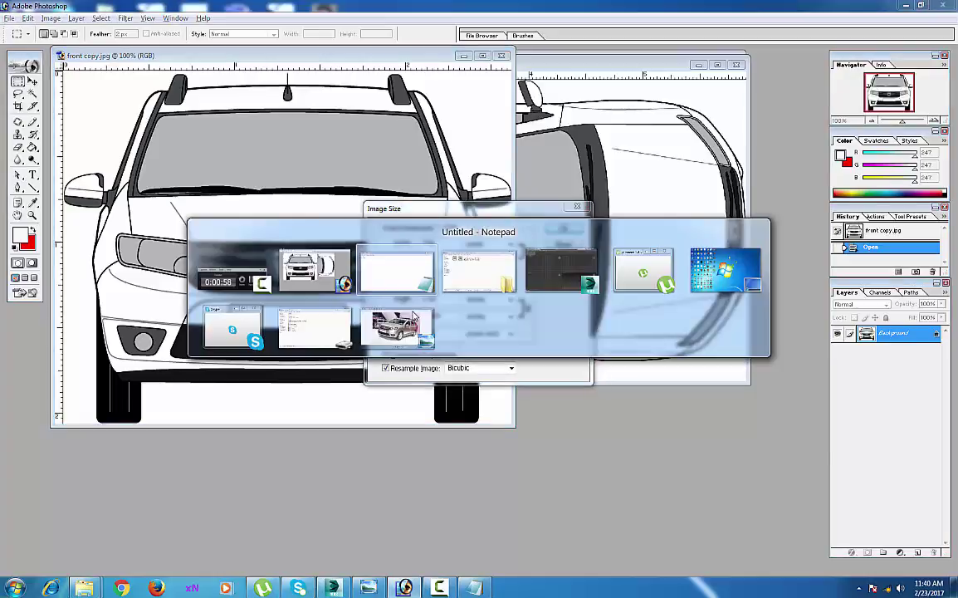
{"action": "key", "text": "ctrl+v"}
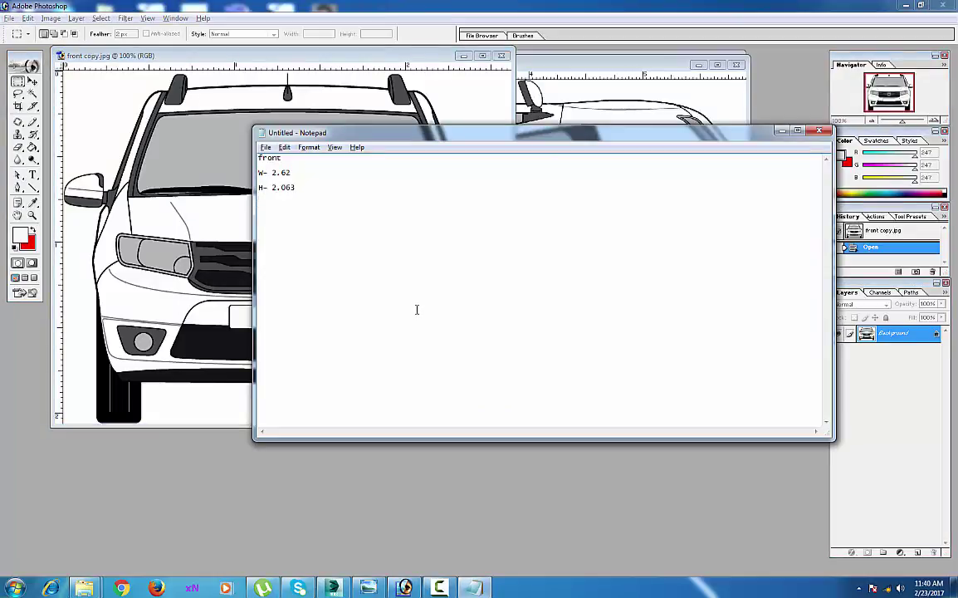
{"action": "key", "text": "Return"}
{"action": "key", "text": "Return"}
{"action": "type", "text": "T"}
Back in Photoshop, close front copy.jpg without resizing it and move the top copy.jpg window down to uncover left copy.jpg
{"action": "key", "text": "alt+Tab"}
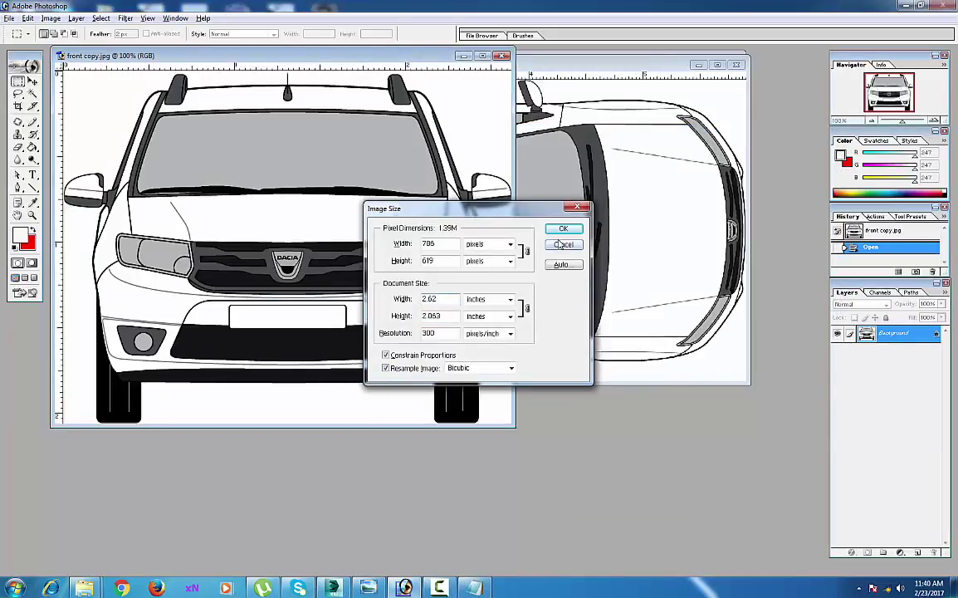
{"action": "left_click", "coordinate": [562, 244]}
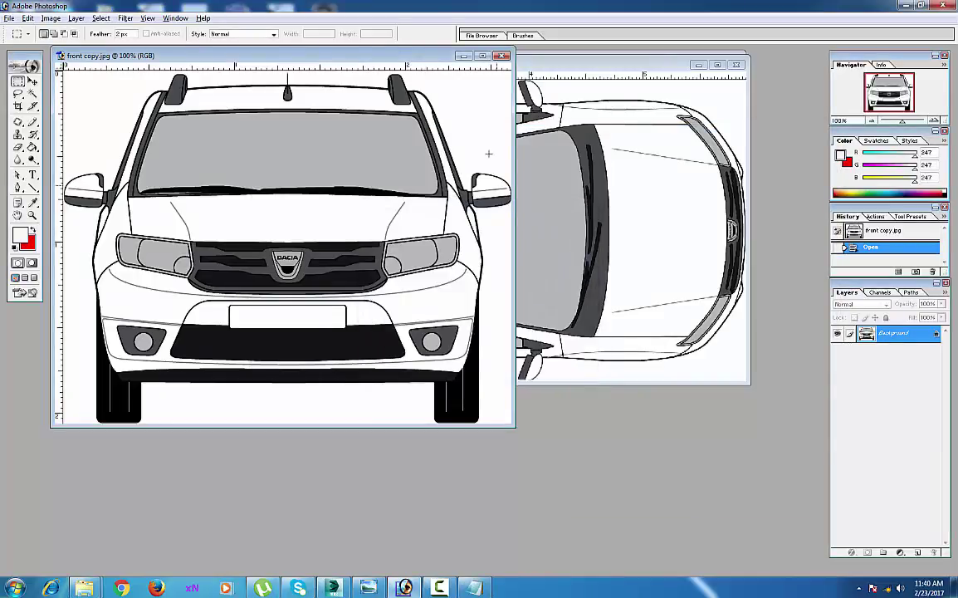
{"action": "left_click", "coordinate": [503, 57]}
{"action": "left_click_drag", "start_coordinate": [454, 62], "coordinate": [456, 159]}
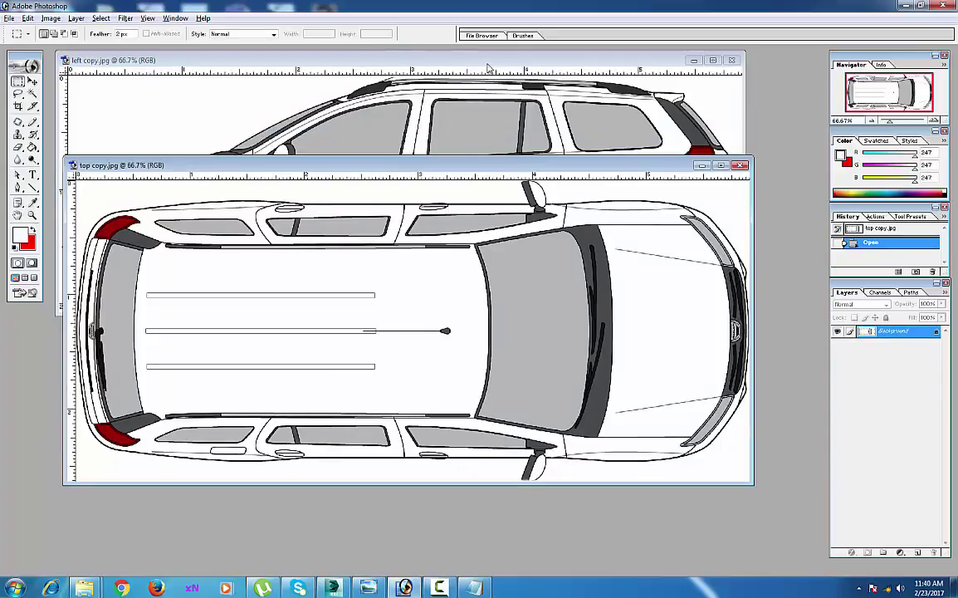
Look up the document width of left copy.jpg in Image Size and record "W- 5.91" under "left" in Notepad, adding an "H-" line
{"action": "left_click", "coordinate": [486, 106]}
{"action": "left_click", "coordinate": [50, 17]}
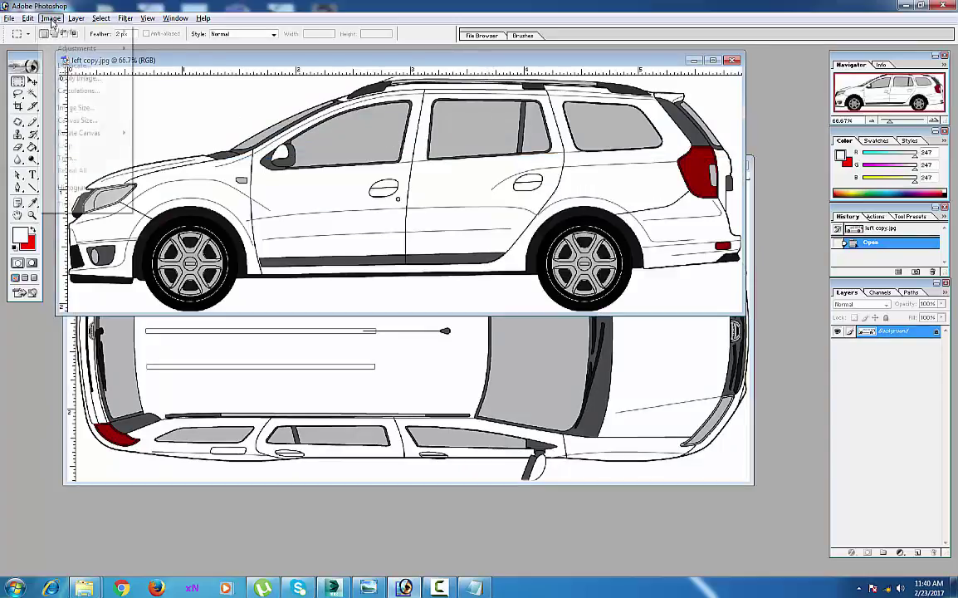
{"action": "left_click", "coordinate": [81, 108]}
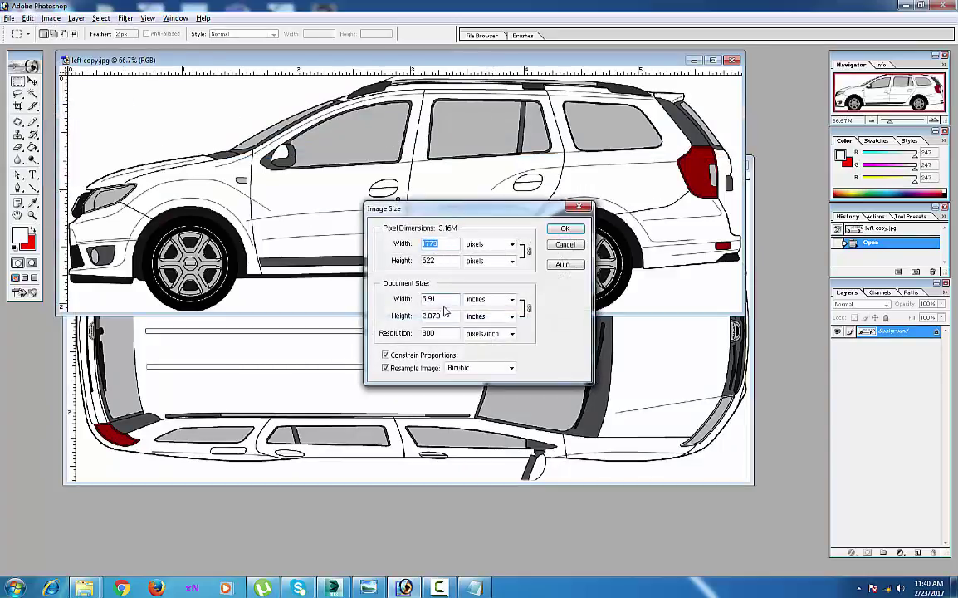
{"action": "left_click_drag", "start_coordinate": [441, 298], "coordinate": [401, 302]}
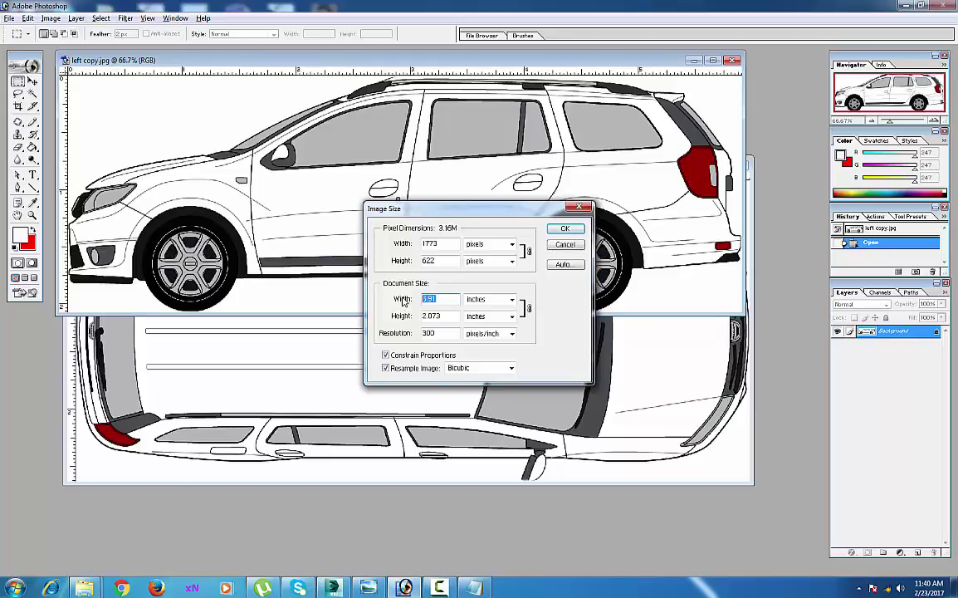
{"action": "key", "text": "alt+Tab"}
{"action": "key", "text": "alt+Tab"}
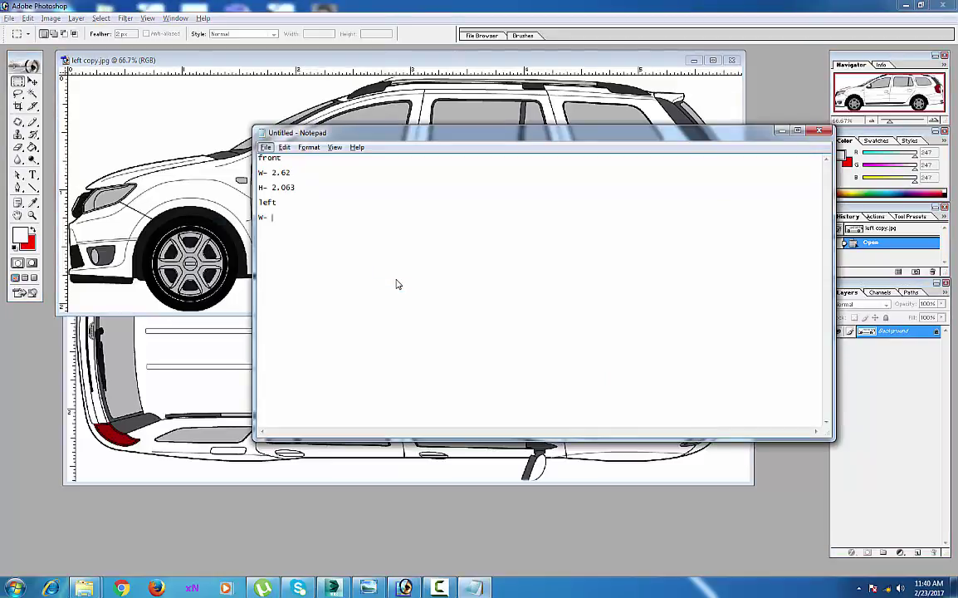
{"action": "key", "text": "alt"}
{"action": "type", "text": "5.91"}
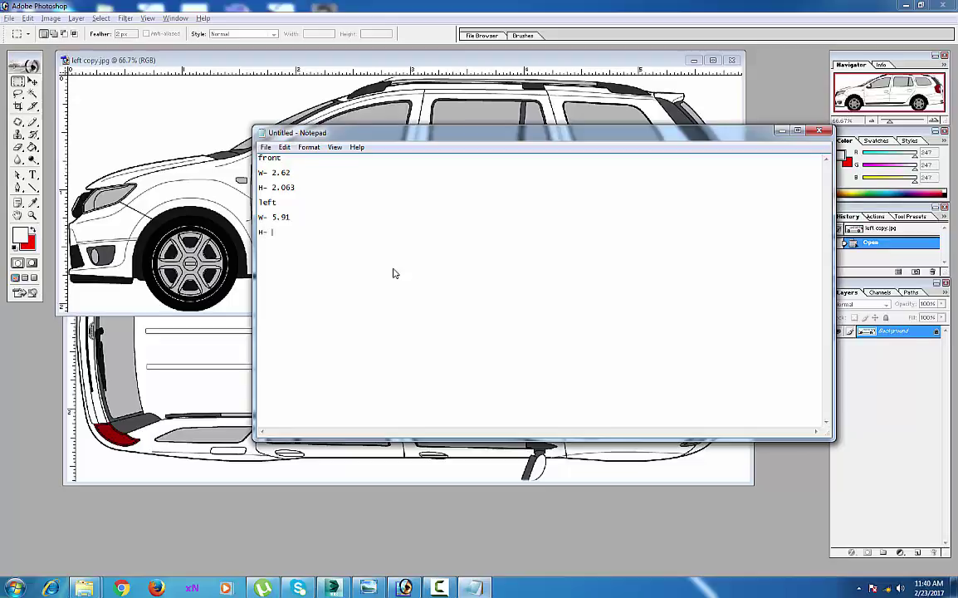
Copy the left image's document height into the note as "H- 2.073" and add a "top" heading with a width line
{"action": "key", "text": "alt+Tab"}
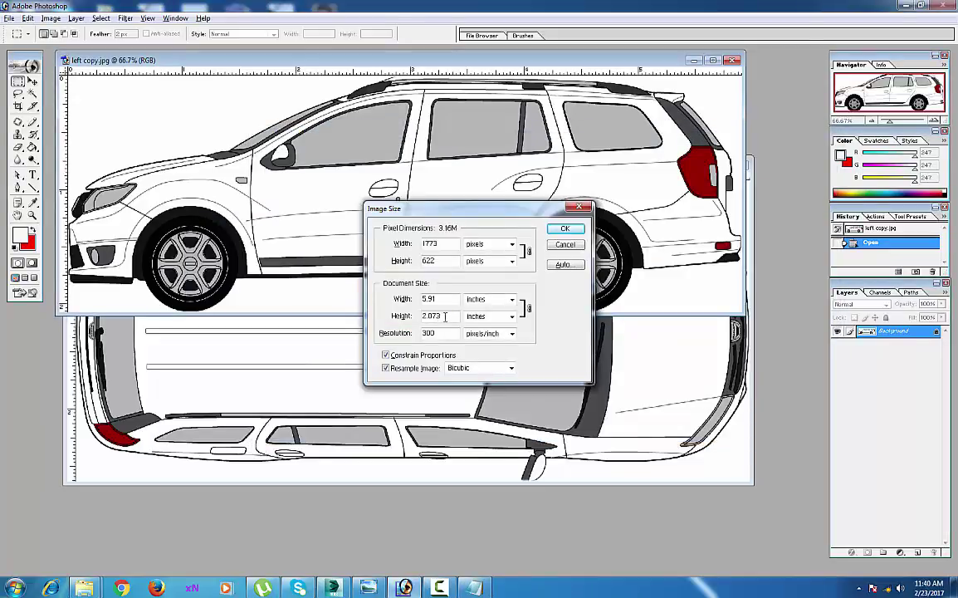
{"action": "double_click", "coordinate": [445, 317]}
{"action": "key", "text": "ctrl+c"}
{"action": "key", "text": "alt+Tab"}
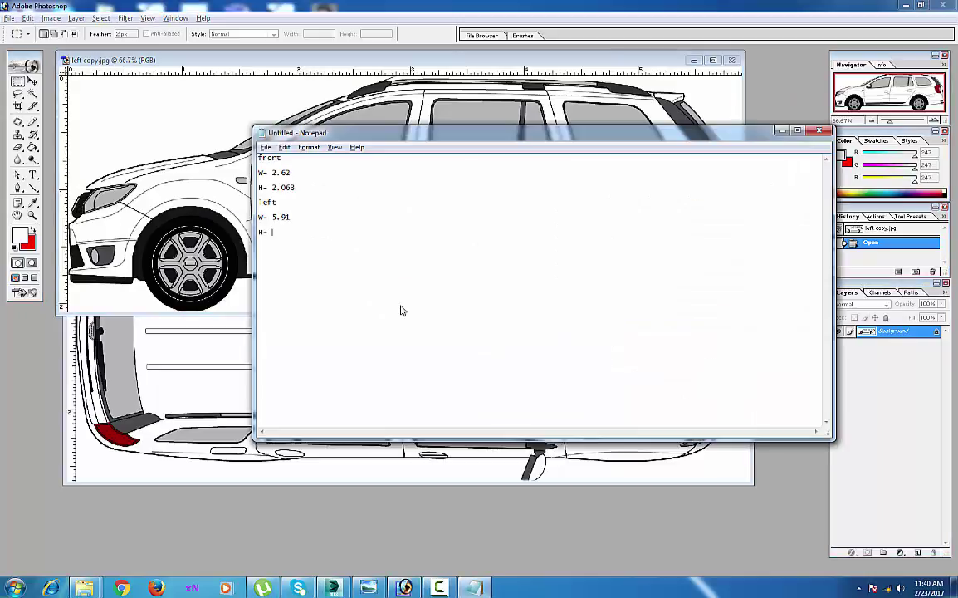
{"action": "key", "text": "ctrl+v"}
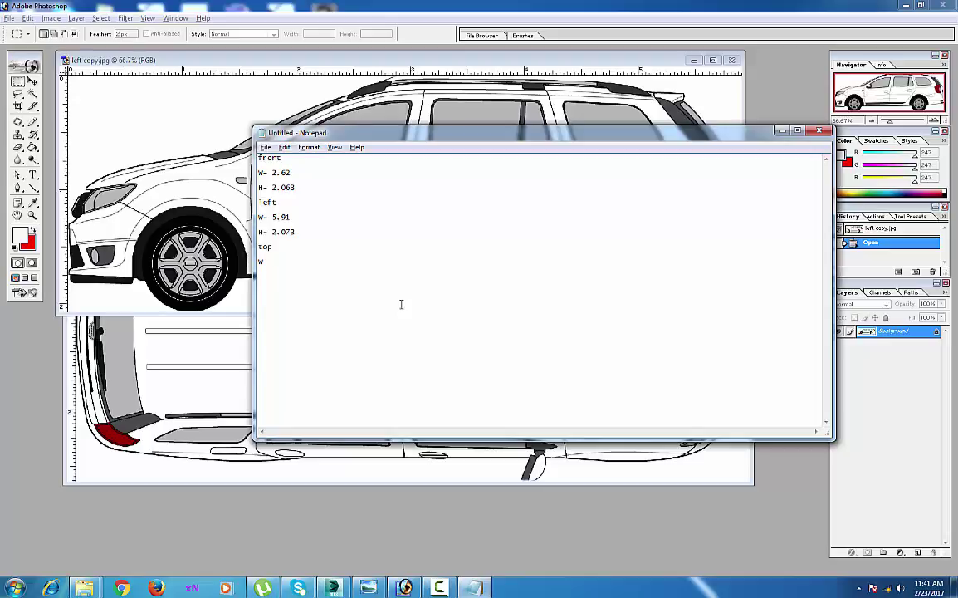
Return to Photoshop, close left copy.jpg without resizing it and move the top copy.jpg window higher in the workspace
{"action": "key", "text": "alt+Tab"}
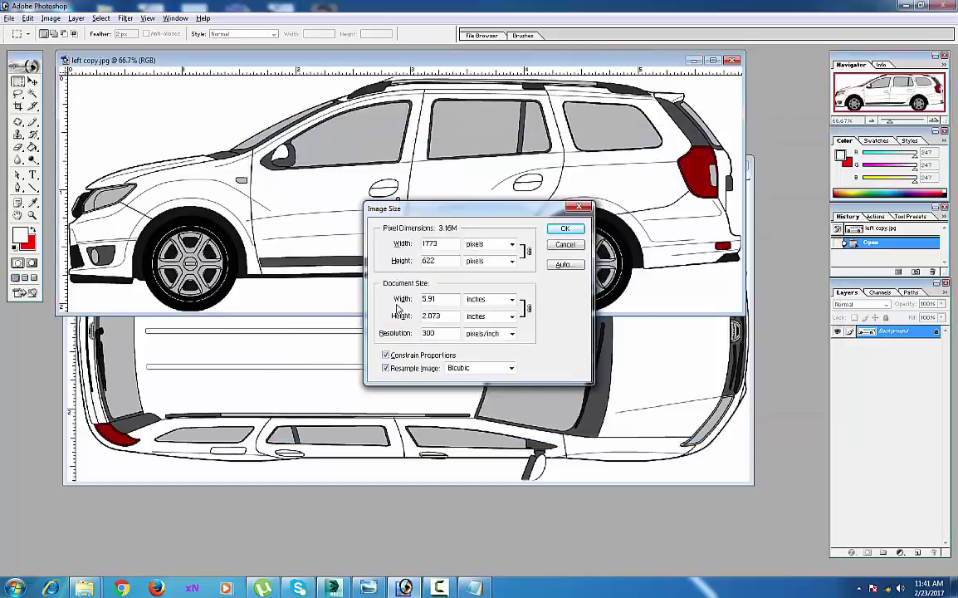
{"action": "left_click", "coordinate": [564, 245]}
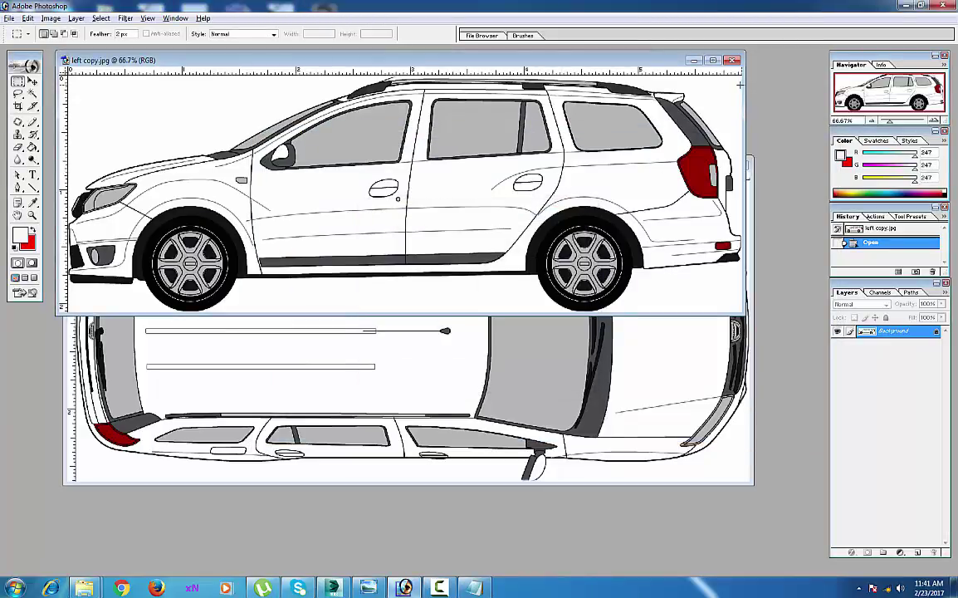
{"action": "key", "text": "ctrl+w"}
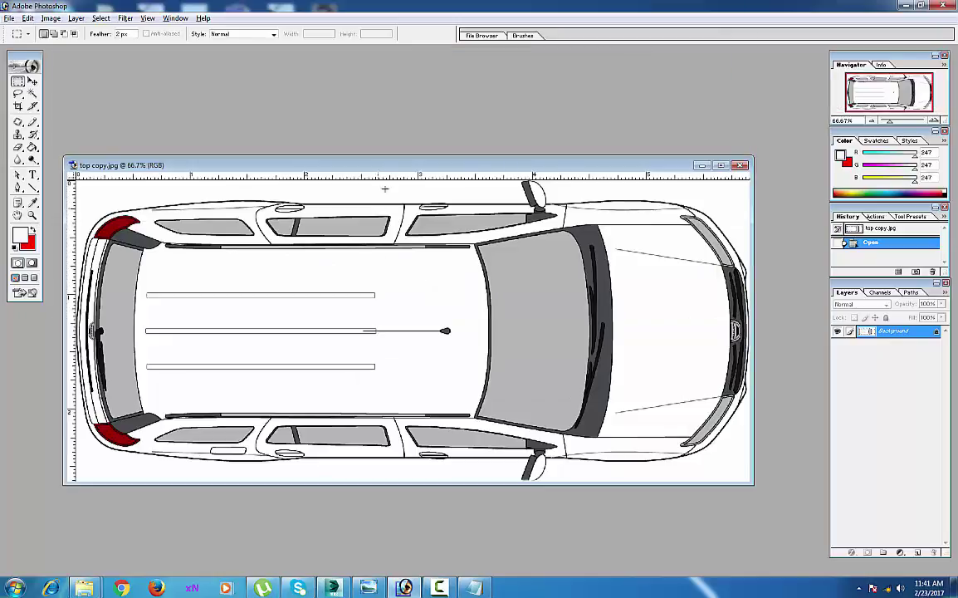
{"action": "left_click_drag", "start_coordinate": [360, 164], "coordinate": [416, 119]}
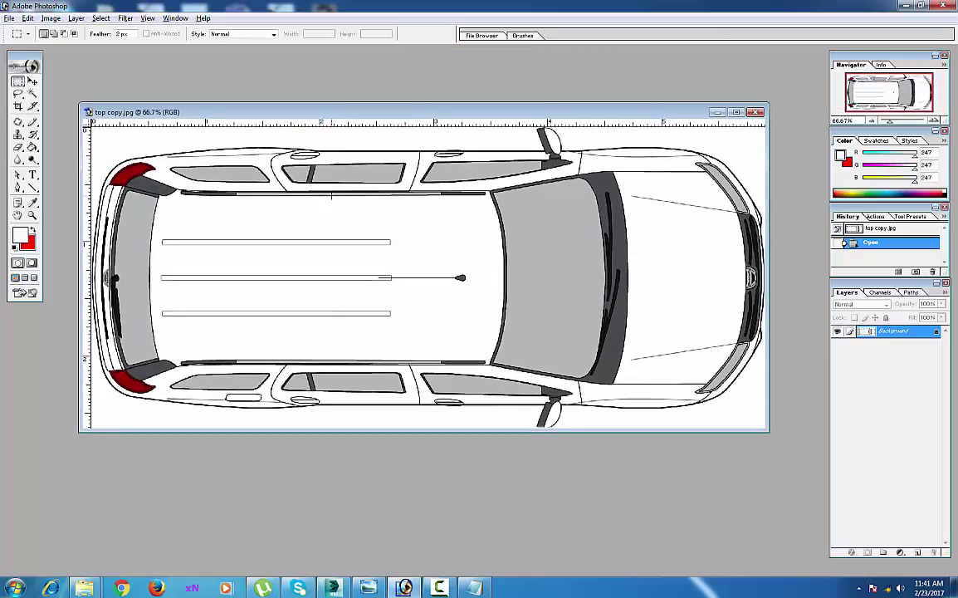
Copy the document width of top copy.jpg from Image Size into the Notepad note as "W- 5.91" and add an "H-" line
{"action": "left_click", "coordinate": [50, 19]}
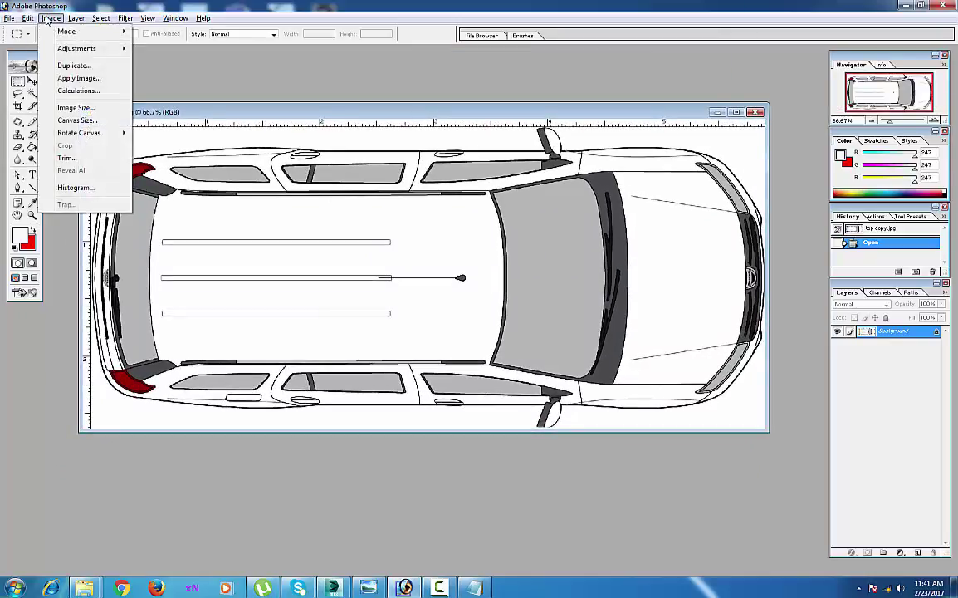
{"action": "left_click", "coordinate": [71, 105]}
{"action": "left_click_drag", "start_coordinate": [440, 299], "coordinate": [387, 300]}
{"action": "key", "text": "ctrl+c"}
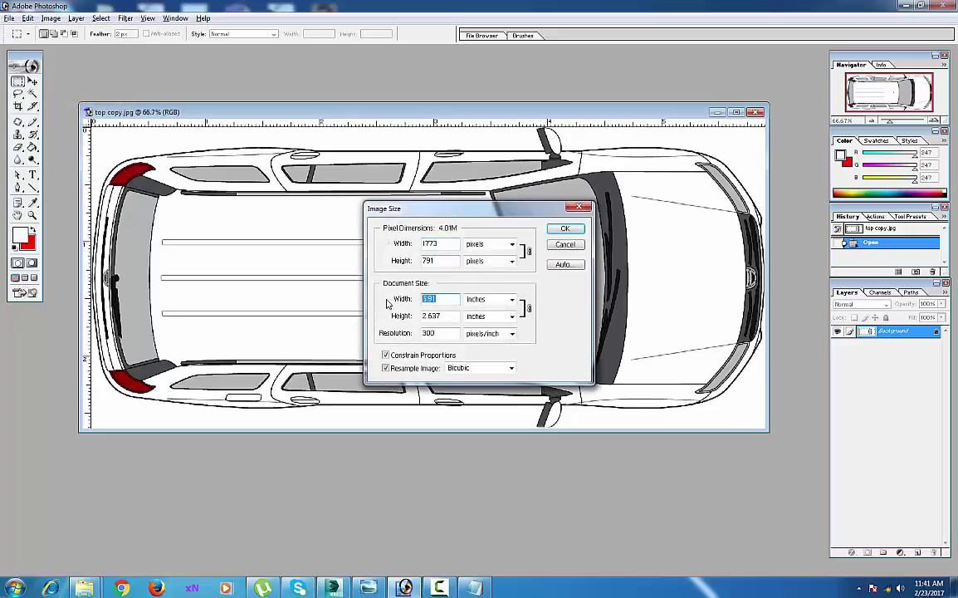
{"action": "key", "text": "alt+Tab"}
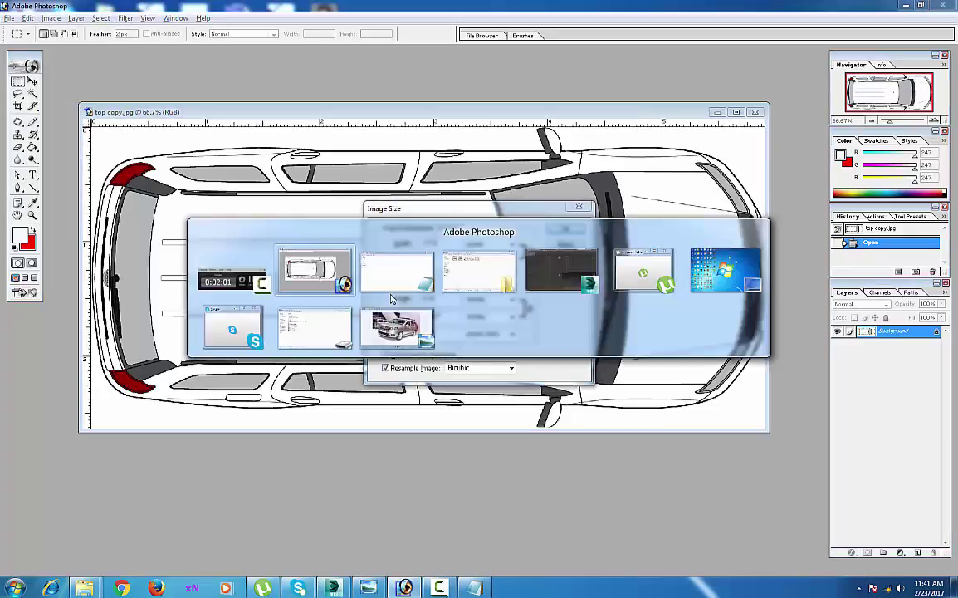
{"action": "key", "text": "alt+Tab"}
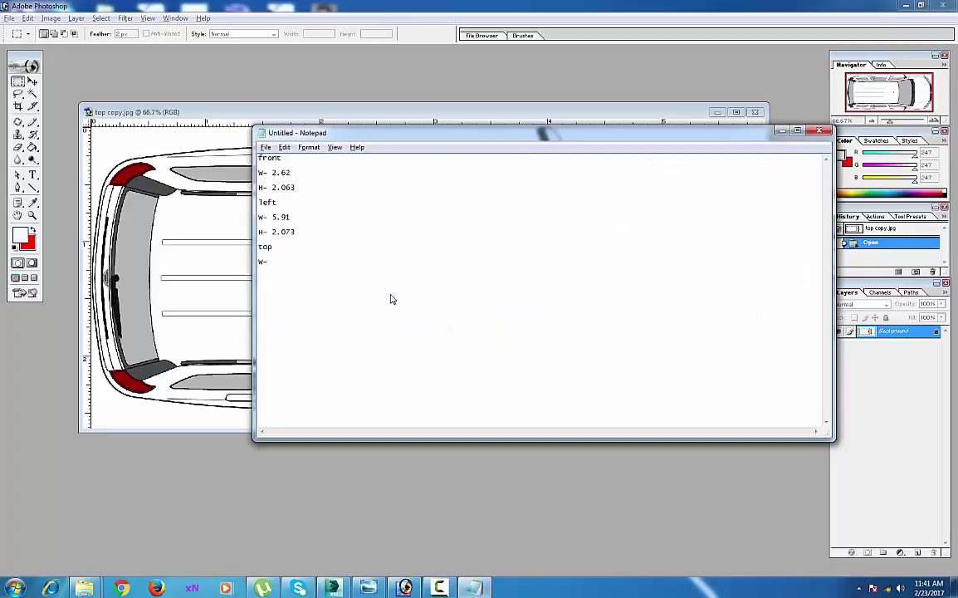
{"action": "key", "text": "ctrl+v"}
{"action": "key", "text": "Return"}
Take the top image's document height from Image Size and record it in the note as "H- 2.637"
{"action": "key", "text": "alt+Tab"}
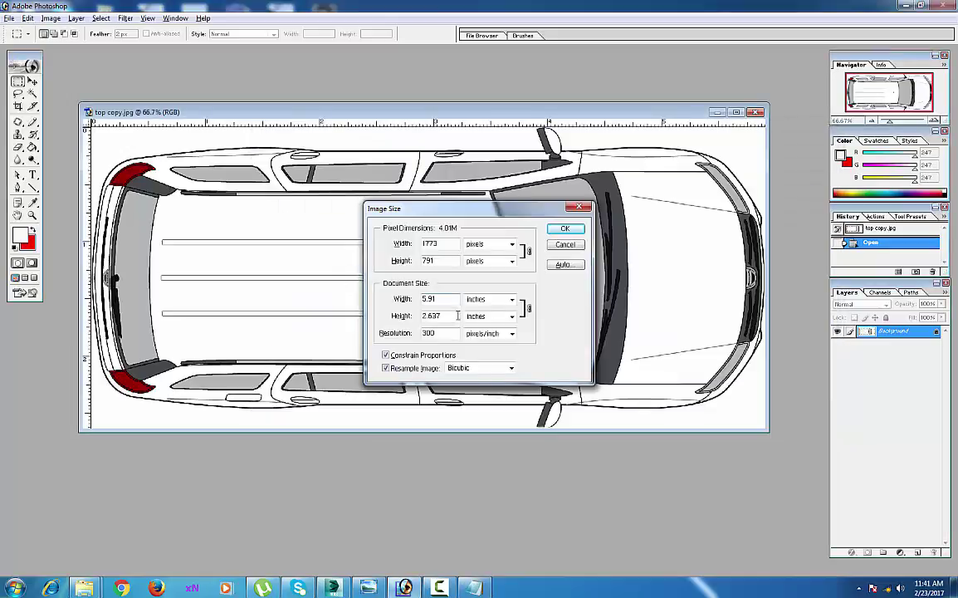
{"action": "left_click_drag", "start_coordinate": [457, 316], "coordinate": [372, 323]}
{"action": "key", "text": "alt+Tab"}
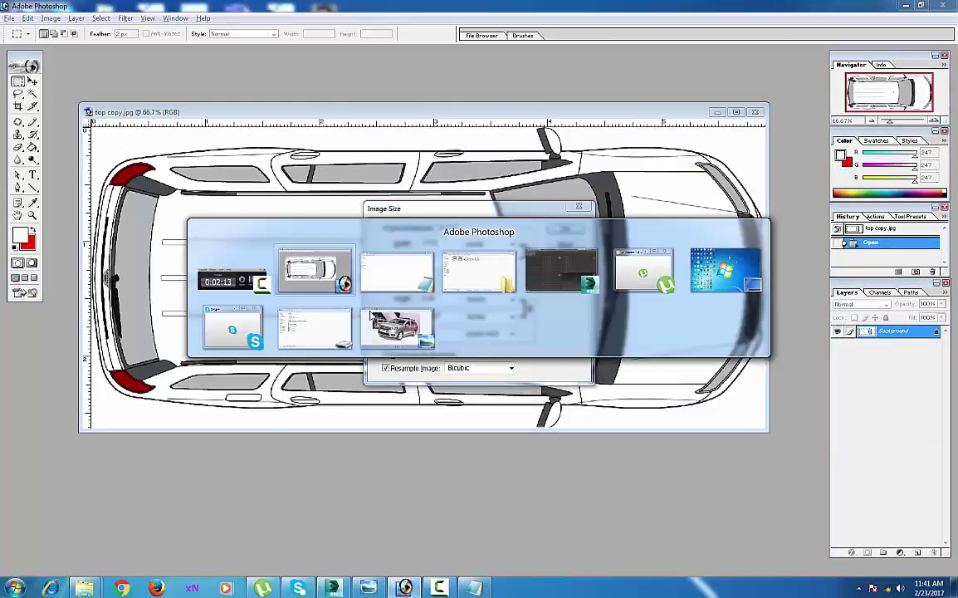
{"action": "key", "text": "alt+Tab"}
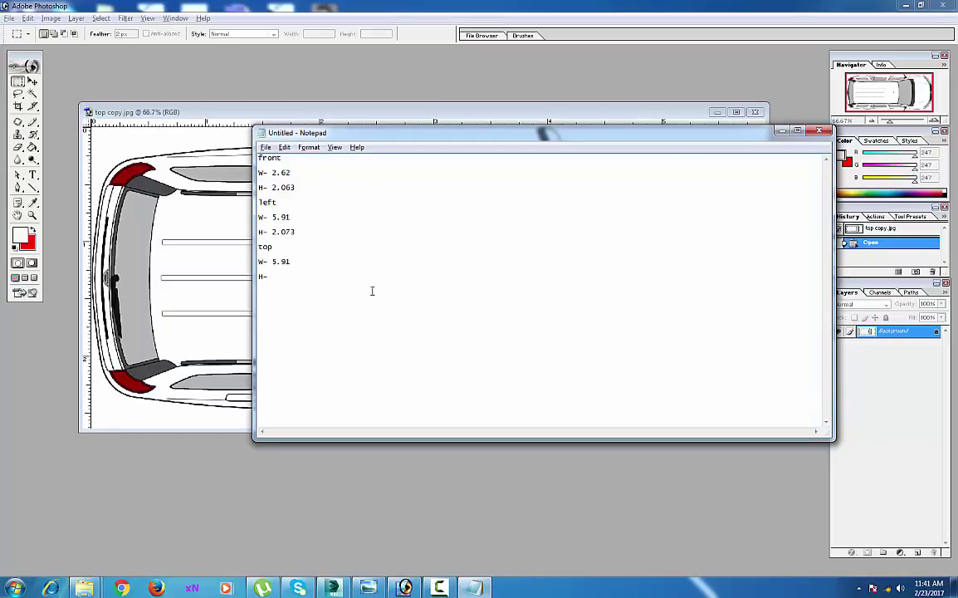
{"action": "type", "text": "2.637"}
Save the note as daci_016 in D:\Car project\05-02-17\Working file\Daci_016\Image
{"action": "left_click", "coordinate": [266, 147]}
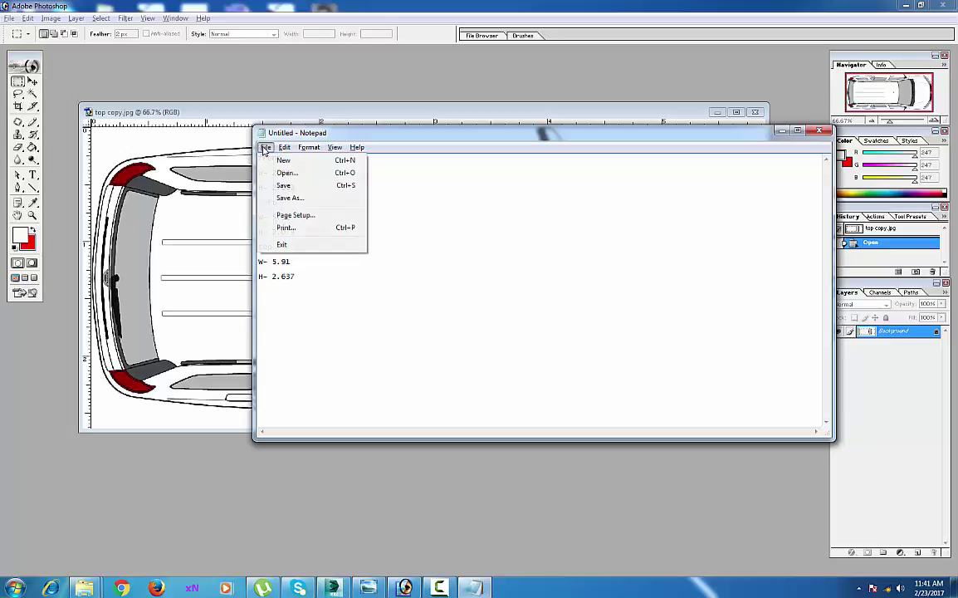
{"action": "left_click", "coordinate": [282, 186]}
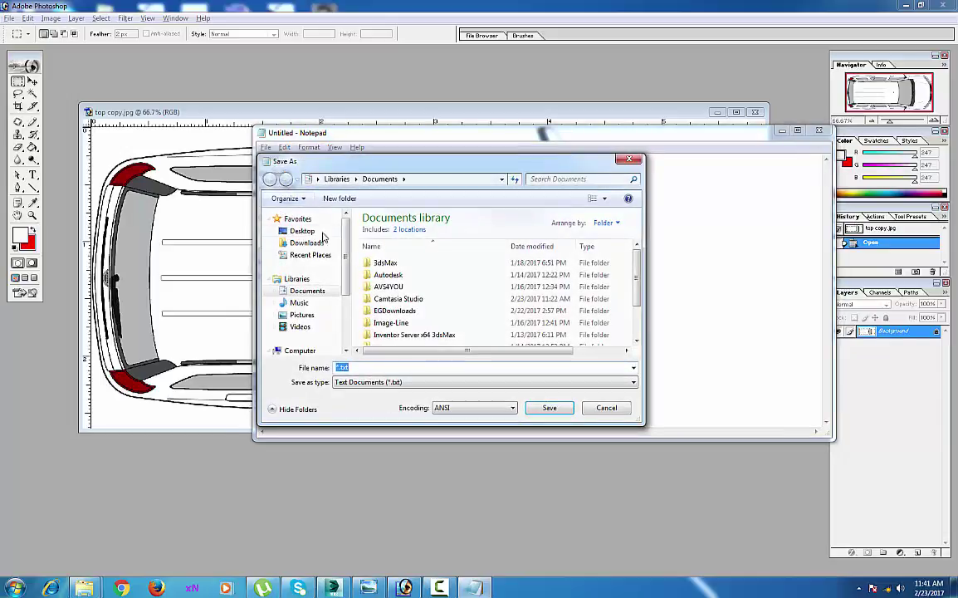
{"action": "left_click", "coordinate": [299, 350]}
{"action": "double_click", "coordinate": [399, 276]}
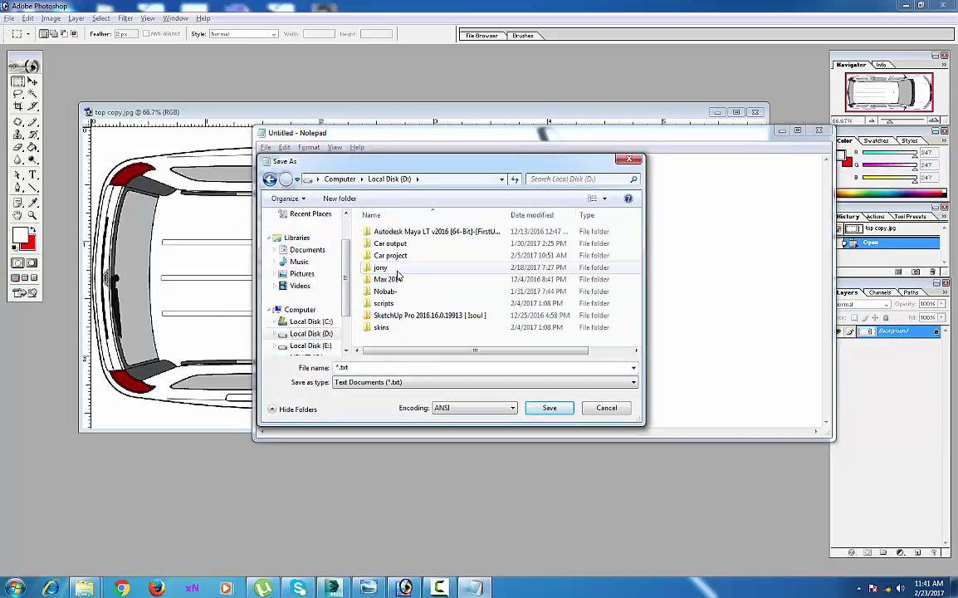
{"action": "double_click", "coordinate": [392, 254]}
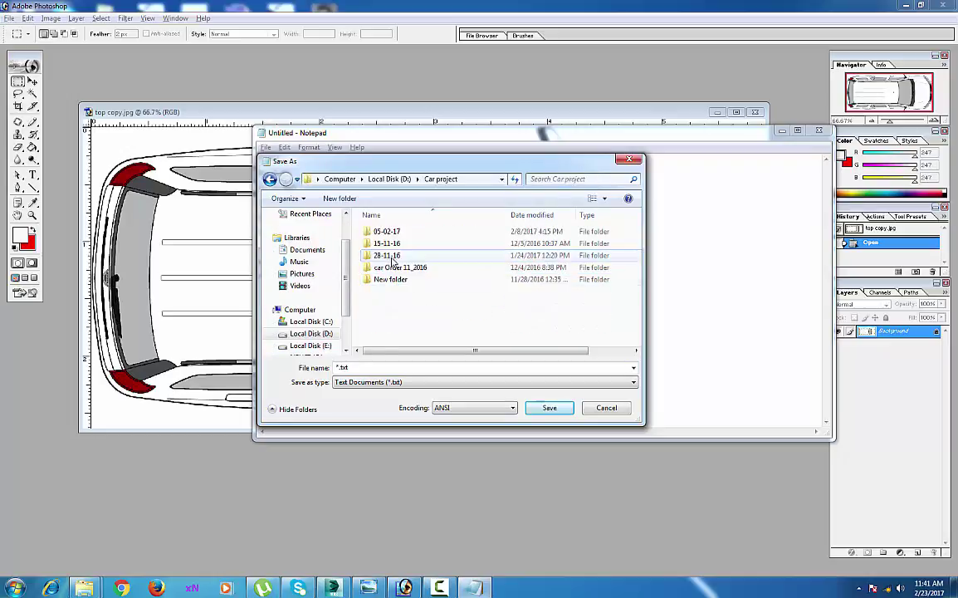
{"action": "double_click", "coordinate": [387, 231]}
{"action": "double_click", "coordinate": [390, 244]}
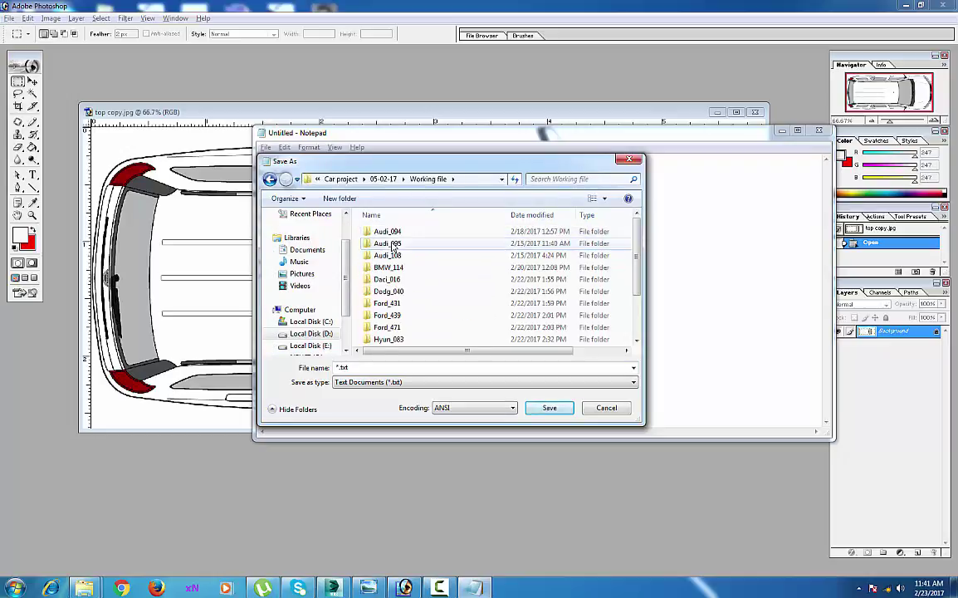
{"action": "double_click", "coordinate": [387, 279]}
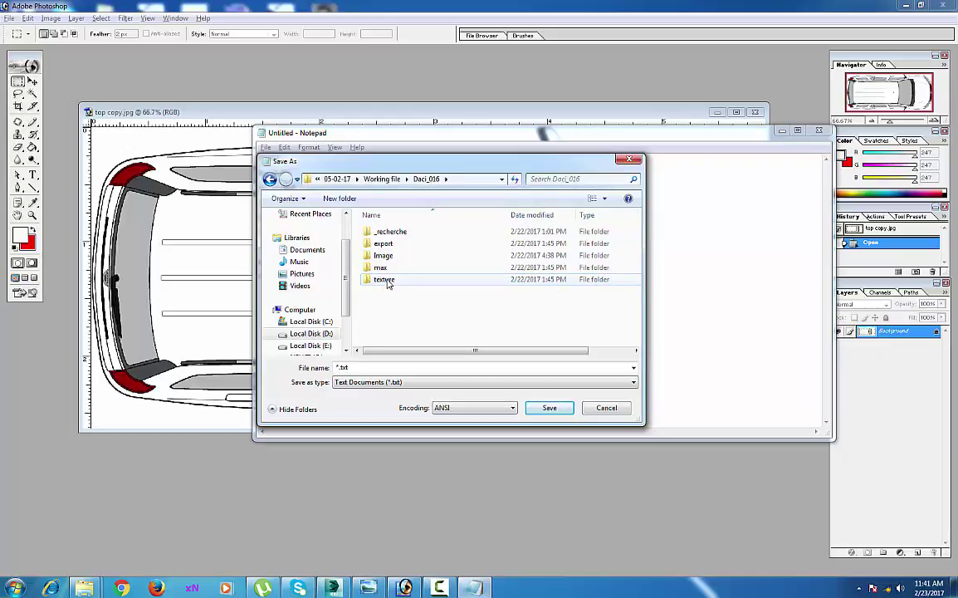
{"action": "double_click", "coordinate": [384, 255]}
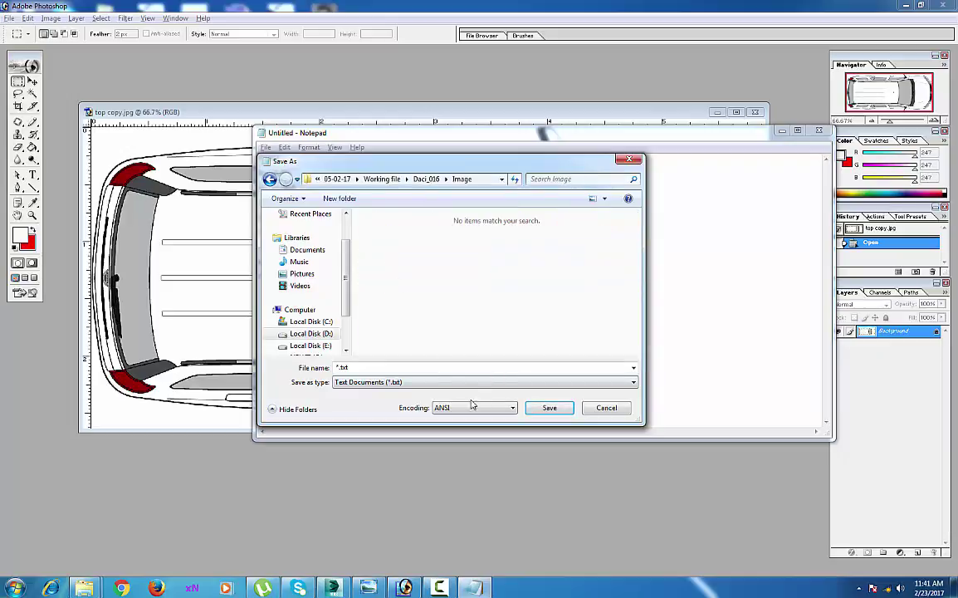
{"action": "double_click", "coordinate": [361, 366]}
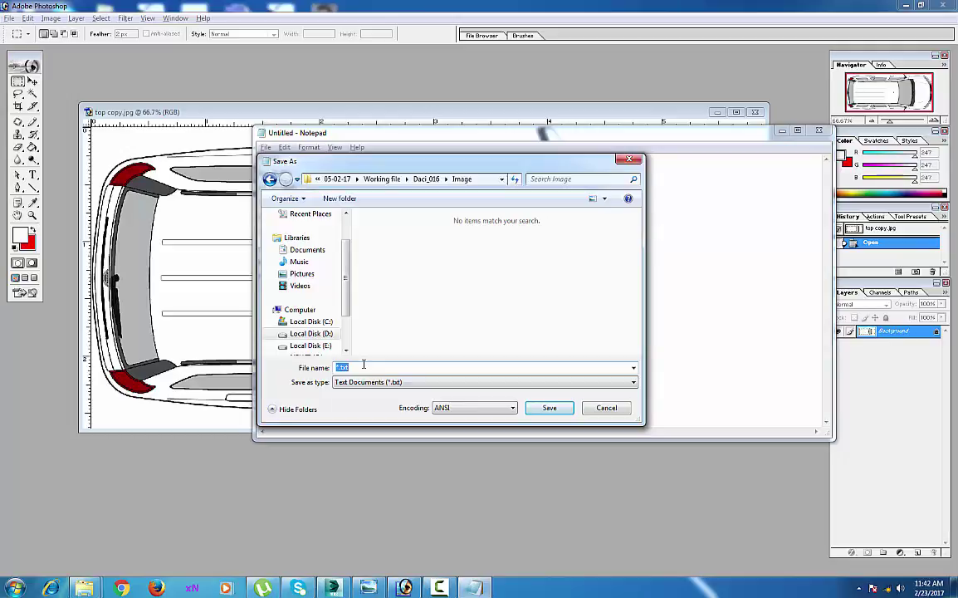
{"action": "type", "text": "daci_016"}
{"action": "left_click", "coordinate": [548, 407]}
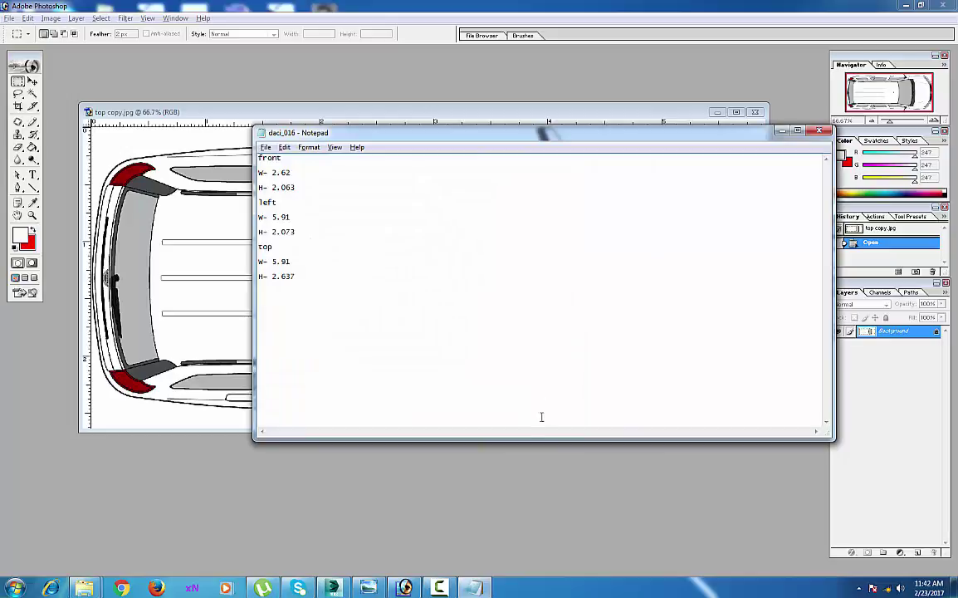
Open Calculator and place its window beside the note so the recorded dimensions stay readable
{"action": "left_click", "coordinate": [299, 172]}
{"action": "left_click", "coordinate": [15, 587]}
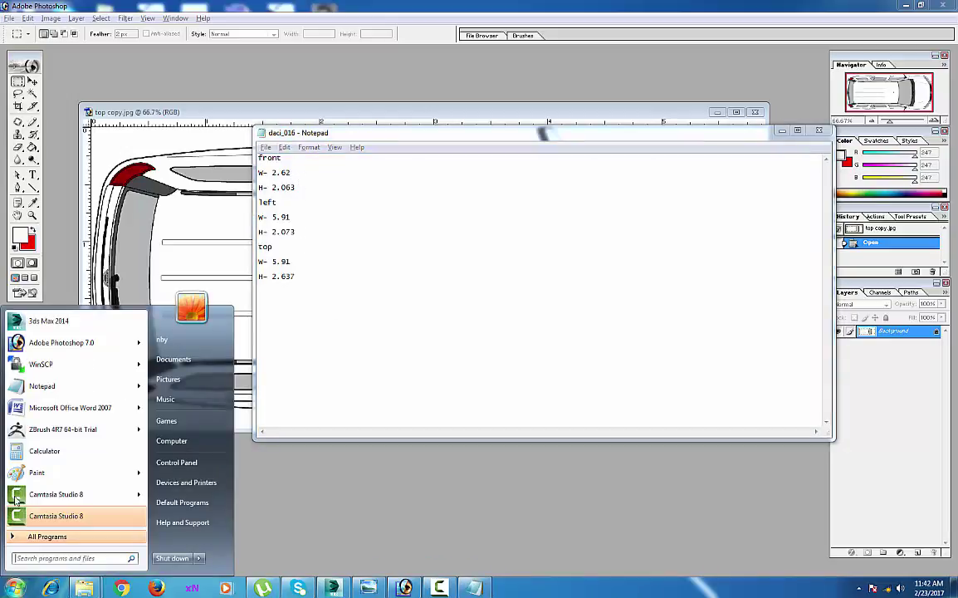
{"action": "left_click", "coordinate": [44, 485]}
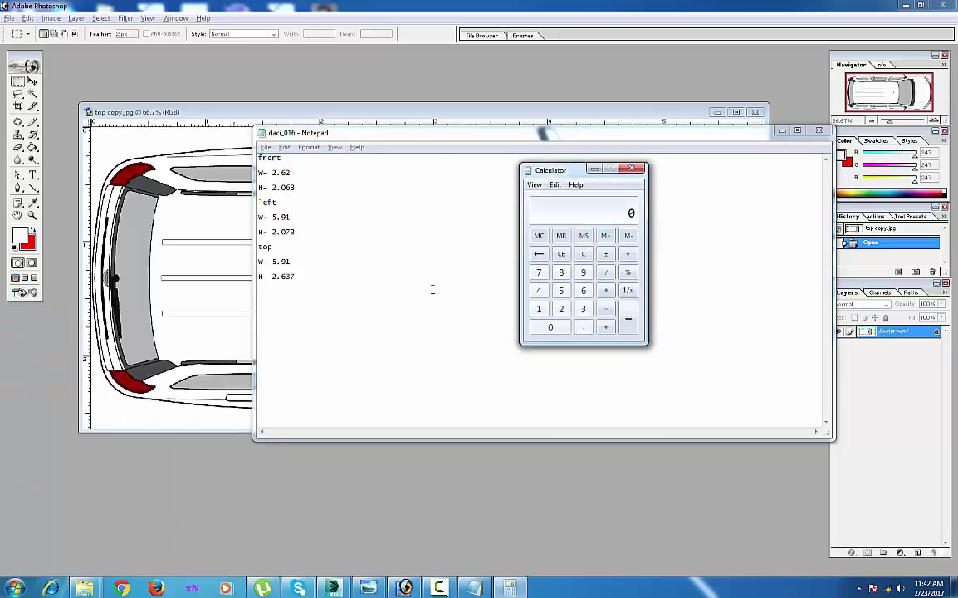
{"action": "left_click_drag", "start_coordinate": [560, 175], "coordinate": [135, 220]}
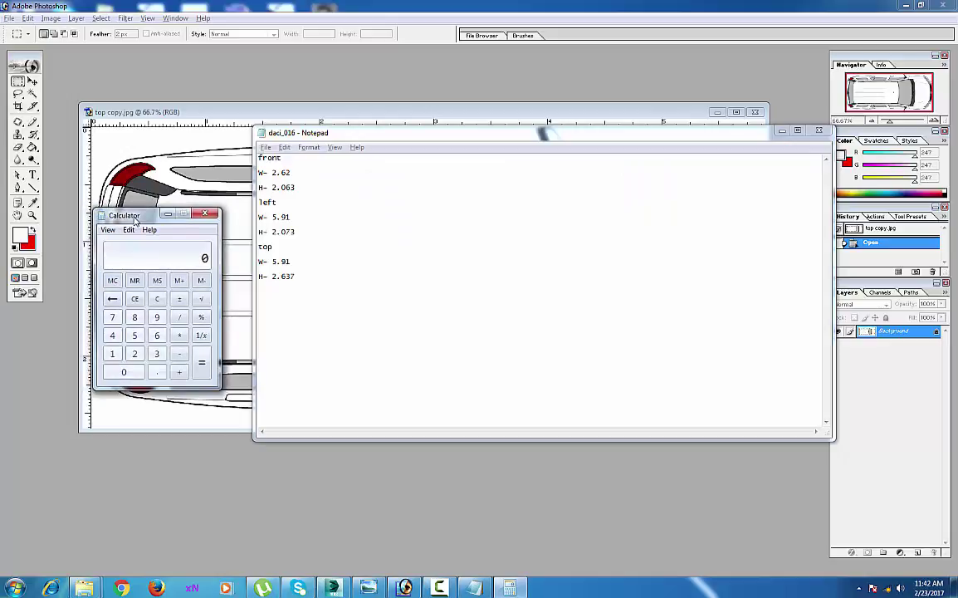
Multiply the front width 2.62 by 6 in Calculator and write 15.72 beside it in the note
{"action": "left_click", "coordinate": [135, 354]}
{"action": "left_click", "coordinate": [157, 371]}
{"action": "left_click", "coordinate": [157, 336]}
{"action": "left_click", "coordinate": [135, 354]}
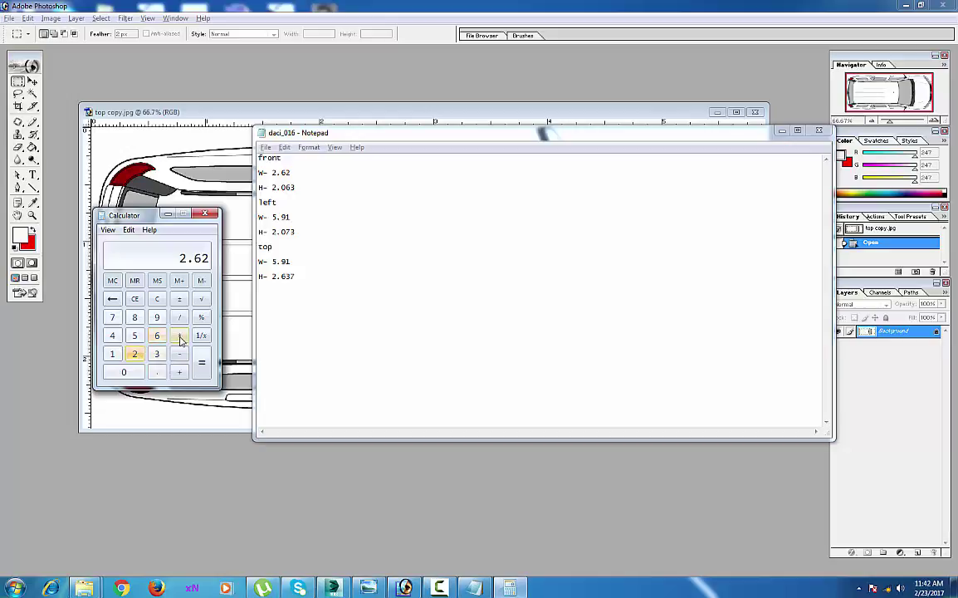
{"action": "left_click", "coordinate": [179, 336]}
{"action": "left_click", "coordinate": [158, 337]}
{"action": "left_click", "coordinate": [201, 363]}
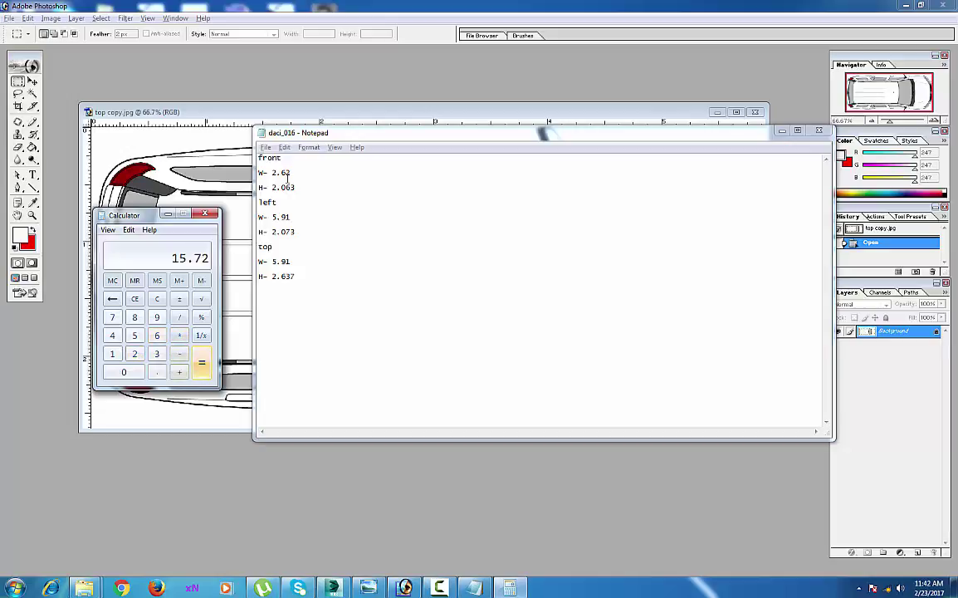
{"action": "left_click", "coordinate": [303, 172]}
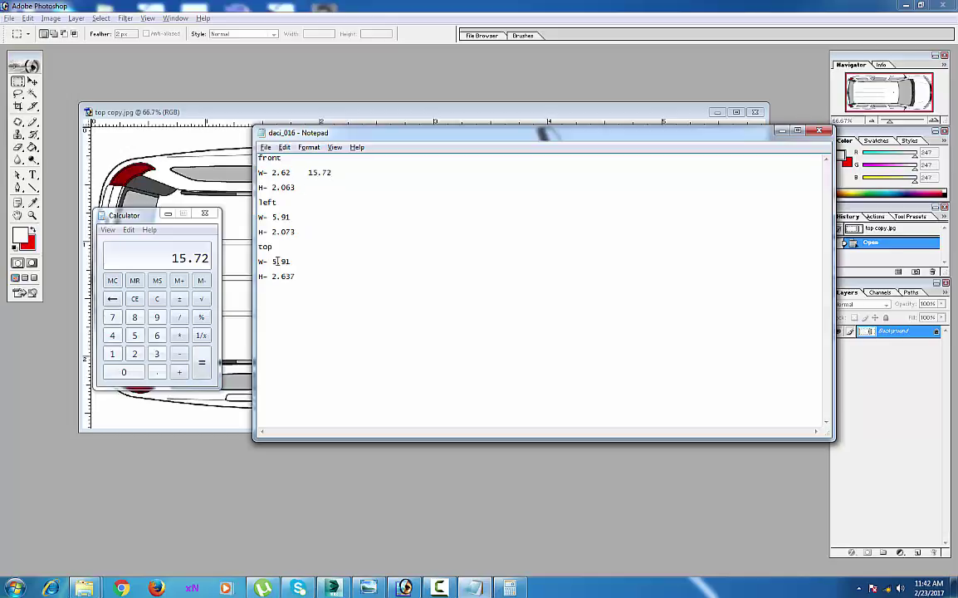
Clear Calculator, multiply the front height 2.063 by 6 and write 12.078 beside that height in the note
{"action": "left_click", "coordinate": [142, 273]}
{"action": "key", "text": "Escape"}
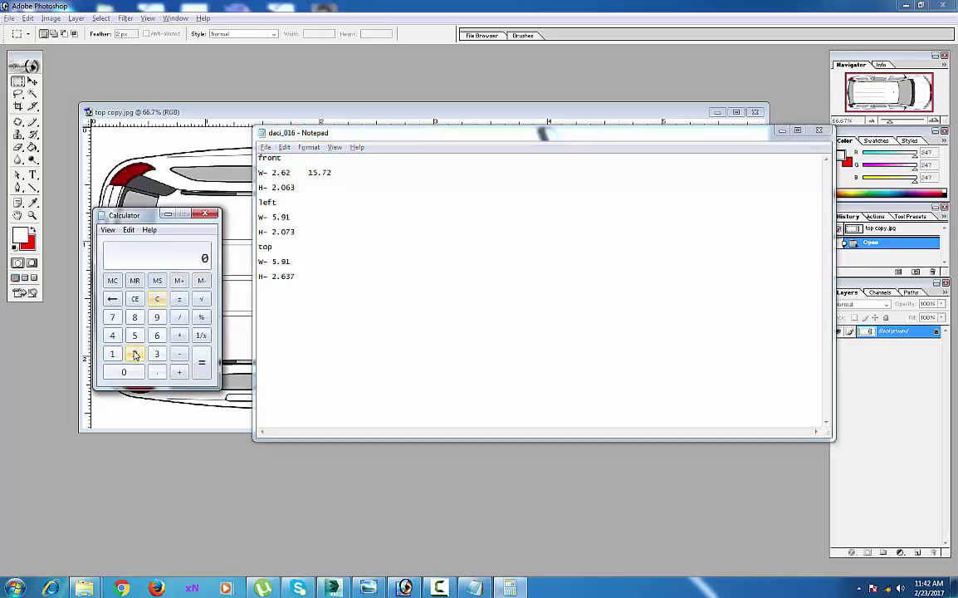
{"action": "left_click", "coordinate": [136, 354]}
{"action": "left_click", "coordinate": [156, 372]}
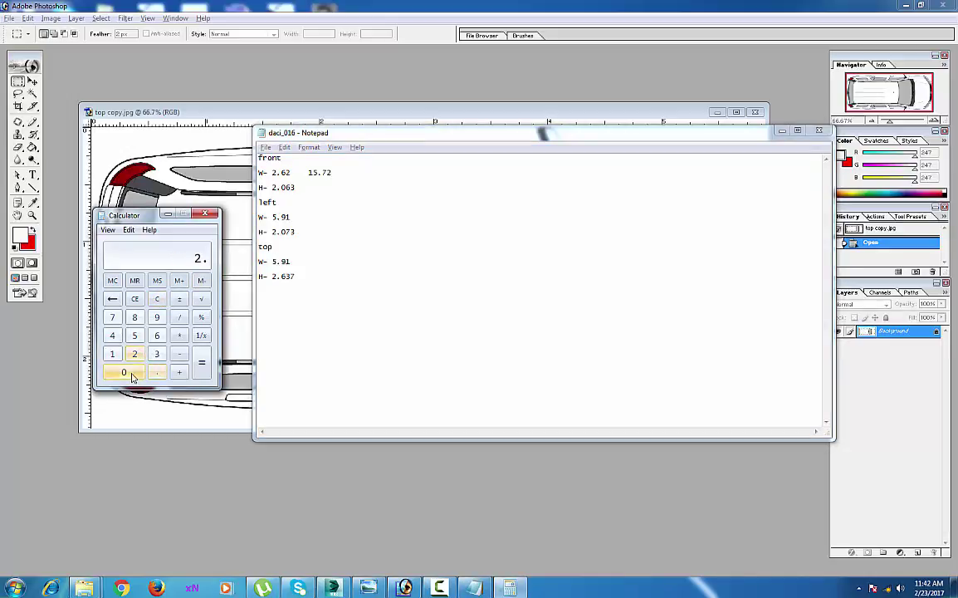
{"action": "left_click", "coordinate": [129, 376]}
{"action": "left_click", "coordinate": [156, 335]}
{"action": "left_click", "coordinate": [156, 354]}
{"action": "left_click", "coordinate": [178, 335]}
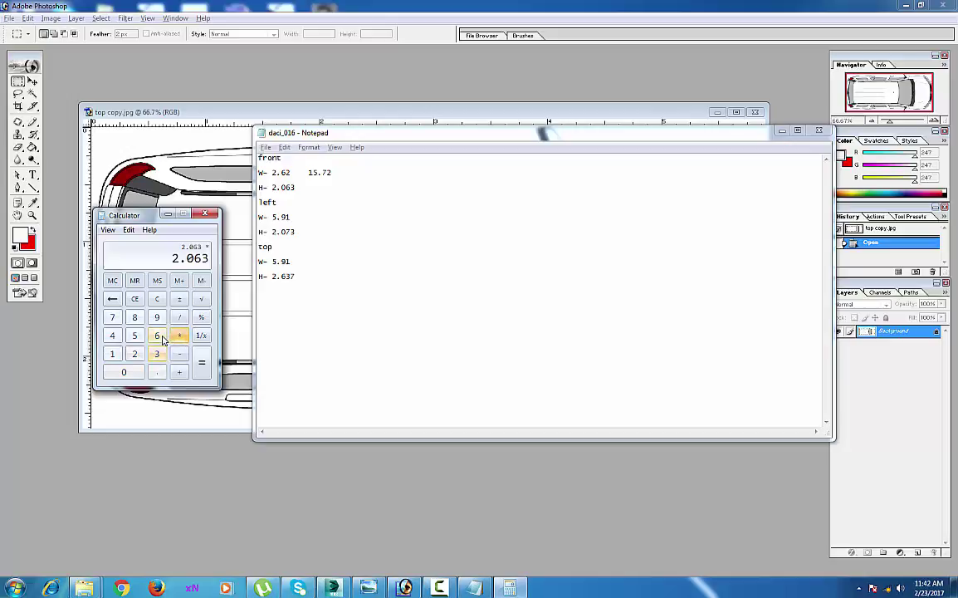
{"action": "left_click", "coordinate": [162, 337]}
{"action": "left_click", "coordinate": [201, 363]}
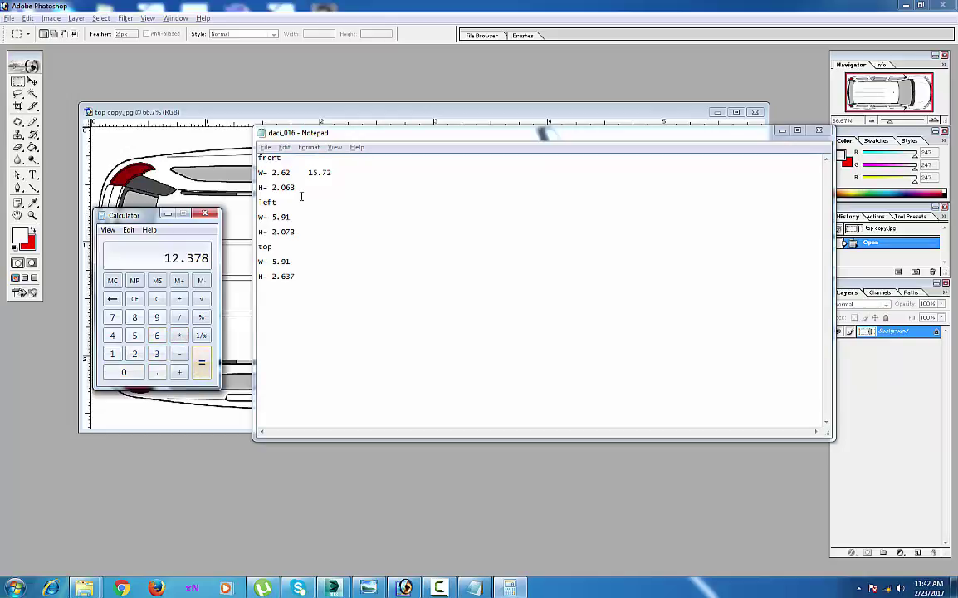
{"action": "left_click", "coordinate": [305, 187]}
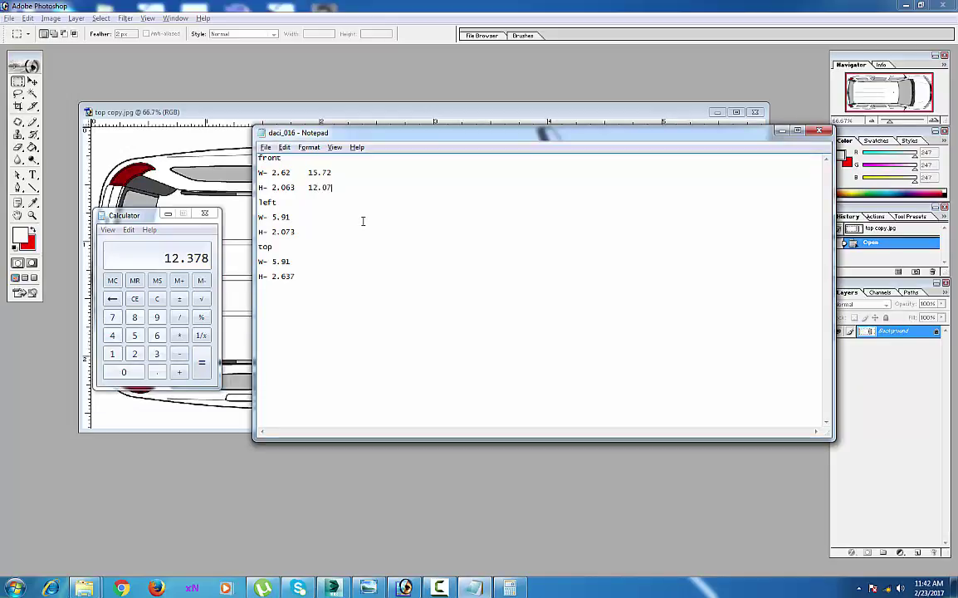
Multiply the left view's width 5.91 by 6 in Calculator and write 35.46 beside it in the note
{"action": "left_click", "coordinate": [157, 298]}
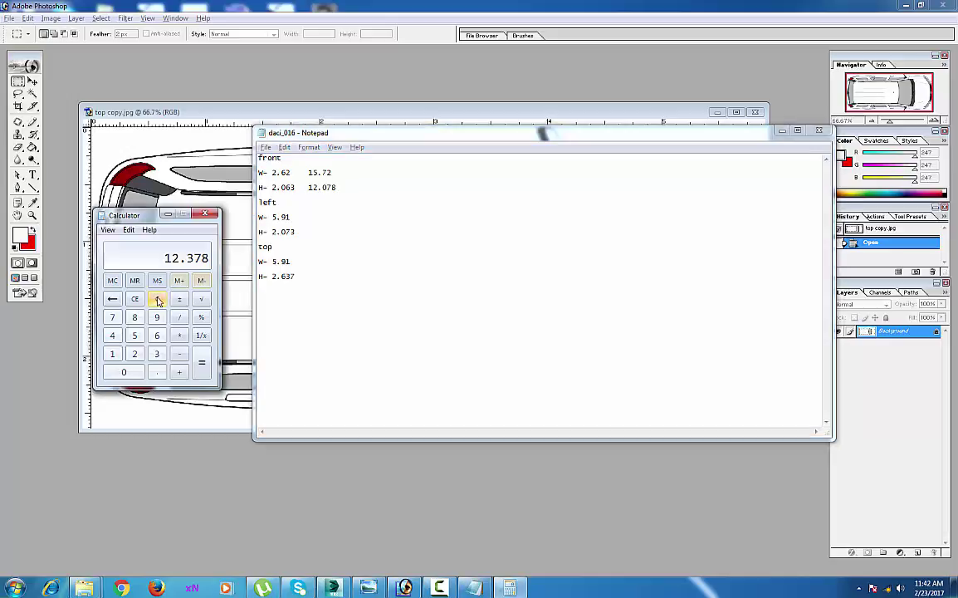
{"action": "left_click", "coordinate": [134, 335]}
{"action": "left_click", "coordinate": [157, 372]}
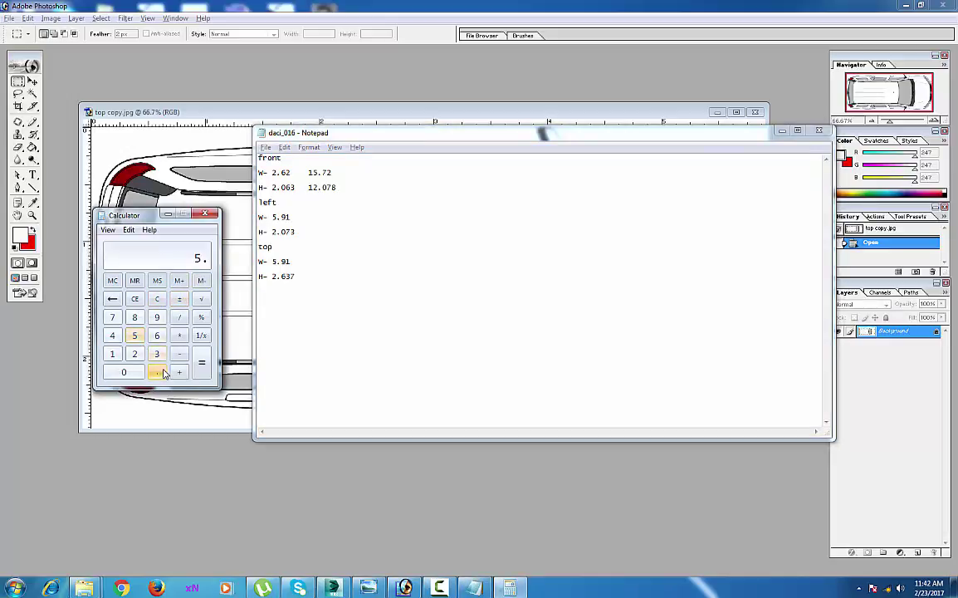
{"action": "left_click", "coordinate": [156, 317]}
{"action": "left_click", "coordinate": [112, 353]}
{"action": "left_click", "coordinate": [179, 334]}
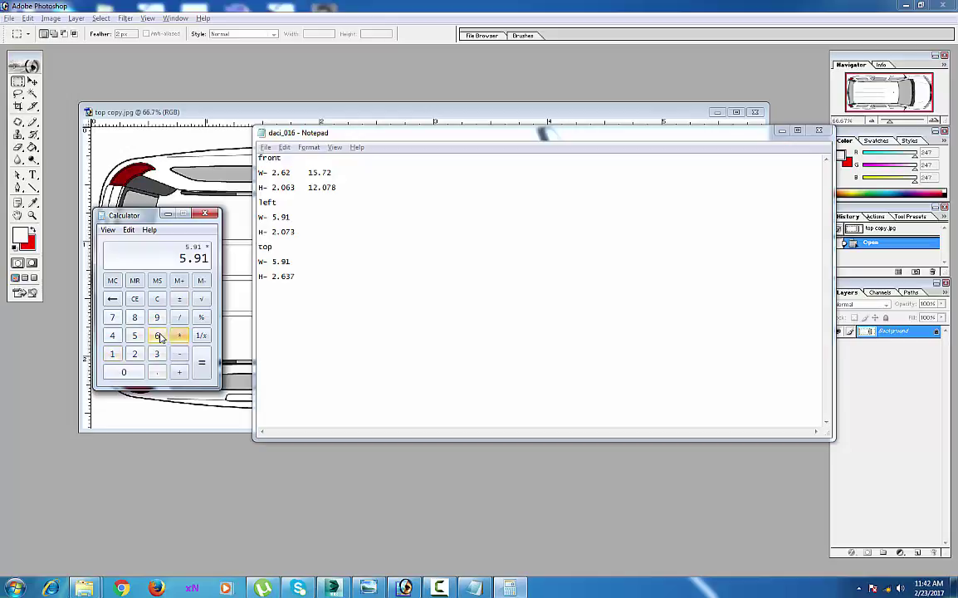
{"action": "left_click", "coordinate": [157, 335]}
{"action": "left_click", "coordinate": [201, 362]}
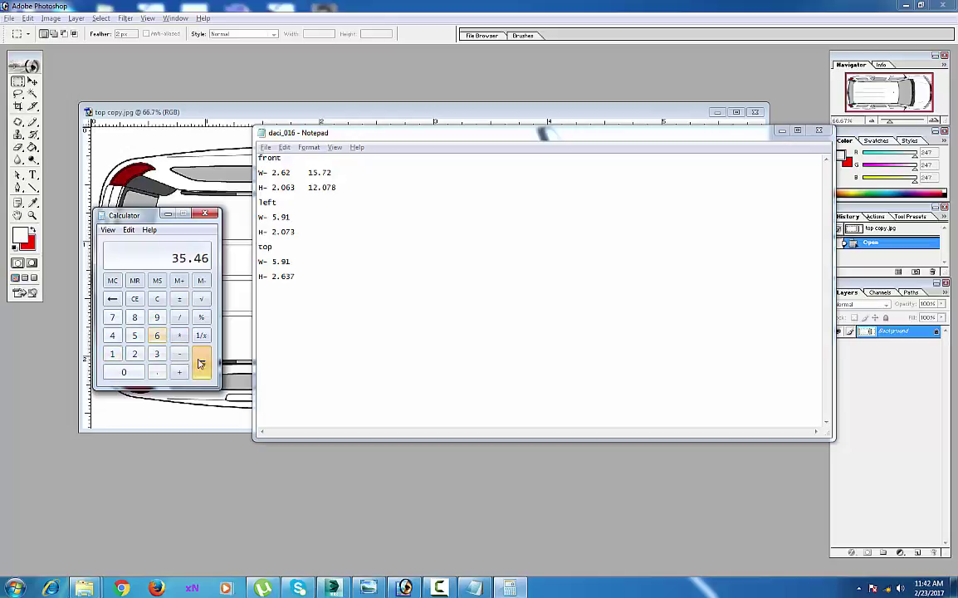
{"action": "left_click", "coordinate": [313, 213]}
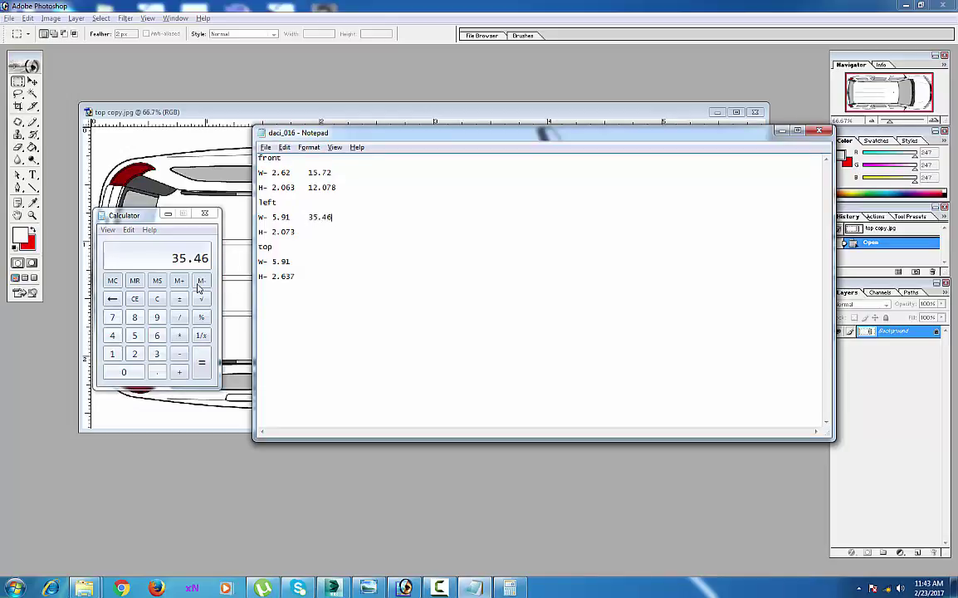
Multiply the left view's height 2.073 by 6 in Calculator and write 12.438 beside it in the note
{"action": "left_click", "coordinate": [156, 299]}
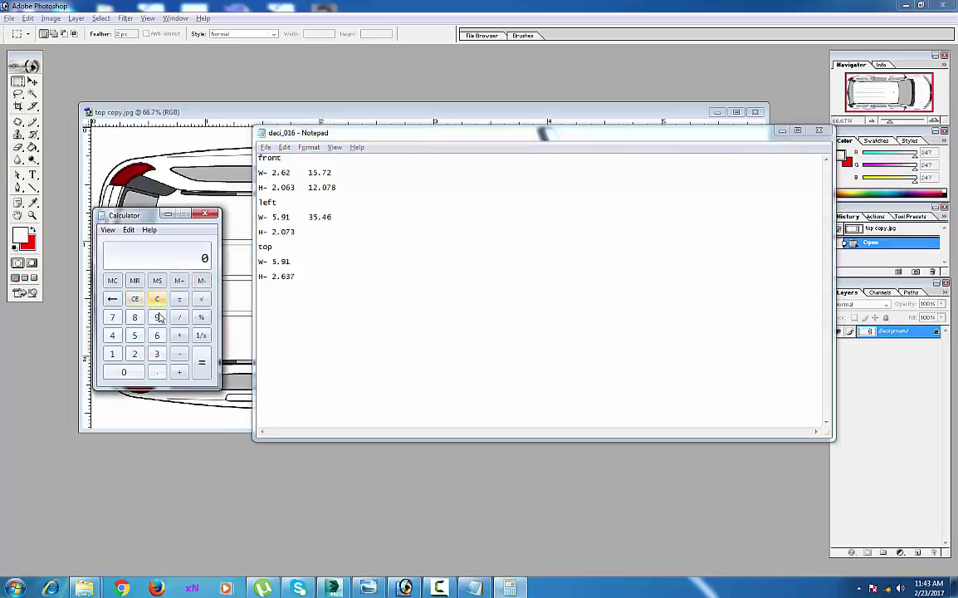
{"action": "left_click", "coordinate": [134, 354]}
{"action": "left_click", "coordinate": [157, 372]}
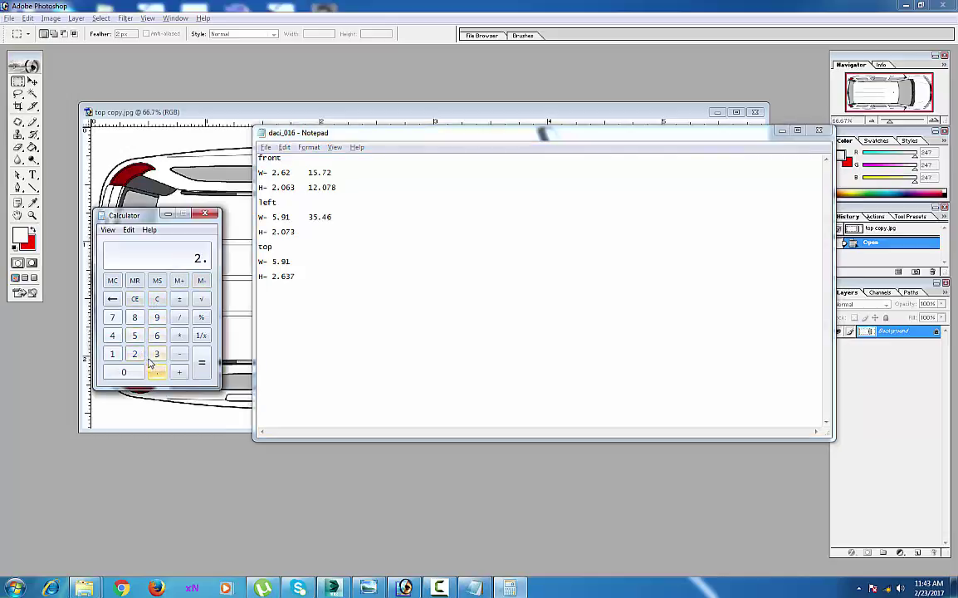
{"action": "left_click", "coordinate": [125, 372]}
{"action": "left_click", "coordinate": [113, 317]}
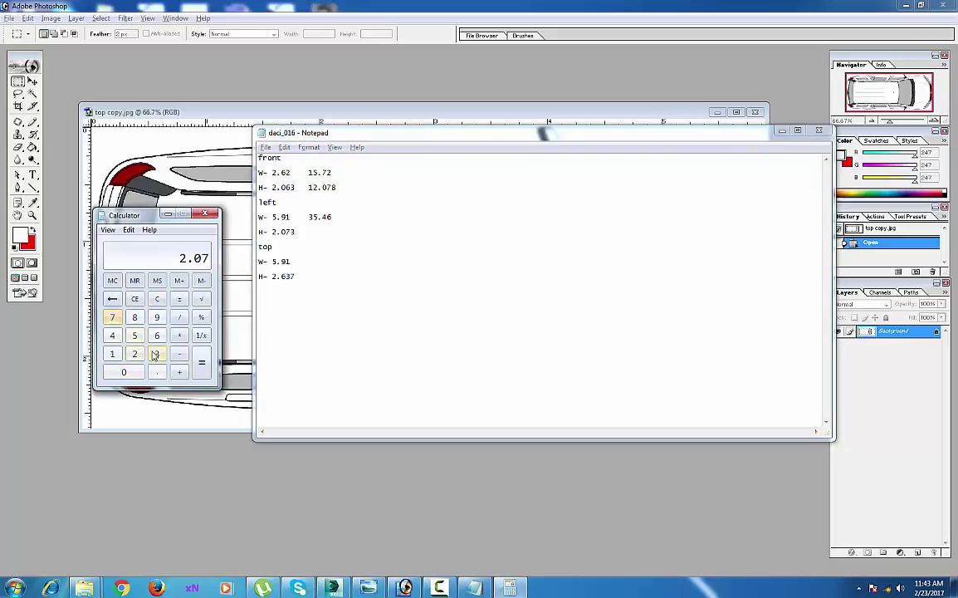
{"action": "left_click", "coordinate": [157, 354]}
{"action": "left_click", "coordinate": [180, 336]}
{"action": "left_click", "coordinate": [157, 336]}
{"action": "left_click", "coordinate": [201, 363]}
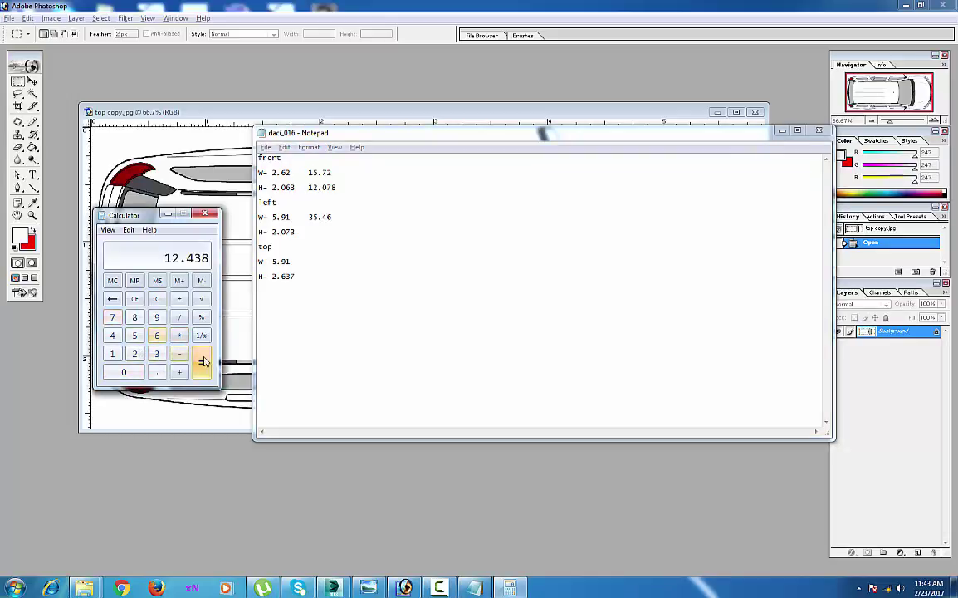
{"action": "left_click", "coordinate": [314, 230]}
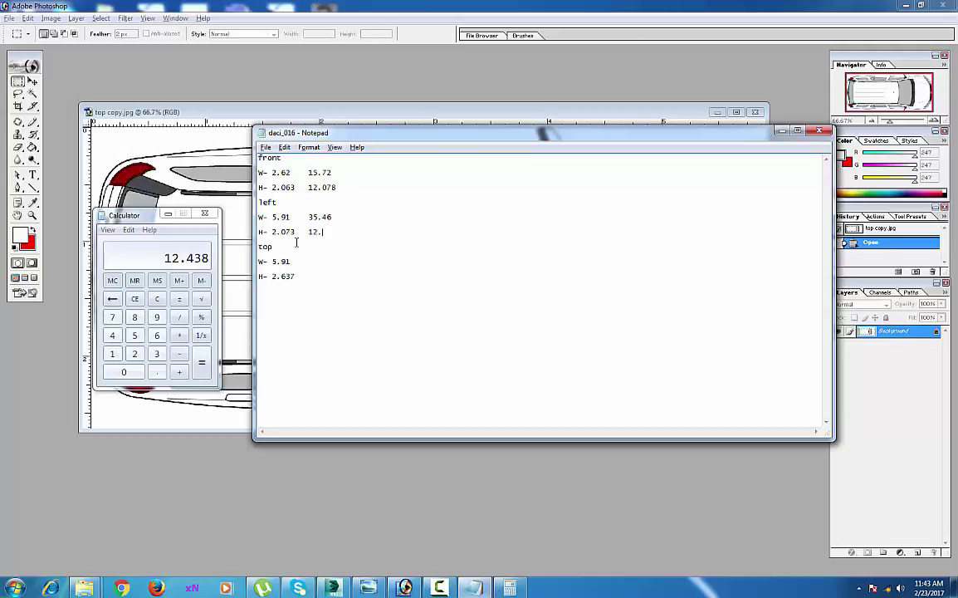
{"action": "type", "text": "12.438"}
Multiply the top view's width 5.91 by 6 in Calculator and write 35.46 beside it in the note
{"action": "left_click", "coordinate": [156, 300]}
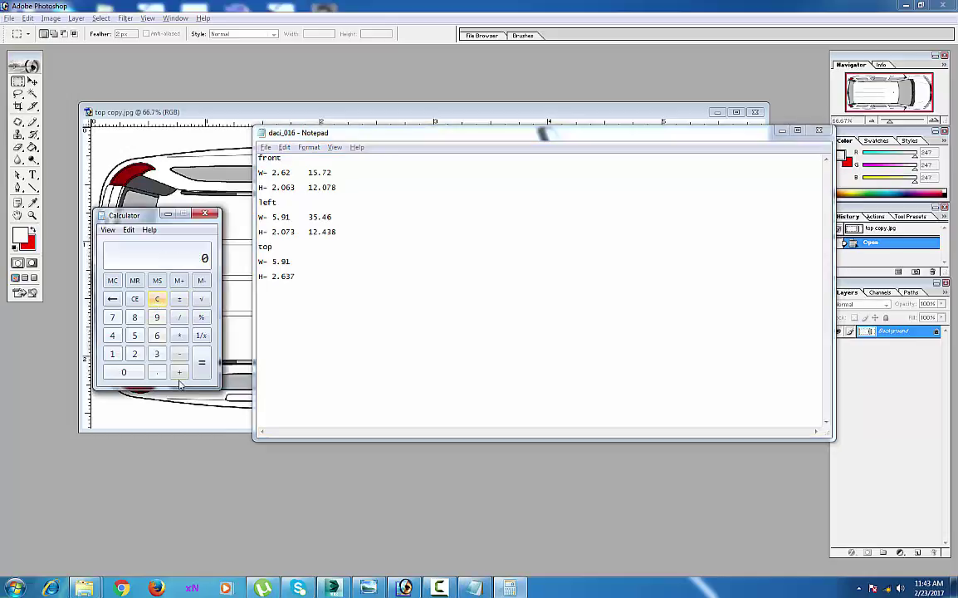
{"action": "left_click", "coordinate": [135, 335]}
{"action": "left_click", "coordinate": [156, 372]}
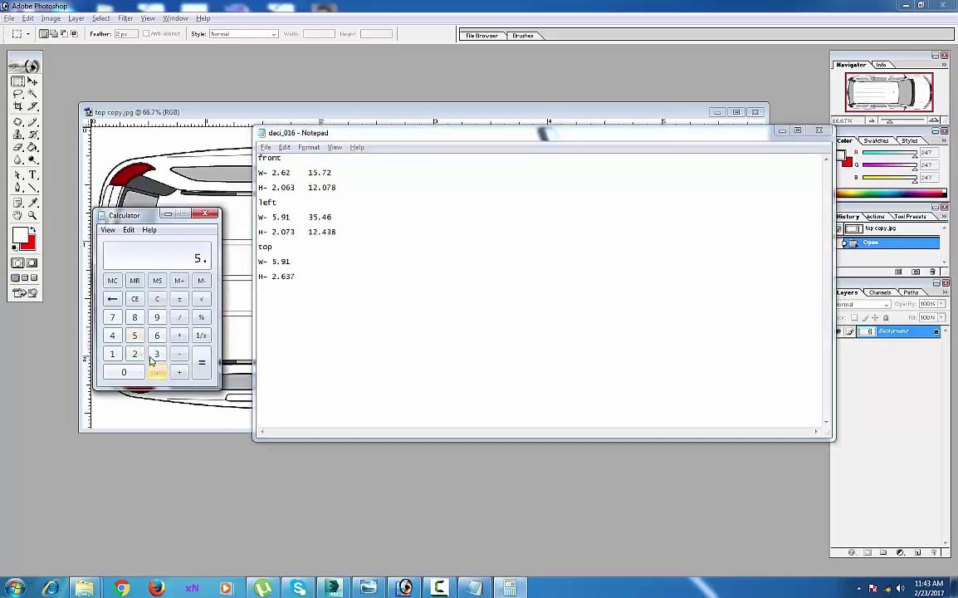
{"action": "left_click", "coordinate": [157, 317]}
{"action": "left_click", "coordinate": [112, 354]}
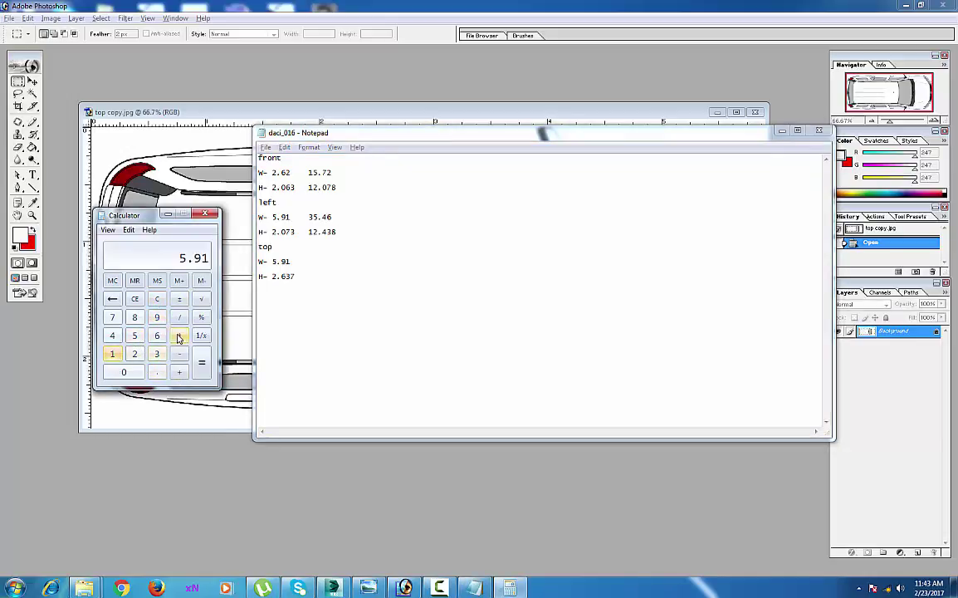
{"action": "left_click", "coordinate": [179, 335]}
{"action": "left_click", "coordinate": [157, 335]}
{"action": "left_click", "coordinate": [200, 363]}
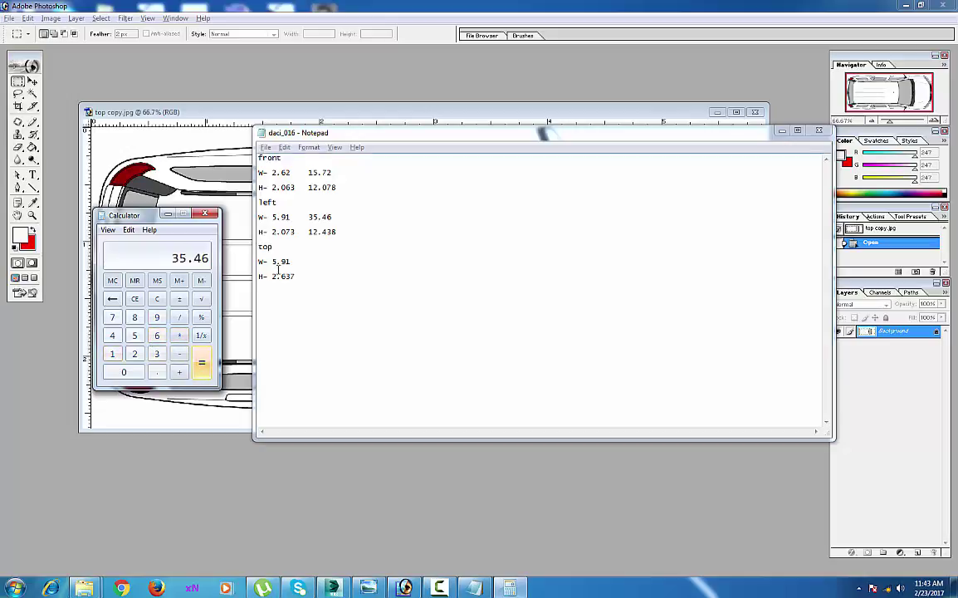
{"action": "left_click", "coordinate": [318, 266]}
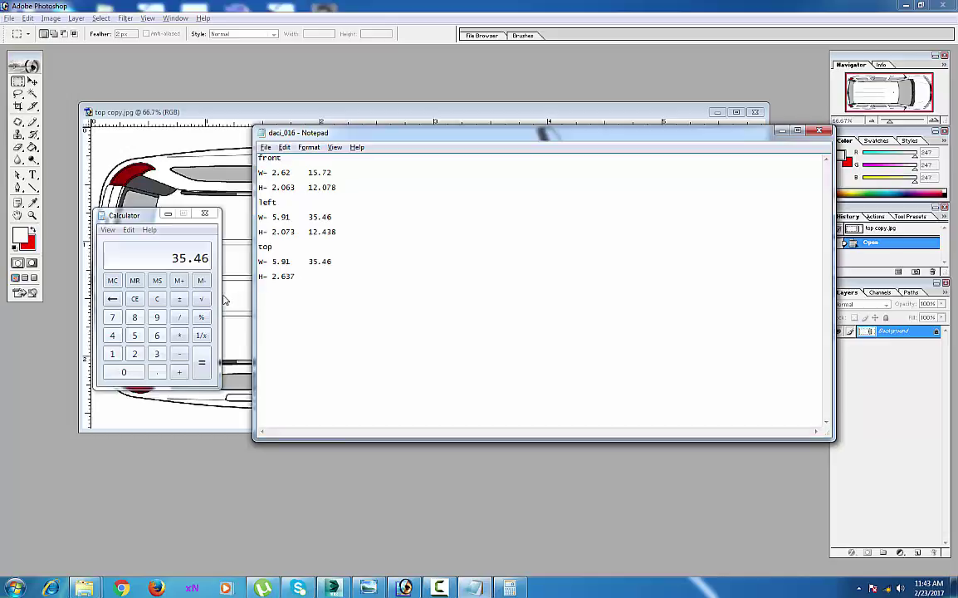
Multiply the top view's height 2.637 by 6 in Calculator and write 15.822 beside it in the note
{"action": "left_click", "coordinate": [156, 300]}
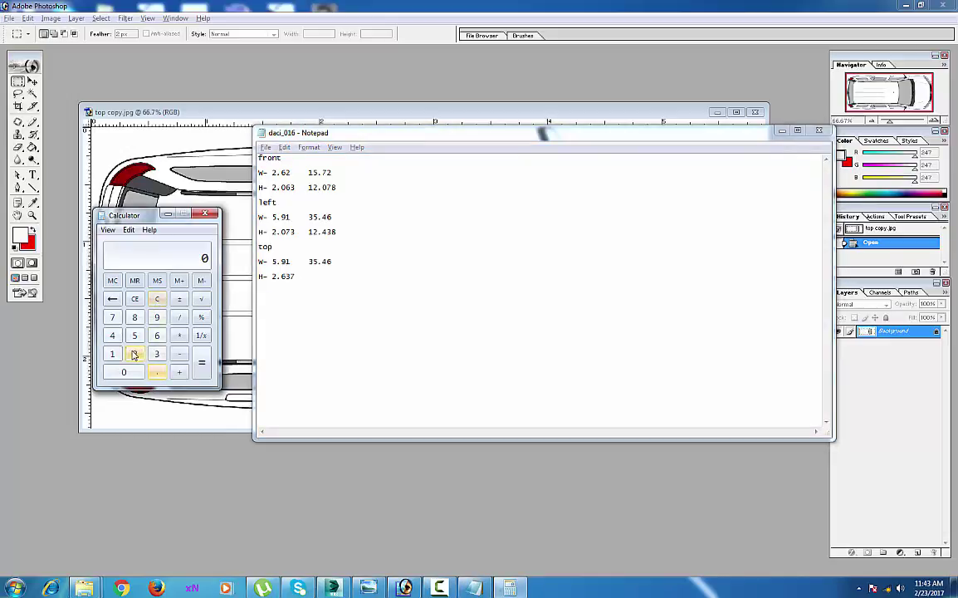
{"action": "left_click", "coordinate": [135, 353]}
{"action": "left_click", "coordinate": [157, 373]}
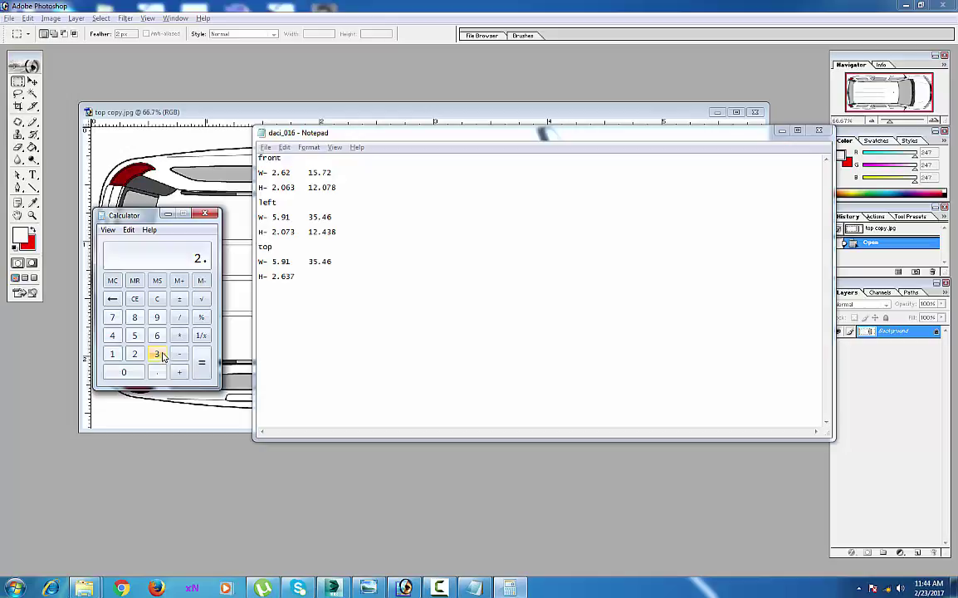
{"action": "left_click", "coordinate": [157, 336]}
{"action": "left_click", "coordinate": [157, 354]}
{"action": "left_click", "coordinate": [111, 319]}
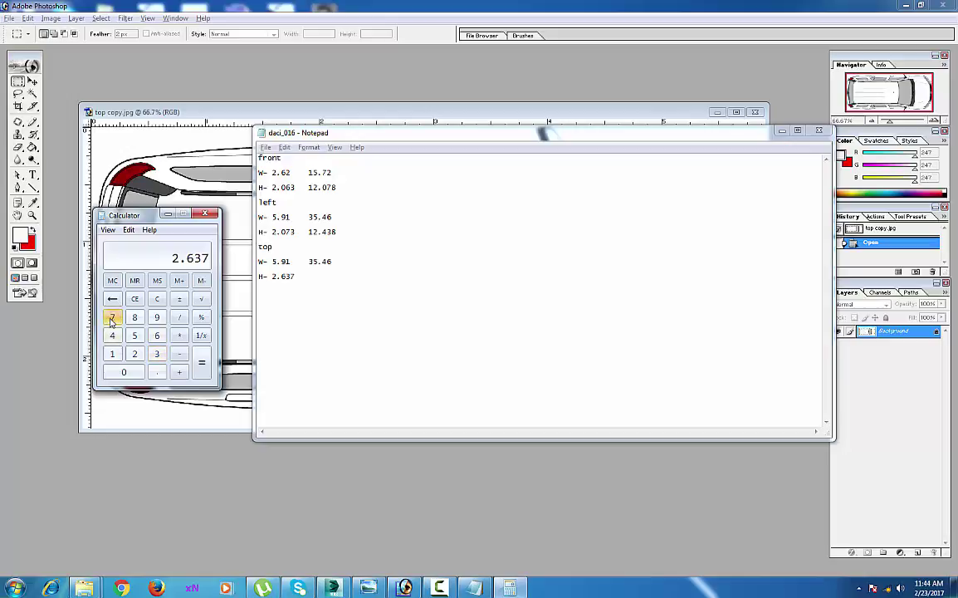
{"action": "left_click", "coordinate": [179, 336]}
{"action": "left_click", "coordinate": [157, 338]}
{"action": "left_click", "coordinate": [203, 365]}
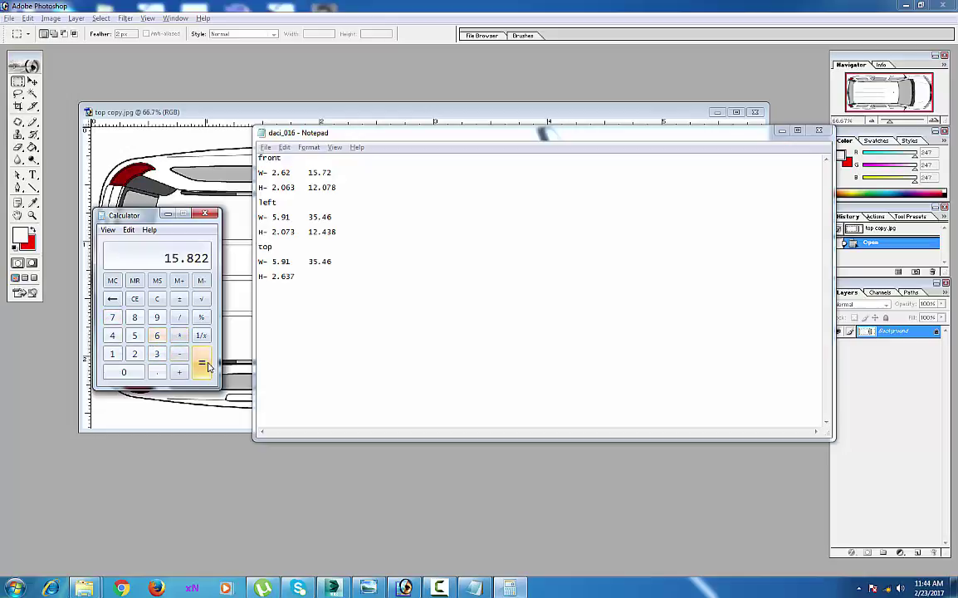
{"action": "left_click", "coordinate": [307, 279]}
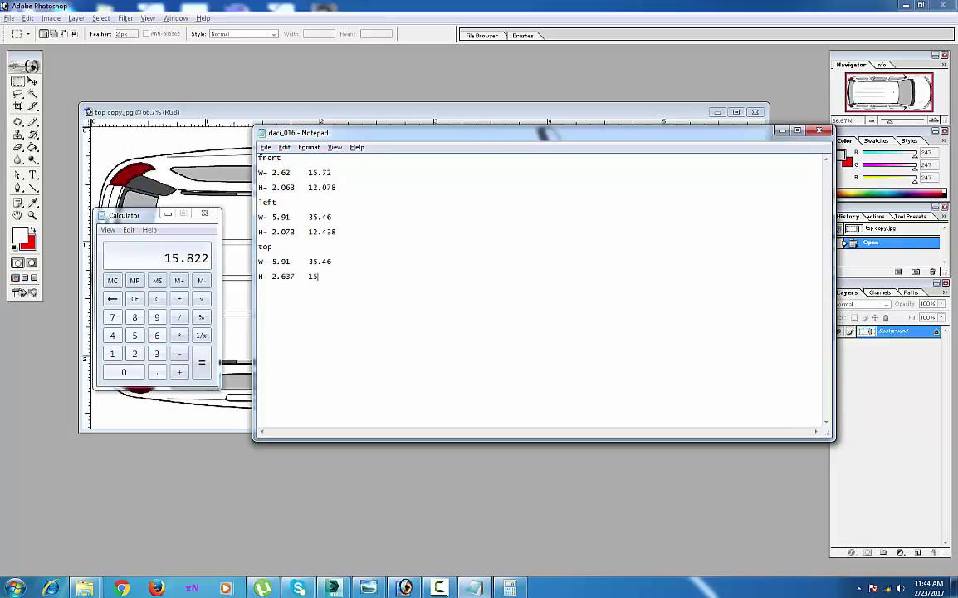
{"action": "type", "text": "15.822"}
{"action": "left_click", "coordinate": [167, 213]}
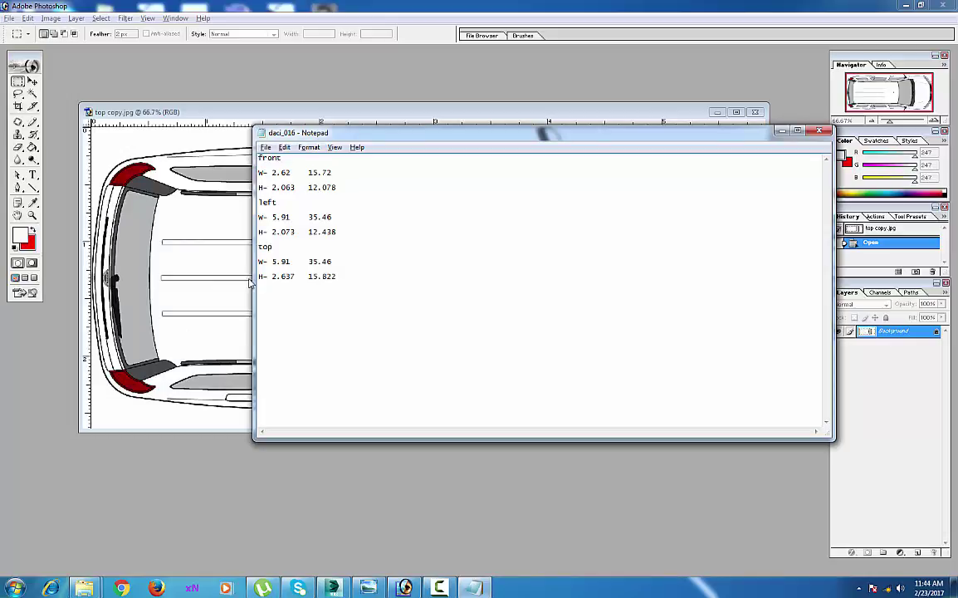
Save the completed daci_016 note and minimize it
{"action": "left_click", "coordinate": [266, 148]}
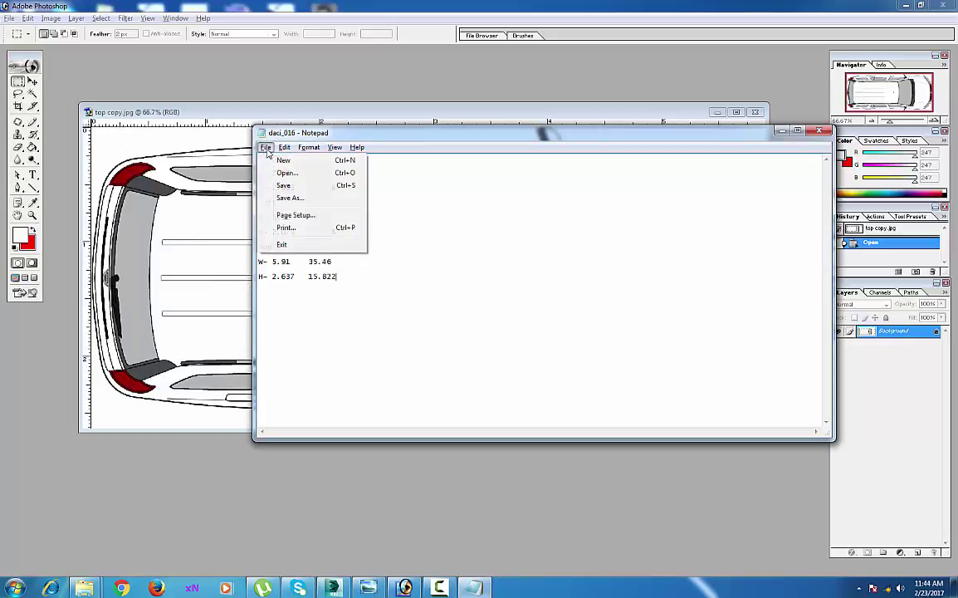
{"action": "left_click", "coordinate": [281, 187]}
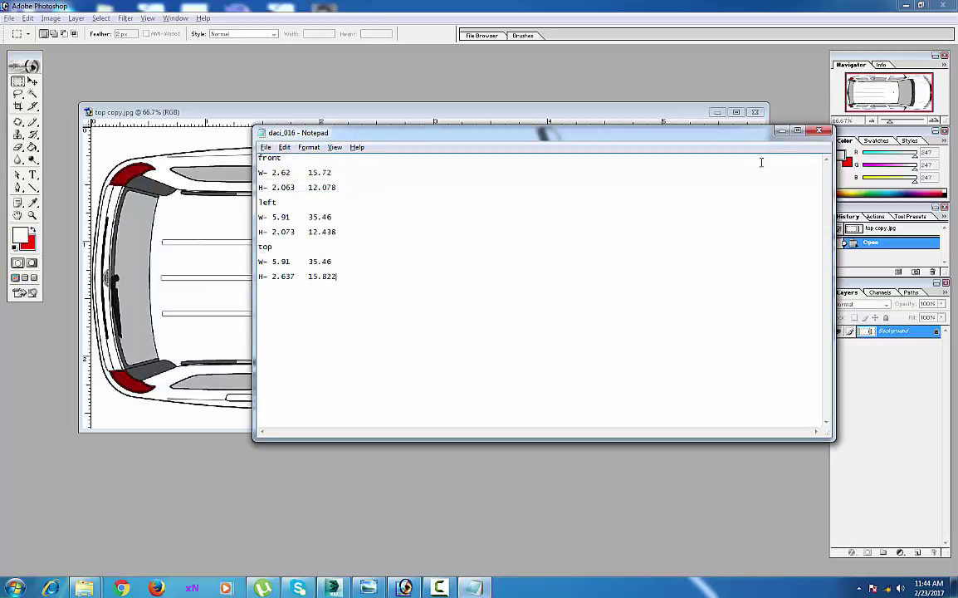
{"action": "left_click", "coordinate": [781, 132]}
Check the top blueprint's image size without changing it, and close the image and Photoshop
{"action": "key", "text": "ctrl+alt+i"}
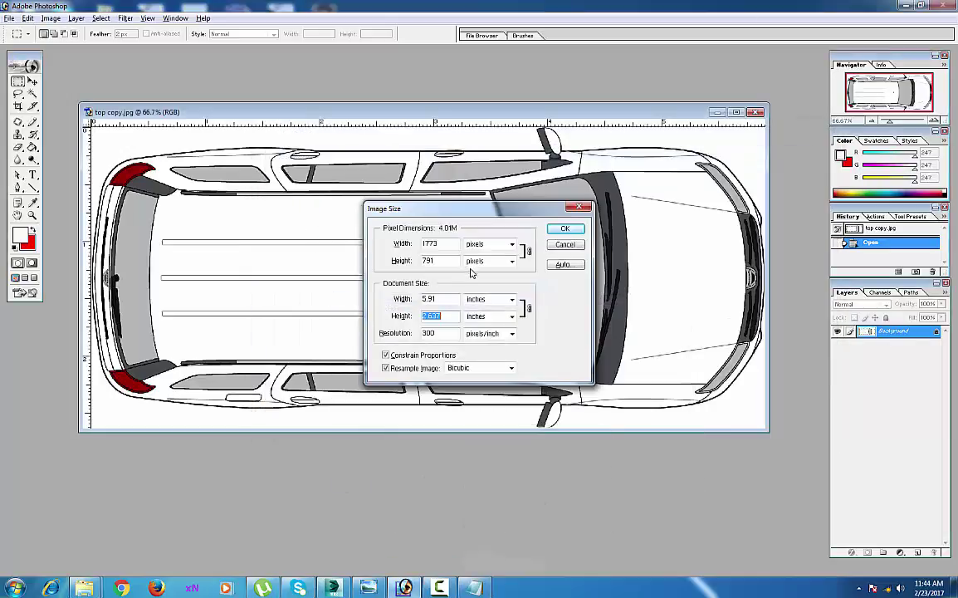
{"action": "left_click", "coordinate": [565, 244]}
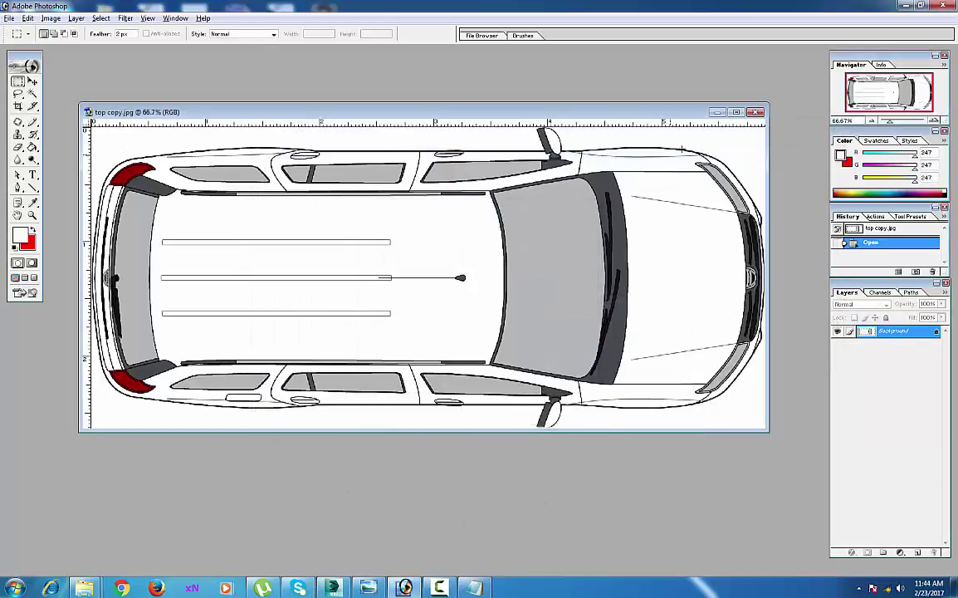
{"action": "left_click", "coordinate": [756, 113]}
{"action": "left_click", "coordinate": [941, 6]}
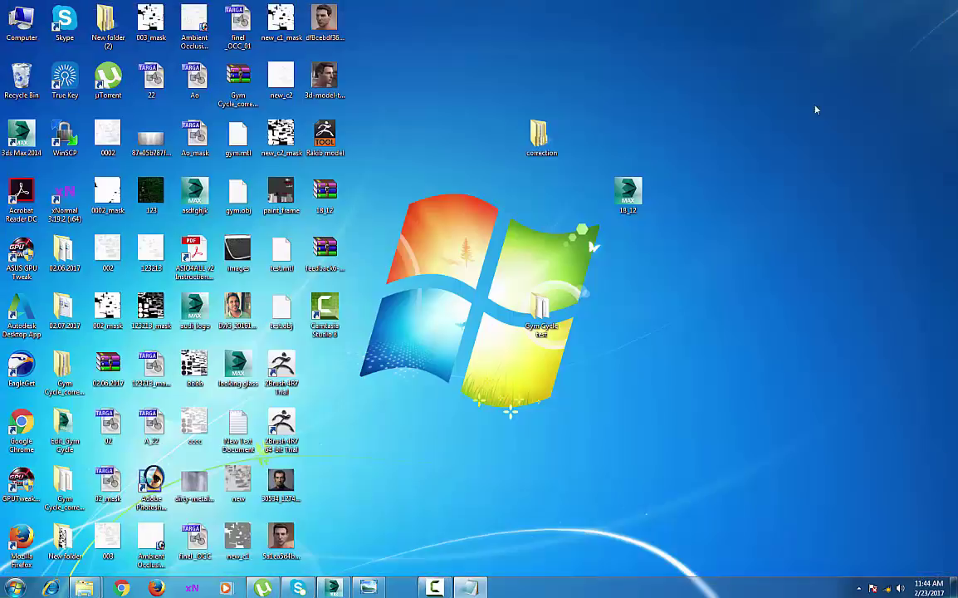
Switch to 3ds Max, leave Expert Mode and draw a plane about 3'9" by 4'9" in the Front view with 1 length and 1 width segment
{"action": "left_click", "coordinate": [332, 589]}
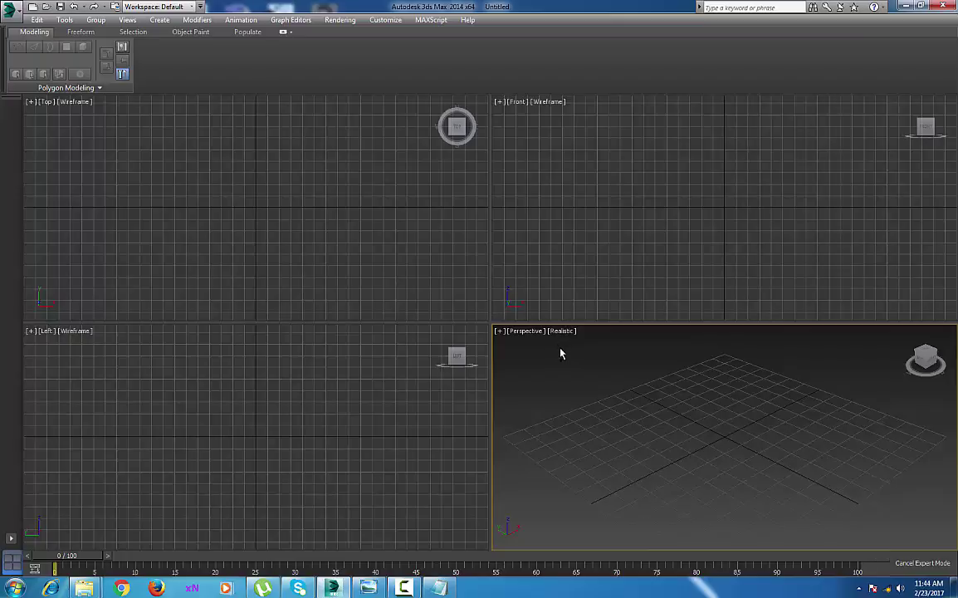
{"action": "key", "text": "ctrl+x"}
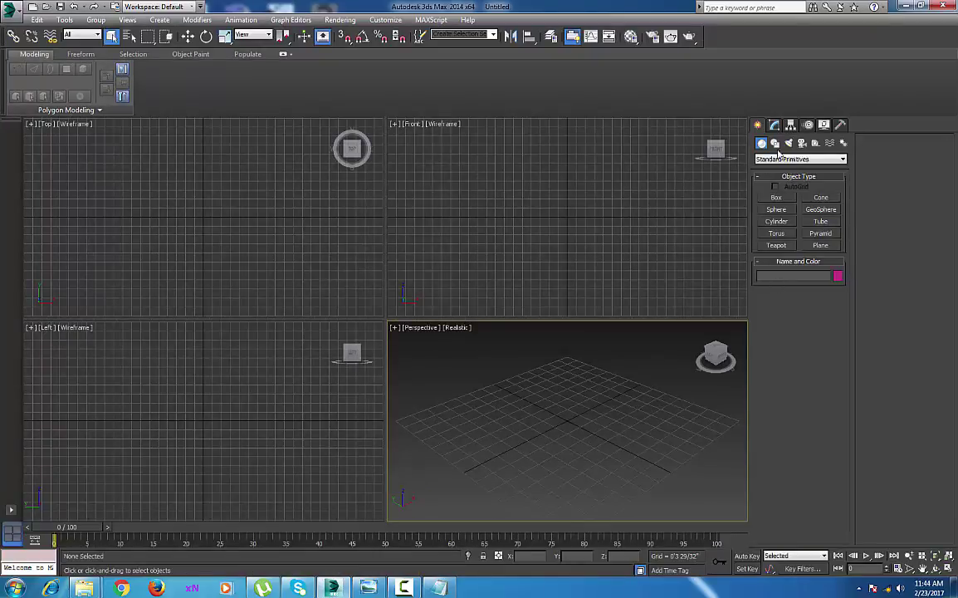
{"action": "left_click", "coordinate": [821, 246]}
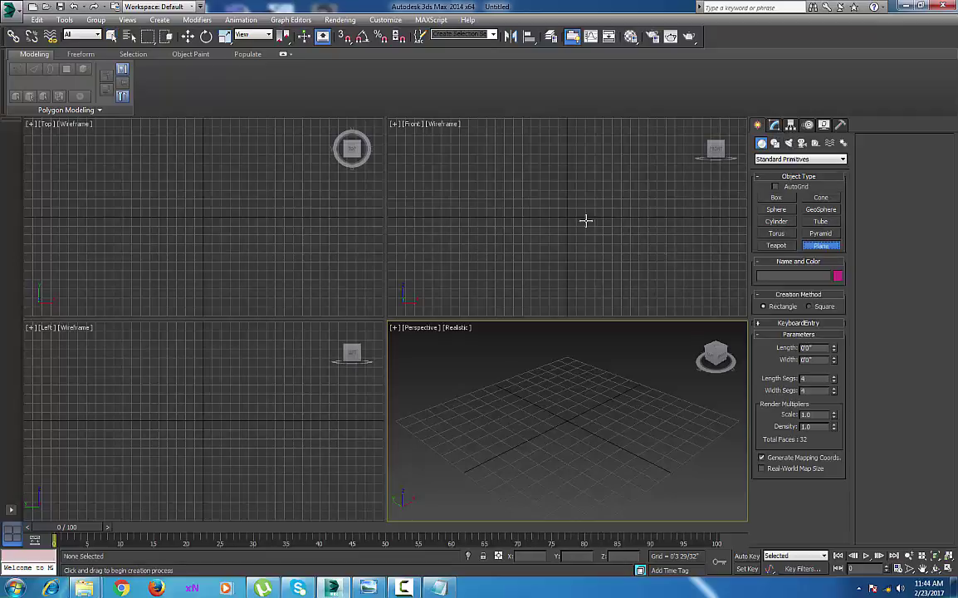
{"action": "left_click_drag", "start_coordinate": [502, 167], "coordinate": [633, 270]}
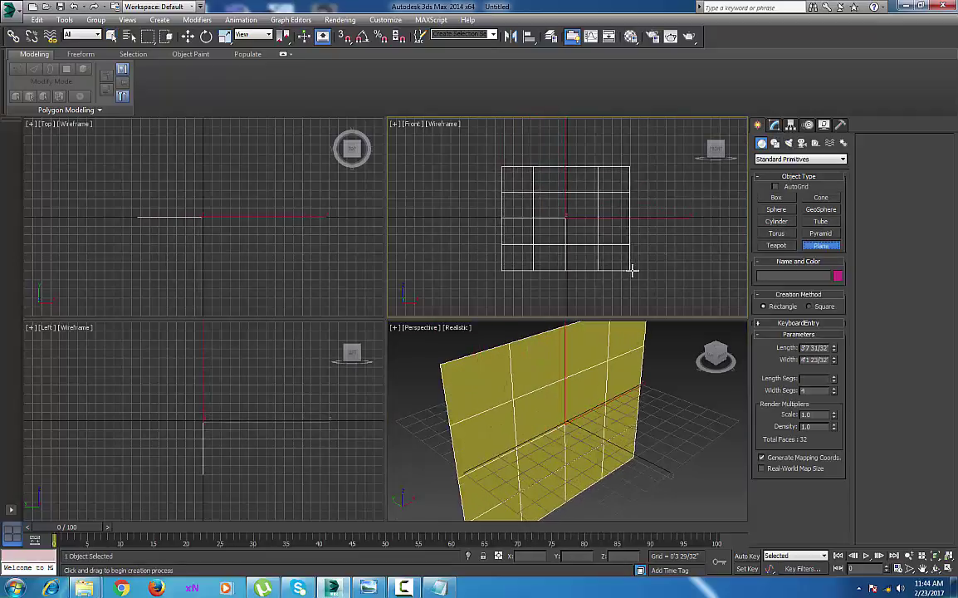
{"action": "right_click", "coordinate": [834, 380]}
{"action": "right_click", "coordinate": [834, 391]}
{"action": "scroll", "coordinate": [598, 376], "scroll_direction": "down", "scroll_amount": 7}
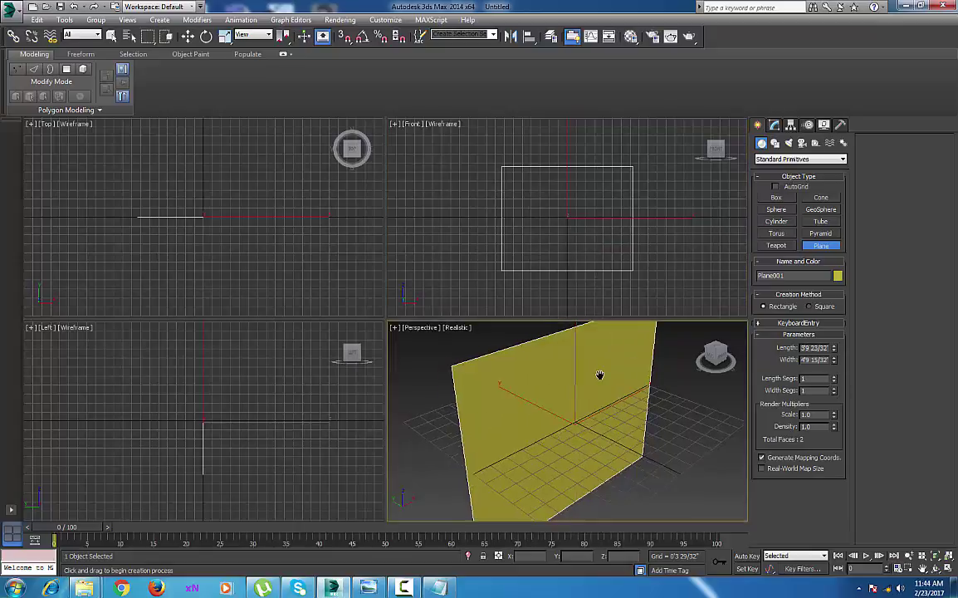
{"action": "middle_click_drag", "start_coordinate": [595, 389], "coordinate": [576, 381], "text": "alt"}
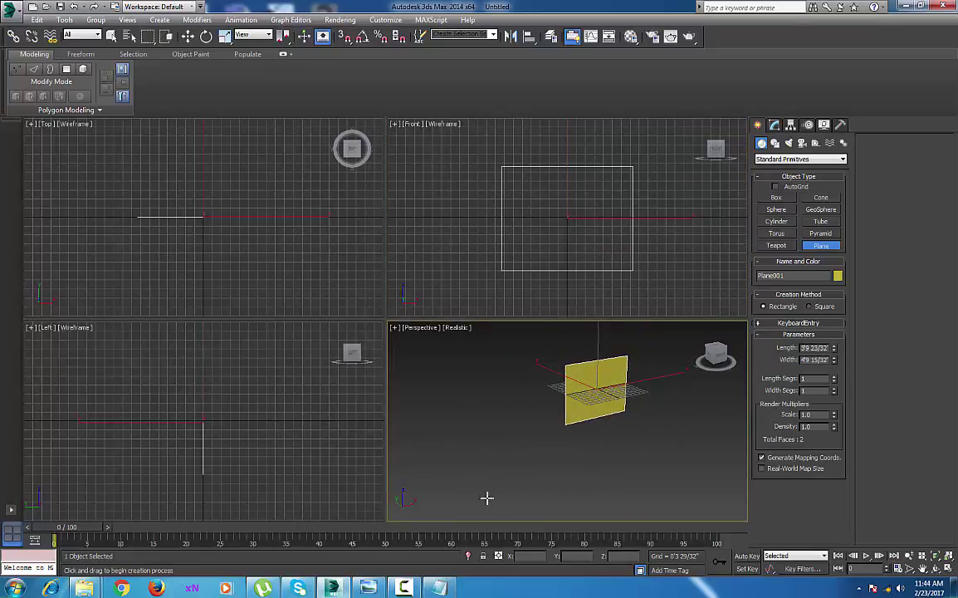
Copy the multiplied front width 15.72 from the note and set it as the plane's width
{"action": "left_click", "coordinate": [439, 588]}
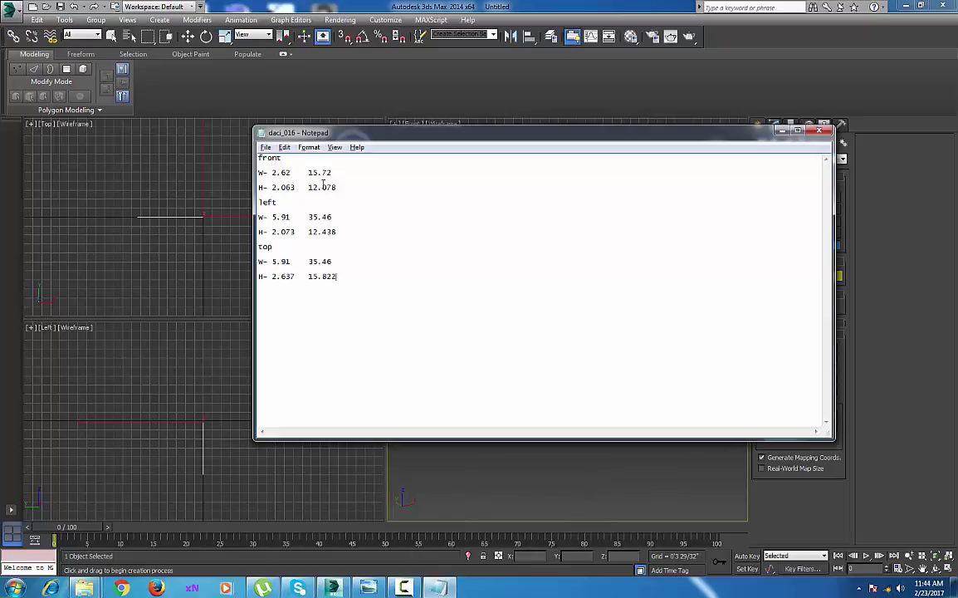
{"action": "left_click_drag", "start_coordinate": [335, 172], "coordinate": [308, 171]}
{"action": "key", "text": "alt+Tab"}
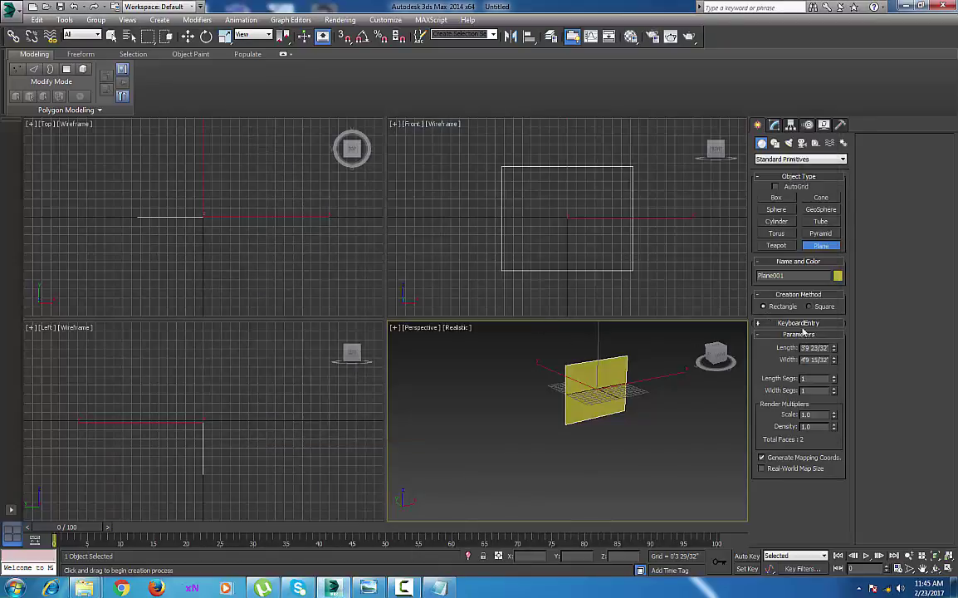
{"action": "double_click", "coordinate": [802, 359]}
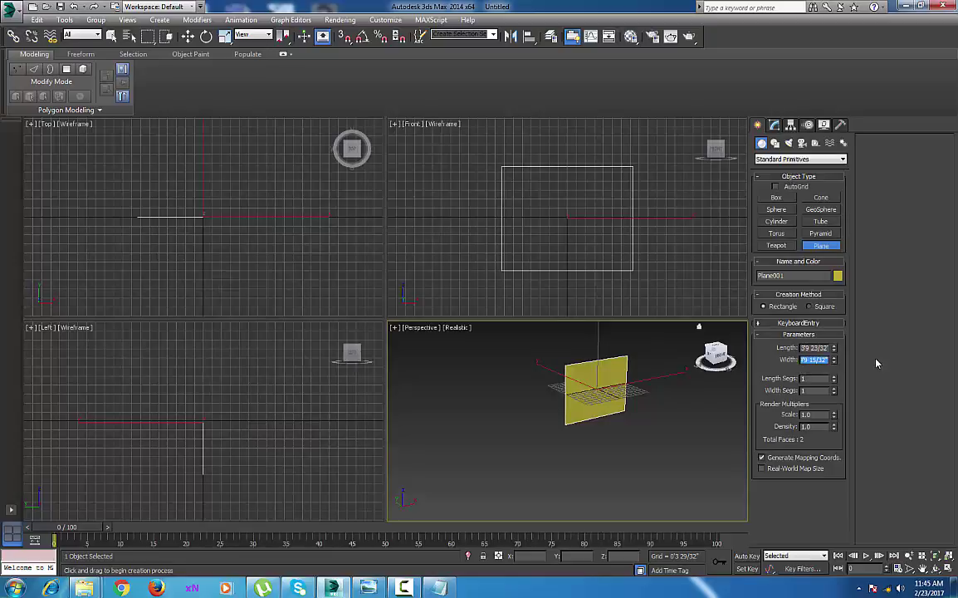
{"action": "key", "text": "ctrl+v"}
{"action": "key", "text": "Return"}
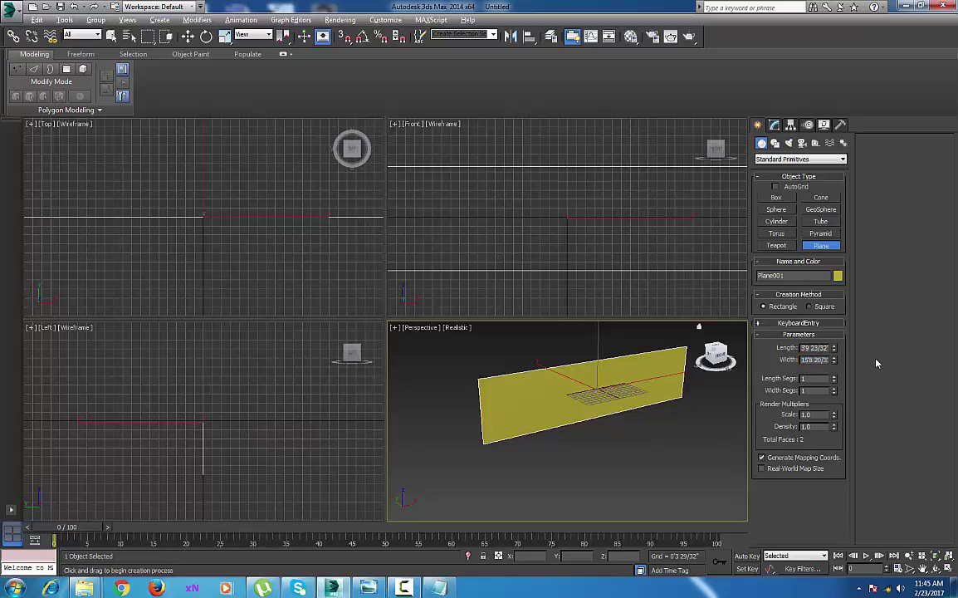
Copy the multiplied front height 12.078 from the note and set it as the plane's length
{"action": "key", "text": "alt+Tab"}
{"action": "left_click_drag", "start_coordinate": [337, 188], "coordinate": [309, 188]}
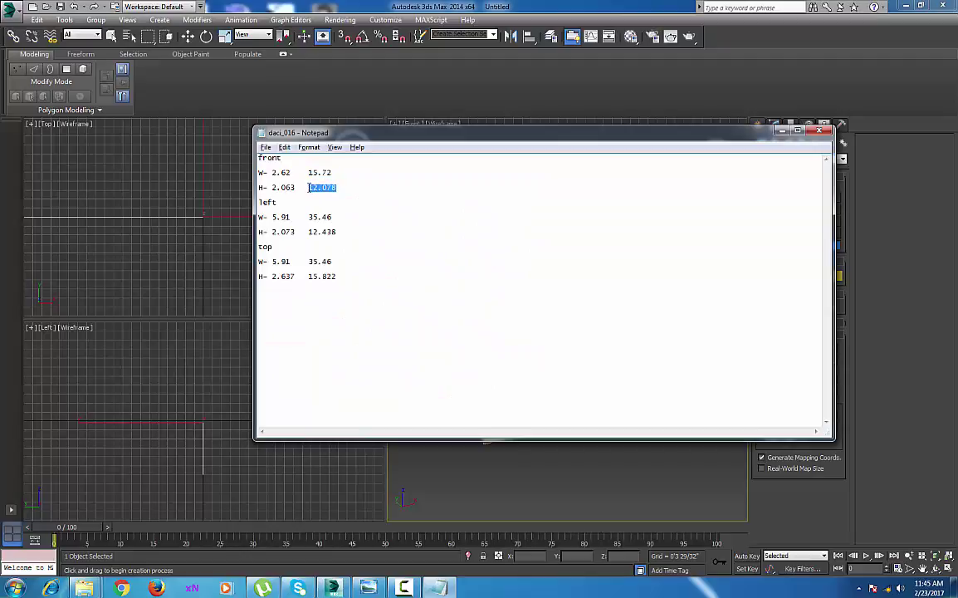
{"action": "key", "text": "alt+Tab"}
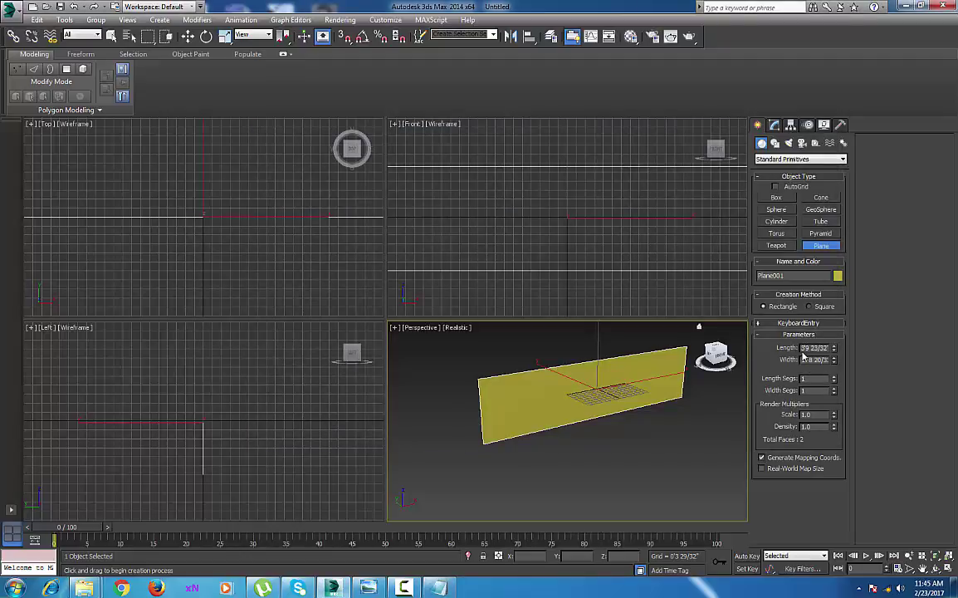
{"action": "left_click_drag", "start_coordinate": [801, 348], "coordinate": [873, 350]}
{"action": "key", "text": "ctrl+v"}
{"action": "key", "text": "Return"}
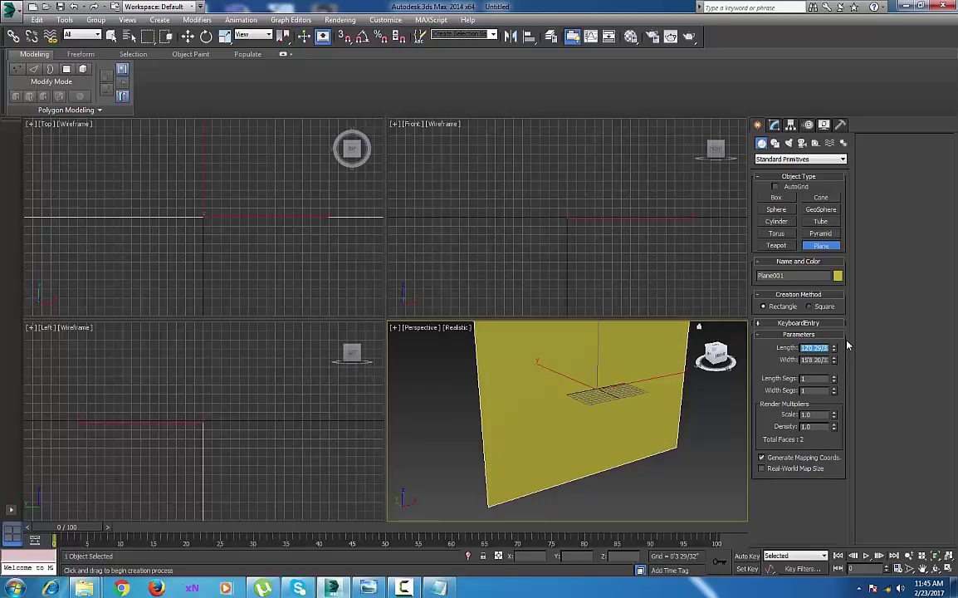
{"action": "scroll", "coordinate": [498, 397], "scroll_direction": "down", "scroll_amount": 5}
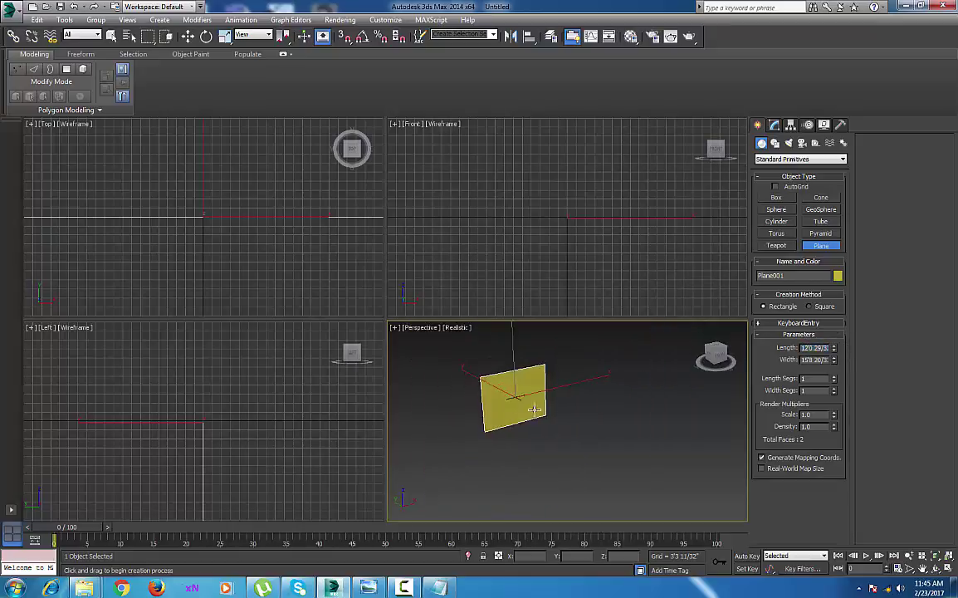
Move the plane along Y to about -1'11" and turn on angle snap with a 90-degree angle
{"action": "key", "text": "w"}
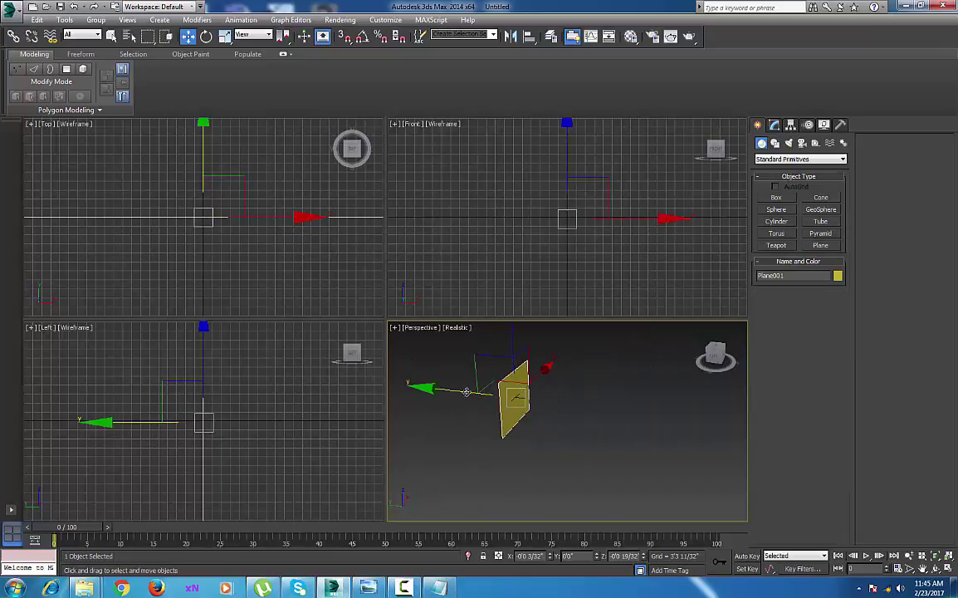
{"action": "left_click_drag", "start_coordinate": [497, 388], "coordinate": [473, 392]}
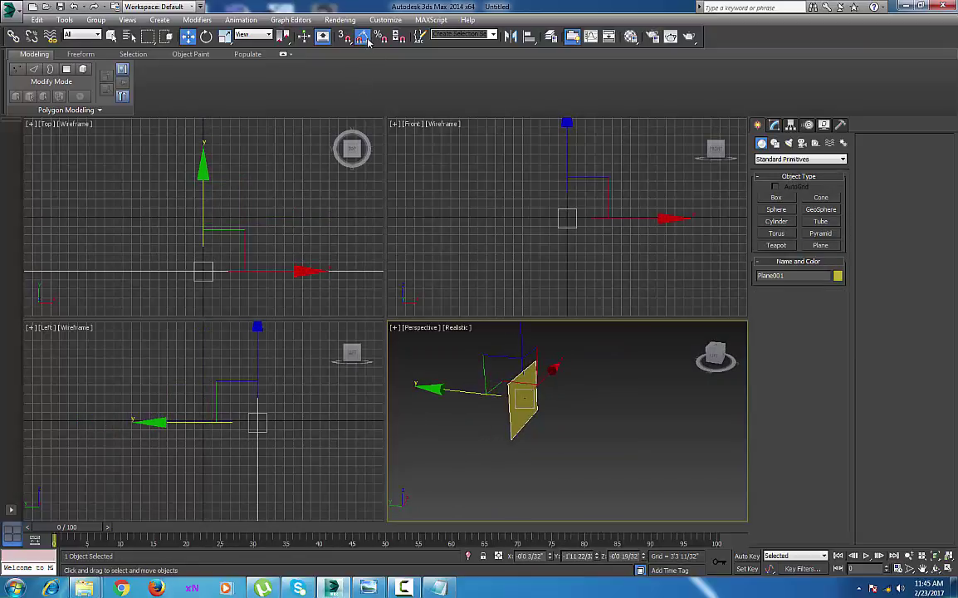
{"action": "right_click", "coordinate": [362, 35]}
{"action": "left_click", "coordinate": [482, 299]}
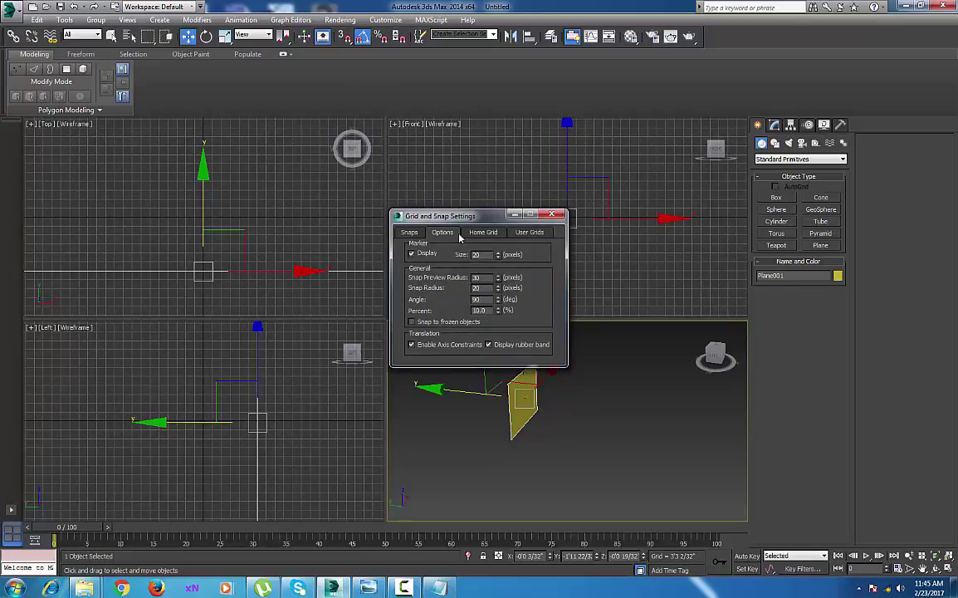
{"action": "left_click", "coordinate": [549, 215]}
Clone the plane as one copy at about 2'2" along Y and set the Perspective view's shading to Shaded
{"action": "scroll", "coordinate": [496, 394], "scroll_direction": "up", "scroll_amount": 5}
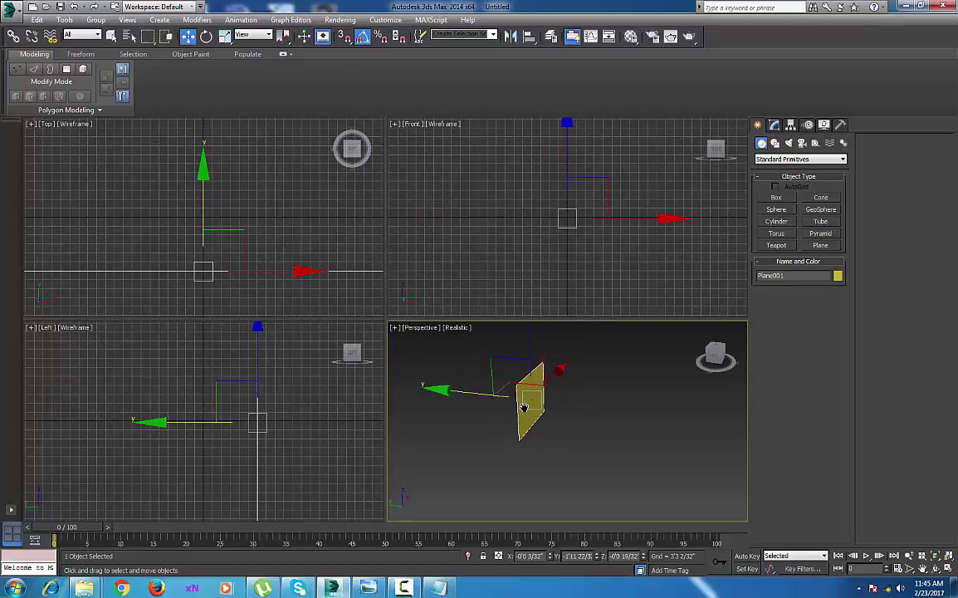
{"action": "key", "text": "alt+w"}
{"action": "middle_click_drag", "start_coordinate": [462, 401], "coordinate": [407, 292], "text": "alt"}
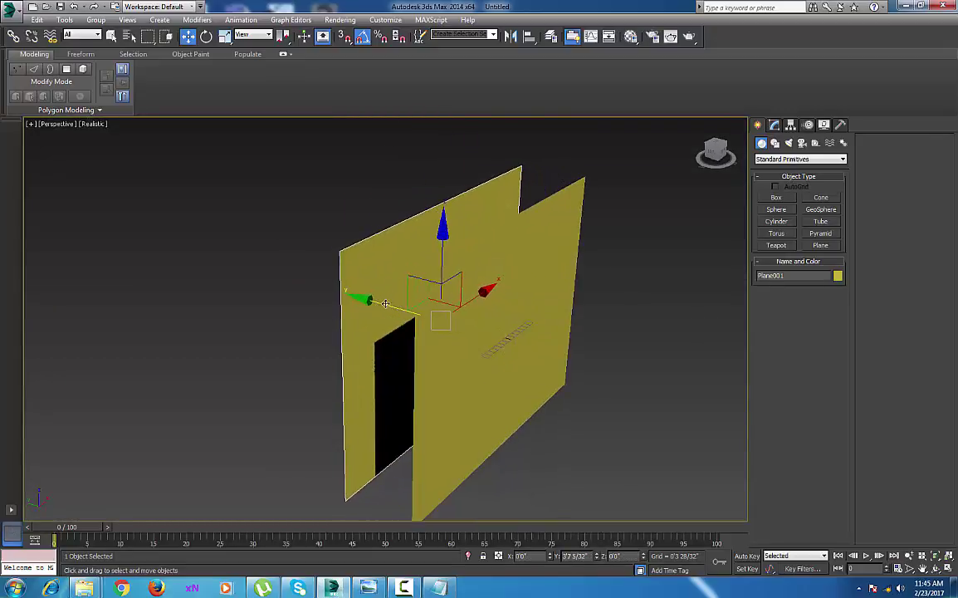
{"action": "left_click_drag", "start_coordinate": [385, 303], "coordinate": [374, 301], "text": "shift"}
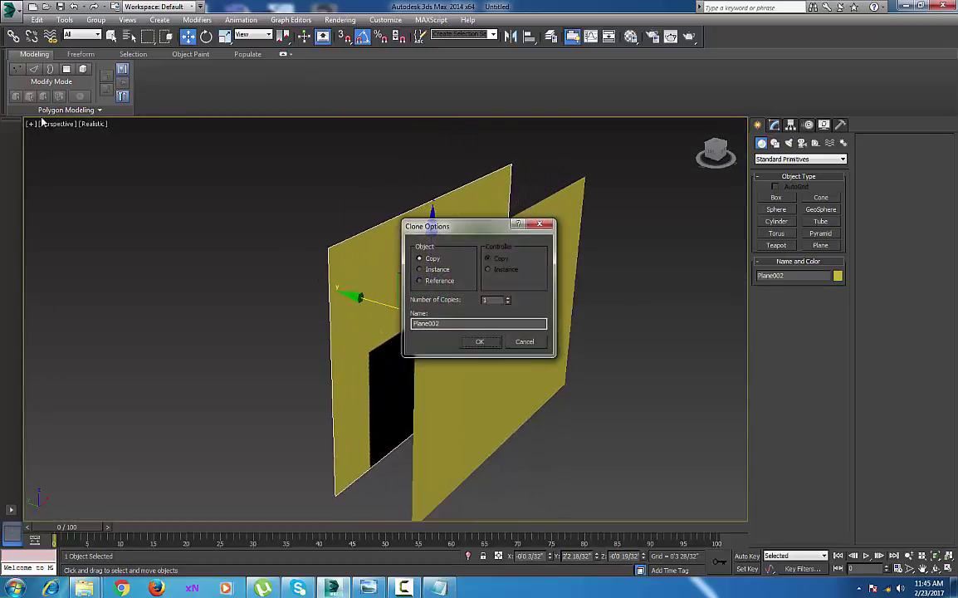
{"action": "left_click", "coordinate": [480, 342]}
{"action": "left_click", "coordinate": [93, 122]}
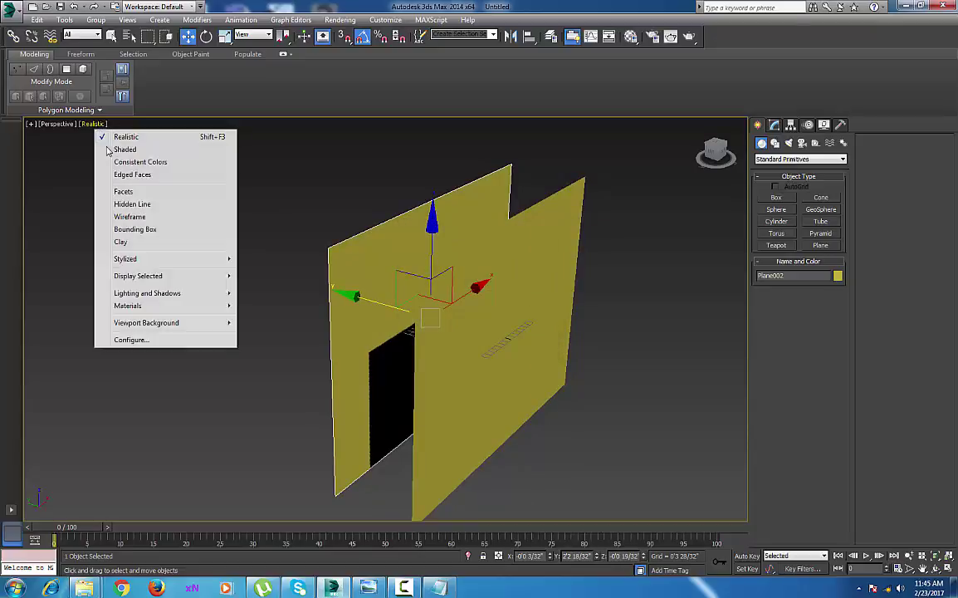
{"action": "left_click", "coordinate": [124, 149]}
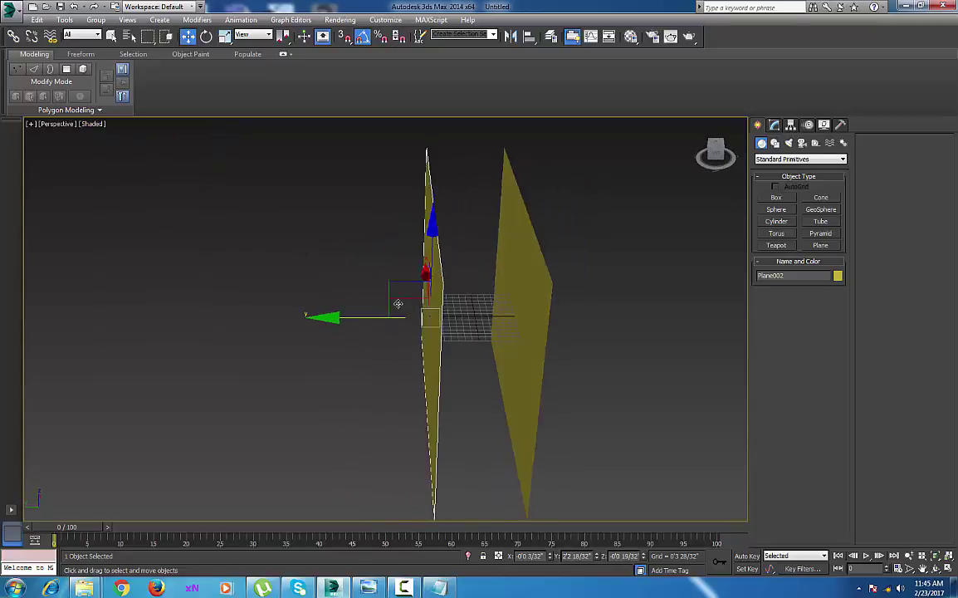
Rotate the cloned front plane 180 degrees about the Z axis
{"action": "middle_click_drag", "start_coordinate": [378, 301], "coordinate": [385, 299], "text": "alt"}
{"action": "key", "text": "e"}
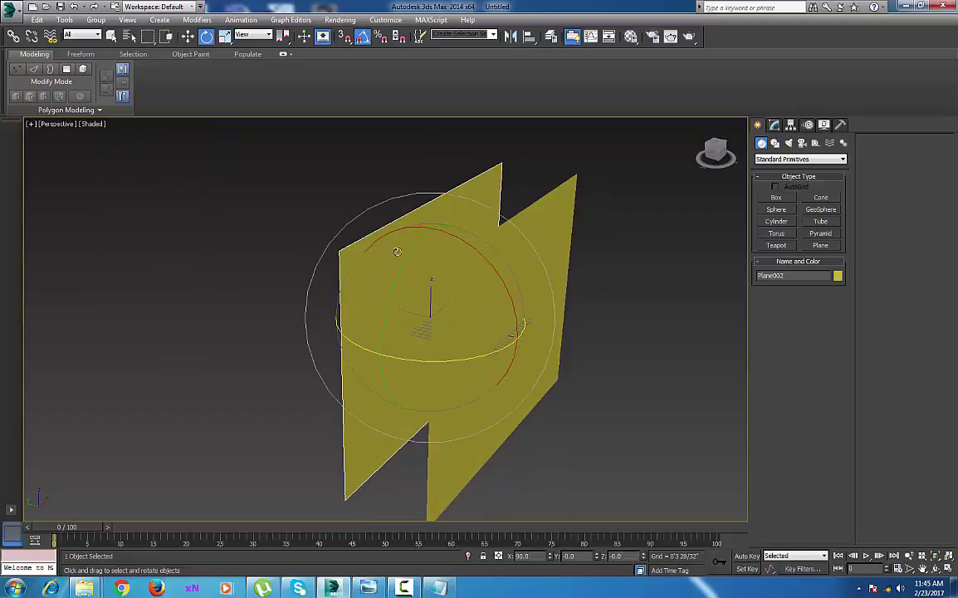
{"action": "left_click_drag", "start_coordinate": [387, 327], "coordinate": [442, 364]}
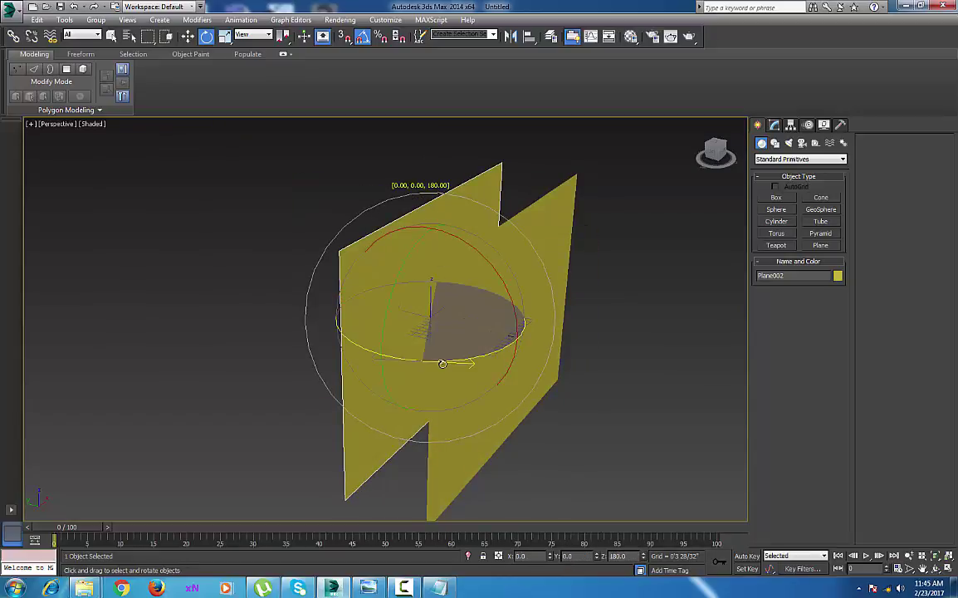
{"action": "left_click_drag", "start_coordinate": [335, 297], "coordinate": [380, 328]}
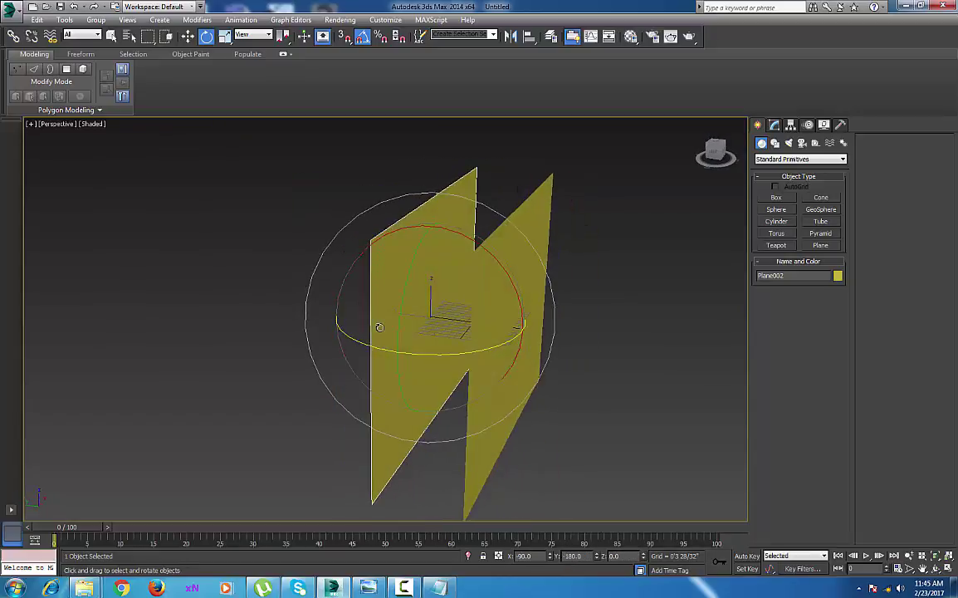
Switch to the Left view and draw a plane about 11'0" long and 20'7" wide
{"action": "middle_click_drag", "start_coordinate": [411, 328], "coordinate": [386, 325]}
{"action": "key", "text": "l"}
{"action": "key", "text": "z"}
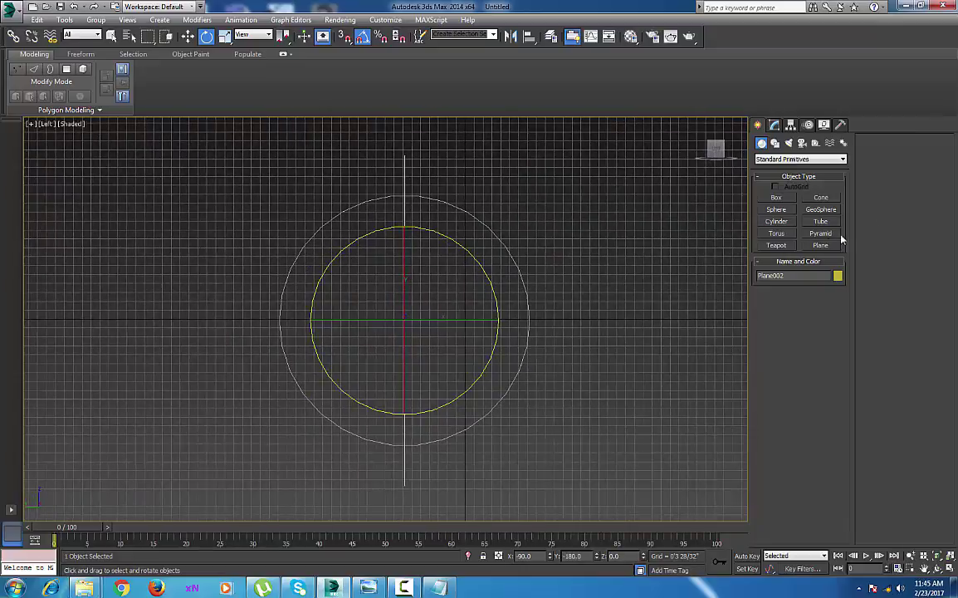
{"action": "left_click", "coordinate": [821, 245]}
{"action": "left_click_drag", "start_coordinate": [96, 165], "coordinate": [668, 463]}
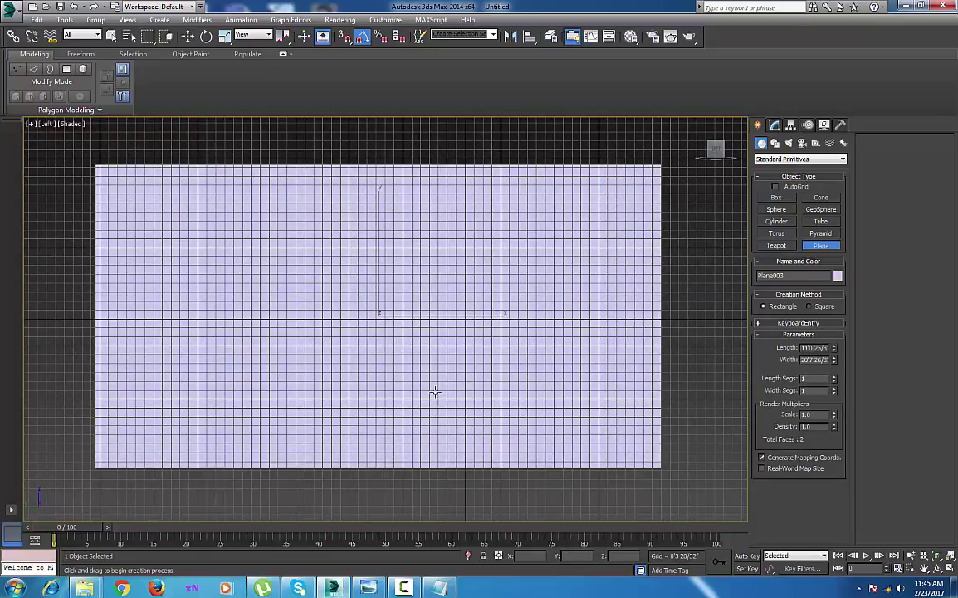
Copy the multiplied left width 35.46 from the Notepad note and set it as the new plane's width
{"action": "key", "text": "alt+Tab"}
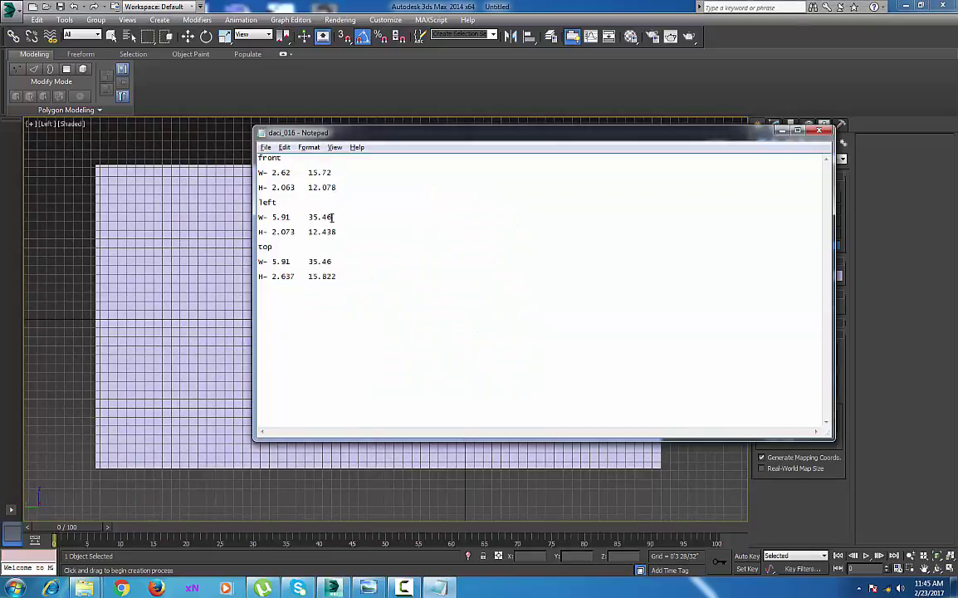
{"action": "left_click_drag", "start_coordinate": [331, 217], "coordinate": [309, 217]}
{"action": "key", "text": "alt+Tab"}
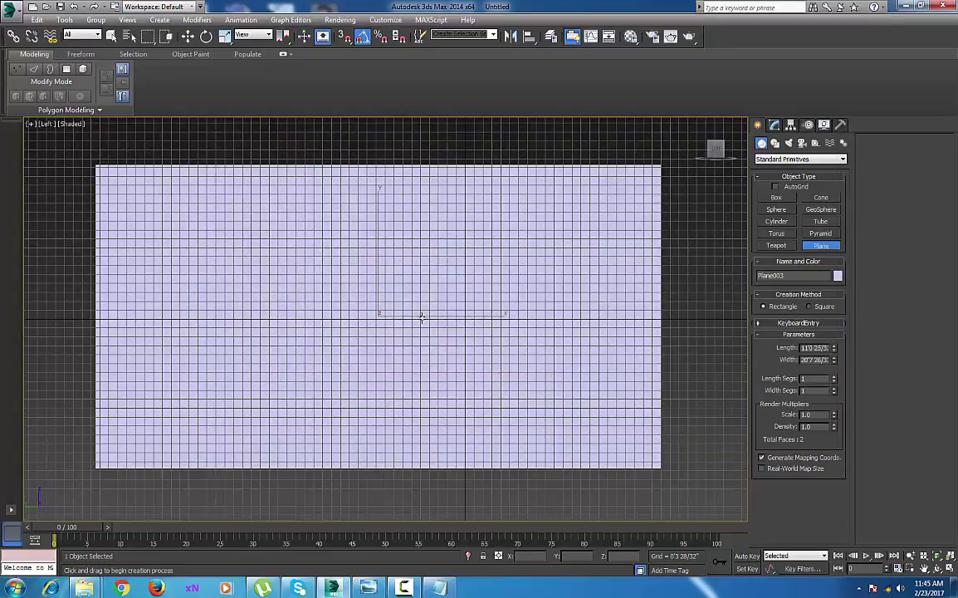
{"action": "double_click", "coordinate": [803, 361]}
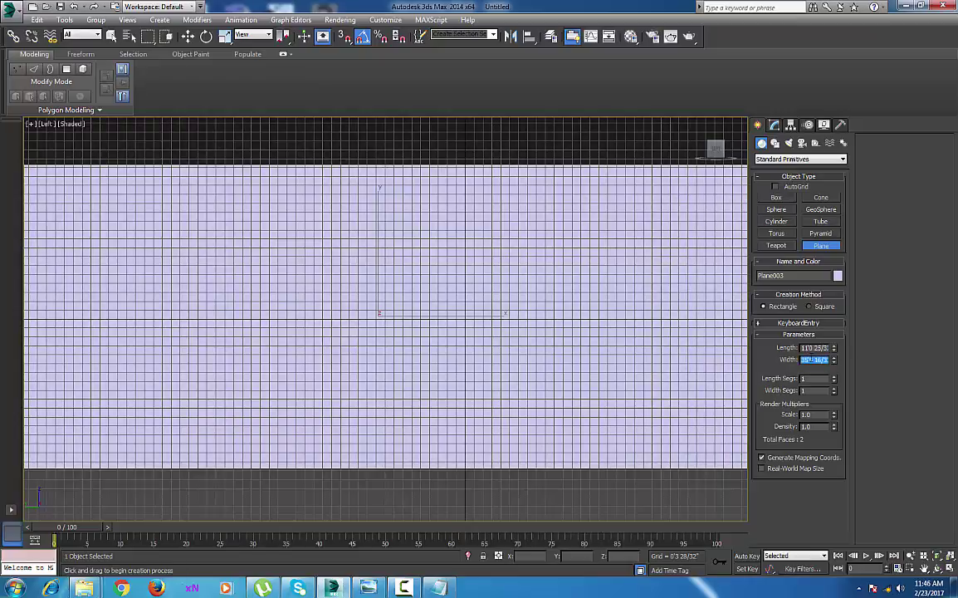
Copy the multiplied left height 12.438 from the Notepad note and set it as the plane's length
{"action": "key", "text": "alt+Tab"}
{"action": "left_click_drag", "start_coordinate": [339, 232], "coordinate": [309, 231]}
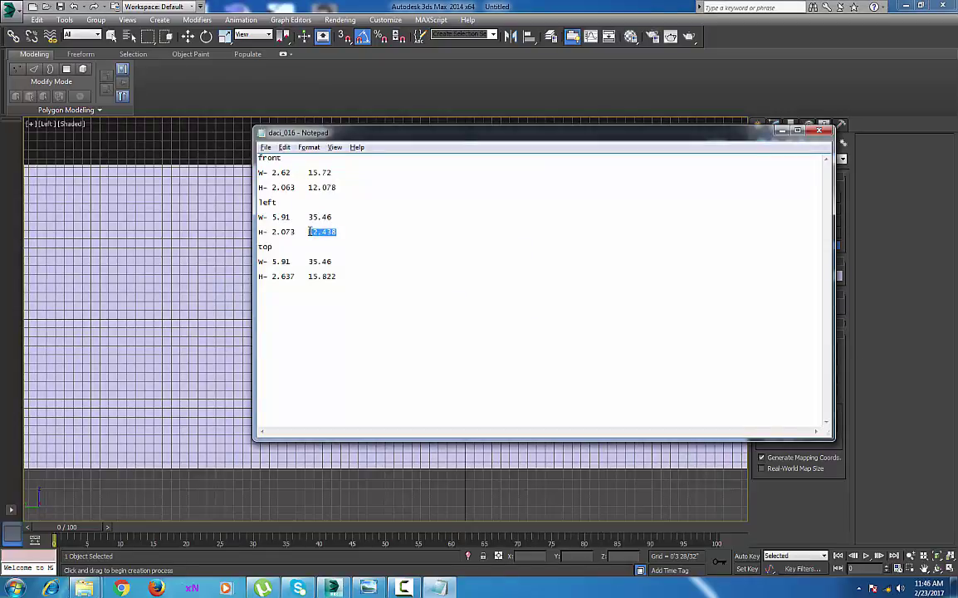
{"action": "key", "text": "alt+Tab"}
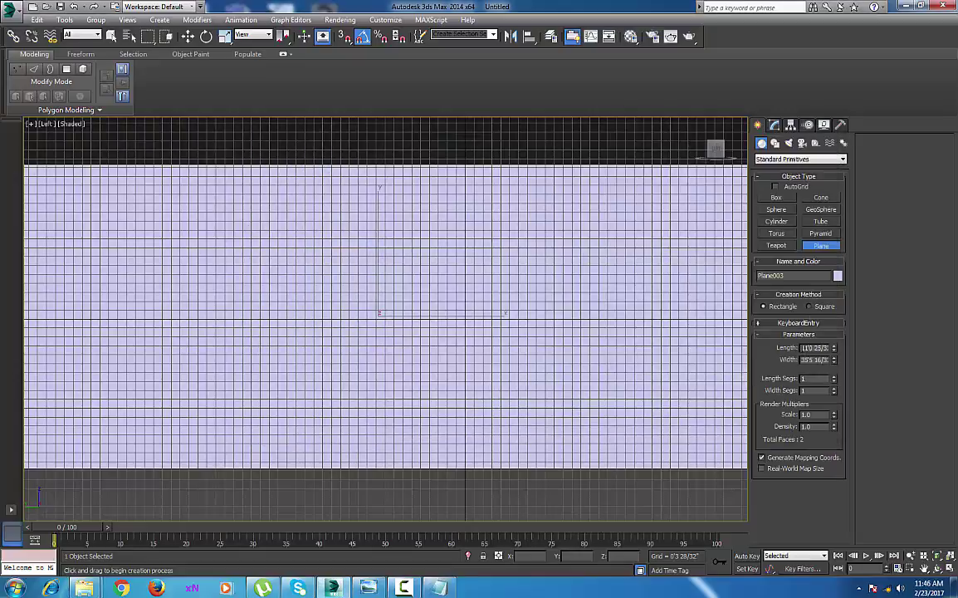
{"action": "left_click_drag", "start_coordinate": [802, 348], "coordinate": [884, 350]}
{"action": "key", "text": "Return"}
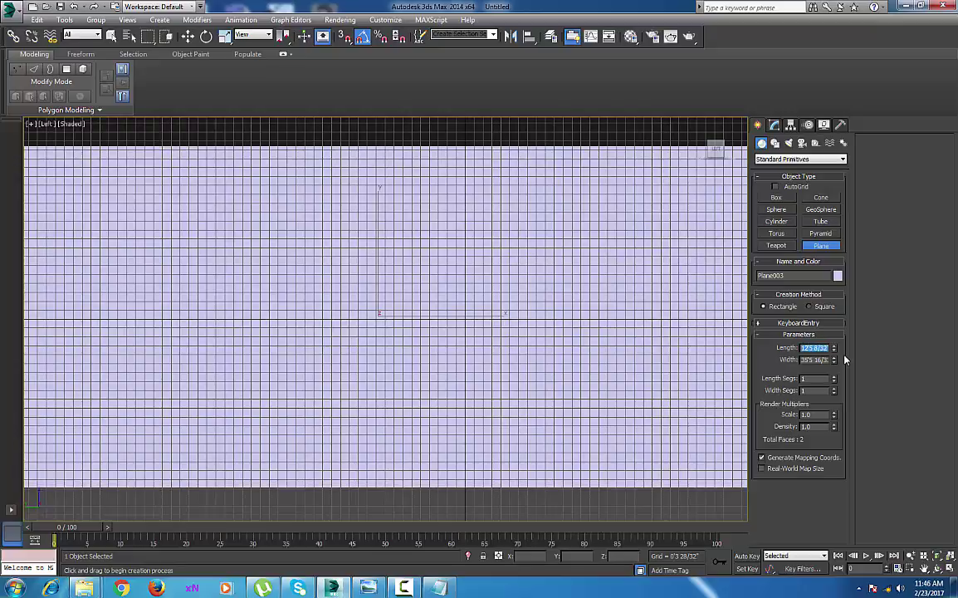
Return to an angled Perspective view showing all planes and activate the Move tool for the side plane
{"action": "middle_click_drag", "start_coordinate": [409, 384], "coordinate": [392, 396]}
{"action": "key", "text": "p"}
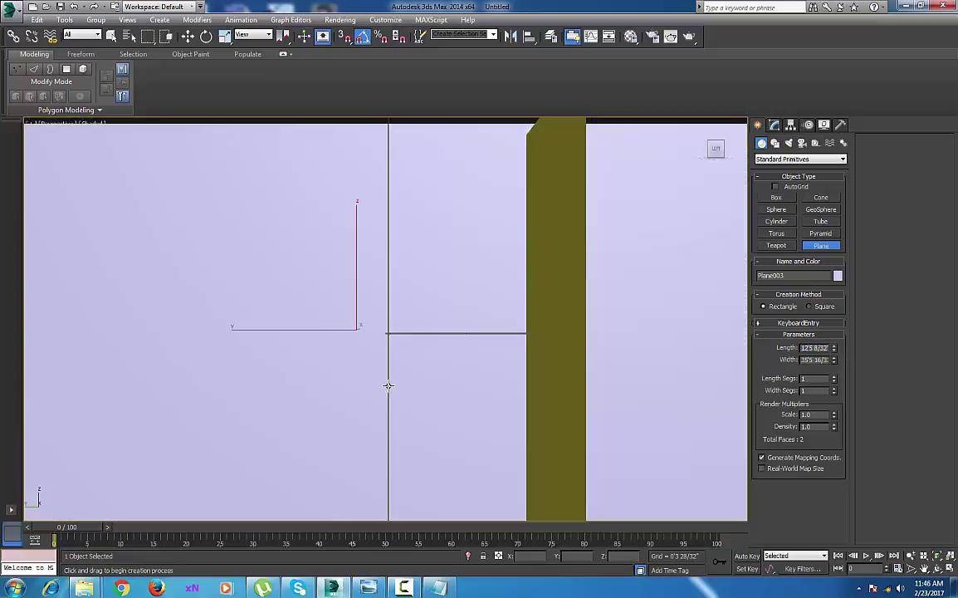
{"action": "scroll", "coordinate": [385, 385], "scroll_direction": "down", "scroll_amount": 3}
{"action": "middle_click_drag", "start_coordinate": [456, 371], "coordinate": [423, 389], "text": "alt"}
{"action": "key", "text": "w"}
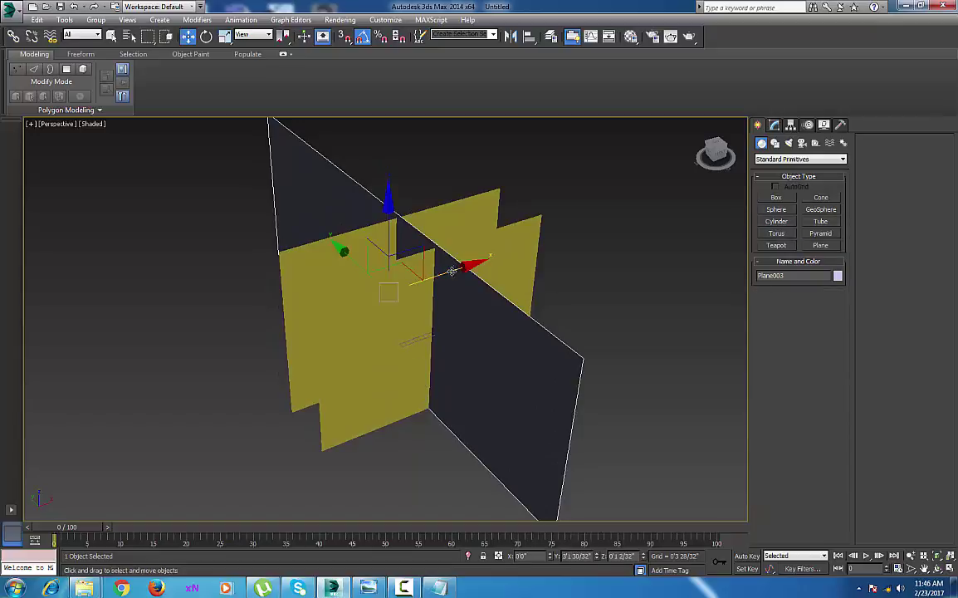
{"action": "middle_click_drag", "start_coordinate": [407, 245], "coordinate": [357, 304], "text": "alt"}
{"action": "mouse_move", "coordinate": [359, 304]}
{"action": "left_mouse_down", "text": "shift"}
{"action": "mouse_move", "coordinate": [491, 298]}
{"action": "mouse_move", "coordinate": [476, 305]}
{"action": "left_mouse_up", "text": "shift"}
{"action": "left_click", "coordinate": [520, 342]}
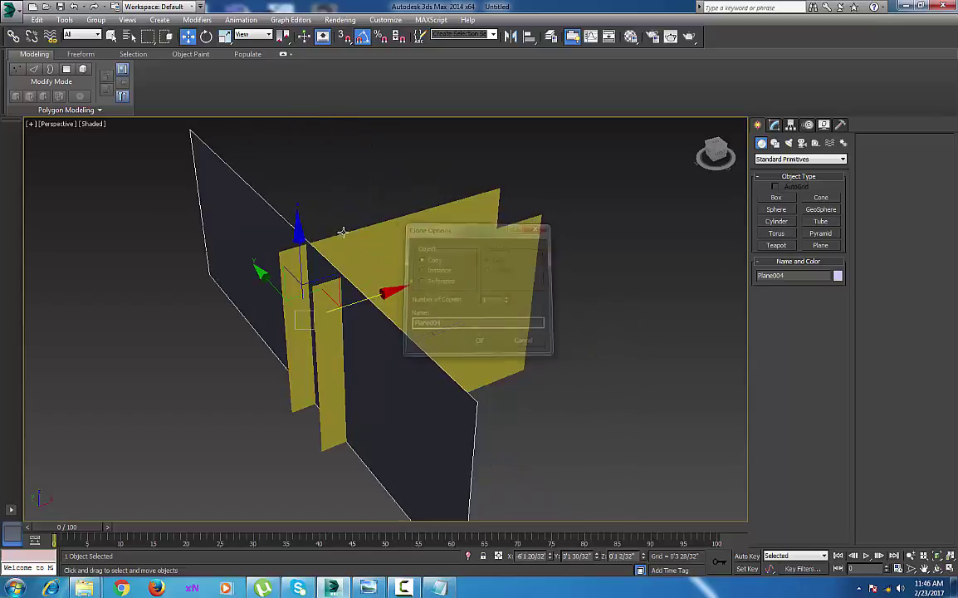
Reset the side plane's absolute X, Y and Z position to 0, and move it out along negative X
{"action": "right_click", "coordinate": [186, 37]}
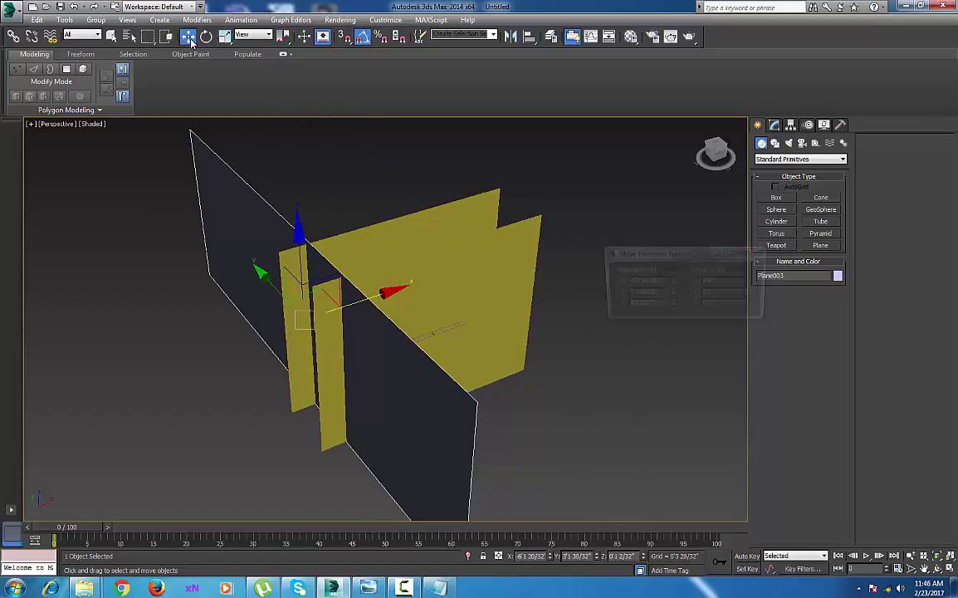
{"action": "right_click", "coordinate": [672, 283]}
{"action": "right_click", "coordinate": [672, 294]}
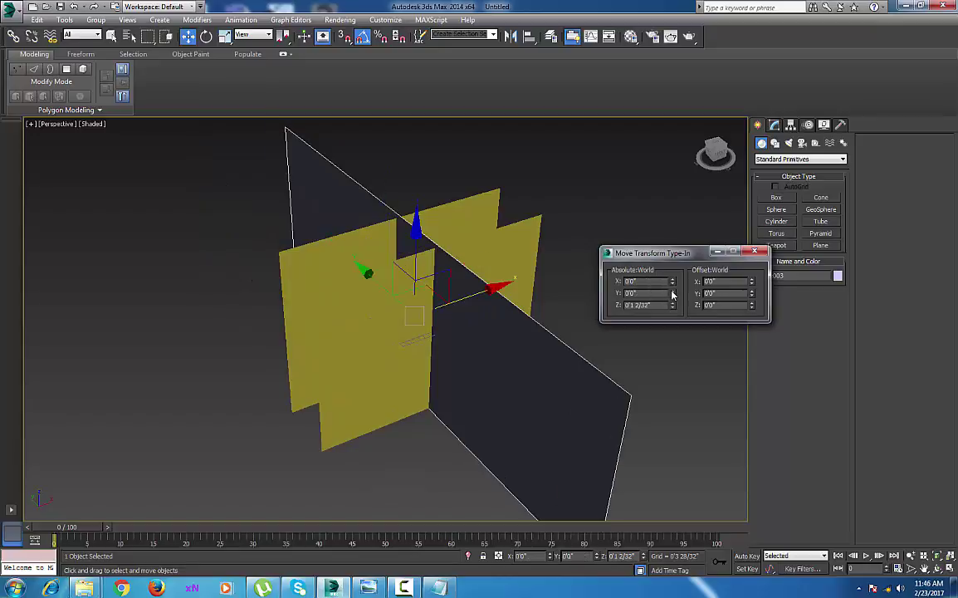
{"action": "right_click", "coordinate": [673, 306]}
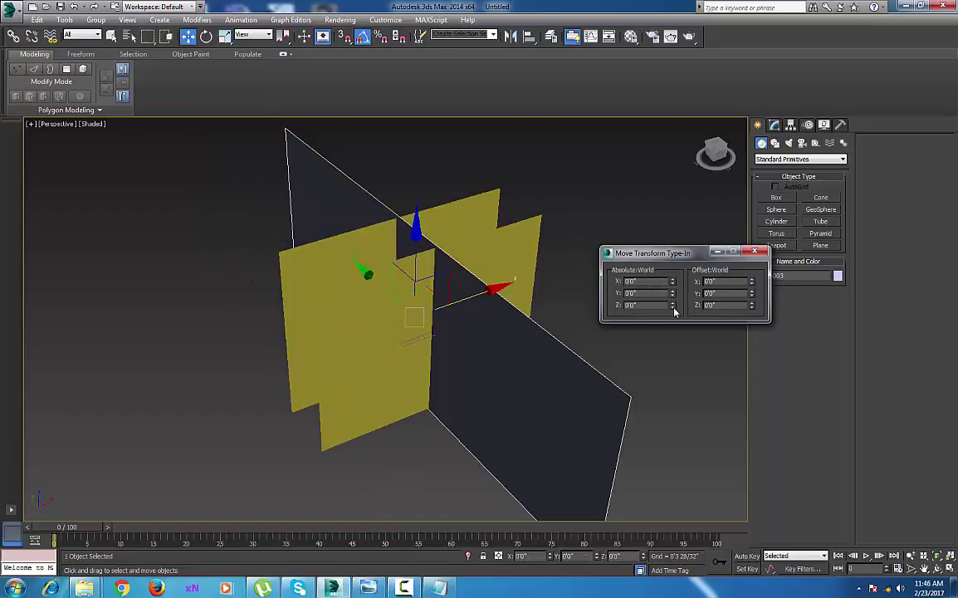
{"action": "left_click", "coordinate": [754, 251]}
{"action": "left_click_drag", "start_coordinate": [462, 301], "coordinate": [363, 330]}
Reset the original front plane's absolute X, Y and Z position to 0, and move it out along negative Y
{"action": "left_click", "coordinate": [411, 288]}
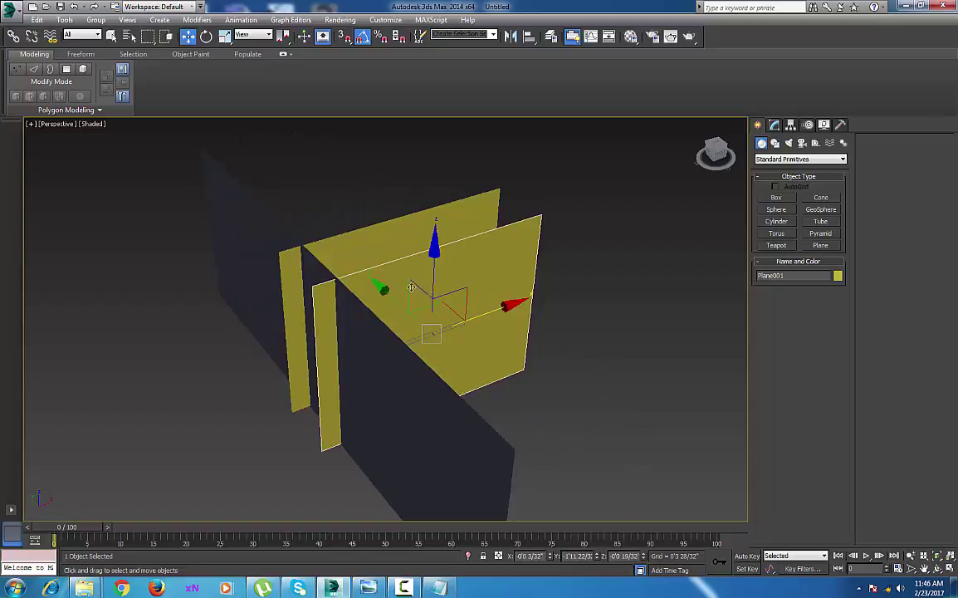
{"action": "right_click", "coordinate": [186, 36]}
{"action": "right_click", "coordinate": [674, 283]}
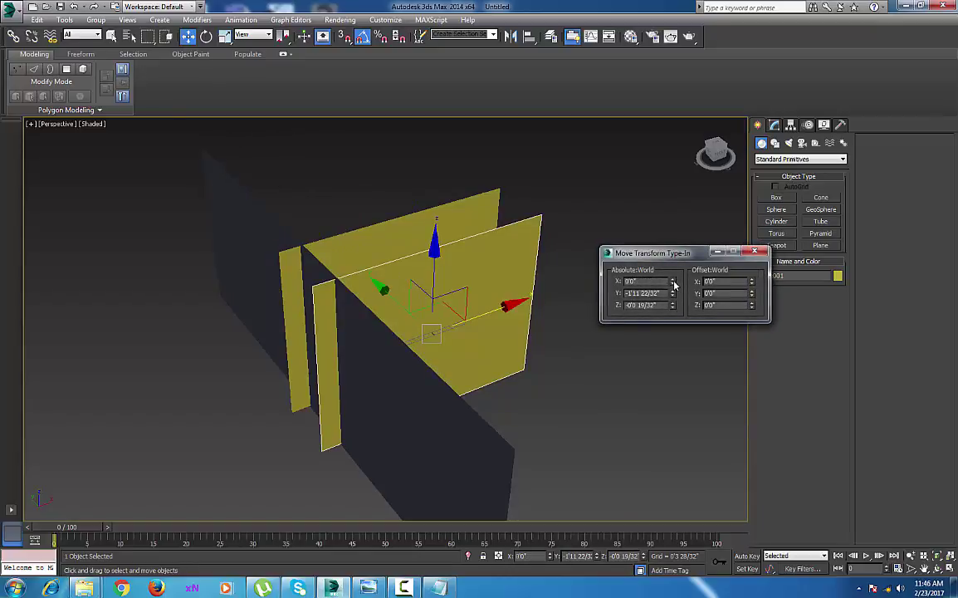
{"action": "right_click", "coordinate": [673, 295]}
{"action": "right_click", "coordinate": [674, 306]}
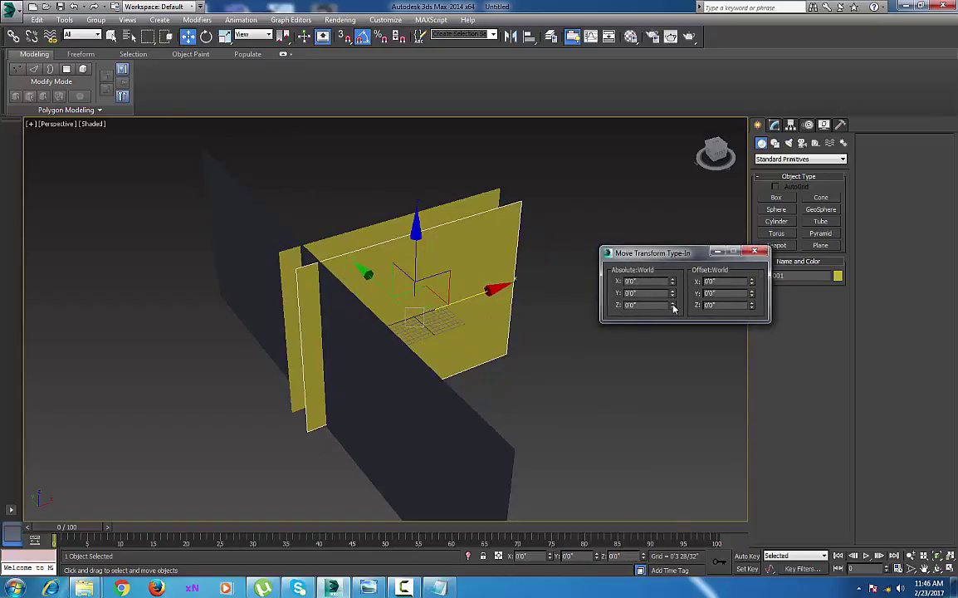
{"action": "left_click", "coordinate": [754, 251]}
{"action": "left_click_drag", "start_coordinate": [385, 294], "coordinate": [465, 371]}
Reset the cloned front plane's absolute X, Y and Z position to 0, and move it to about 10'10" along Y
{"action": "left_click", "coordinate": [373, 285]}
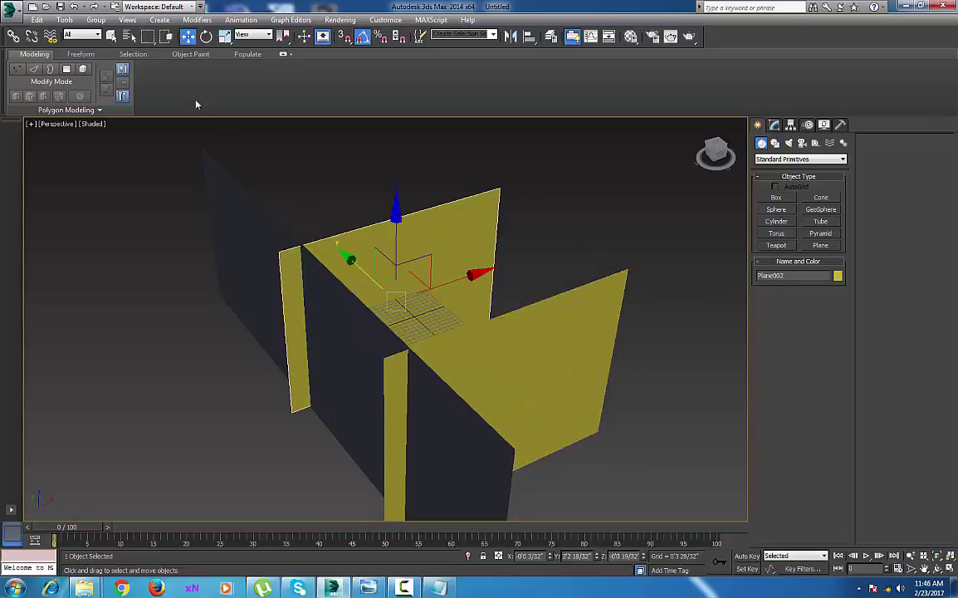
{"action": "right_click", "coordinate": [190, 36]}
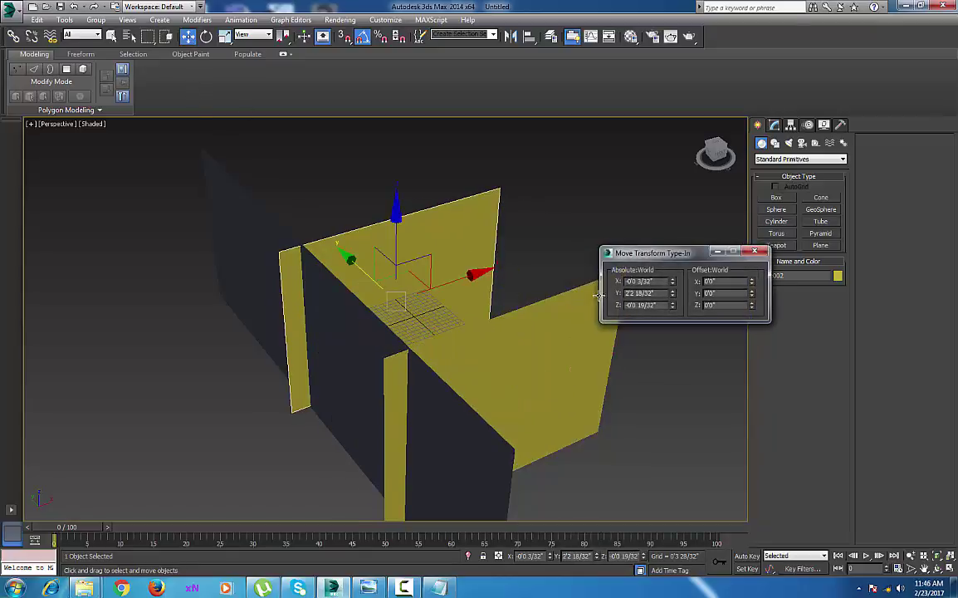
{"action": "right_click", "coordinate": [673, 281]}
{"action": "right_click", "coordinate": [673, 293]}
{"action": "right_click", "coordinate": [674, 306]}
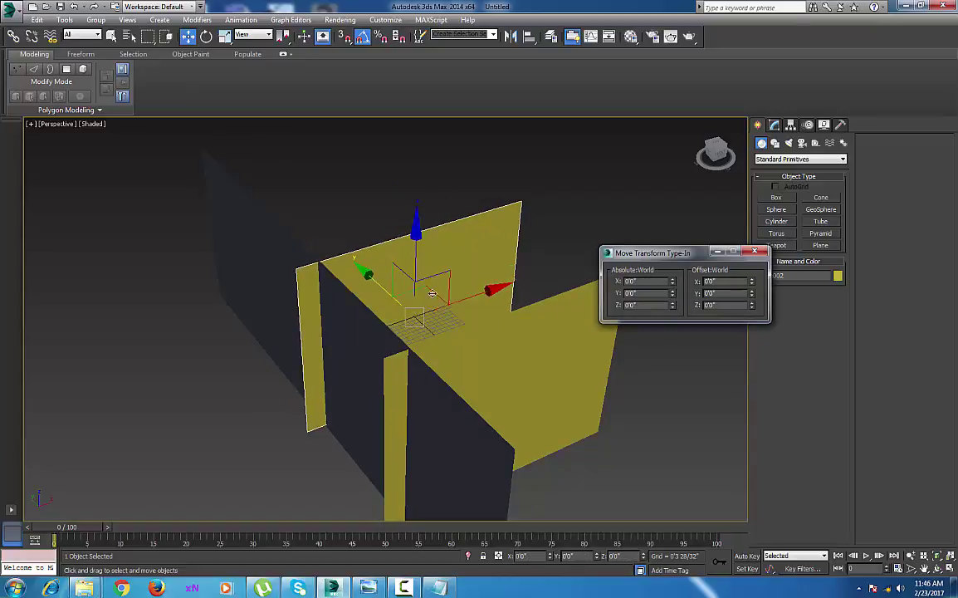
{"action": "left_click", "coordinate": [753, 251]}
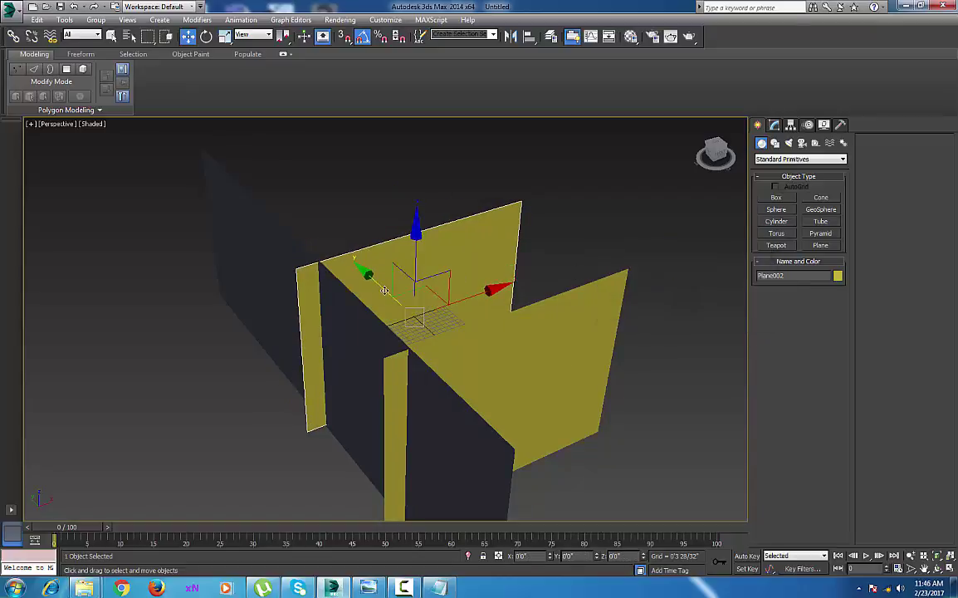
{"action": "left_click_drag", "start_coordinate": [348, 262], "coordinate": [296, 209]}
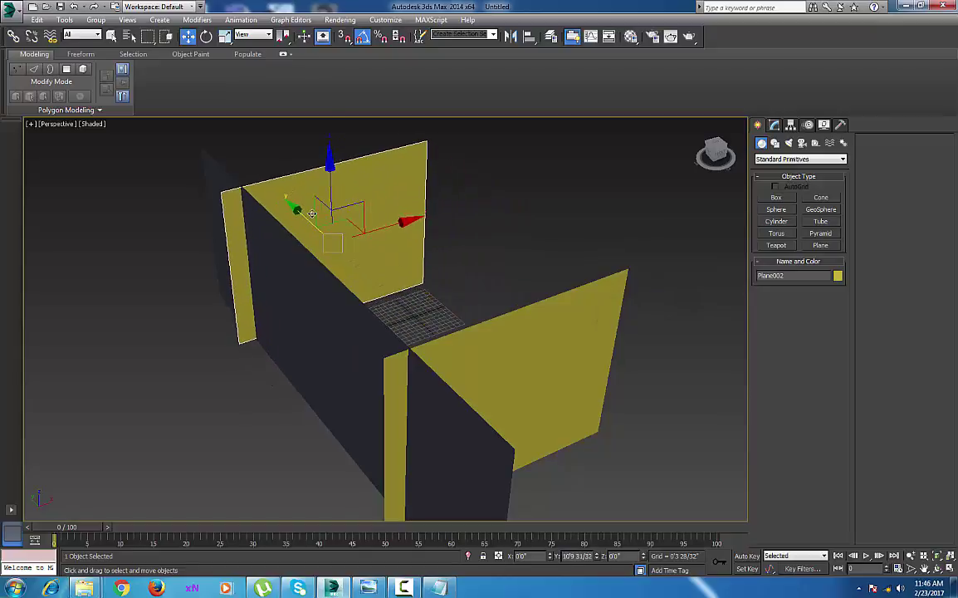
Clone the side plane as one copy at about 4'8" along X and rotate the copy
{"action": "left_click", "coordinate": [355, 334]}
{"action": "mouse_move", "coordinate": [373, 325]}
{"action": "left_mouse_down", "text": "shift"}
{"action": "mouse_move", "coordinate": [588, 310]}
{"action": "mouse_move", "coordinate": [522, 333]}
{"action": "left_mouse_up", "text": "shift"}
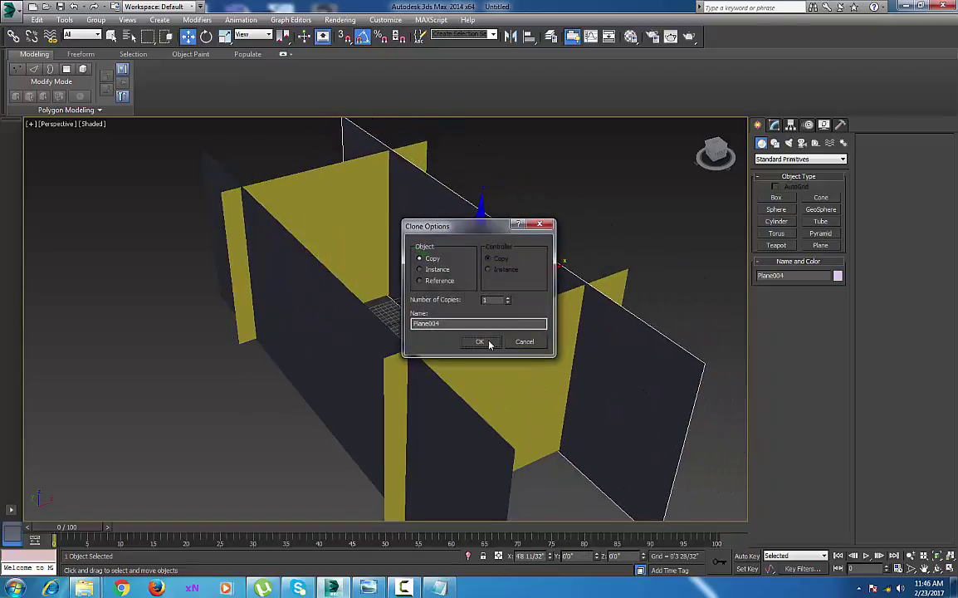
{"action": "left_click", "coordinate": [488, 341]}
{"action": "key", "text": "e"}
{"action": "left_click_drag", "start_coordinate": [495, 356], "coordinate": [511, 343]}
{"action": "middle_click_drag", "start_coordinate": [511, 343], "coordinate": [772, 291], "text": "alt"}
Switch to the Top view and draw a plane about 33'11" long and 40'1" wide
{"action": "key", "text": "t"}
{"action": "key", "text": "z"}
{"action": "left_click", "coordinate": [833, 245]}
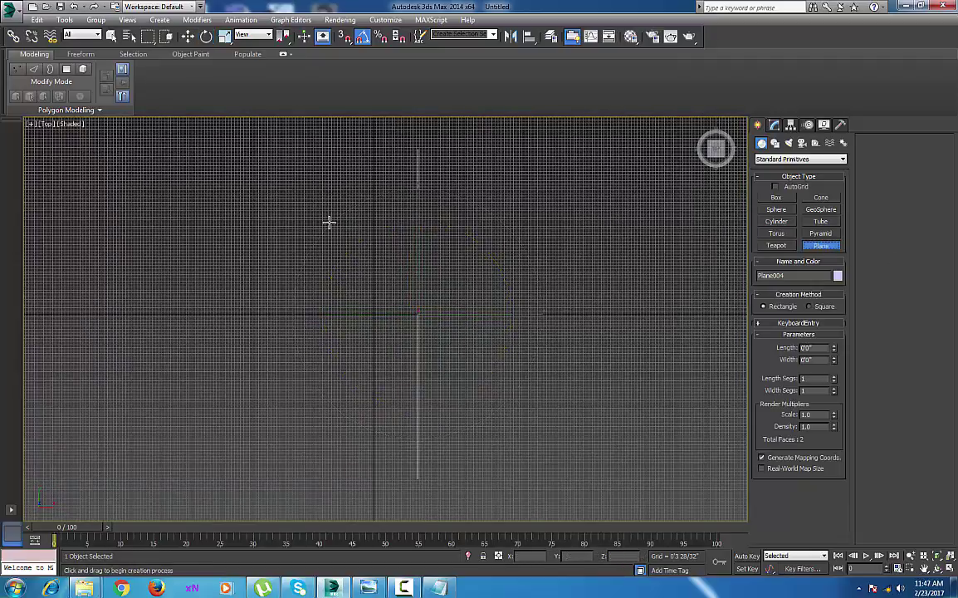
{"action": "left_click_drag", "start_coordinate": [191, 150], "coordinate": [563, 463]}
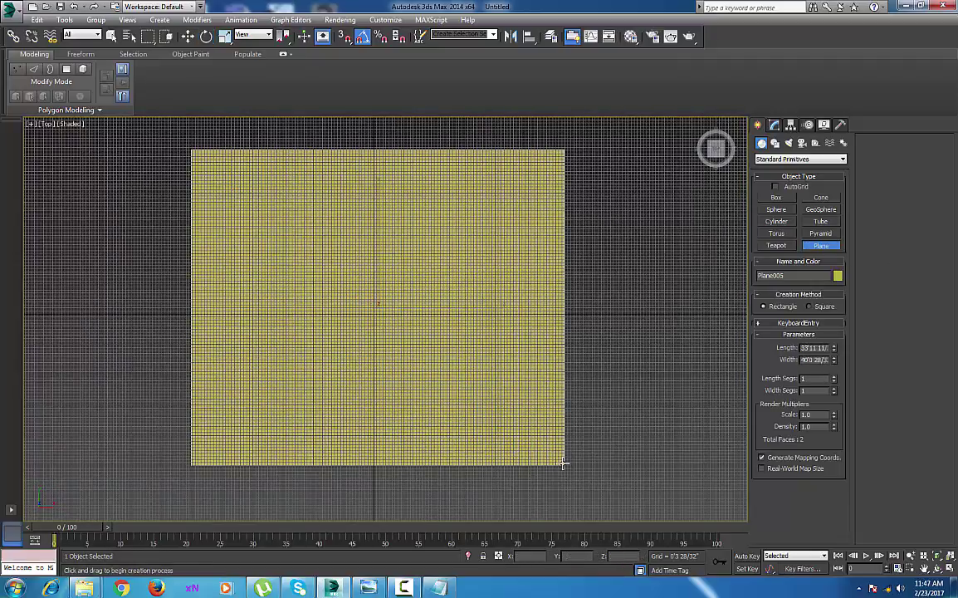
Set the top plane's absolute X and Y position to 0
{"action": "left_click", "coordinate": [187, 35]}
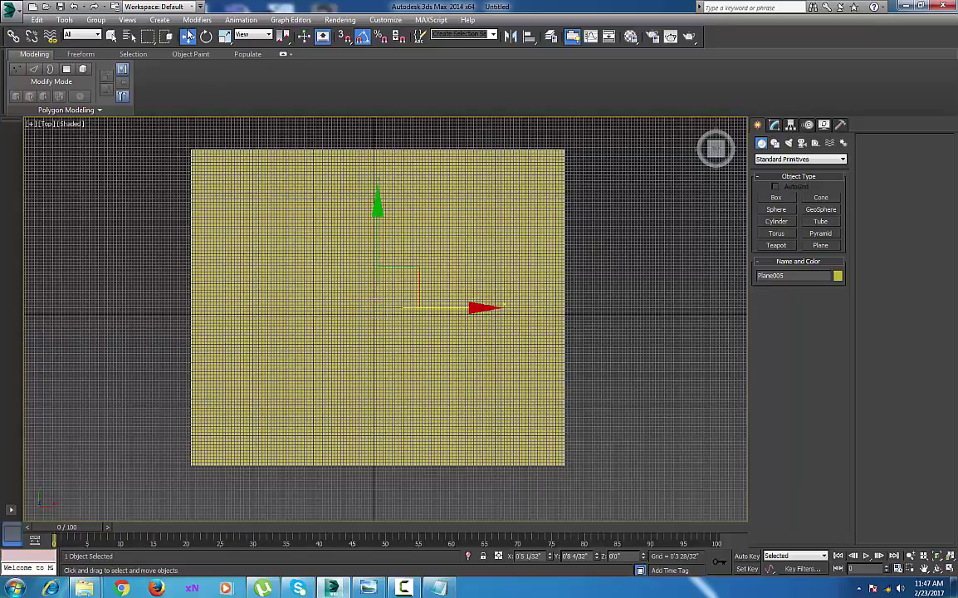
{"action": "right_click", "coordinate": [188, 34]}
{"action": "right_click", "coordinate": [673, 283]}
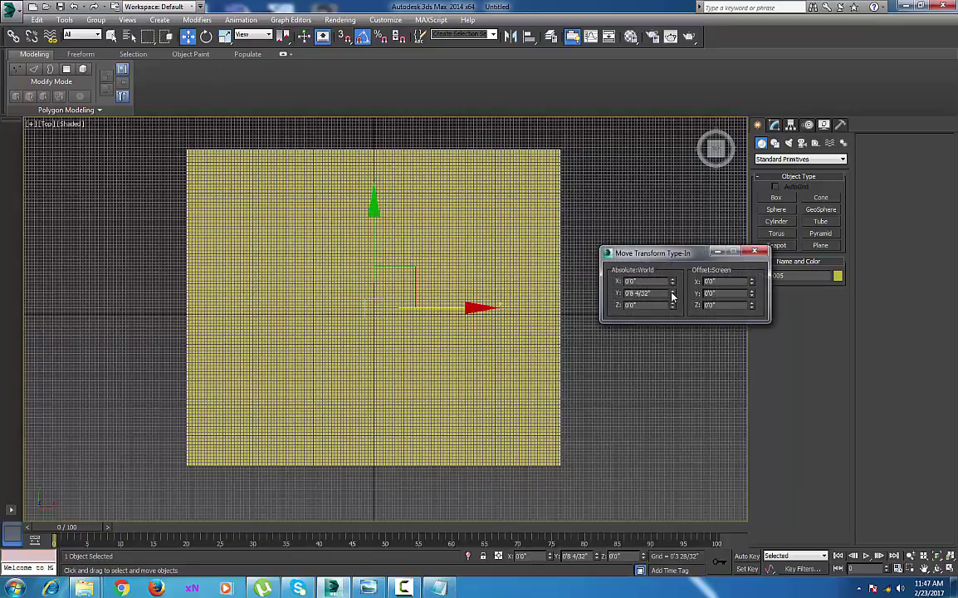
{"action": "right_click", "coordinate": [672, 295]}
{"action": "left_click", "coordinate": [754, 252]}
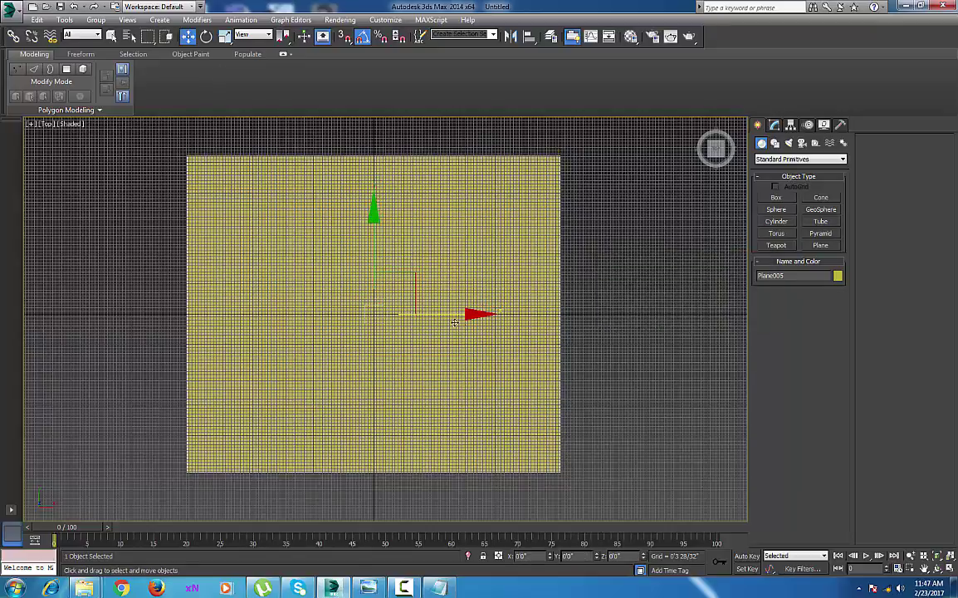
Return to the Perspective view and set the top plane's width to 35.46, taken from the note's top dimensions
{"action": "middle_click_drag", "start_coordinate": [454, 322], "coordinate": [468, 323]}
{"action": "key", "text": "p"}
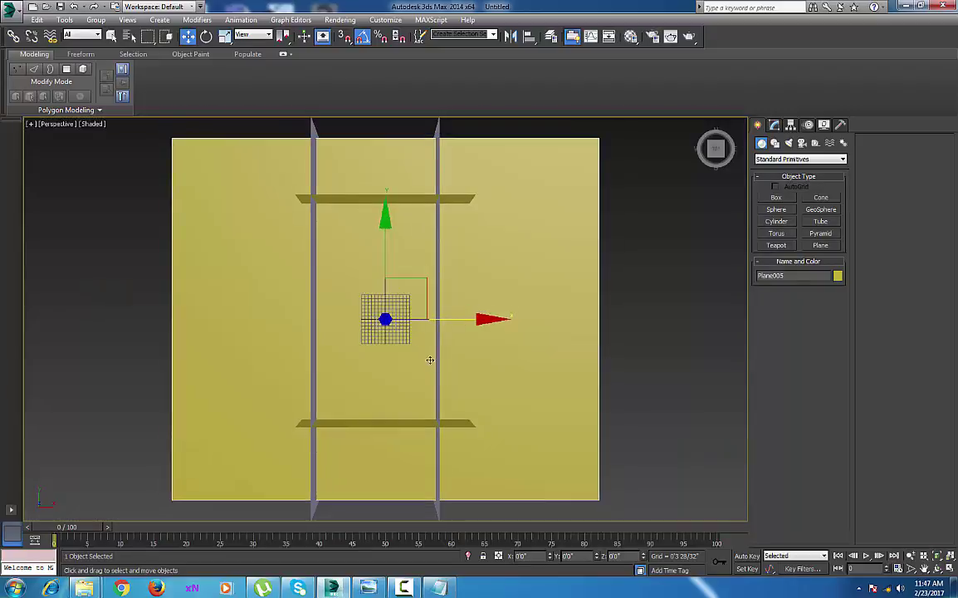
{"action": "middle_click_drag", "start_coordinate": [430, 359], "coordinate": [445, 341], "text": "alt"}
{"action": "key", "text": "alt+Tab"}
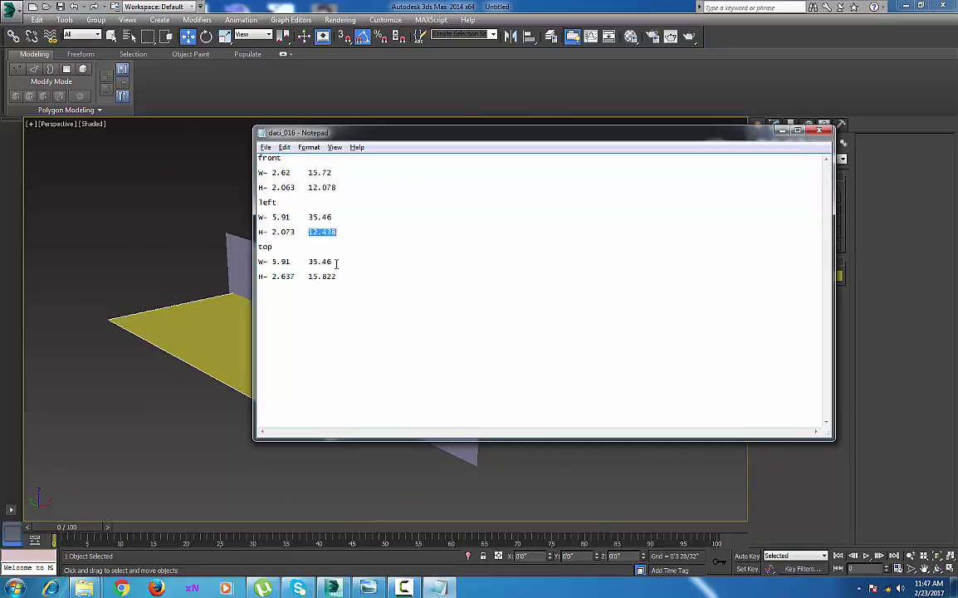
{"action": "left_click_drag", "start_coordinate": [334, 262], "coordinate": [308, 264]}
{"action": "key", "text": "alt+Tab"}
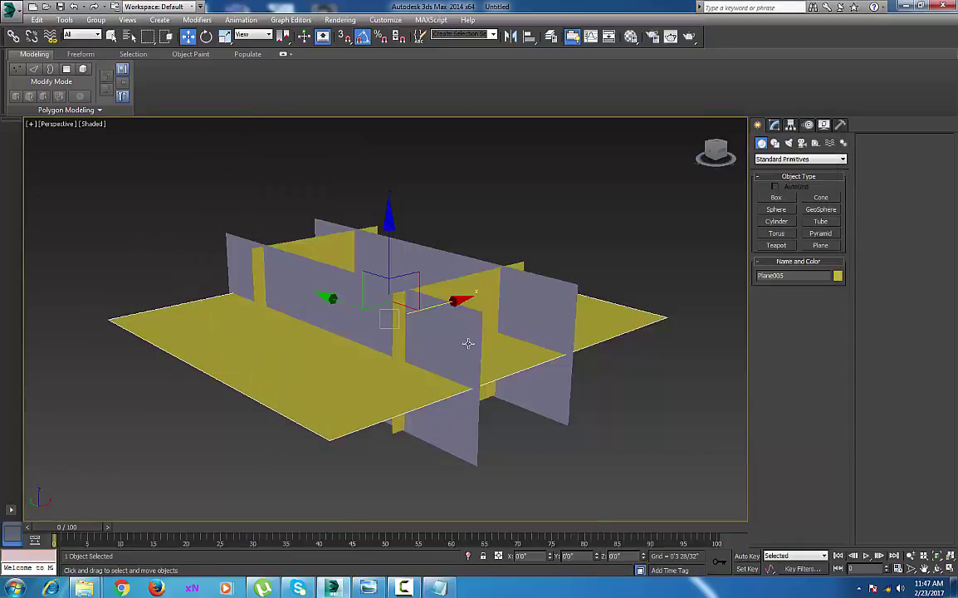
{"action": "left_click", "coordinate": [774, 124]}
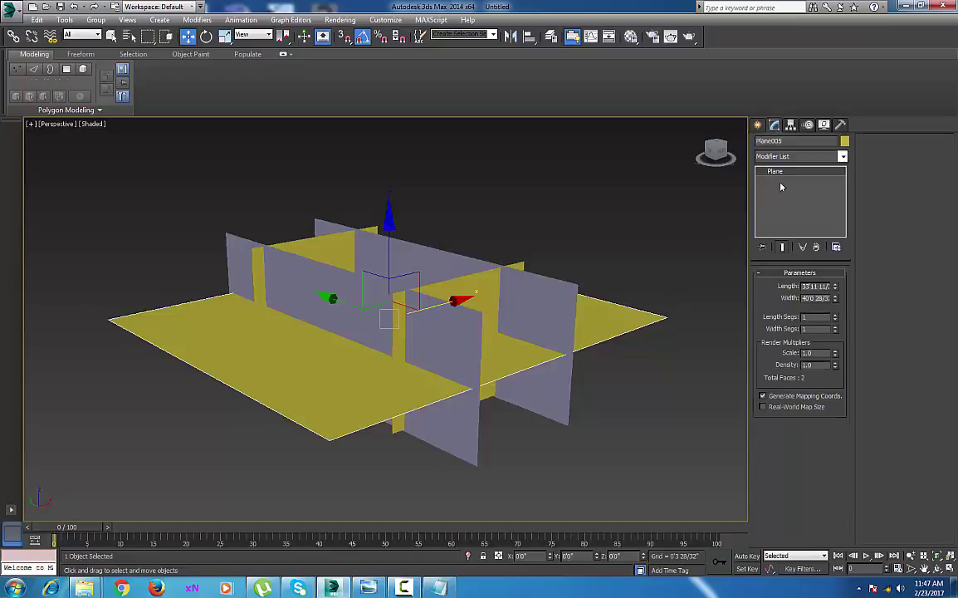
{"action": "left_click_drag", "start_coordinate": [806, 298], "coordinate": [888, 300]}
{"action": "left_click", "coordinate": [818, 300]}
{"action": "left_click_drag", "start_coordinate": [806, 298], "coordinate": [879, 301]}
{"action": "type", "text": "35.46"}
{"action": "key", "text": "Return"}
Set the top plane's length to 15.822, copied from the note's top height
{"action": "key", "text": "alt+Tab"}
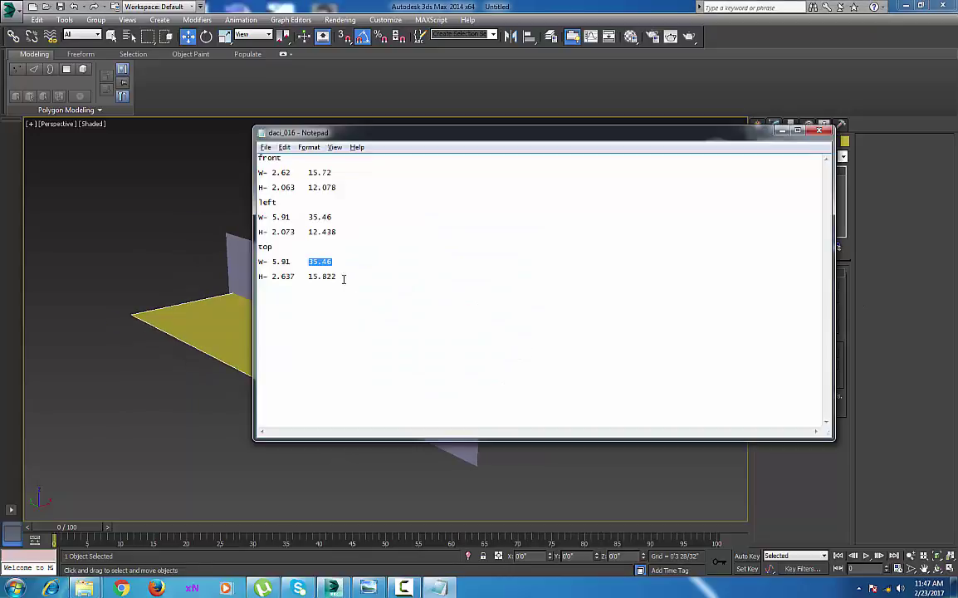
{"action": "left_click_drag", "start_coordinate": [343, 279], "coordinate": [322, 279]}
{"action": "key", "text": "alt+Tab"}
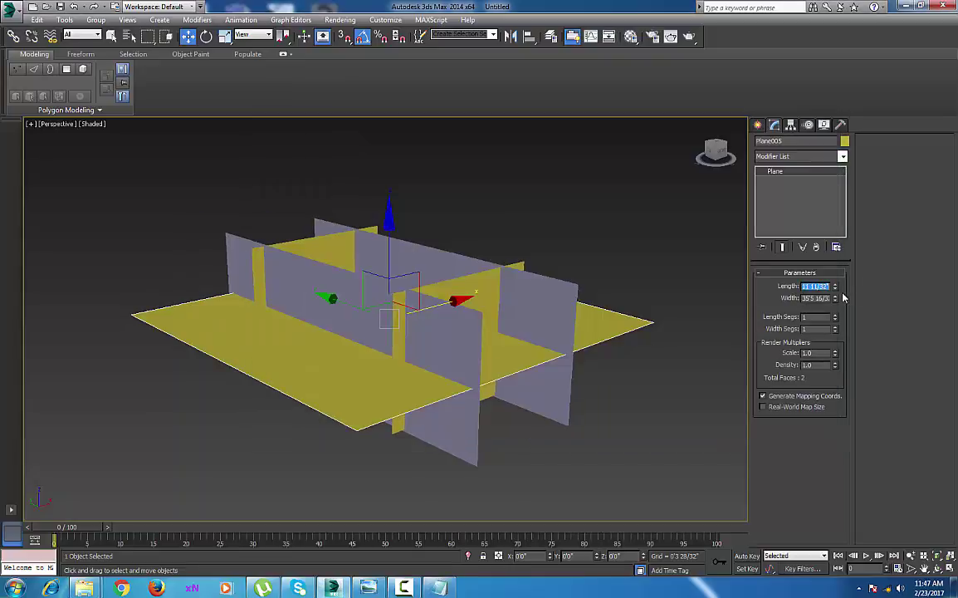
{"action": "key", "text": "Return"}
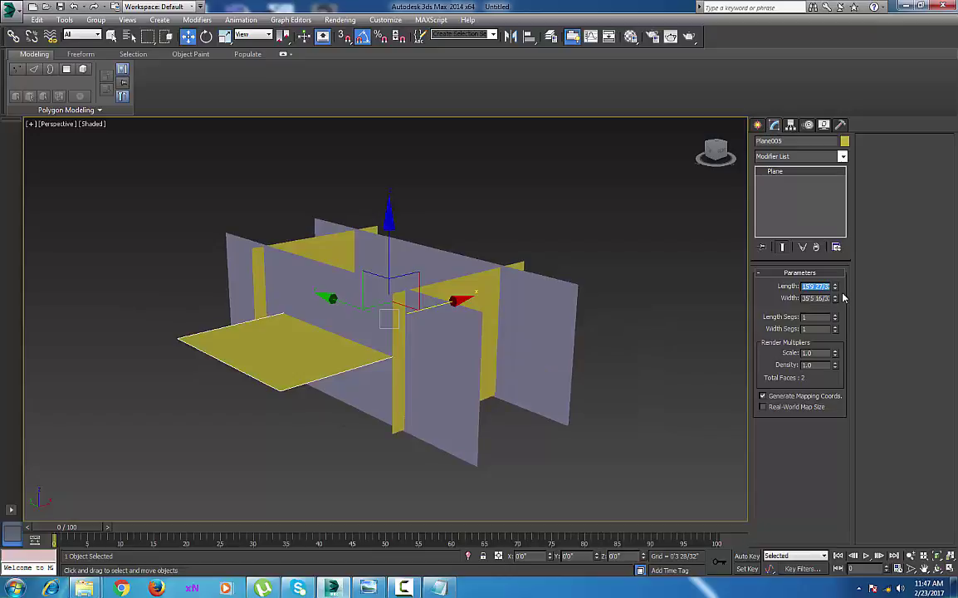
Rotate the top plane 90 degrees about the Z axis so it runs along the side planes
{"action": "type", "text": "e"}
{"action": "key", "text": "Escape"}
{"action": "key", "text": "e"}
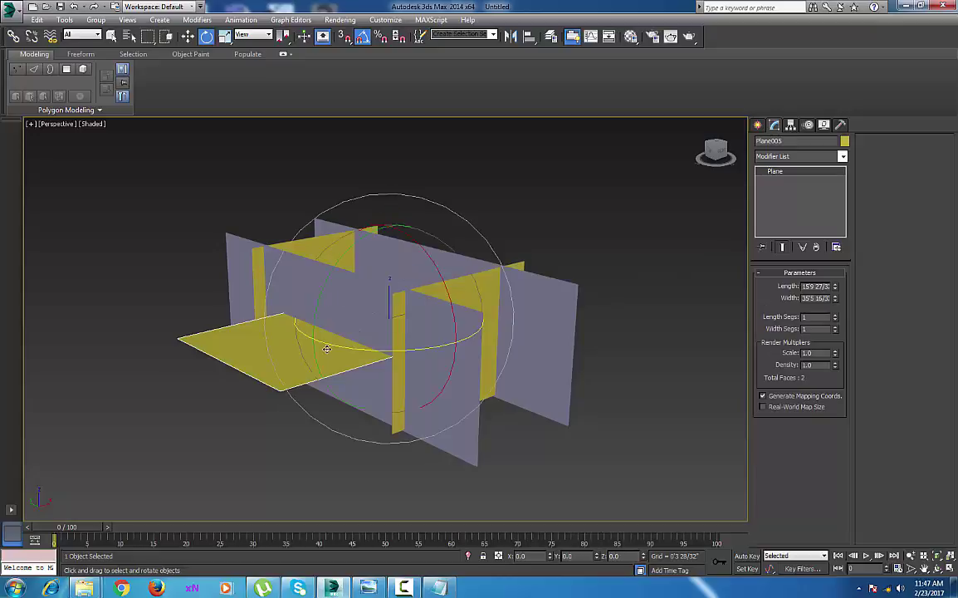
{"action": "left_click_drag", "start_coordinate": [349, 345], "coordinate": [357, 346]}
{"action": "middle_click_drag", "start_coordinate": [453, 343], "coordinate": [274, 240], "text": "alt"}
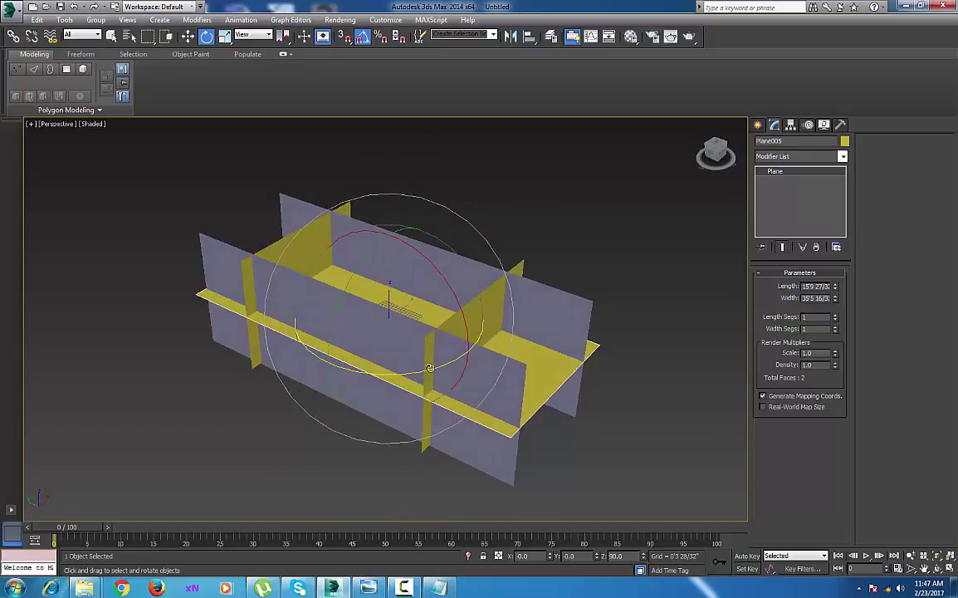
Lower the top plane along Z to about -5'11" so it forms the floor under the other planes
{"action": "right_click", "coordinate": [188, 35]}
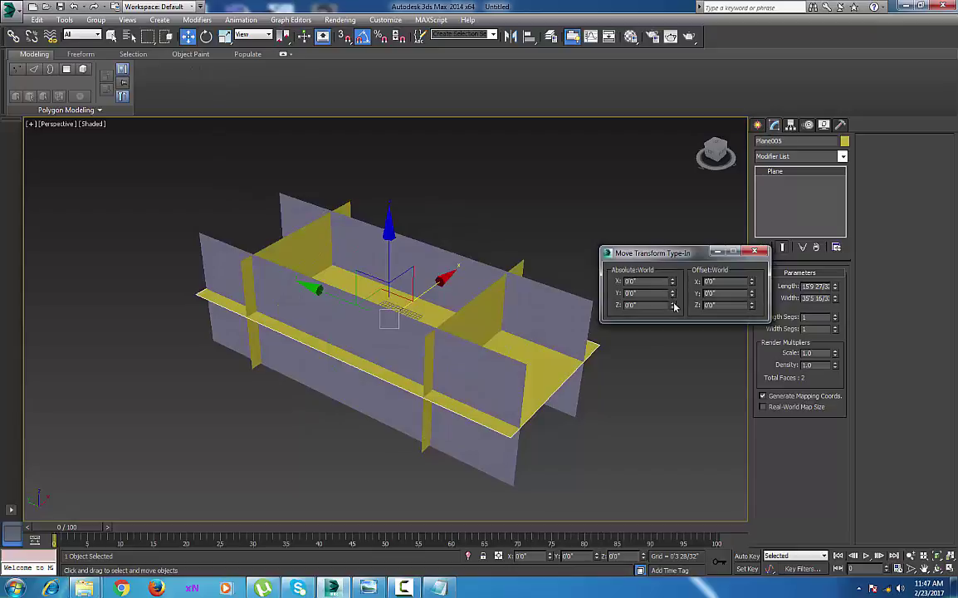
{"action": "left_click", "coordinate": [755, 253]}
{"action": "mouse_move", "coordinate": [409, 317]}
{"action": "middle_mouse_down"}
{"action": "mouse_move", "coordinate": [424, 320]}
{"action": "mouse_move", "coordinate": [421, 301]}
{"action": "middle_mouse_up"}
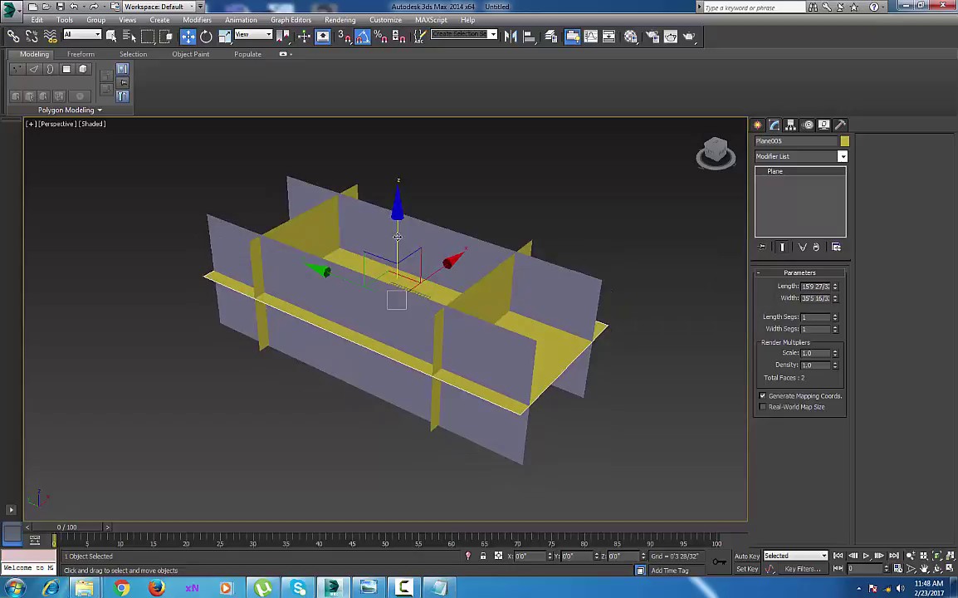
{"action": "left_click_drag", "start_coordinate": [402, 246], "coordinate": [406, 289]}
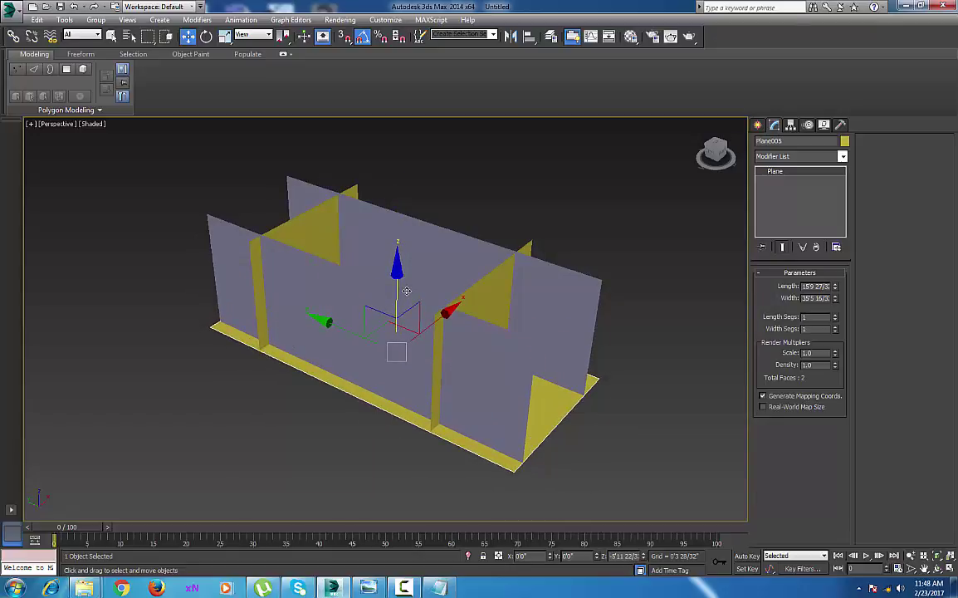
{"action": "right_click", "coordinate": [481, 288]}
Select all five planes and, in their object properties, enable Backface Cull and disable Show Frozen in Gray
{"action": "left_click", "coordinate": [646, 163]}
{"action": "left_click_drag", "start_coordinate": [641, 151], "coordinate": [101, 439]}
{"action": "right_click", "coordinate": [445, 329]}
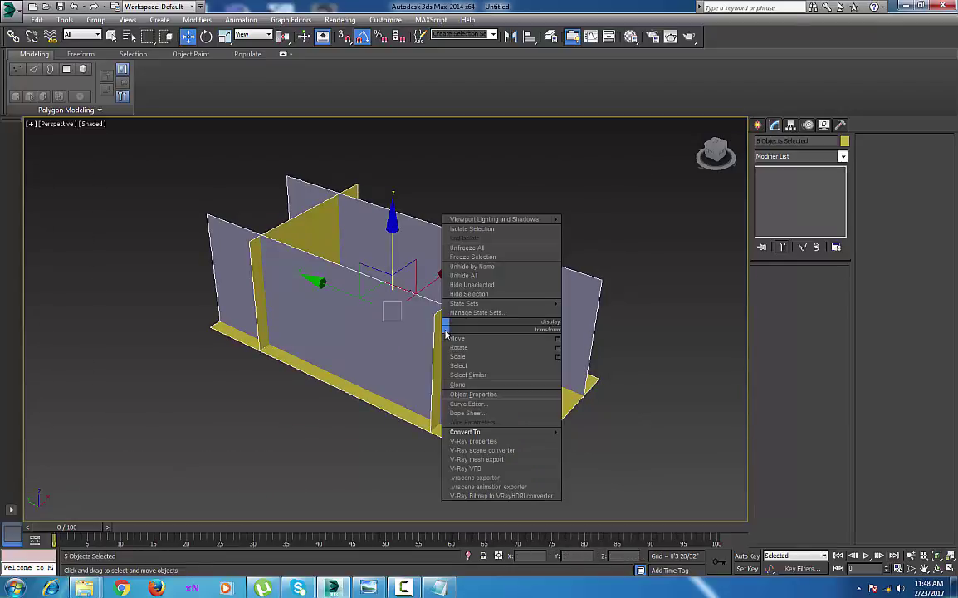
{"action": "left_click", "coordinate": [460, 398]}
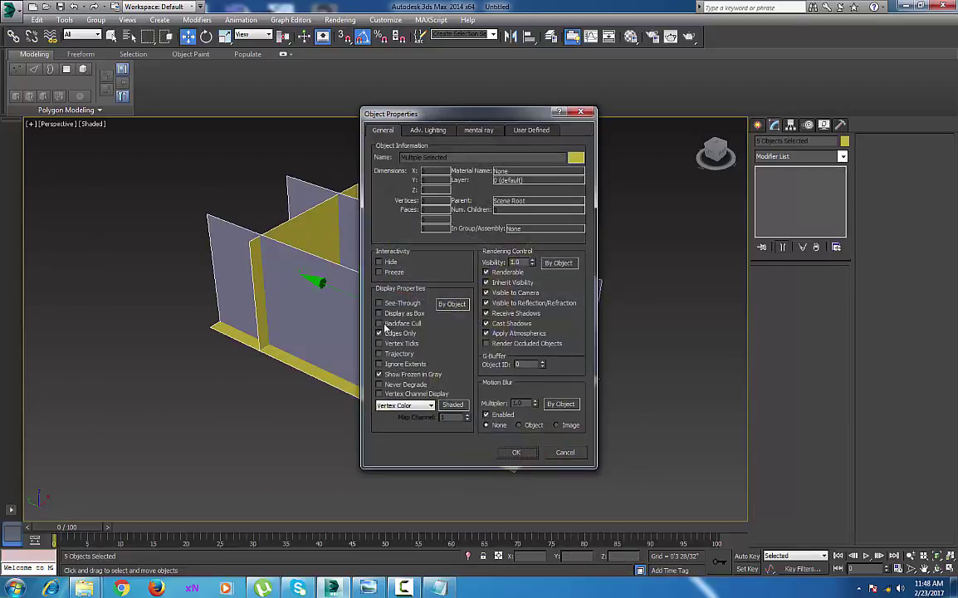
{"action": "left_click", "coordinate": [379, 375]}
{"action": "left_click", "coordinate": [514, 451]}
Move the first side plane along X to about 7'9", at the long edge of the floor plane
{"action": "left_click", "coordinate": [469, 371]}
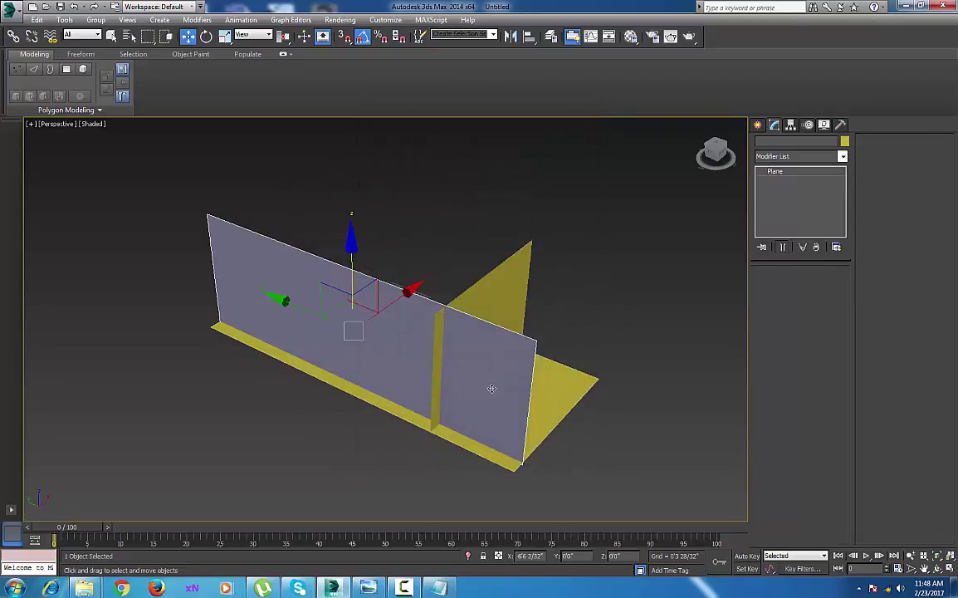
{"action": "middle_click_drag", "start_coordinate": [491, 389], "coordinate": [432, 338], "text": "alt"}
{"action": "left_click_drag", "start_coordinate": [413, 327], "coordinate": [570, 324]}
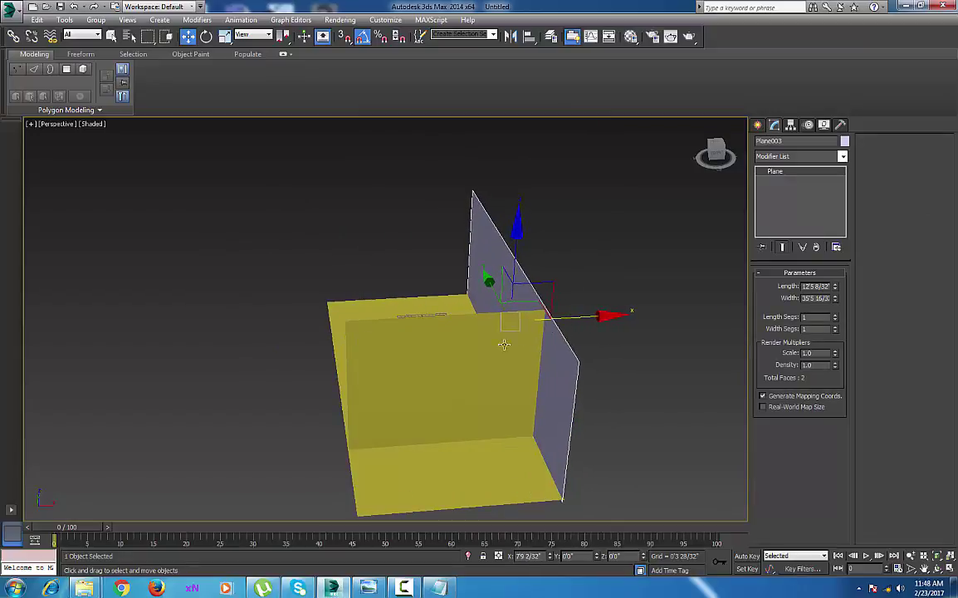
Move the cloned side plane along X to the opposite long edge of the floor plane
{"action": "middle_click_drag", "start_coordinate": [489, 388], "coordinate": [449, 383], "text": "alt"}
{"action": "left_click", "coordinate": [402, 318]}
{"action": "left_click", "coordinate": [553, 325]}
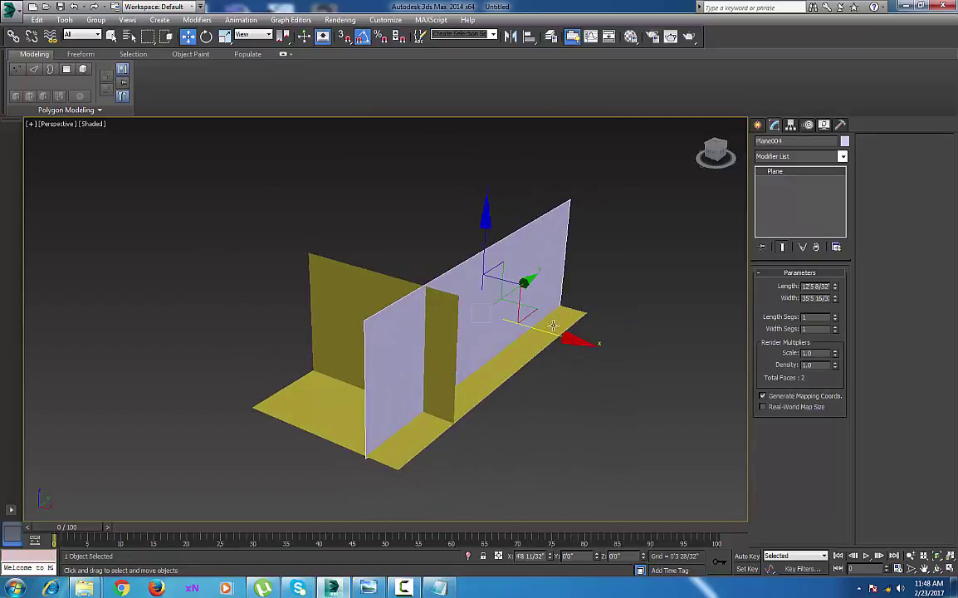
{"action": "left_click_drag", "start_coordinate": [567, 339], "coordinate": [434, 339]}
Move the original front plane along Y to about 17'8", at the far end of the floor plane
{"action": "left_click", "coordinate": [434, 339]}
{"action": "middle_click_drag", "start_coordinate": [480, 373], "coordinate": [415, 378], "text": "alt"}
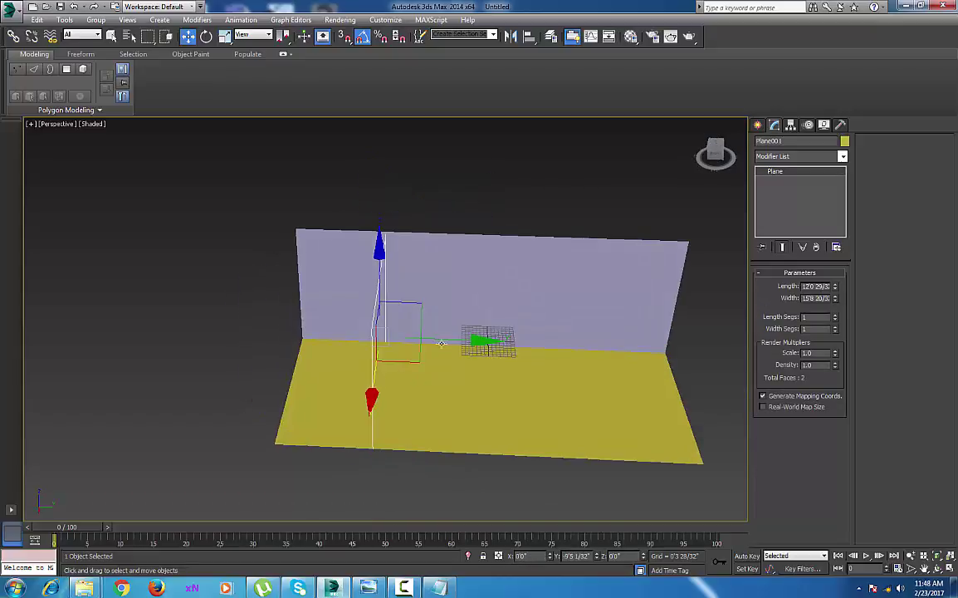
{"action": "left_click_drag", "start_coordinate": [499, 341], "coordinate": [766, 323]}
{"action": "middle_click_drag", "start_coordinate": [472, 374], "coordinate": [404, 372], "text": "alt"}
Move the cloned front plane along Y to about -17'9", at the opposite end of the floor plane
{"action": "left_click", "coordinate": [561, 307]}
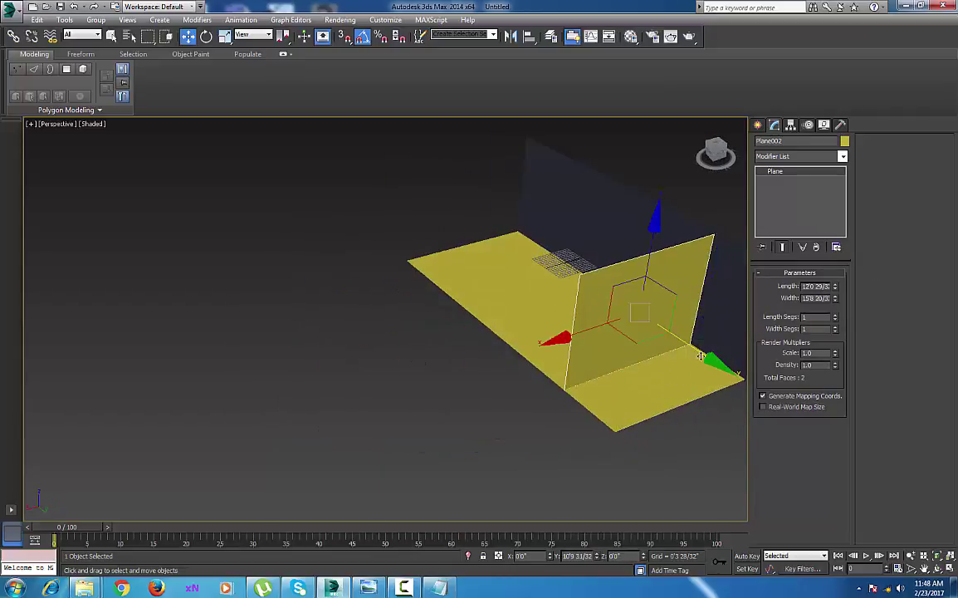
{"action": "left_click_drag", "start_coordinate": [702, 356], "coordinate": [531, 287]}
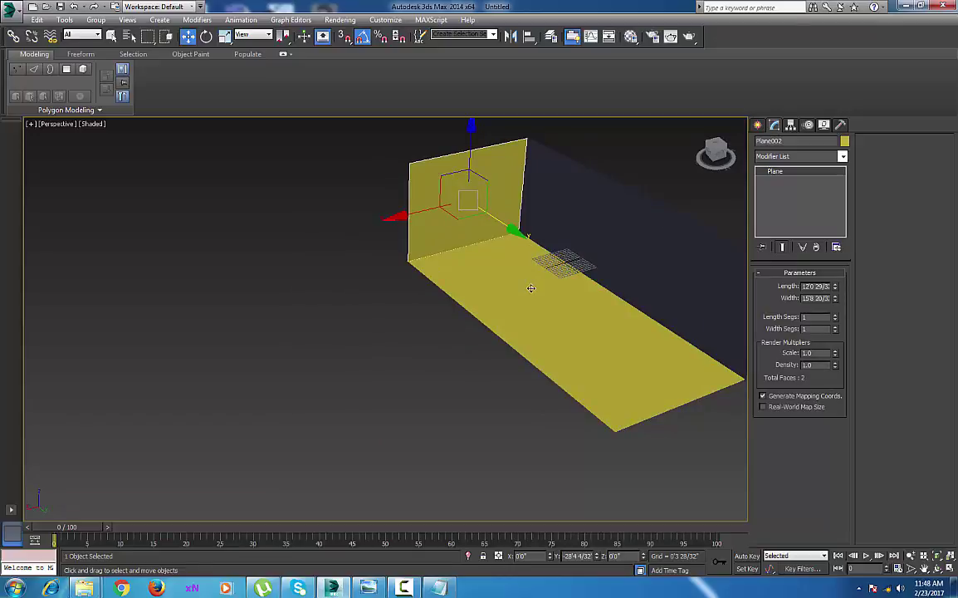
{"action": "middle_click_drag", "start_coordinate": [550, 327], "coordinate": [398, 301], "text": "alt"}
{"action": "scroll", "coordinate": [450, 338], "scroll_direction": "up", "scroll_amount": 5}
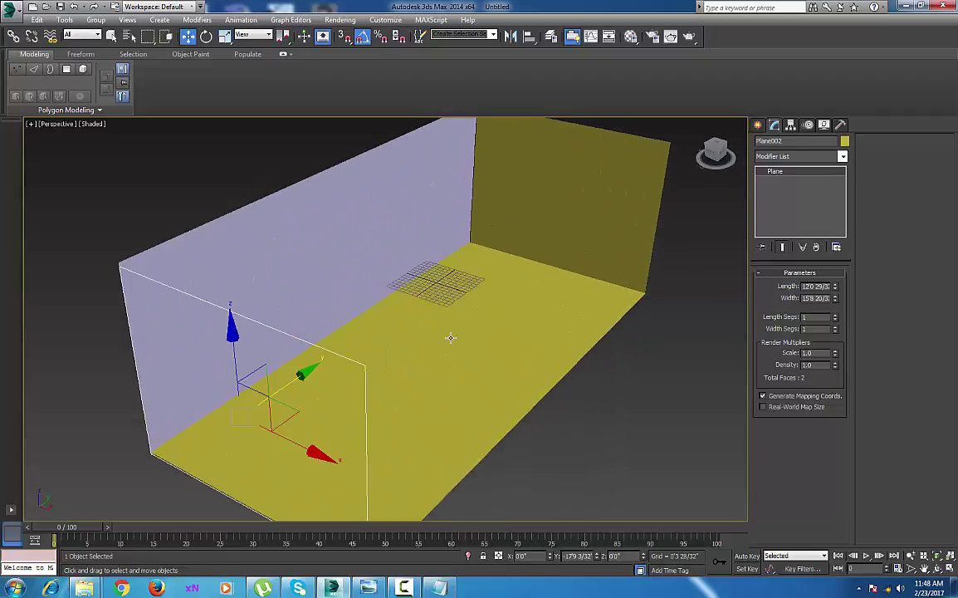
Hide the home grid in the Perspective view
{"action": "middle_click_drag", "start_coordinate": [450, 337], "coordinate": [415, 322]}
{"action": "key", "text": "g"}
{"action": "scroll", "coordinate": [426, 328], "scroll_direction": "down", "scroll_amount": 3}
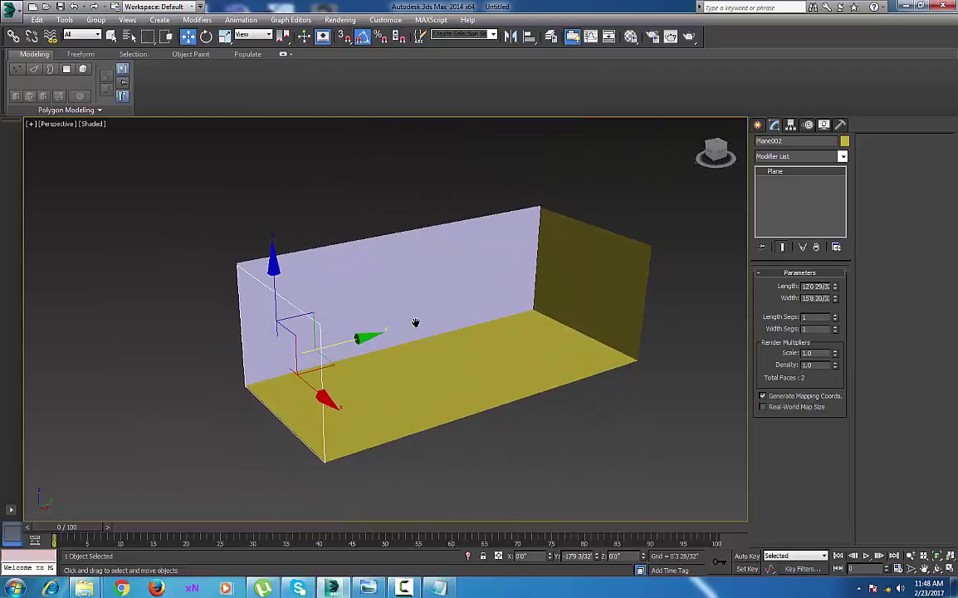
Check the arrangement in the Front view, select the original front plane there, and return to the Perspective view
{"action": "key", "text": "f"}
{"action": "scroll", "coordinate": [436, 316], "scroll_direction": "down", "scroll_amount": 5}
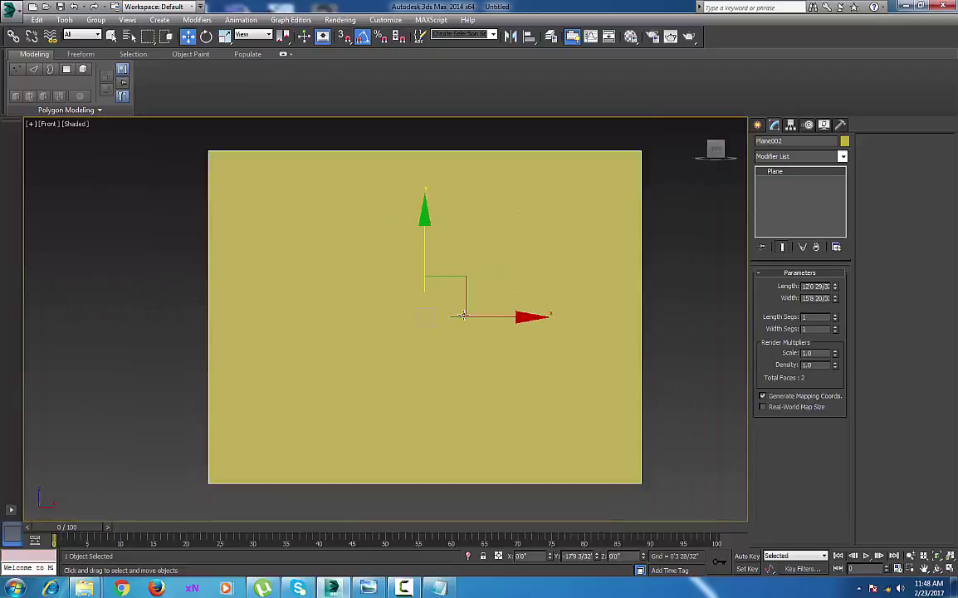
{"action": "left_click", "coordinate": [465, 301]}
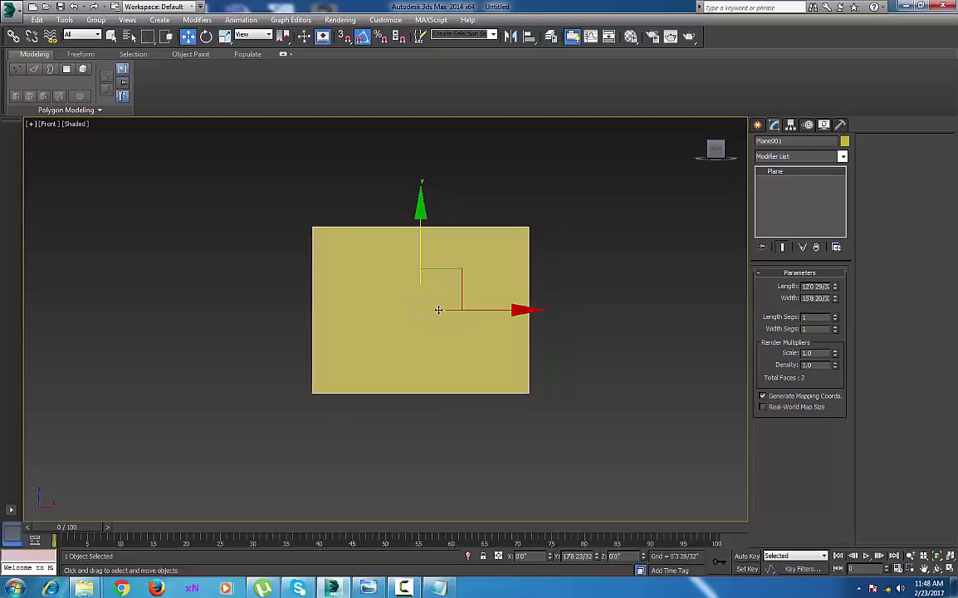
{"action": "key", "text": "p"}
{"action": "scroll", "coordinate": [441, 305], "scroll_direction": "up", "scroll_amount": 4}
{"action": "scroll", "coordinate": [441, 309], "scroll_direction": "down", "scroll_amount": 6}
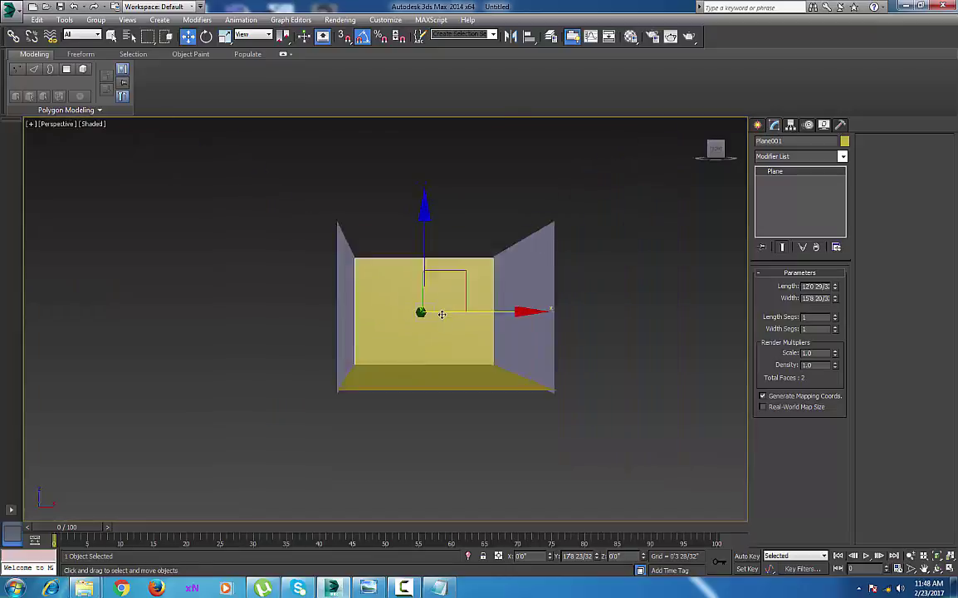
{"action": "middle_click_drag", "start_coordinate": [441, 316], "coordinate": [408, 326], "text": "alt"}
{"action": "scroll", "coordinate": [469, 343], "scroll_direction": "up", "scroll_amount": 4}
Open the Material Editor and add a Bitmap map to the first material's diffuse color
{"action": "key", "text": "m"}
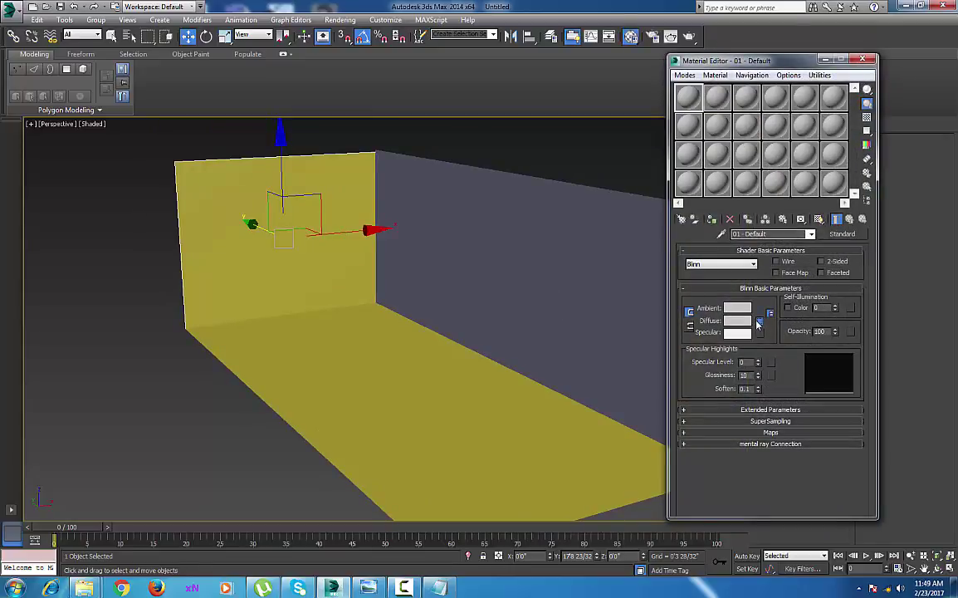
{"action": "left_click", "coordinate": [759, 321]}
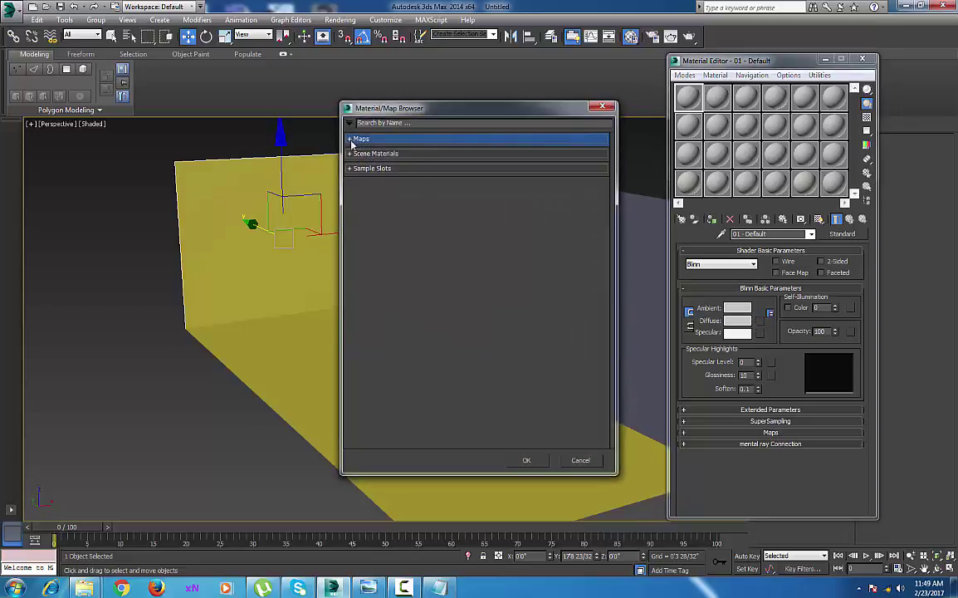
{"action": "left_click", "coordinate": [352, 141]}
{"action": "double_click", "coordinate": [377, 163]}
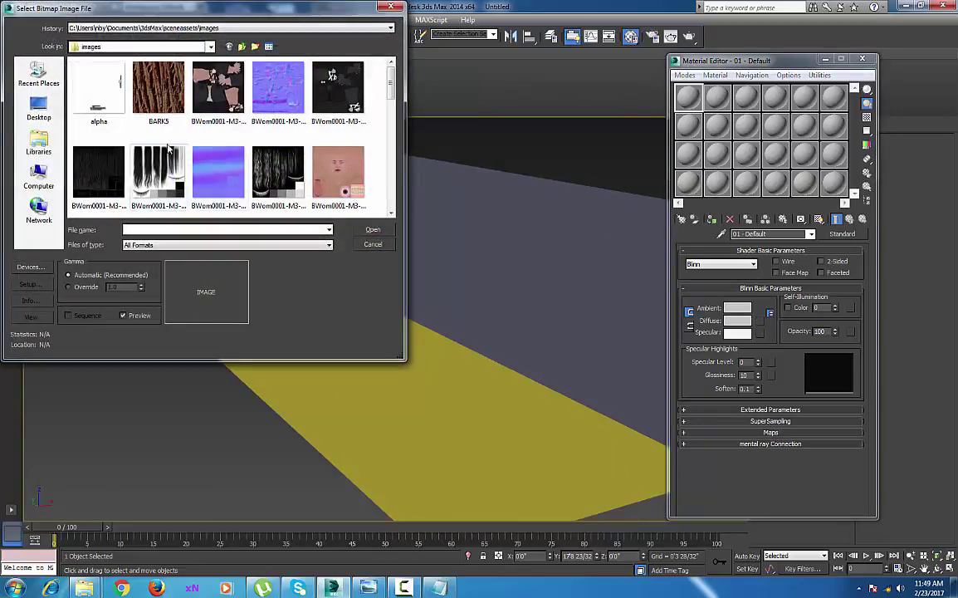
Browse the D: drive to the Image folder inside Car project, 05-02-17, Working file, Daci_016
{"action": "left_click", "coordinate": [35, 170]}
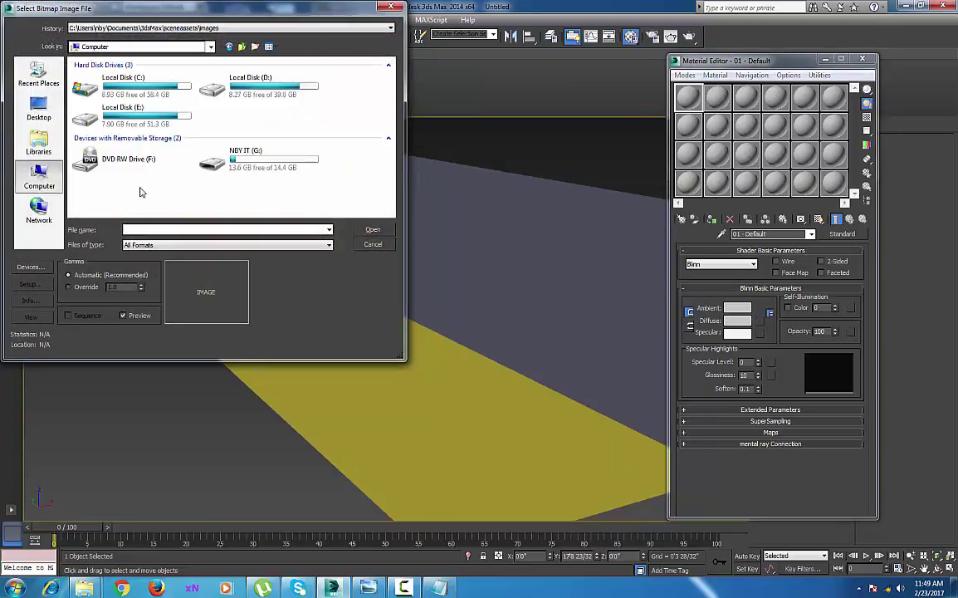
{"action": "double_click", "coordinate": [253, 96]}
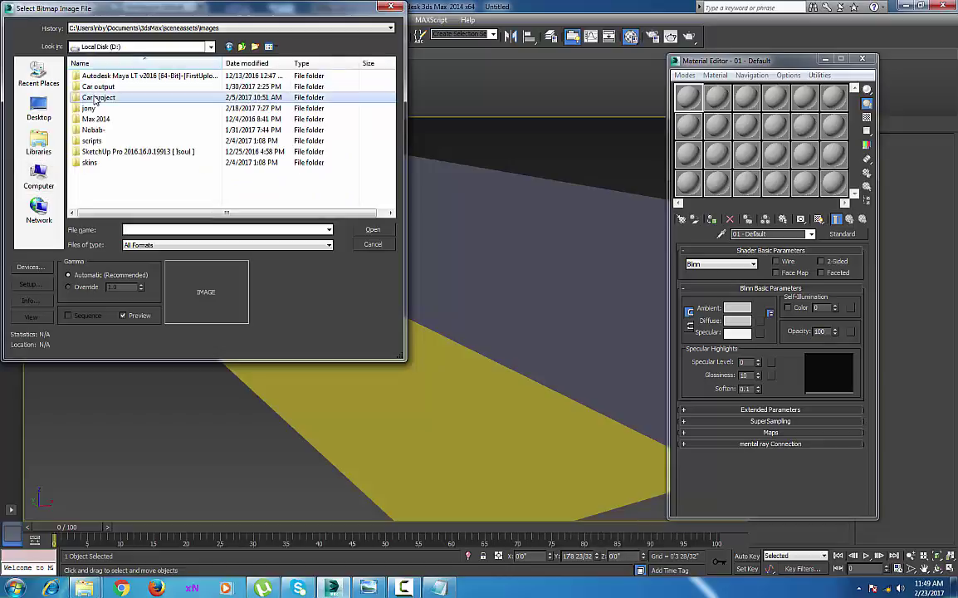
{"action": "double_click", "coordinate": [95, 97]}
{"action": "double_click", "coordinate": [95, 86]}
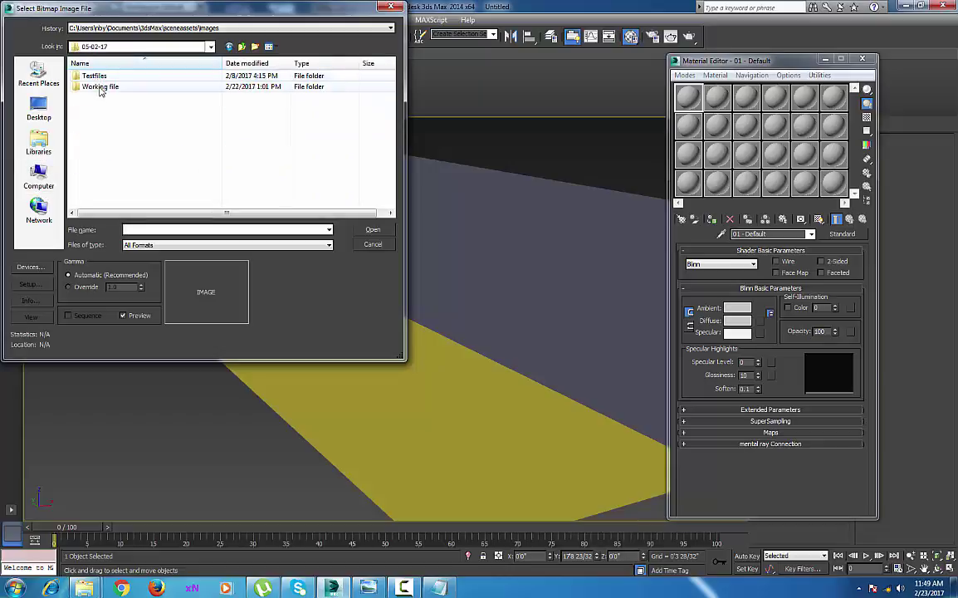
{"action": "double_click", "coordinate": [97, 90]}
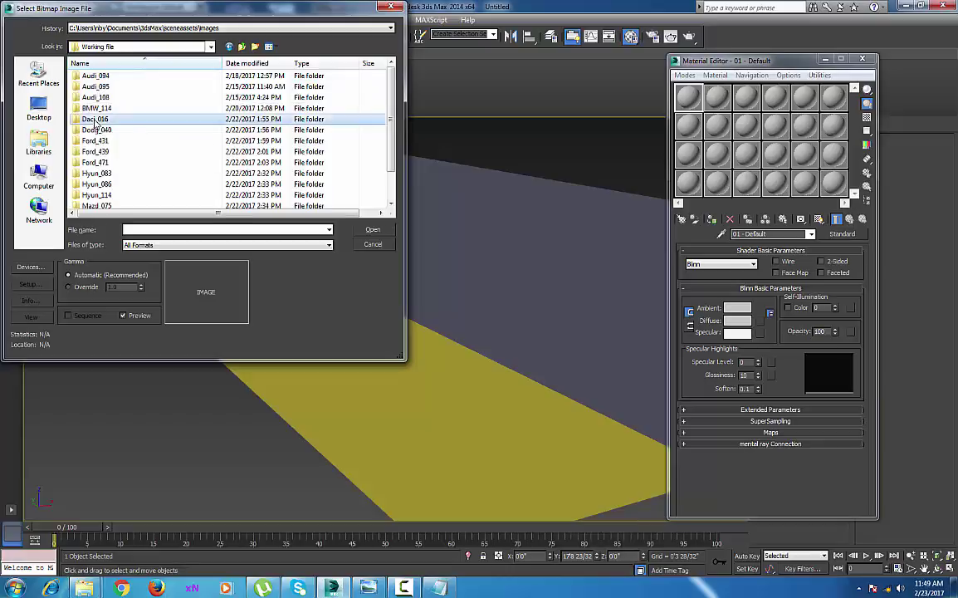
{"action": "double_click", "coordinate": [97, 109]}
{"action": "double_click", "coordinate": [91, 98]}
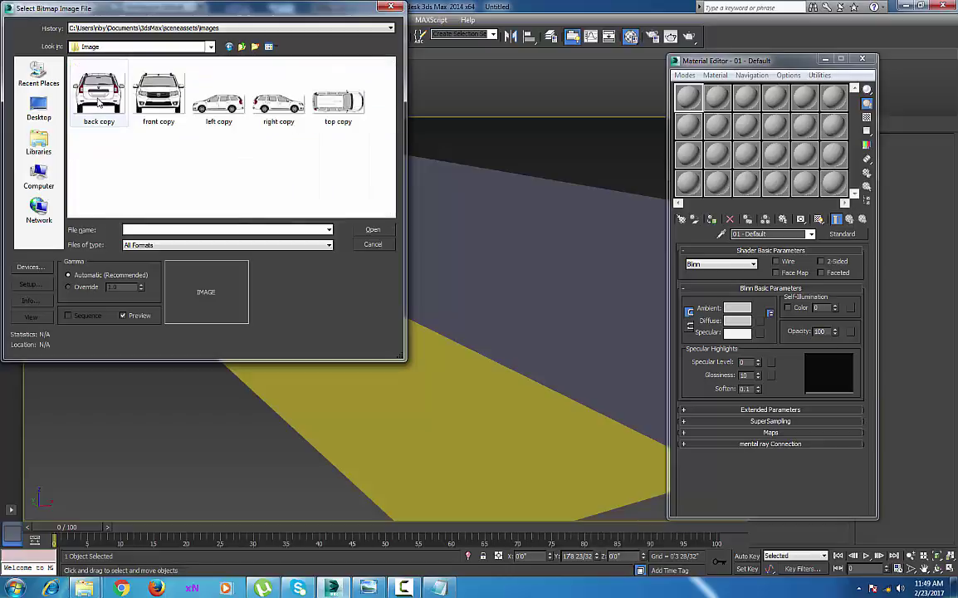
Load the "front copy" image as the bitmap and assign the material to the selected front plane
{"action": "left_click", "coordinate": [158, 95]}
{"action": "left_click", "coordinate": [374, 230]}
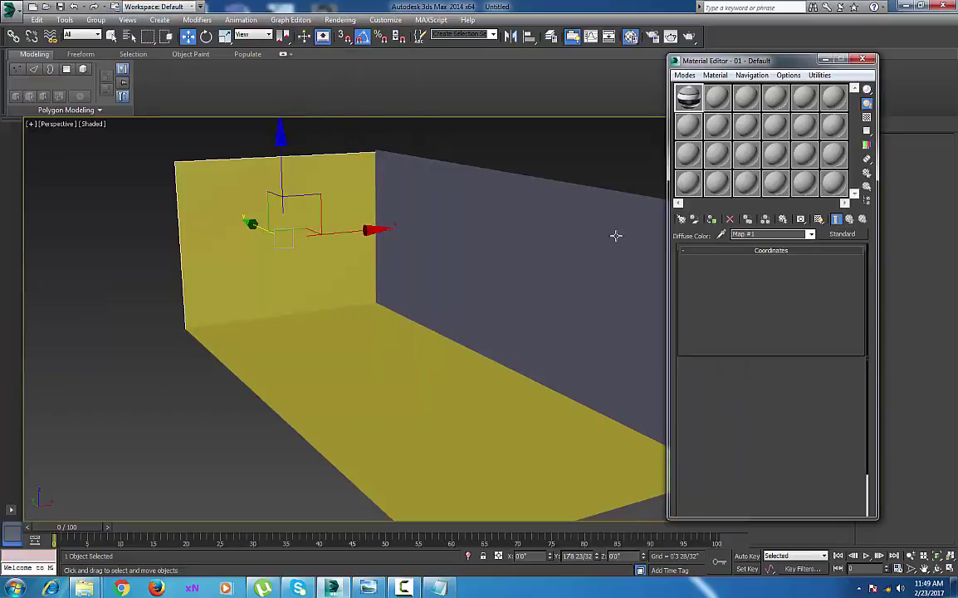
{"action": "left_click", "coordinate": [712, 220]}
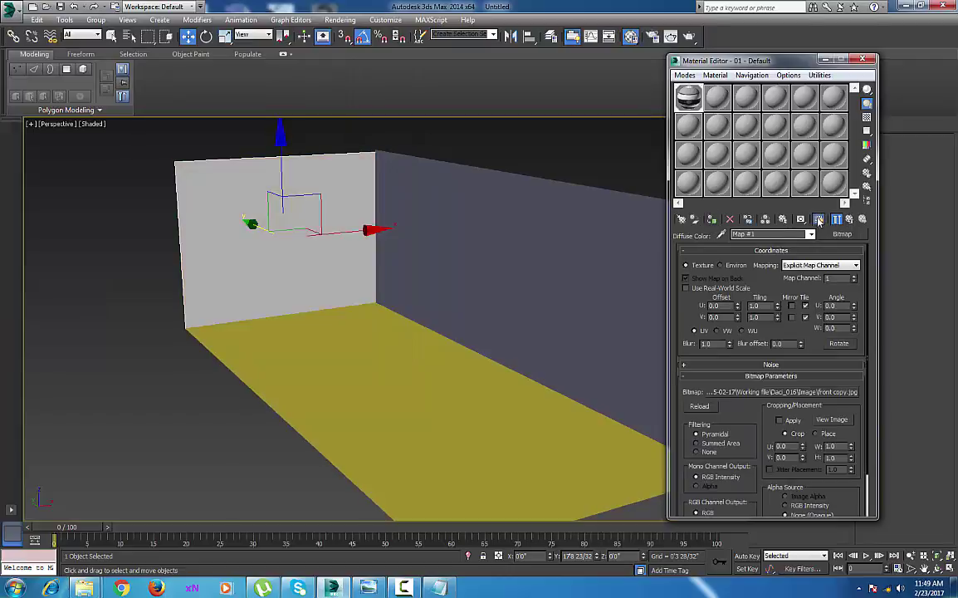
Display the front blueprint map shaded in the viewport and close the Material Editor
{"action": "left_click", "coordinate": [819, 219]}
{"action": "left_click", "coordinate": [863, 60]}
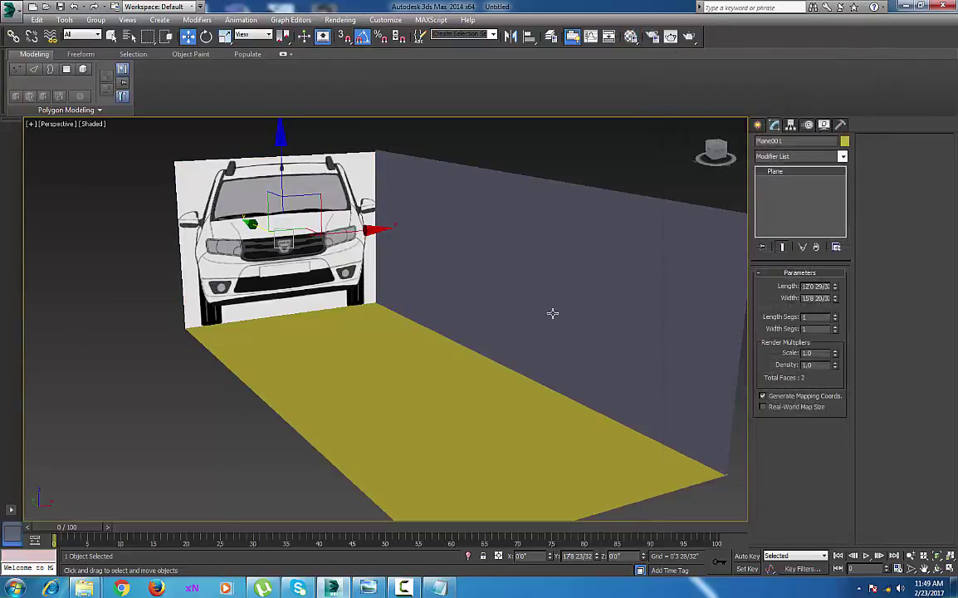
Texture the end plane opposite the front view with the second material, using "back copy" as its diffuse bitmap, and show it in the viewport
{"action": "middle_click_drag", "start_coordinate": [492, 346], "coordinate": [461, 322], "text": "alt"}
{"action": "left_click", "coordinate": [538, 289]}
{"action": "key", "text": "m"}
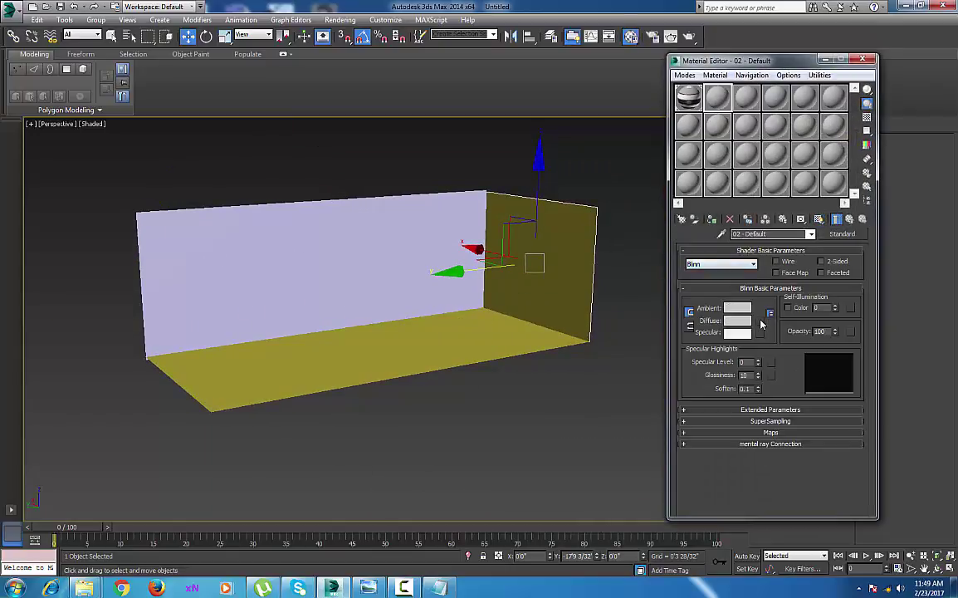
{"action": "left_click", "coordinate": [761, 322]}
{"action": "double_click", "coordinate": [389, 165]}
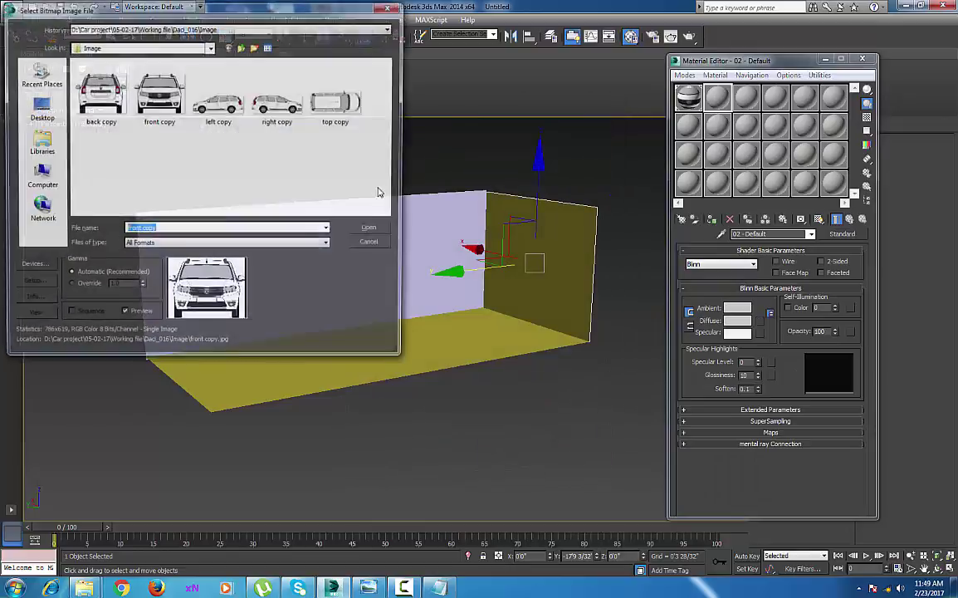
{"action": "left_click", "coordinate": [103, 96]}
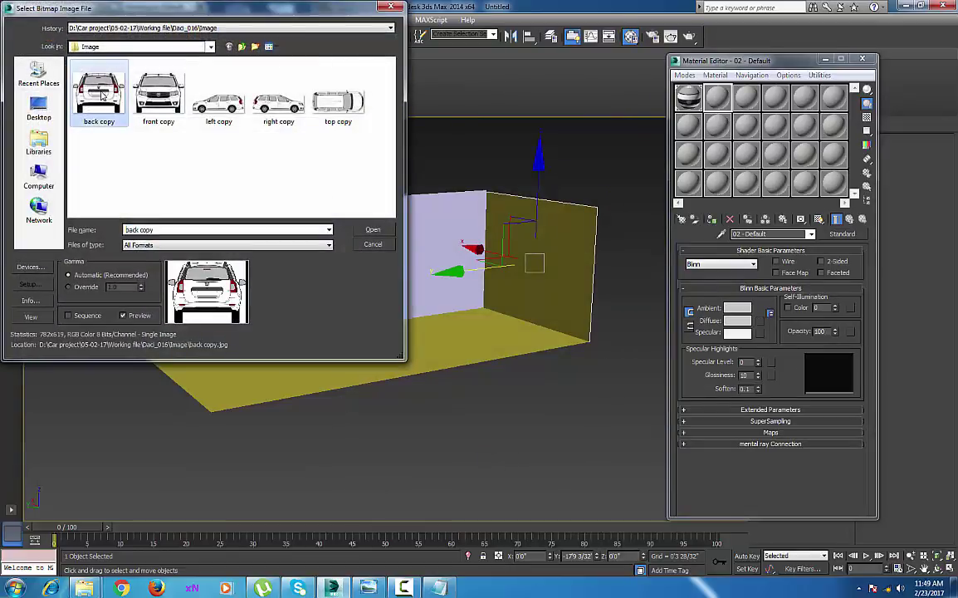
{"action": "left_click", "coordinate": [373, 230]}
{"action": "left_click", "coordinate": [712, 222]}
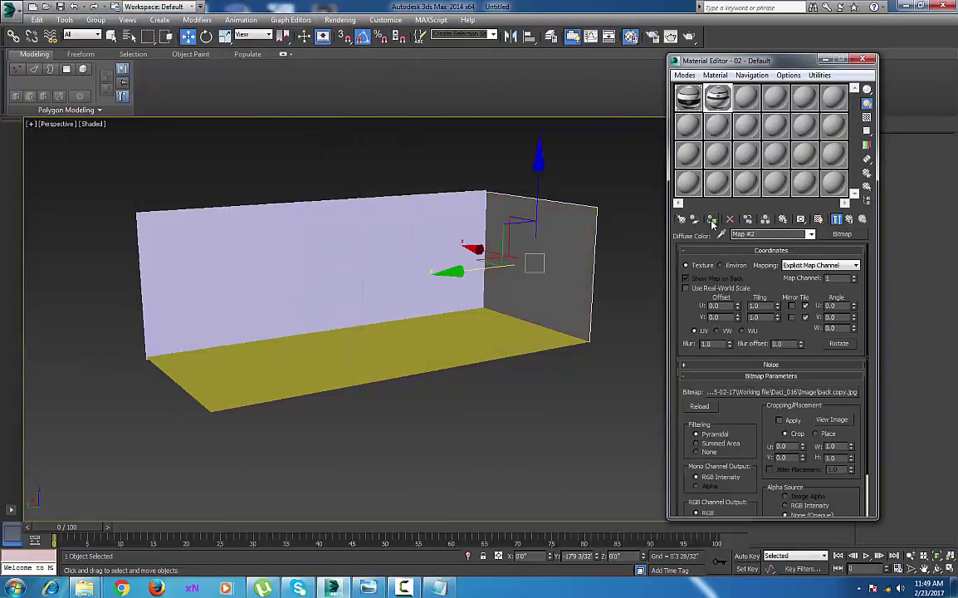
{"action": "left_click", "coordinate": [818, 220]}
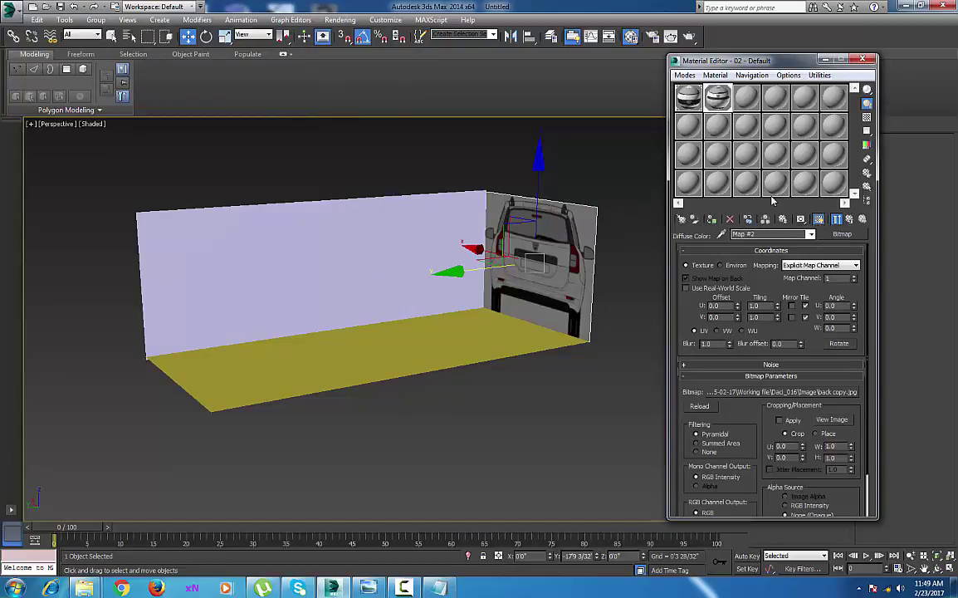
Texture the long side plane adjoining the back view with the third material, using "right copy" as its diffuse bitmap, and show it in the viewport
{"action": "left_click", "coordinate": [746, 99]}
{"action": "left_click", "coordinate": [444, 265]}
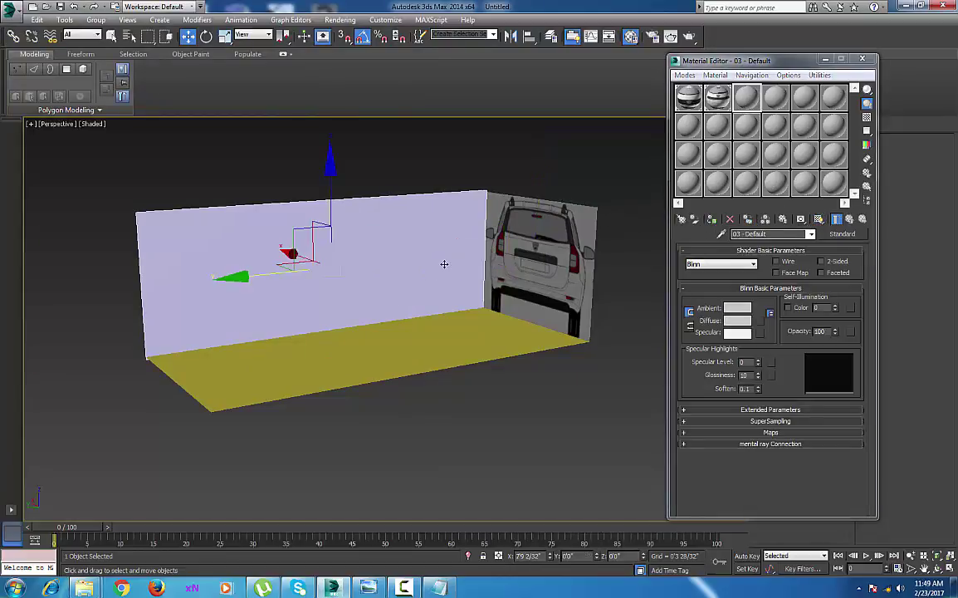
{"action": "left_click", "coordinate": [757, 323]}
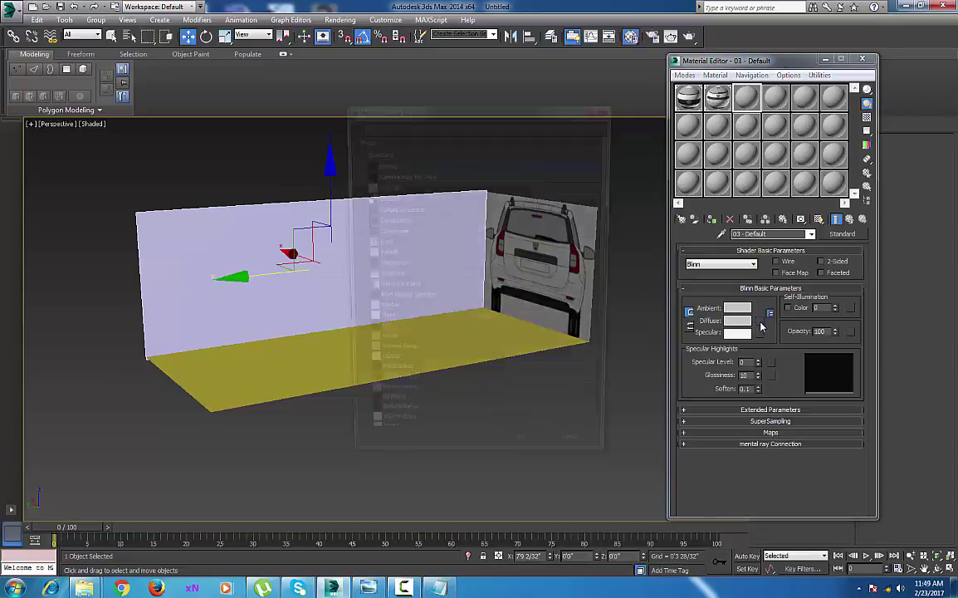
{"action": "double_click", "coordinate": [382, 163]}
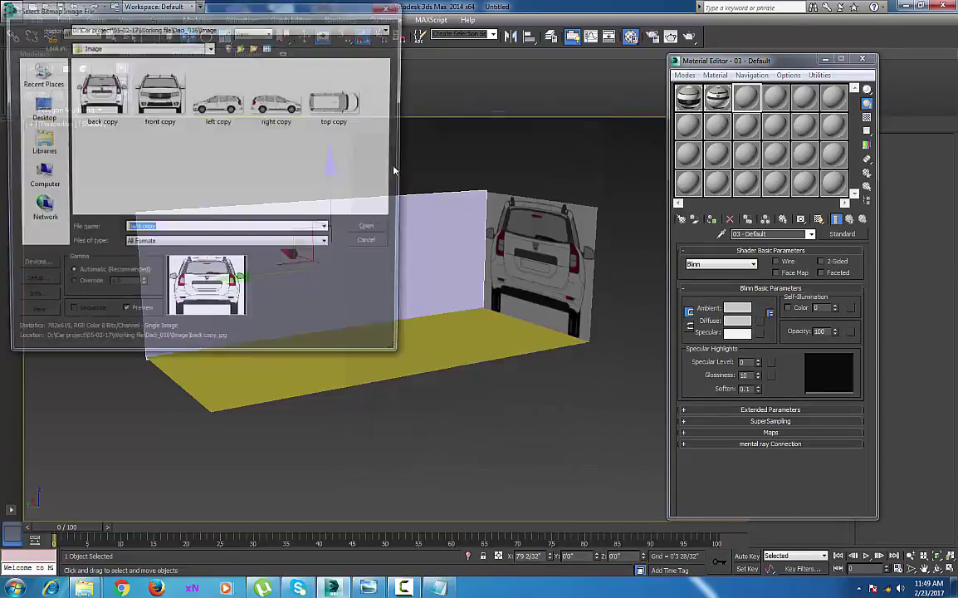
{"action": "left_click_drag", "start_coordinate": [285, 23], "coordinate": [749, 113]}
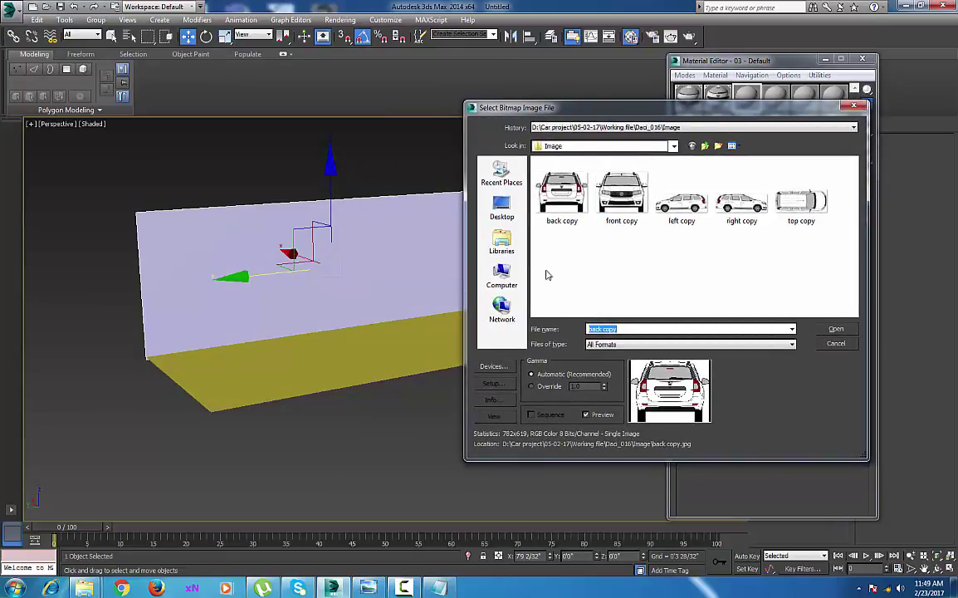
{"action": "left_click", "coordinate": [742, 202]}
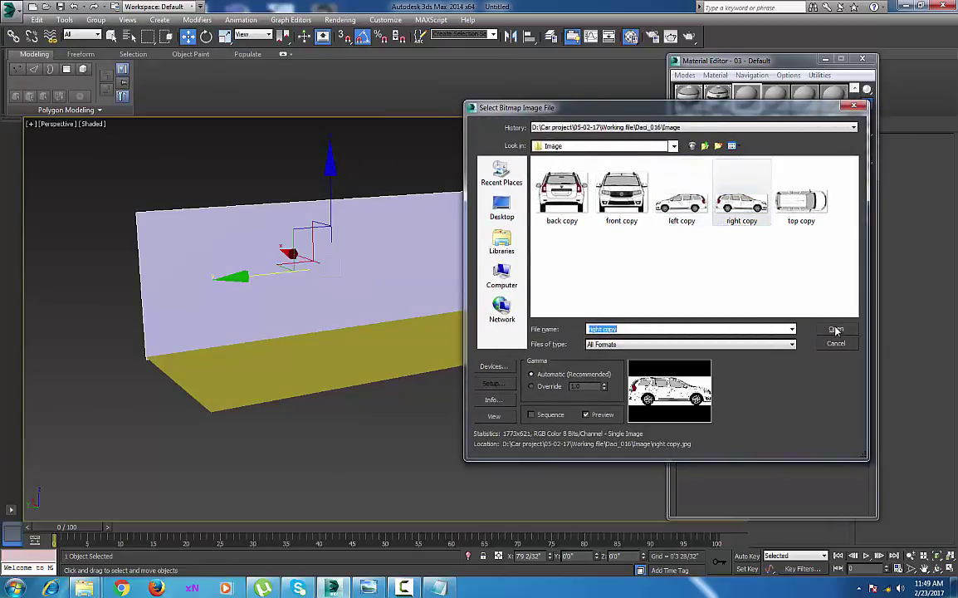
{"action": "left_click", "coordinate": [836, 331]}
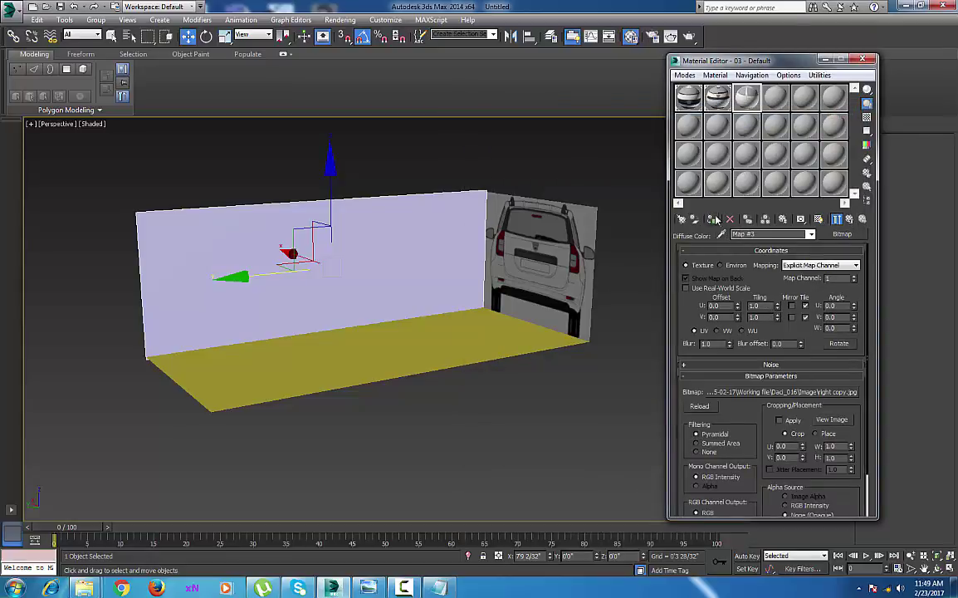
{"action": "left_click", "coordinate": [818, 219]}
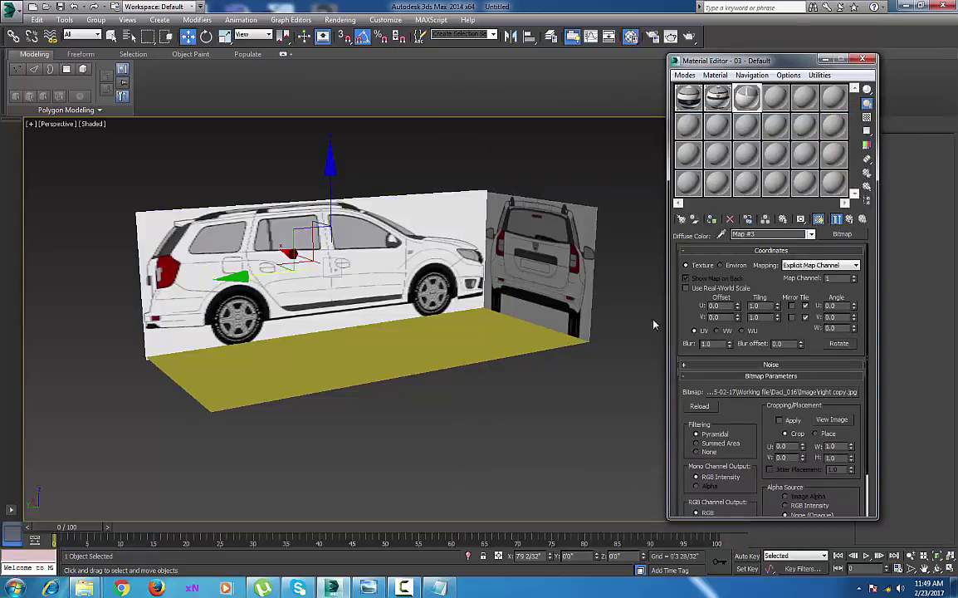
Texture the opposite long side plane with the fourth material, using "left copy" as its diffuse bitmap, and show it in the viewport
{"action": "middle_click_drag", "start_coordinate": [653, 325], "coordinate": [476, 329], "text": "alt"}
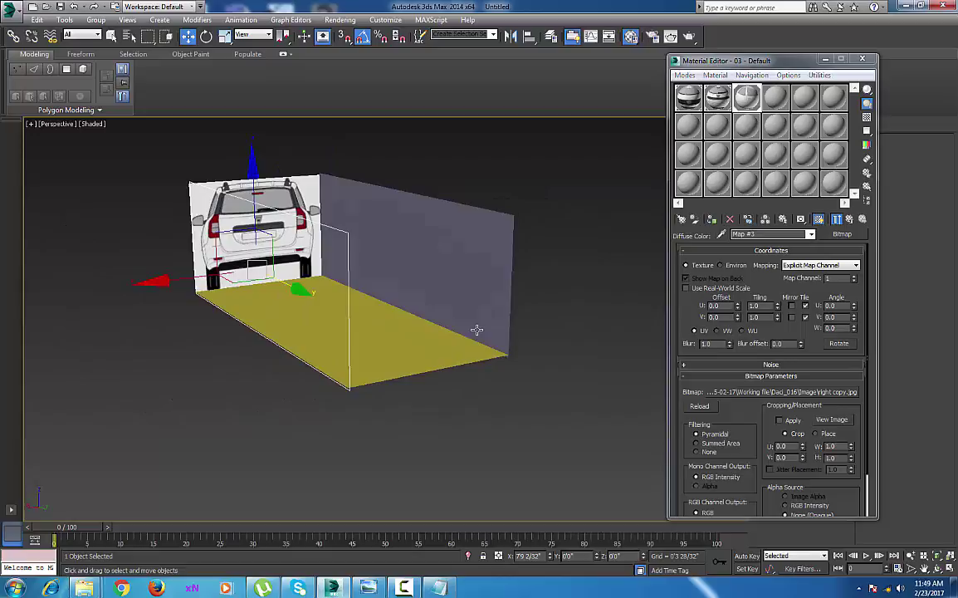
{"action": "left_click", "coordinate": [443, 258]}
{"action": "left_click", "coordinate": [775, 98]}
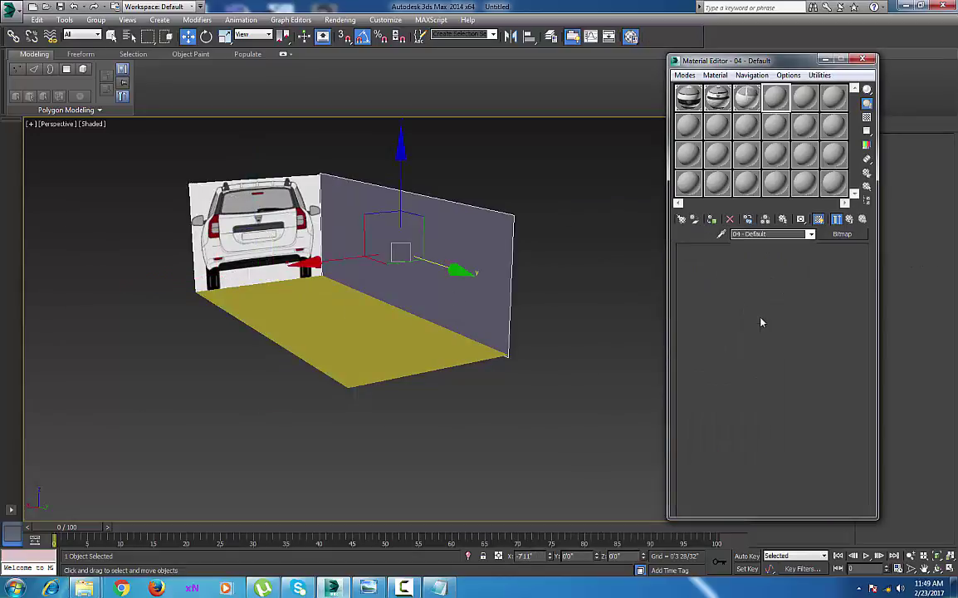
{"action": "left_click", "coordinate": [769, 313]}
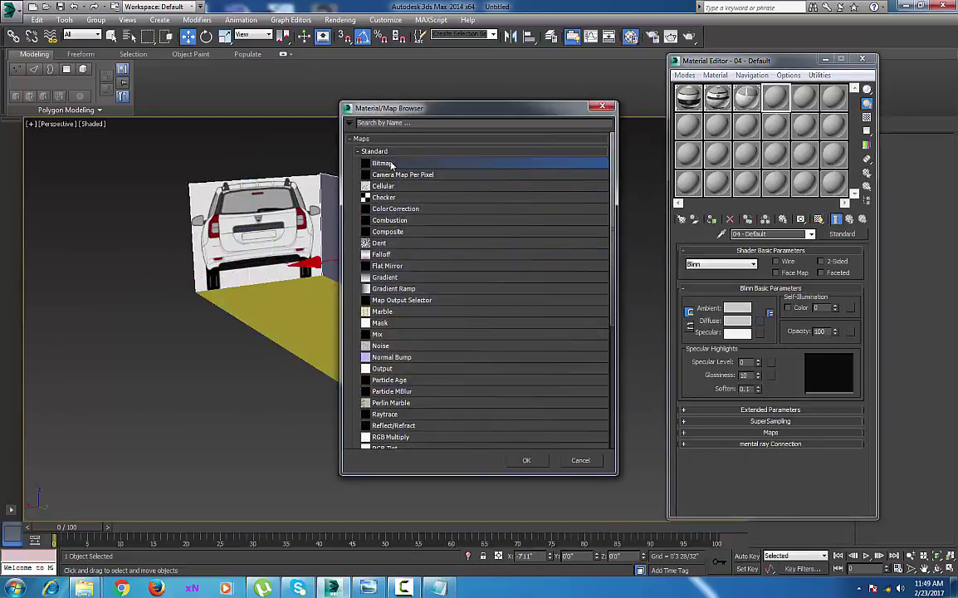
{"action": "double_click", "coordinate": [407, 164]}
{"action": "left_click", "coordinate": [681, 199]}
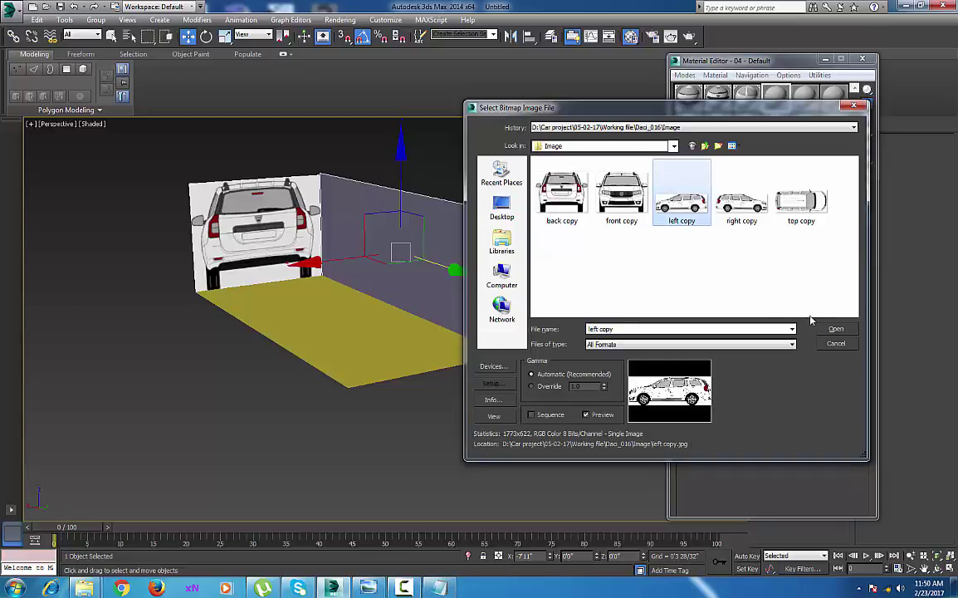
{"action": "left_click", "coordinate": [835, 329]}
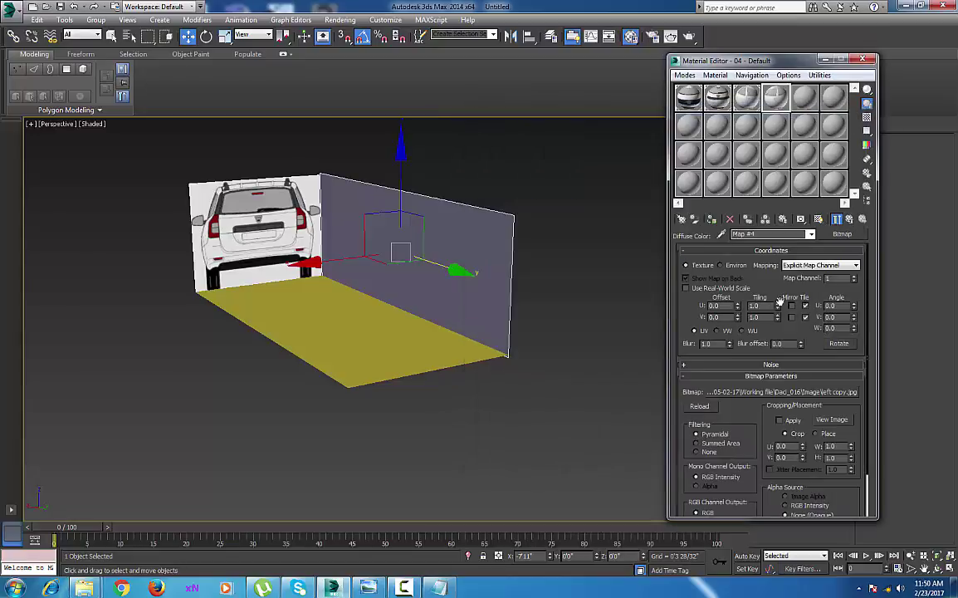
{"action": "left_click", "coordinate": [711, 219]}
{"action": "left_click", "coordinate": [819, 219]}
Texture the floor plane with the fifth material, using "top copy" as its diffuse bitmap, and show it in the viewport
{"action": "mouse_move", "coordinate": [492, 285]}
{"action": "middle_mouse_down", "text": "alt"}
{"action": "mouse_move", "coordinate": [468, 293]}
{"action": "mouse_move", "coordinate": [479, 285]}
{"action": "mouse_move", "coordinate": [499, 310]}
{"action": "mouse_move", "coordinate": [494, 303]}
{"action": "middle_mouse_up", "text": "alt"}
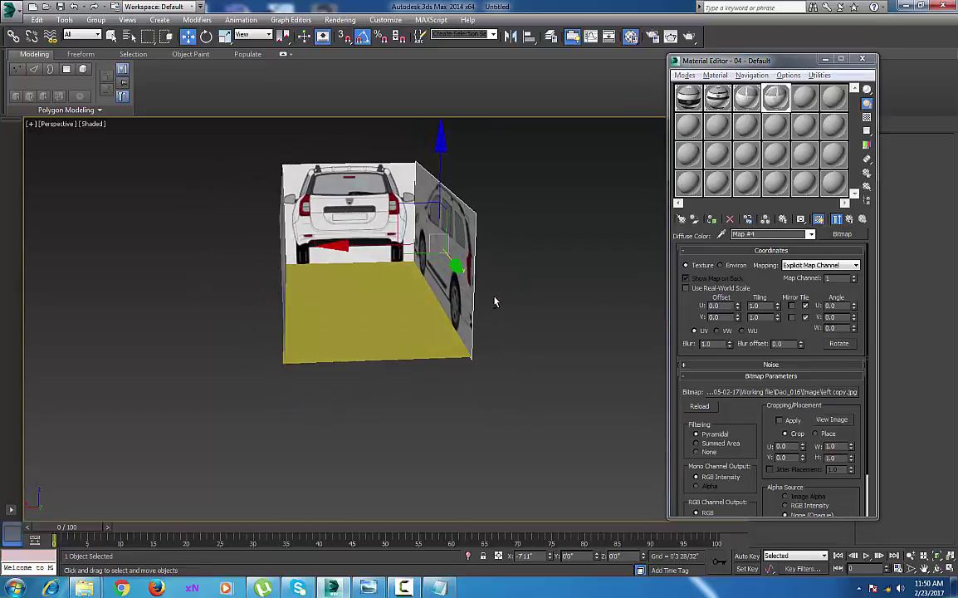
{"action": "left_click", "coordinate": [362, 297]}
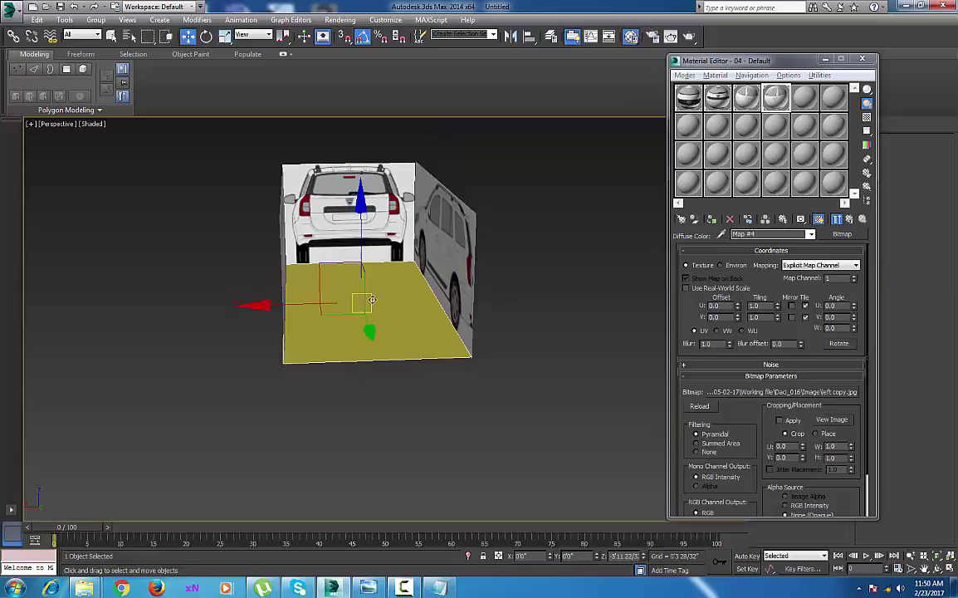
{"action": "left_click", "coordinate": [799, 101]}
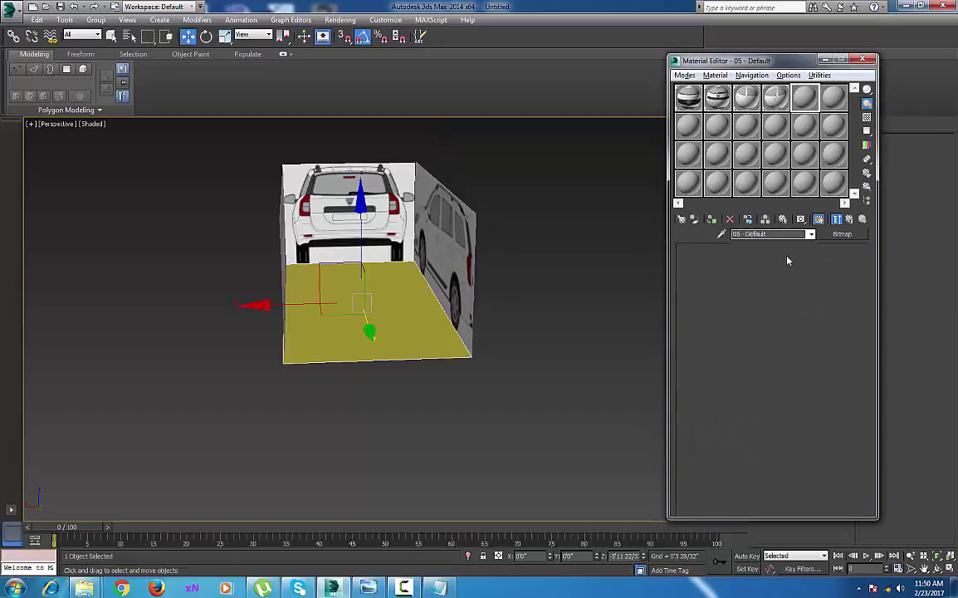
{"action": "left_click", "coordinate": [761, 321]}
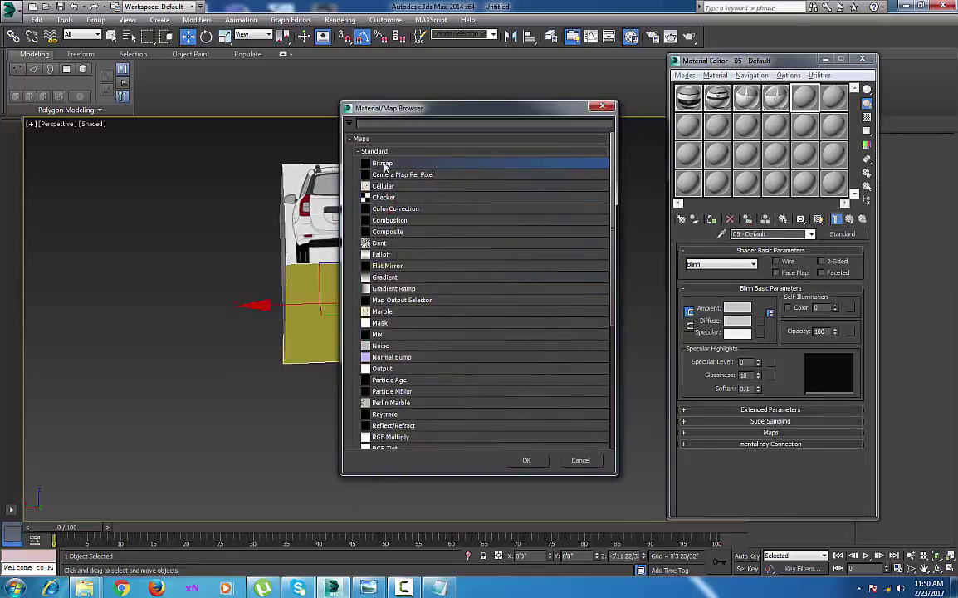
{"action": "double_click", "coordinate": [349, 158]}
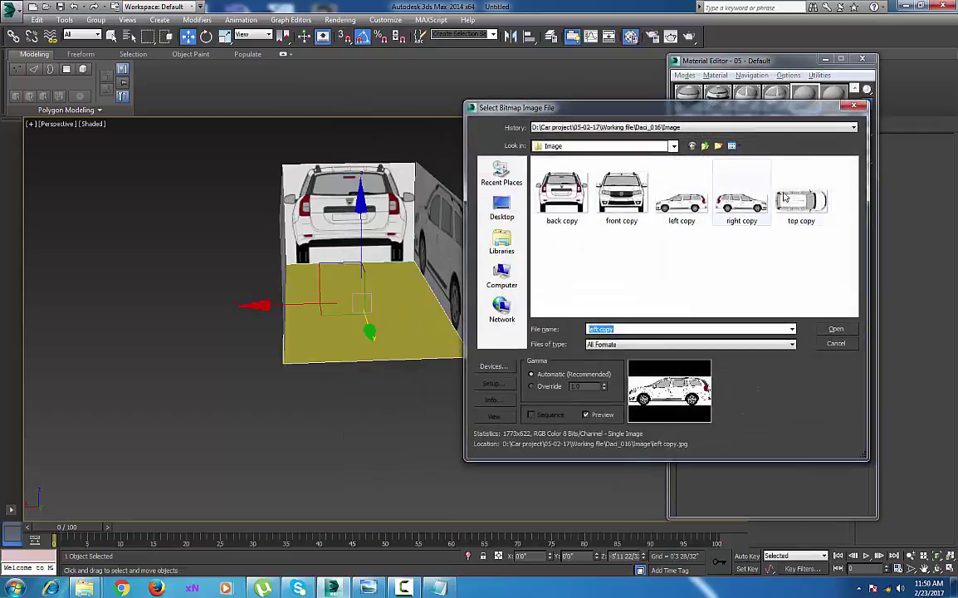
{"action": "left_click", "coordinate": [799, 198]}
{"action": "left_click", "coordinate": [835, 330]}
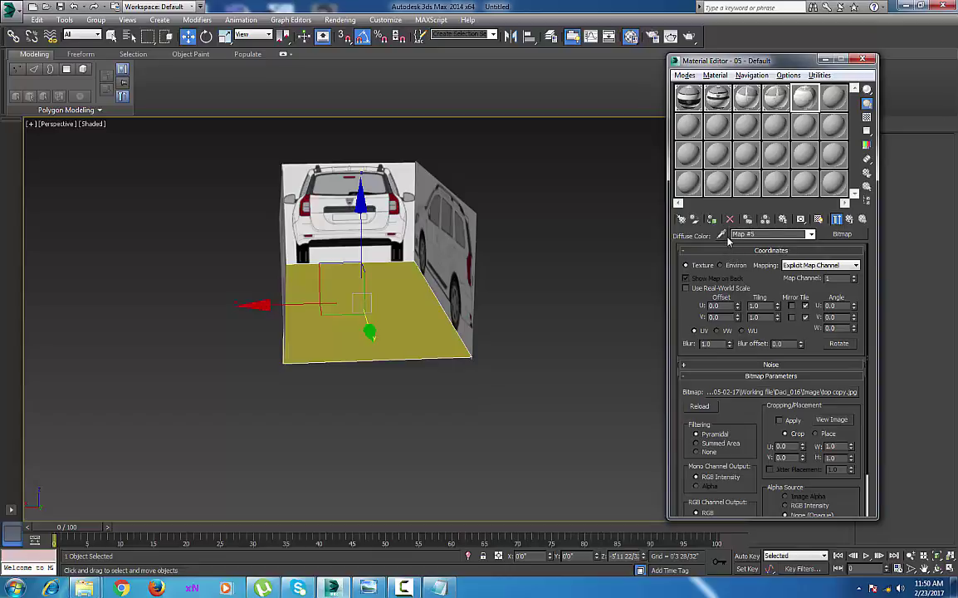
{"action": "left_click", "coordinate": [712, 220]}
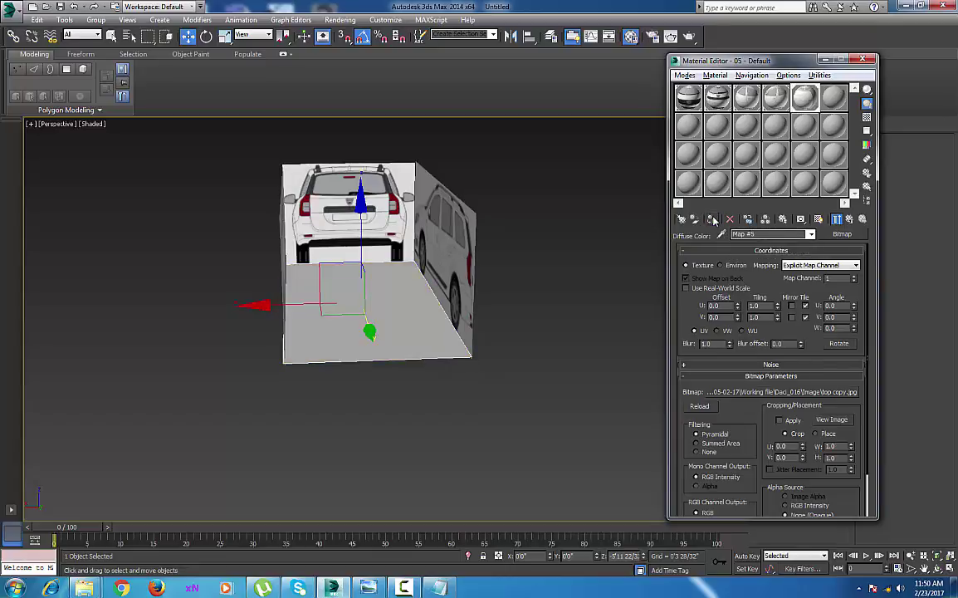
{"action": "left_click", "coordinate": [818, 219]}
Mirror the floor plane along the Y axis without cloning so its car faces the same way as the side view
{"action": "middle_click_drag", "start_coordinate": [594, 315], "coordinate": [449, 368], "text": "alt"}
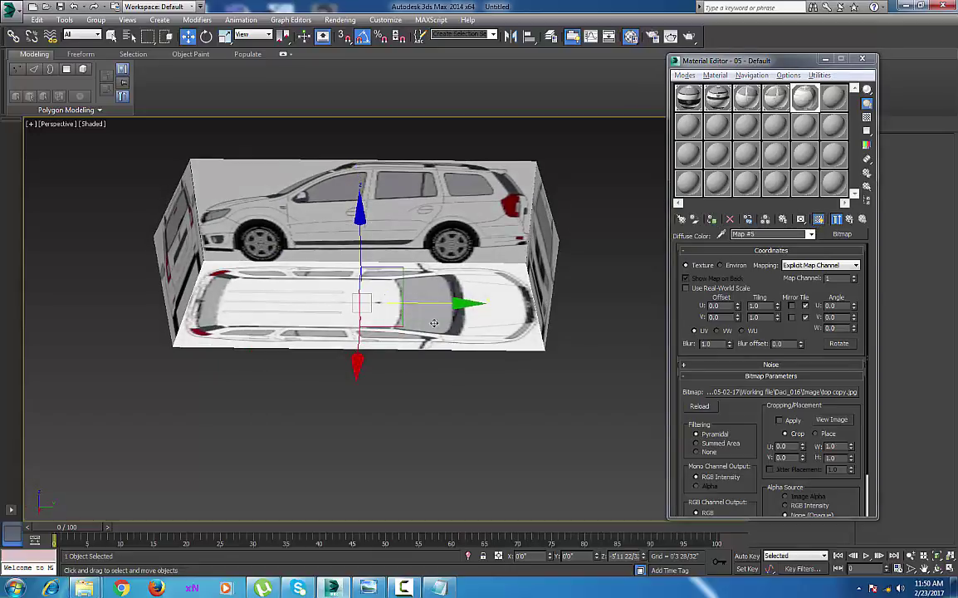
{"action": "left_click", "coordinate": [510, 37]}
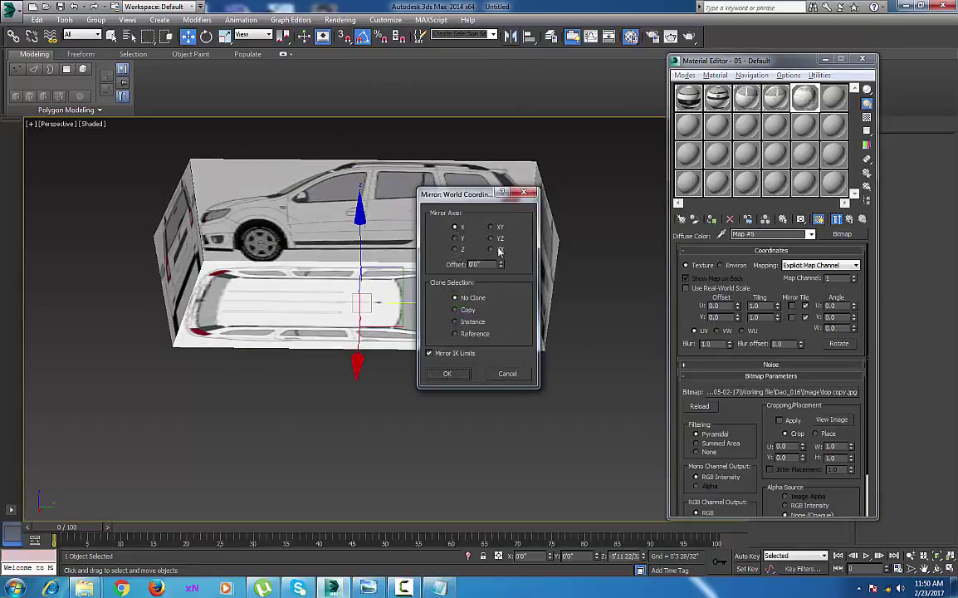
{"action": "left_click", "coordinate": [455, 238]}
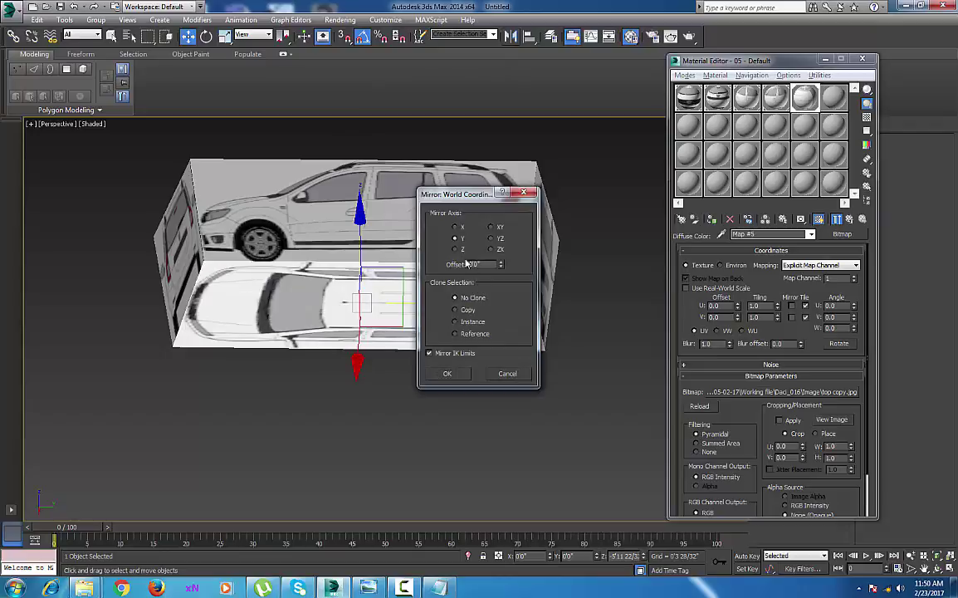
{"action": "left_click", "coordinate": [447, 373]}
Select all five blueprint planes, close the Material Editor, and freeze the selection
{"action": "middle_click_drag", "start_coordinate": [424, 320], "coordinate": [509, 333], "text": "alt"}
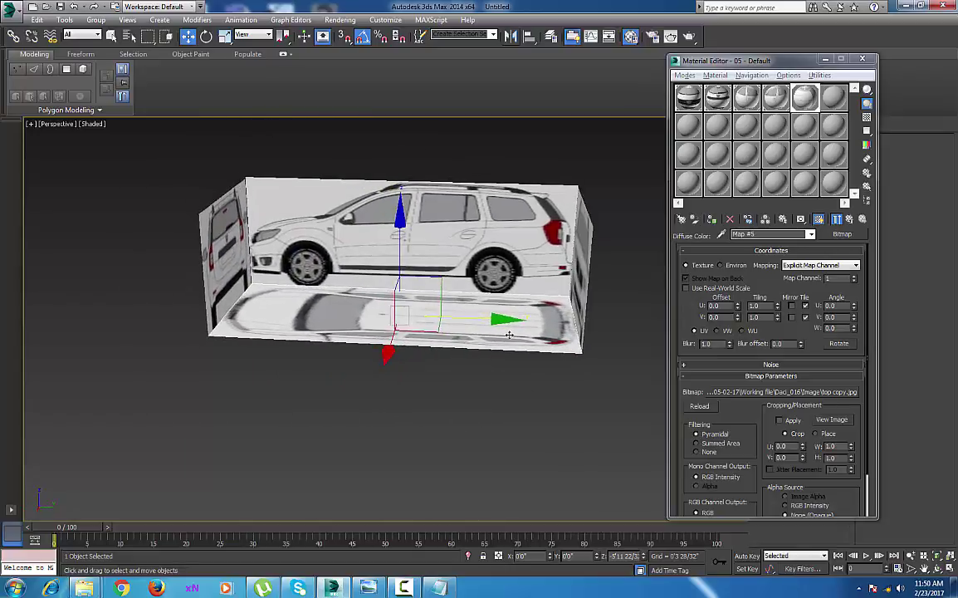
{"action": "scroll", "coordinate": [511, 333], "scroll_direction": "down", "scroll_amount": 3}
{"action": "left_click_drag", "start_coordinate": [603, 221], "coordinate": [216, 423]}
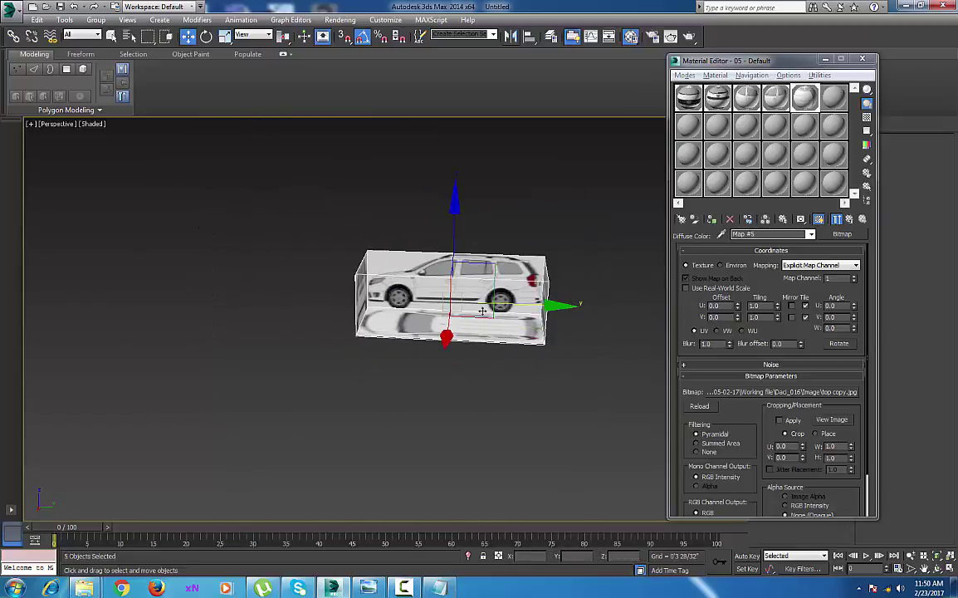
{"action": "left_click", "coordinate": [863, 59]}
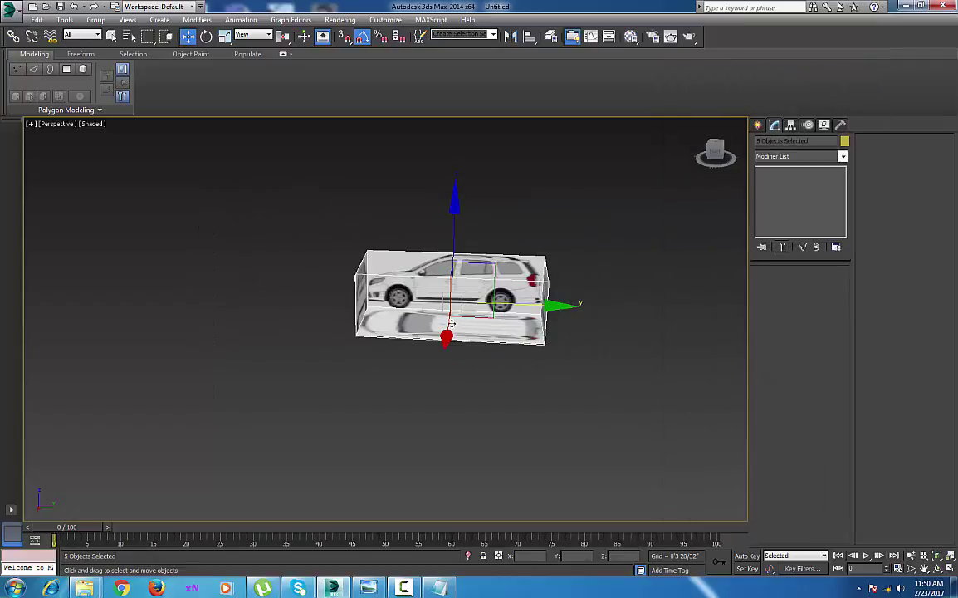
{"action": "middle_click_drag", "start_coordinate": [456, 325], "coordinate": [453, 341]}
{"action": "scroll", "coordinate": [453, 340], "scroll_direction": "up", "scroll_amount": 3}
{"action": "right_click", "coordinate": [492, 321]}
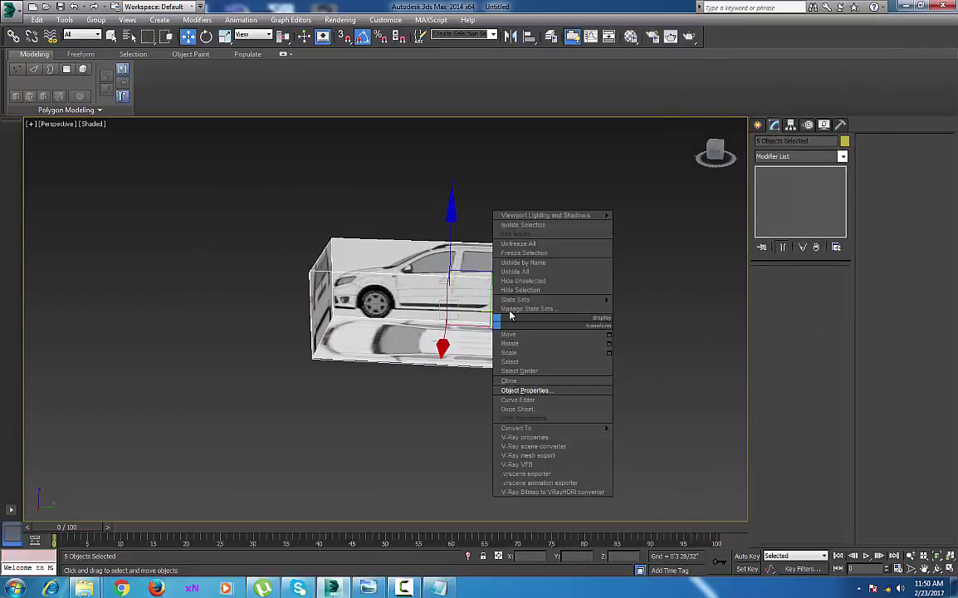
{"action": "left_click", "coordinate": [514, 255]}
Check the frozen blueprint box from several angles and try to select its planes with a selection window
{"action": "middle_click_drag", "start_coordinate": [515, 271], "coordinate": [505, 285]}
{"action": "scroll", "coordinate": [427, 280], "scroll_direction": "up", "scroll_amount": 2}
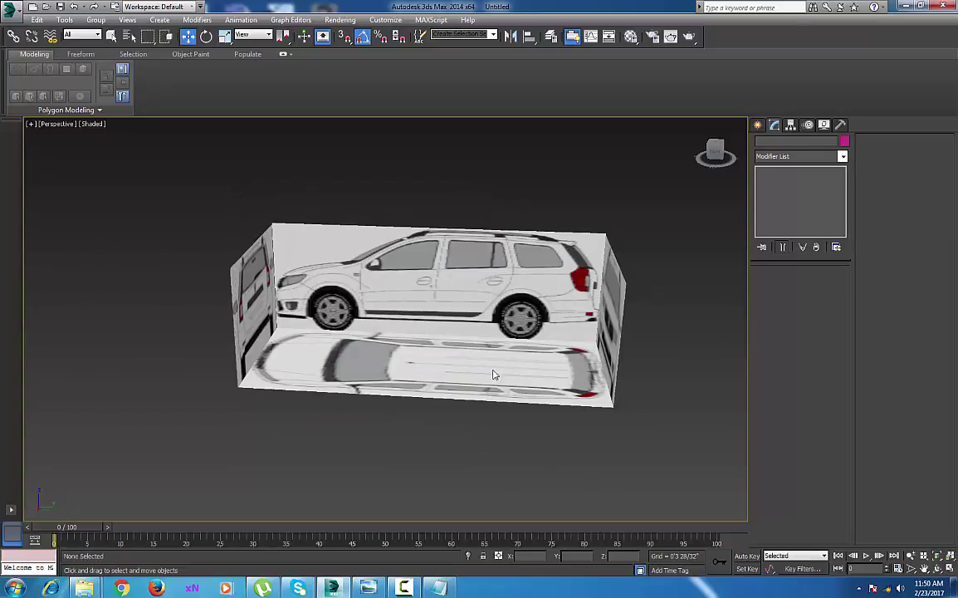
{"action": "middle_click_drag", "start_coordinate": [724, 446], "coordinate": [623, 369], "text": "alt"}
{"action": "left_click_drag", "start_coordinate": [662, 273], "coordinate": [208, 490]}
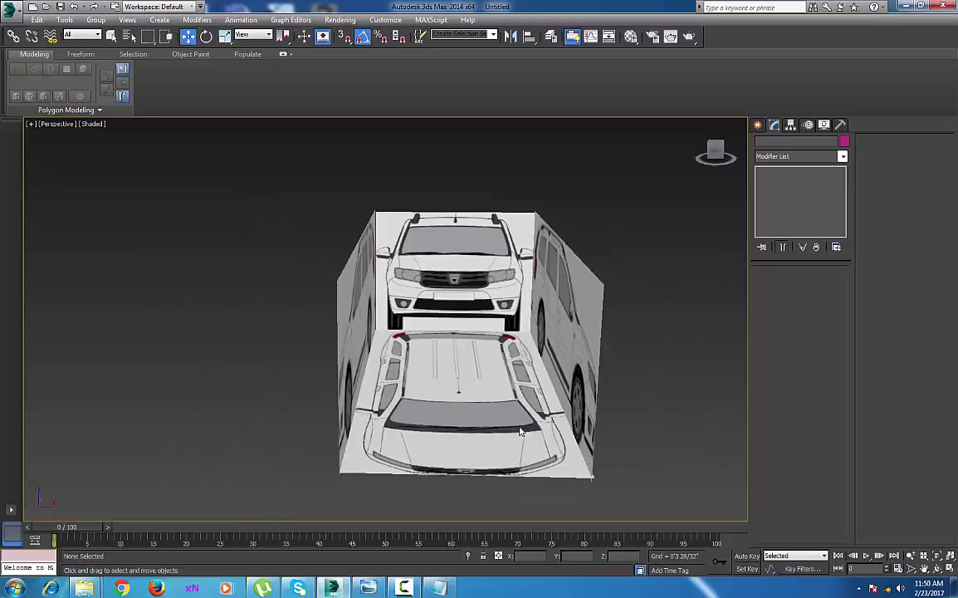
{"action": "middle_click_drag", "start_coordinate": [521, 431], "coordinate": [605, 512], "text": "alt"}
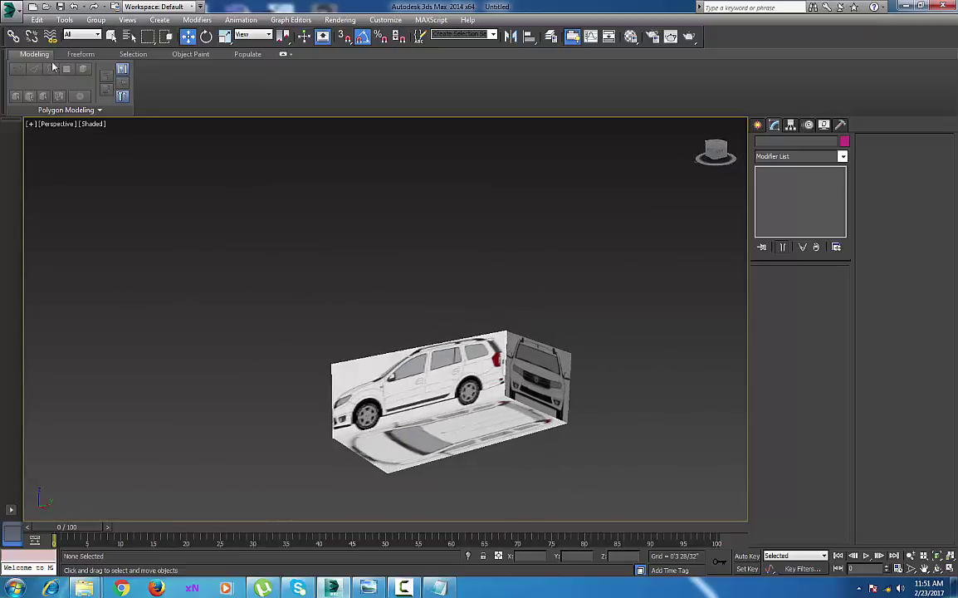
Save the scene as daci_016_01 in the project's max folder under Car project, 05-02-17, Working file
{"action": "left_click", "coordinate": [11, 11]}
{"action": "left_click", "coordinate": [47, 143]}
{"action": "left_click", "coordinate": [496, 276]}
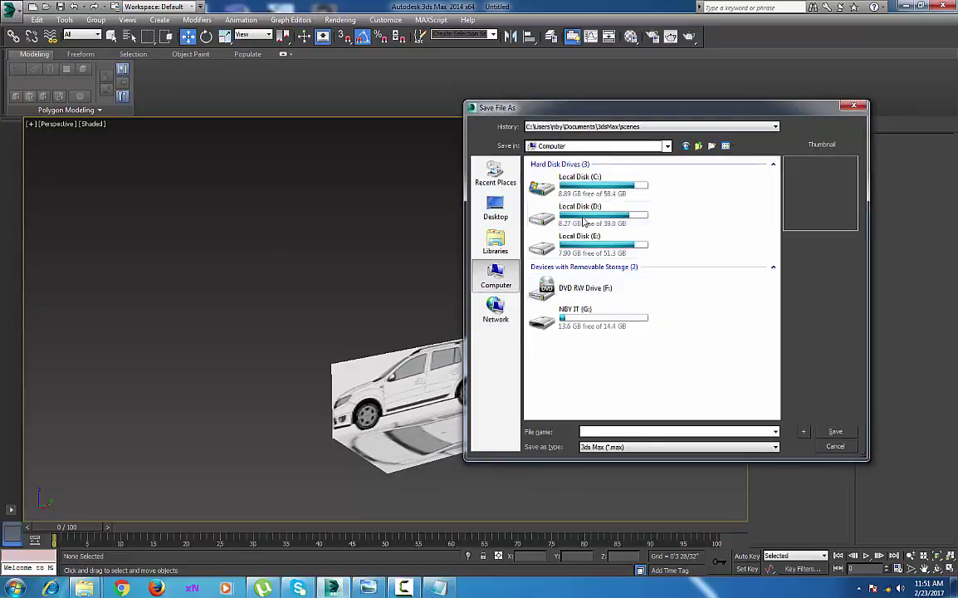
{"action": "double_click", "coordinate": [584, 220]}
{"action": "double_click", "coordinate": [561, 197]}
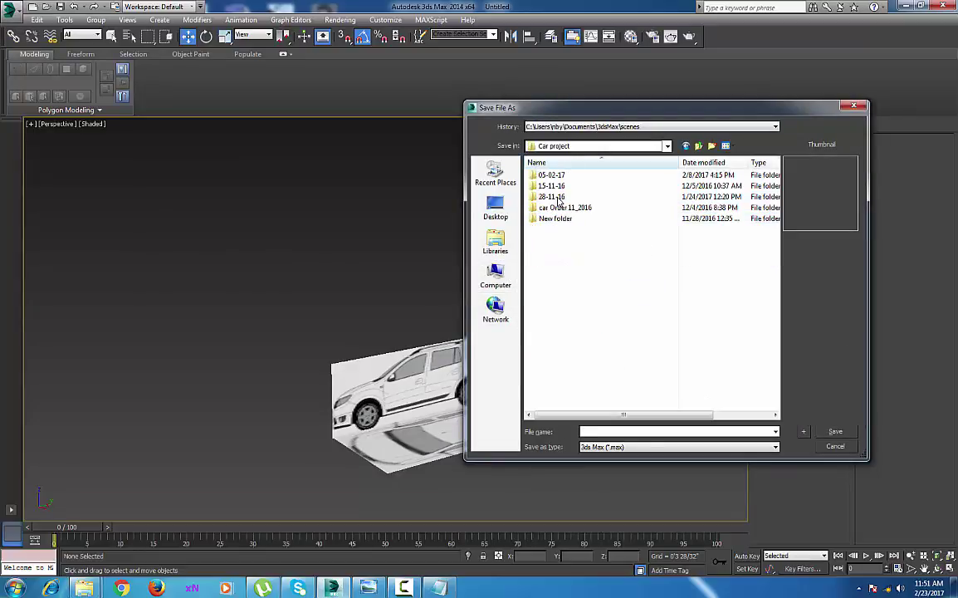
{"action": "double_click", "coordinate": [551, 176]}
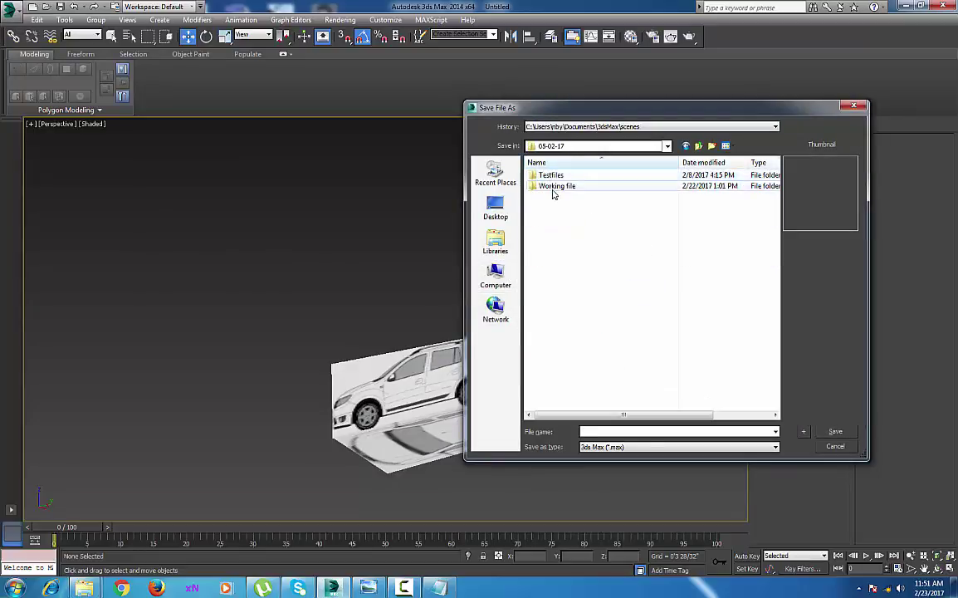
{"action": "double_click", "coordinate": [555, 187]}
{"action": "double_click", "coordinate": [552, 219]}
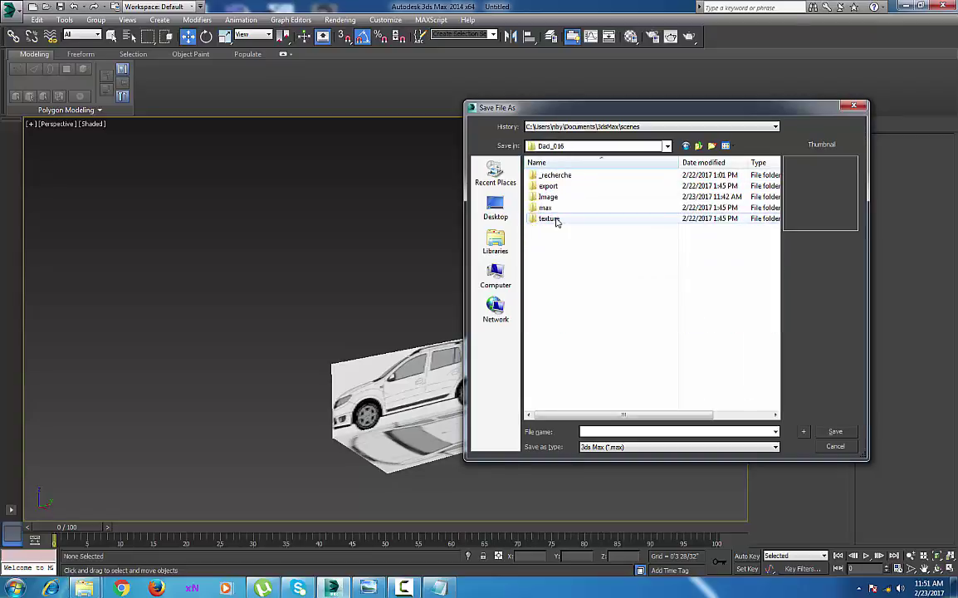
{"action": "double_click", "coordinate": [545, 209]}
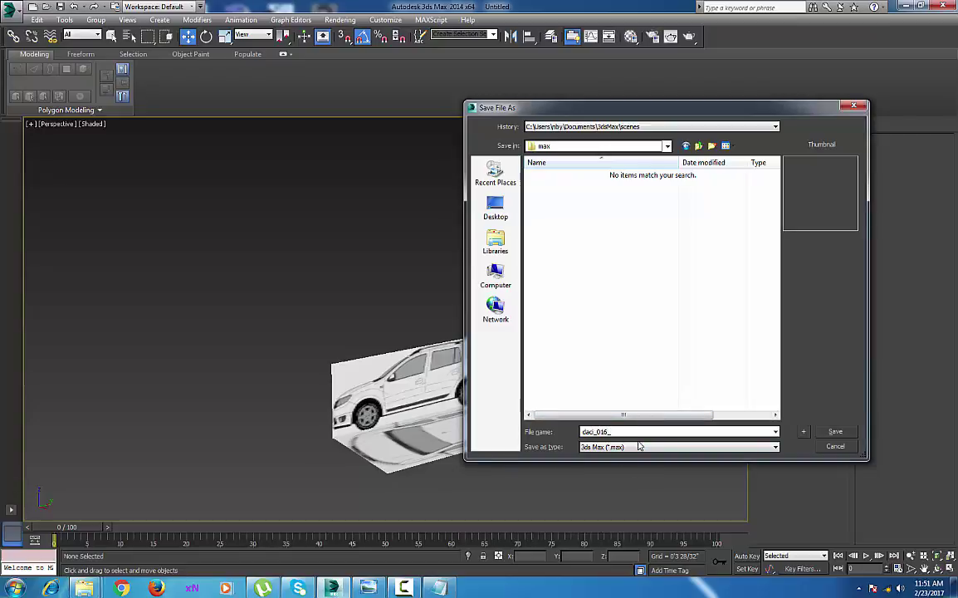
{"action": "type", "text": "01"}
{"action": "left_click", "coordinate": [835, 433]}
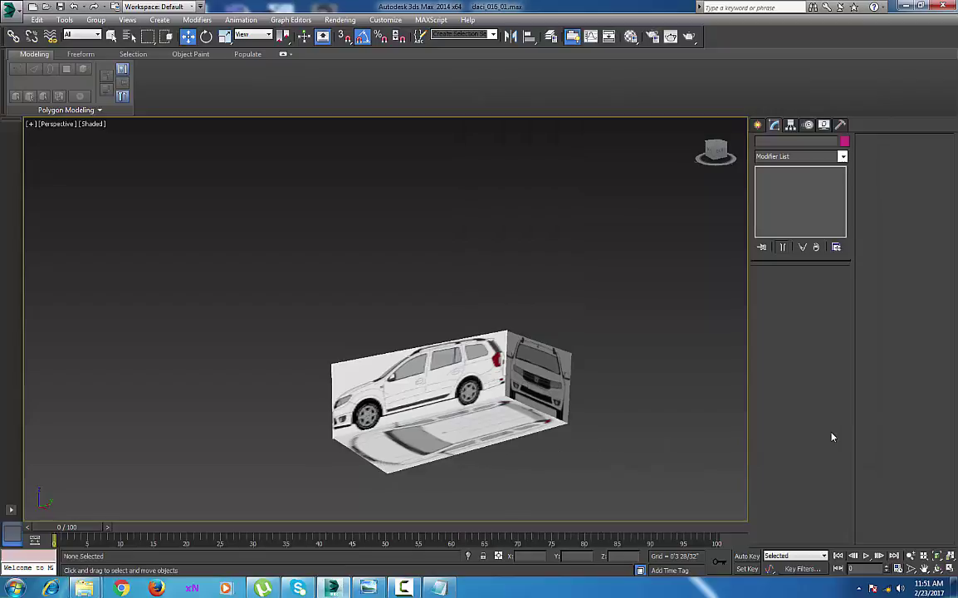
Draw a box over the car body in the Left view, from roof to sill, about 10'8" by 35'6" and 6'9" high
{"action": "scroll", "coordinate": [467, 424], "scroll_direction": "up", "scroll_amount": 5}
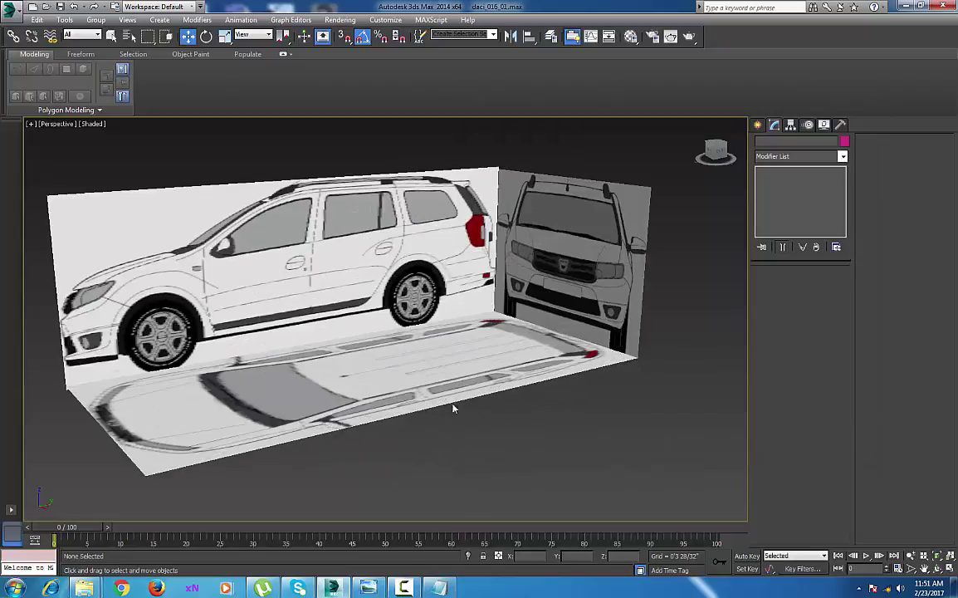
{"action": "scroll", "coordinate": [445, 400], "scroll_direction": "down", "scroll_amount": 5}
{"action": "middle_click_drag", "start_coordinate": [445, 400], "coordinate": [475, 376], "text": "alt"}
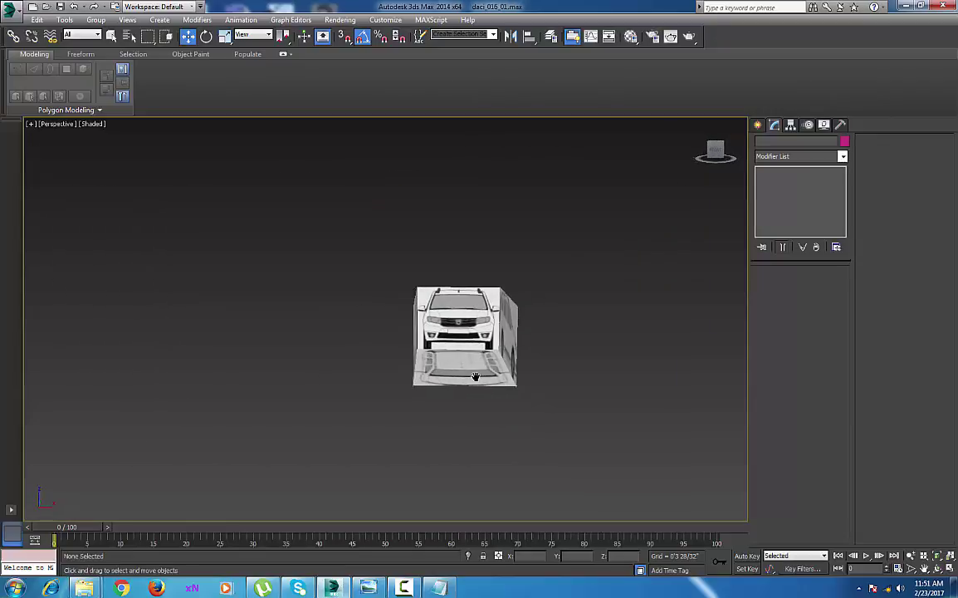
{"action": "key", "text": "l"}
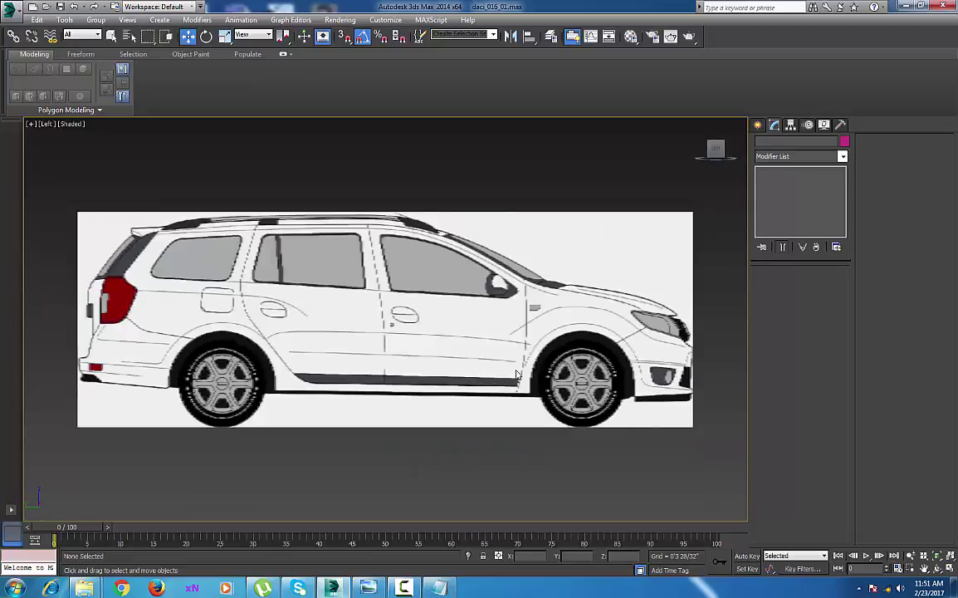
{"action": "scroll", "coordinate": [517, 375], "scroll_direction": "up", "scroll_amount": 1}
{"action": "scroll", "coordinate": [523, 378], "scroll_direction": "down", "scroll_amount": 3}
{"action": "scroll", "coordinate": [547, 384], "scroll_direction": "up", "scroll_amount": 3}
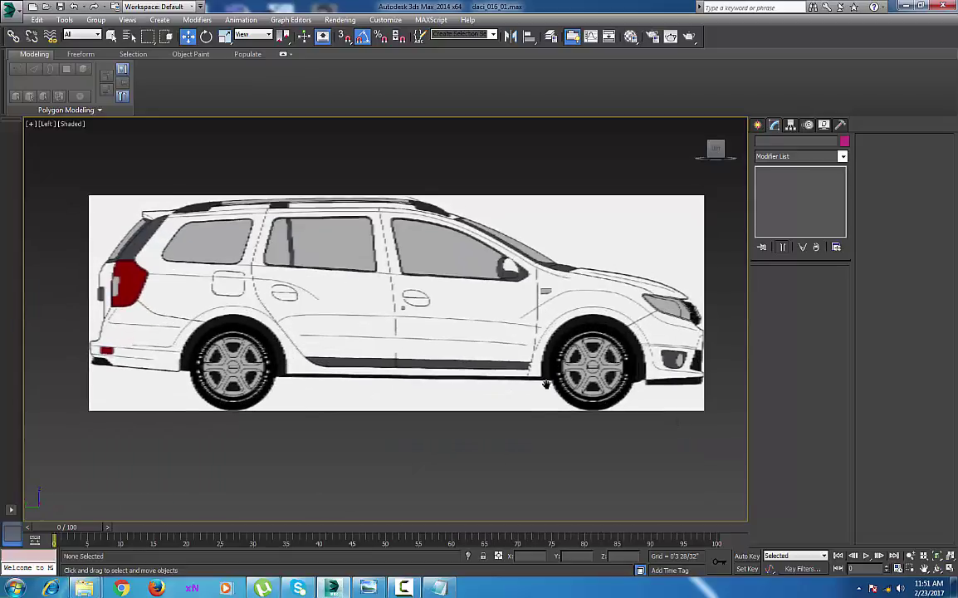
{"action": "middle_click_drag", "start_coordinate": [546, 385], "coordinate": [546, 388]}
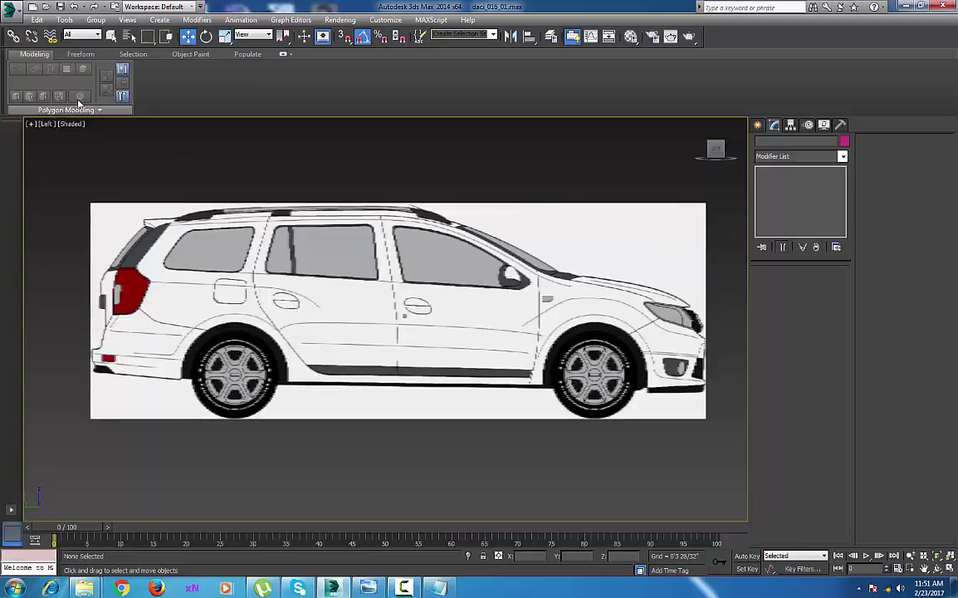
{"action": "left_click", "coordinate": [756, 125]}
{"action": "left_click", "coordinate": [781, 198]}
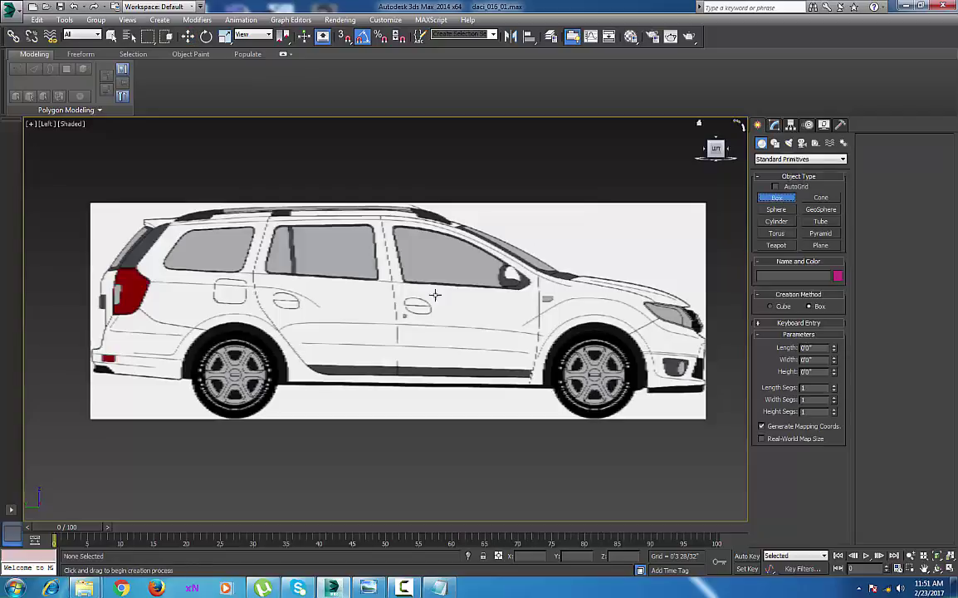
{"action": "left_click_drag", "start_coordinate": [90, 201], "coordinate": [707, 385]}
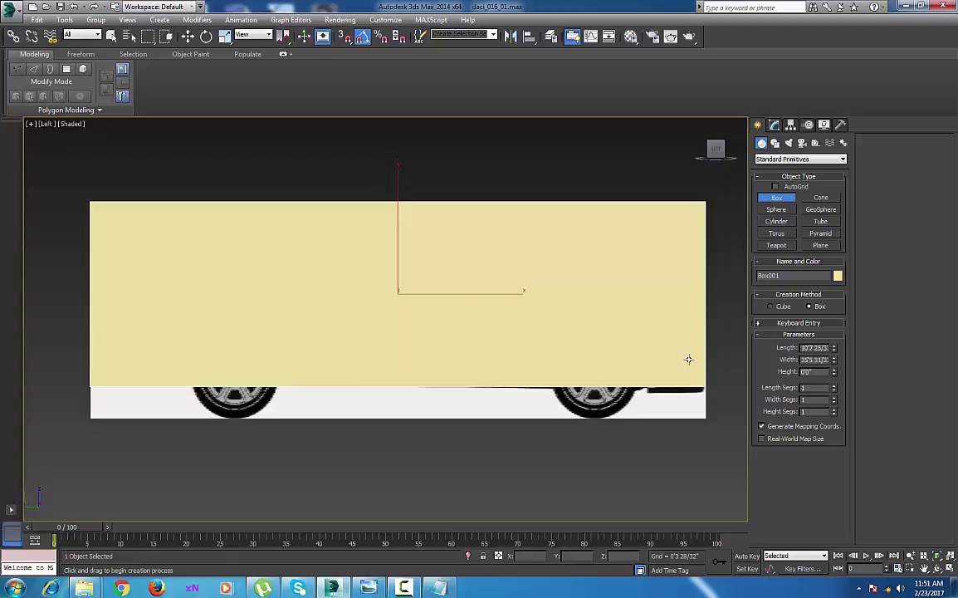
{"action": "left_click", "coordinate": [688, 268]}
Convert the new box to an Editable Poly in the Perspective view
{"action": "key", "text": "p"}
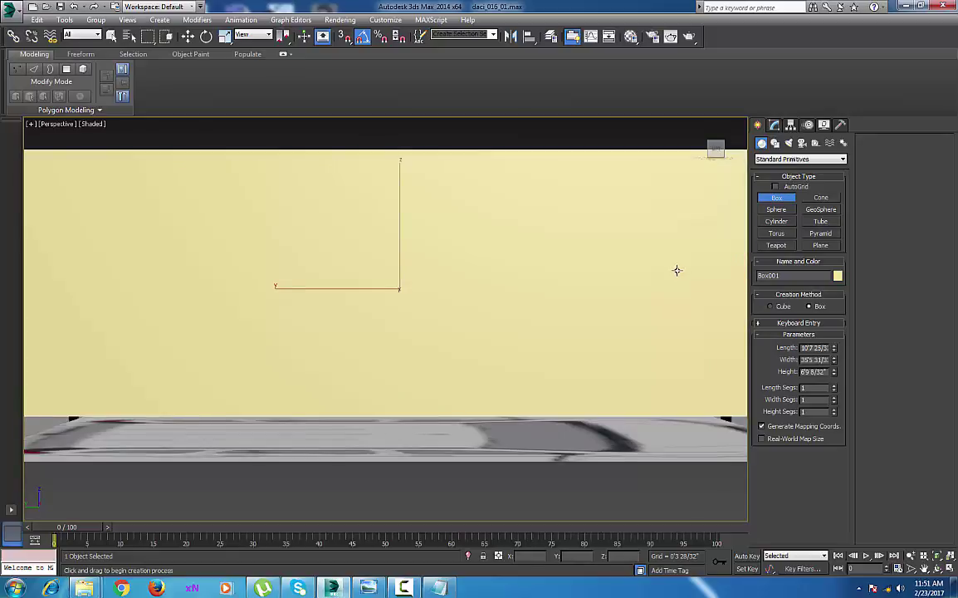
{"action": "key", "text": "z"}
{"action": "middle_click_drag", "start_coordinate": [610, 333], "coordinate": [465, 349], "text": "alt"}
{"action": "middle_click_drag", "start_coordinate": [464, 349], "coordinate": [481, 305]}
{"action": "key", "text": "w"}
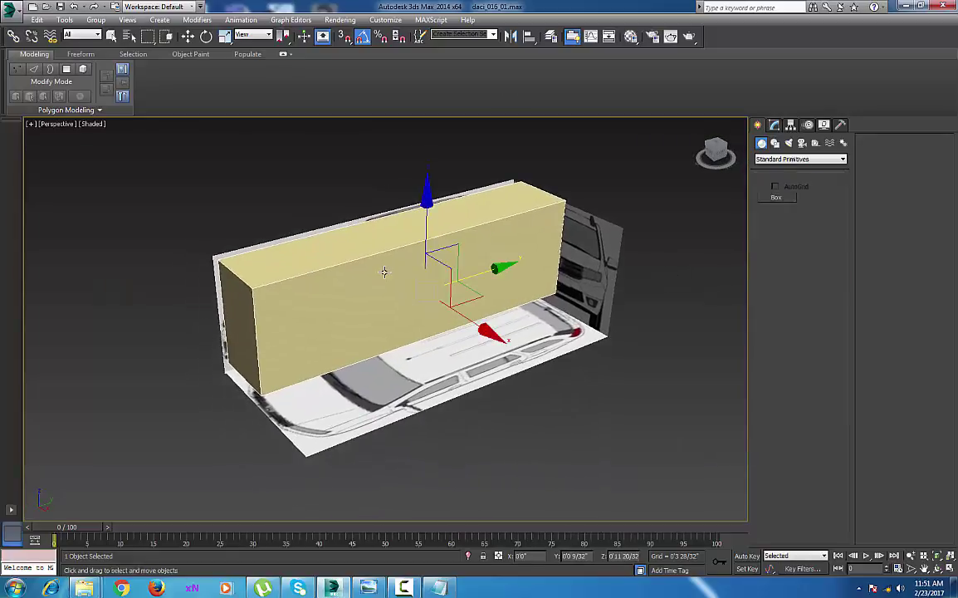
{"action": "right_click", "coordinate": [385, 277]}
{"action": "mouse_move", "coordinate": [416, 368]}
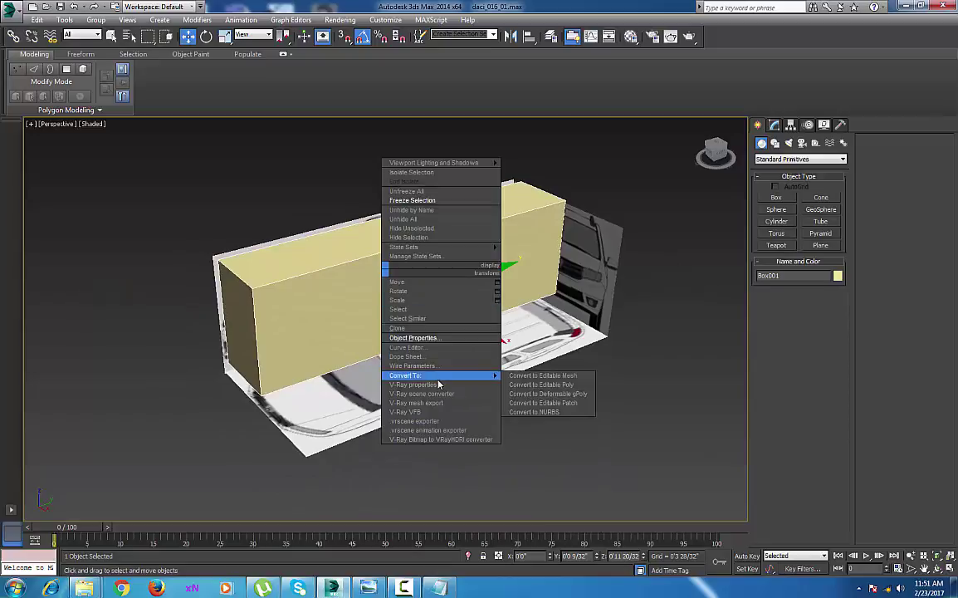
{"action": "left_click", "coordinate": [522, 391]}
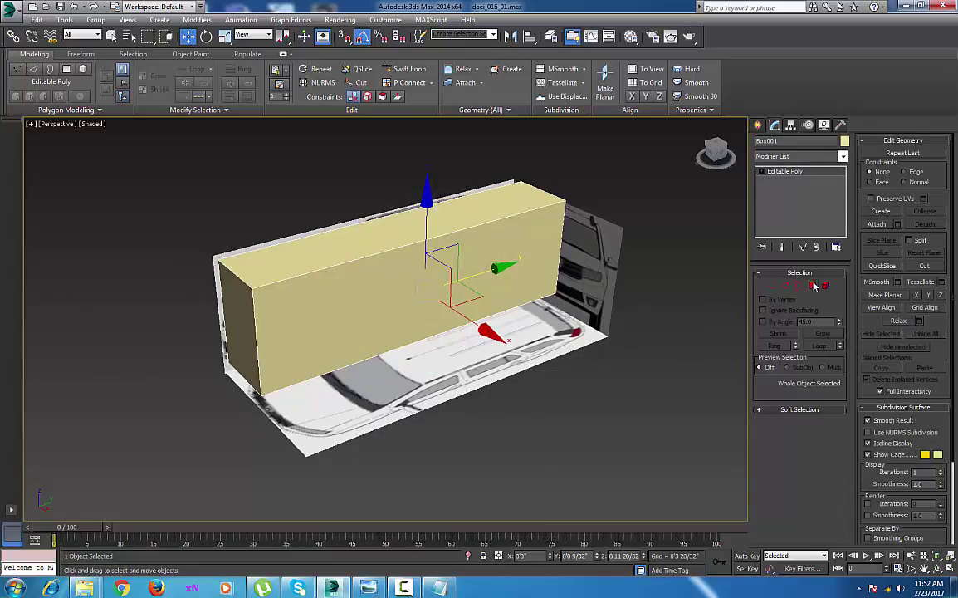
Delete the box's long inner side polygon and its bottom polygon
{"action": "left_click", "coordinate": [814, 285]}
{"action": "left_click", "coordinate": [413, 285]}
{"action": "key", "text": "Delete"}
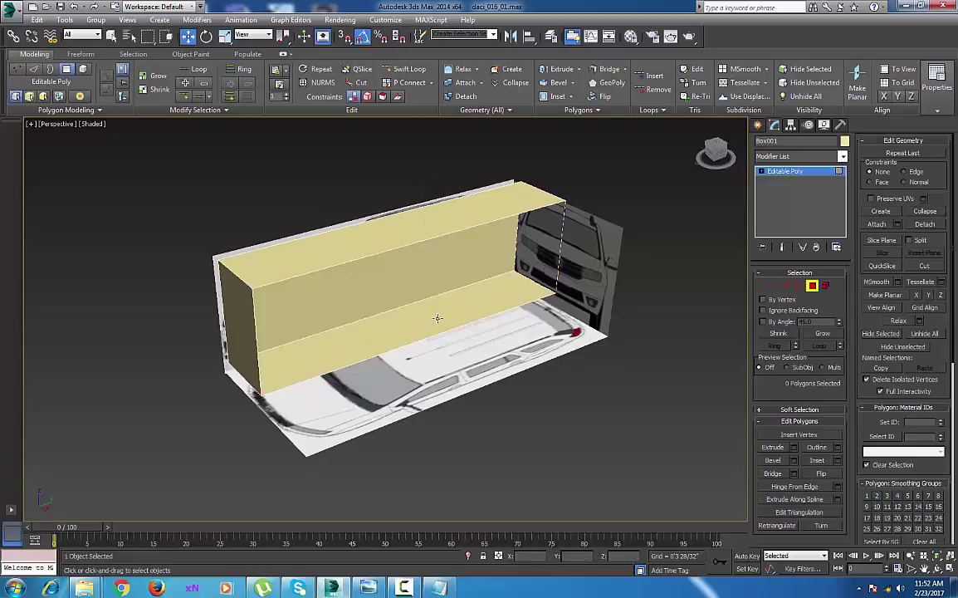
{"action": "left_click", "coordinate": [438, 318]}
{"action": "key", "text": "Delete"}
Make the box see-through in the Left view so the side blueprint can be traced, and leave polygon editing
{"action": "mouse_move", "coordinate": [434, 327]}
{"action": "middle_mouse_down", "text": "alt"}
{"action": "mouse_move", "coordinate": [452, 308]}
{"action": "mouse_move", "coordinate": [487, 310]}
{"action": "mouse_move", "coordinate": [434, 300]}
{"action": "mouse_move", "coordinate": [440, 325]}
{"action": "mouse_move", "coordinate": [421, 316]}
{"action": "middle_mouse_up", "text": "alt"}
{"action": "key", "text": "l"}
{"action": "key", "text": "z"}
{"action": "key", "text": "alt+x"}
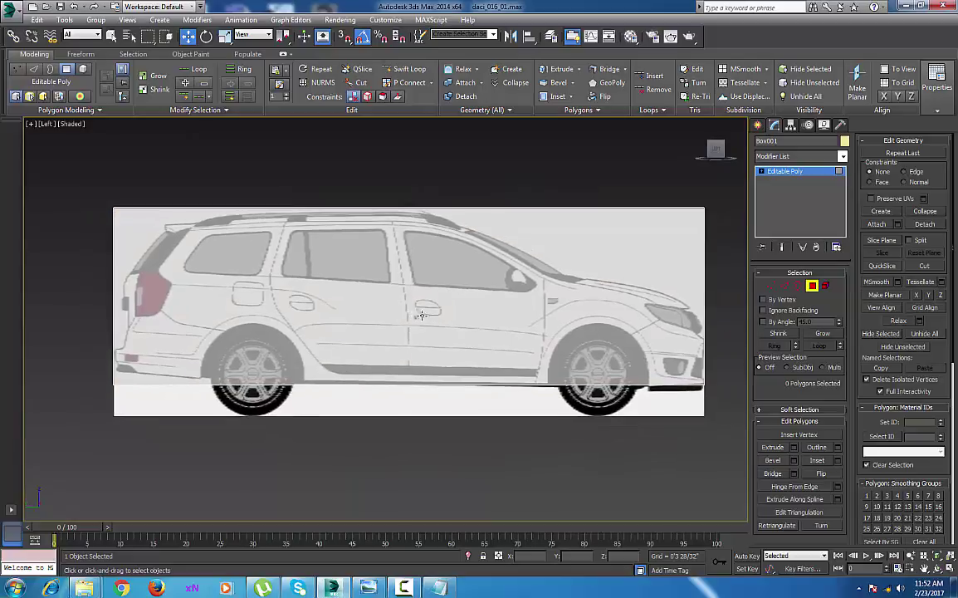
{"action": "mouse_move", "coordinate": [482, 327]}
{"action": "middle_mouse_down"}
{"action": "mouse_move", "coordinate": [442, 327]}
{"action": "mouse_move", "coordinate": [472, 321]}
{"action": "middle_mouse_up"}
{"action": "left_click", "coordinate": [454, 300]}
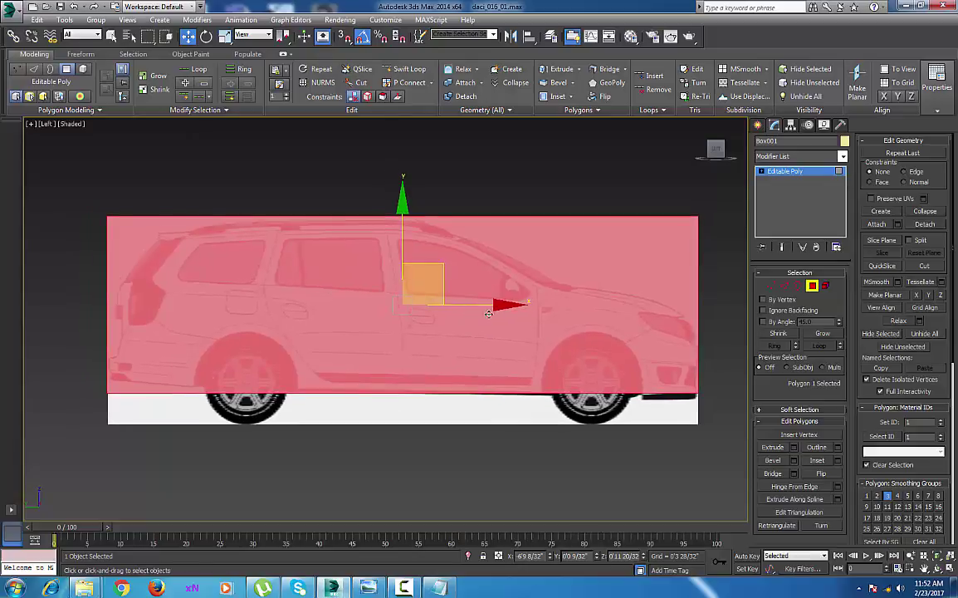
{"action": "left_click", "coordinate": [758, 125]}
{"action": "scroll", "coordinate": [479, 306], "scroll_direction": "down", "scroll_amount": 2}
{"action": "middle_click_drag", "start_coordinate": [478, 307], "coordinate": [489, 309]}
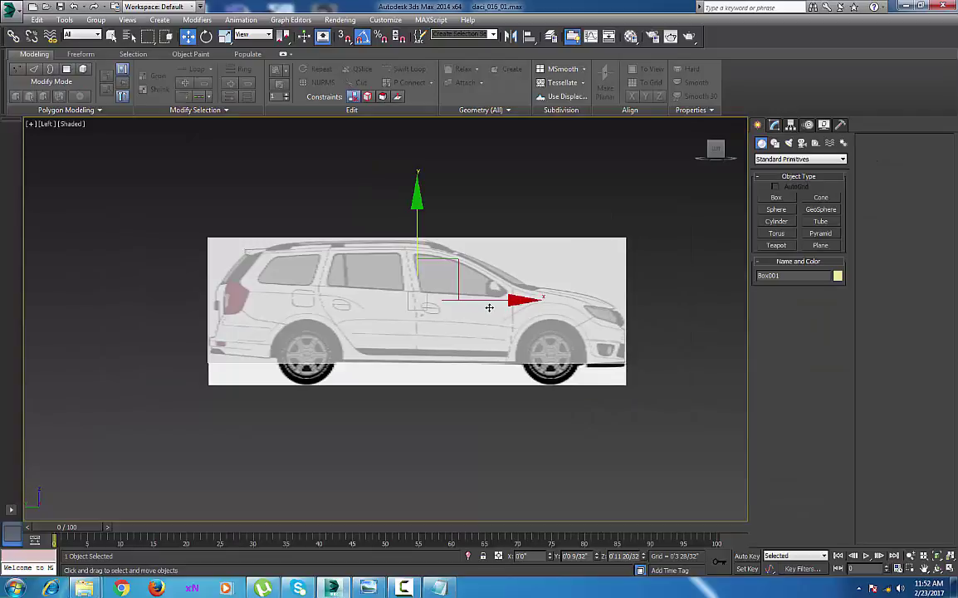
Select the box's lengthwise edges and connect them with 8 segments
{"action": "key", "text": "2"}
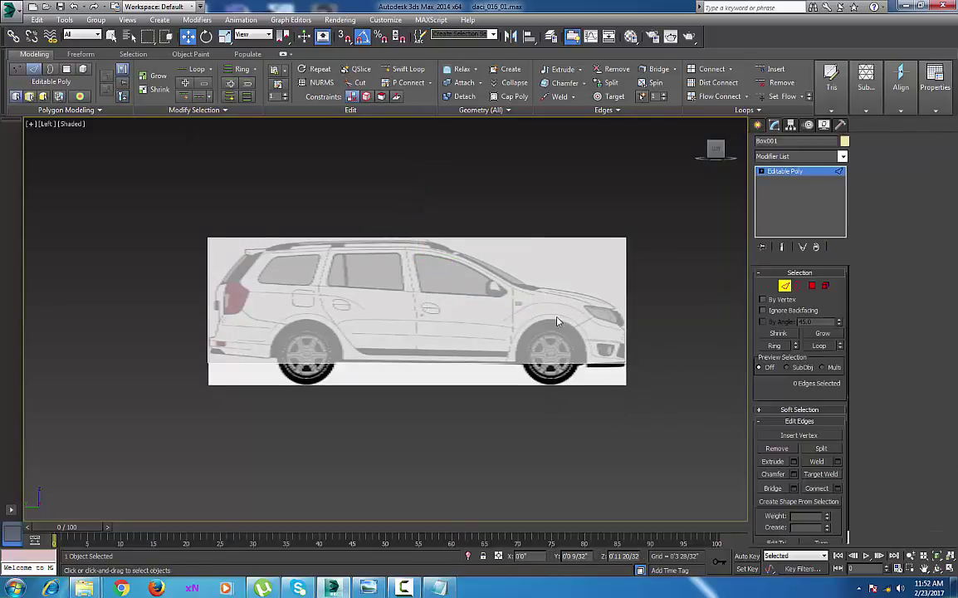
{"action": "left_click", "coordinate": [624, 280]}
{"action": "double_click", "coordinate": [624, 284]}
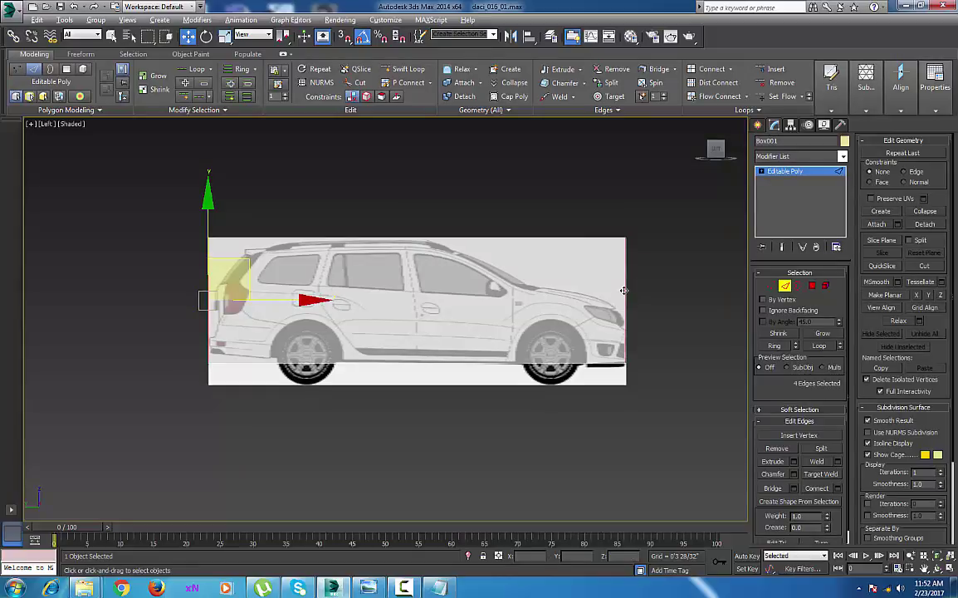
{"action": "left_click", "coordinate": [465, 239]}
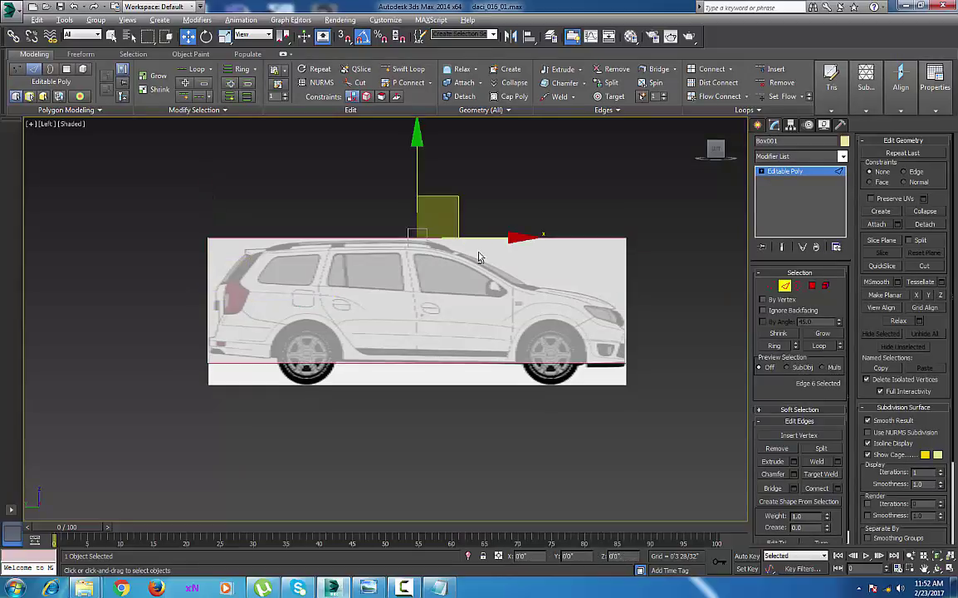
{"action": "right_click", "coordinate": [474, 249]}
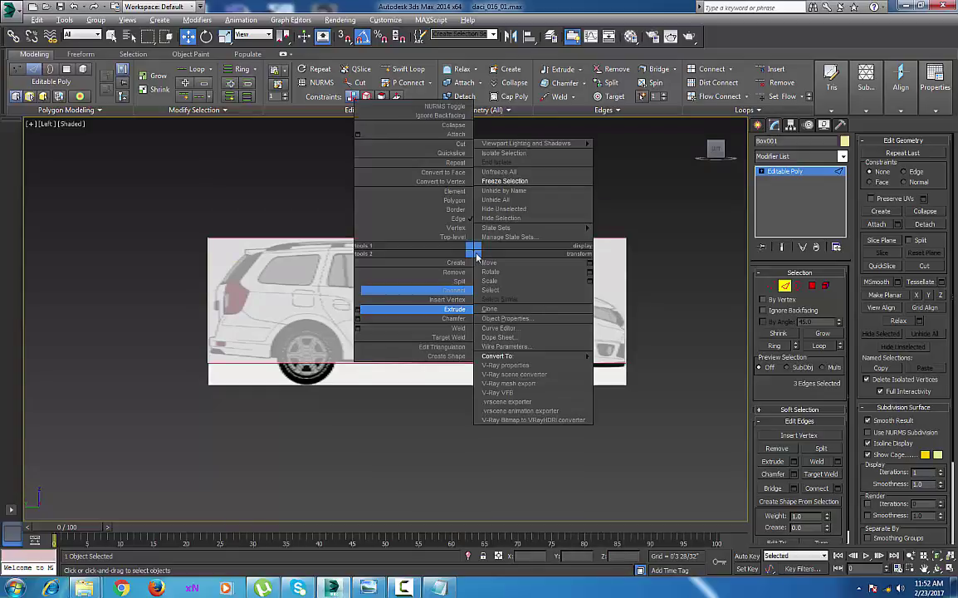
{"action": "left_click", "coordinate": [357, 290]}
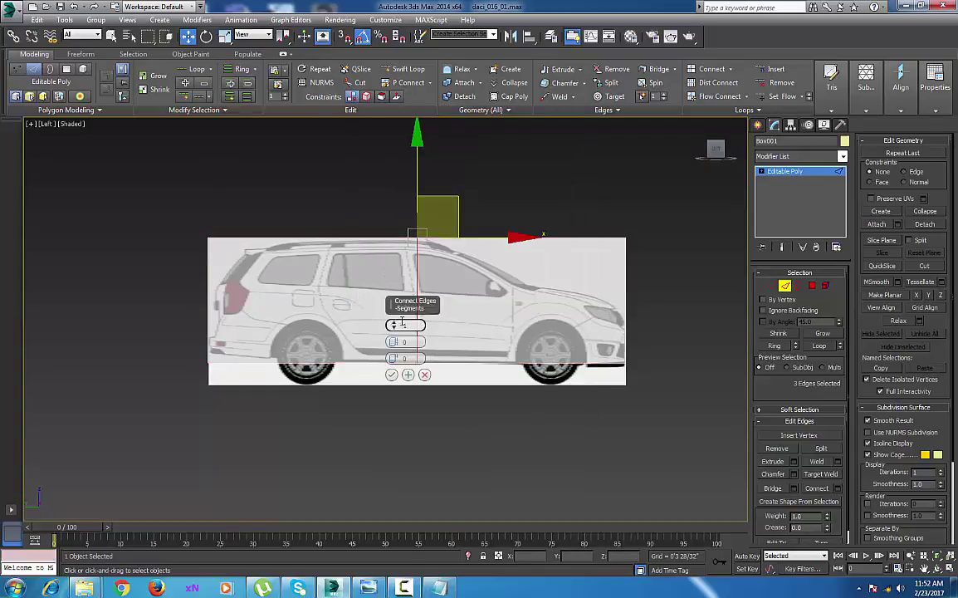
{"action": "left_click_drag", "start_coordinate": [396, 328], "coordinate": [395, 325]}
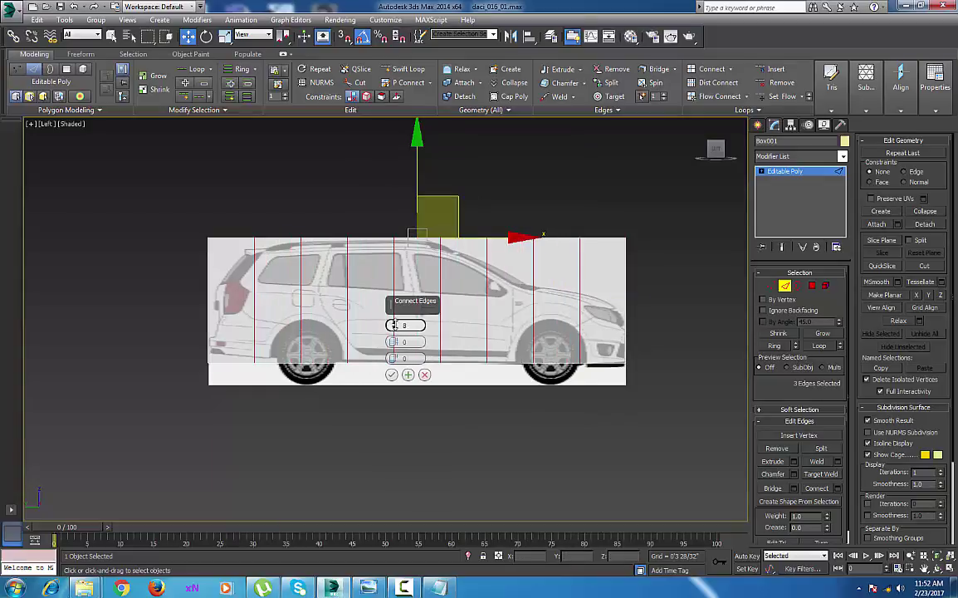
{"action": "left_click", "coordinate": [391, 375]}
Lower the top vertices of the three front columns by about 4'1" to the base of the windshield
{"action": "middle_click_drag", "start_coordinate": [485, 320], "coordinate": [494, 329]}
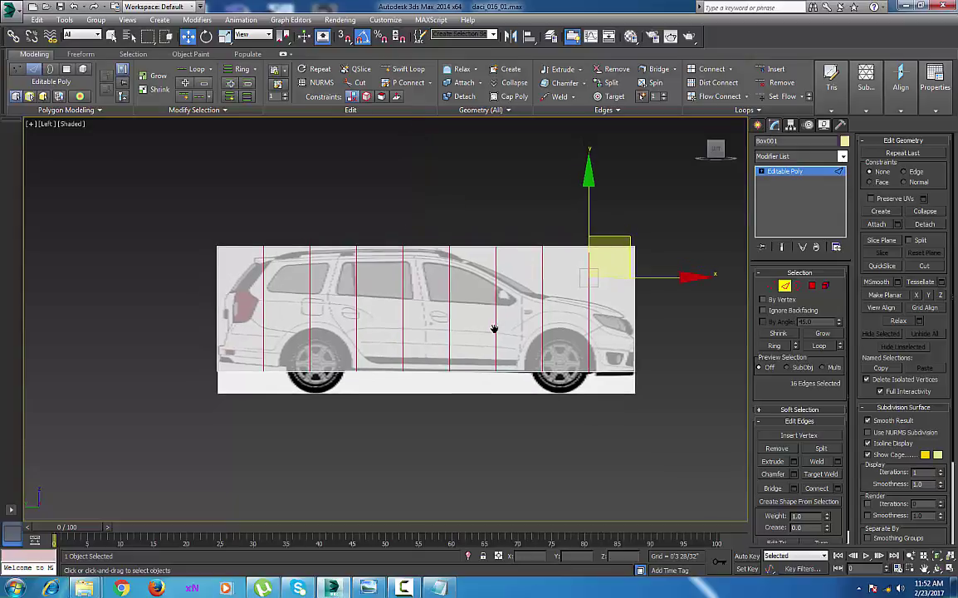
{"action": "scroll", "coordinate": [494, 329], "scroll_direction": "up", "scroll_amount": 3}
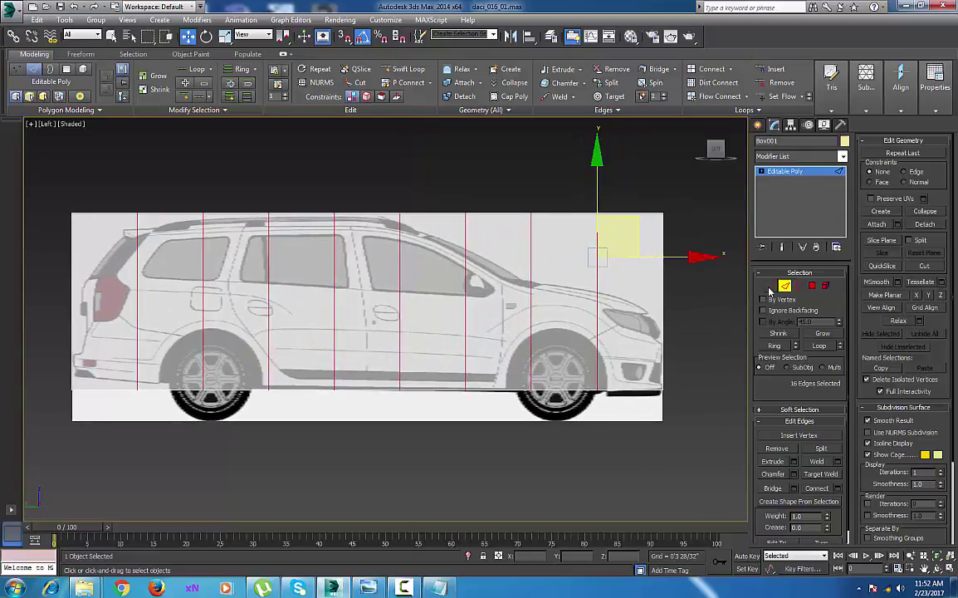
{"action": "left_click", "coordinate": [770, 286]}
{"action": "left_click_drag", "start_coordinate": [510, 193], "coordinate": [698, 281]}
{"action": "left_click_drag", "start_coordinate": [594, 163], "coordinate": [589, 229]}
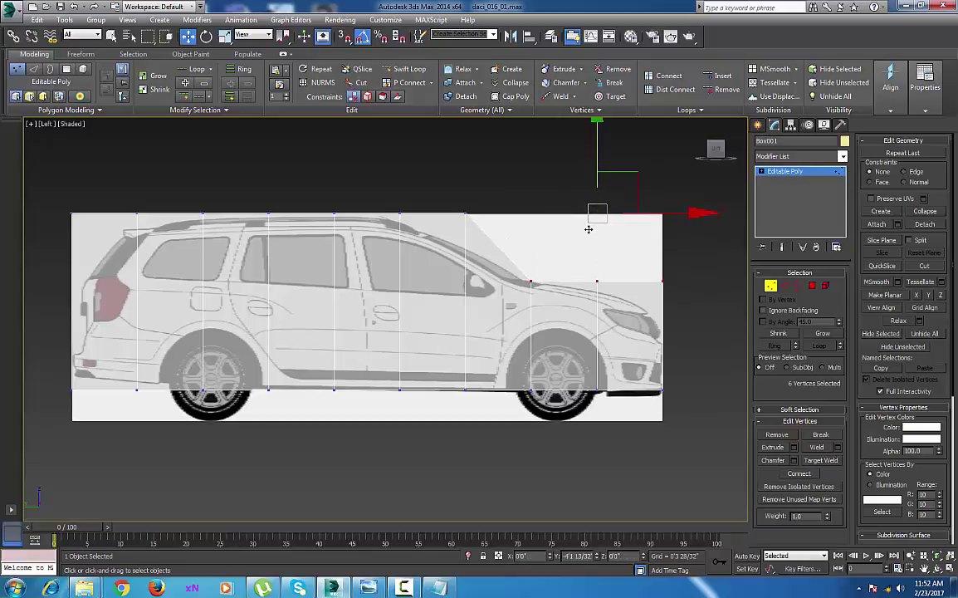
Lower the top vertices of the two frontmost columns, then the foremost ones further, to follow the hood's slope
{"action": "left_click_drag", "start_coordinate": [583, 271], "coordinate": [683, 313]}
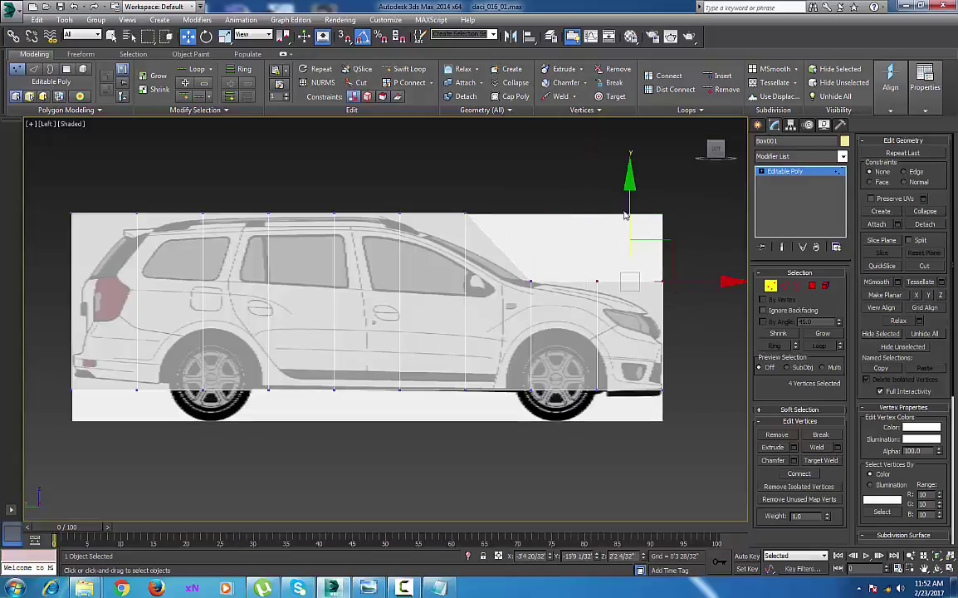
{"action": "left_click_drag", "start_coordinate": [627, 215], "coordinate": [631, 225]}
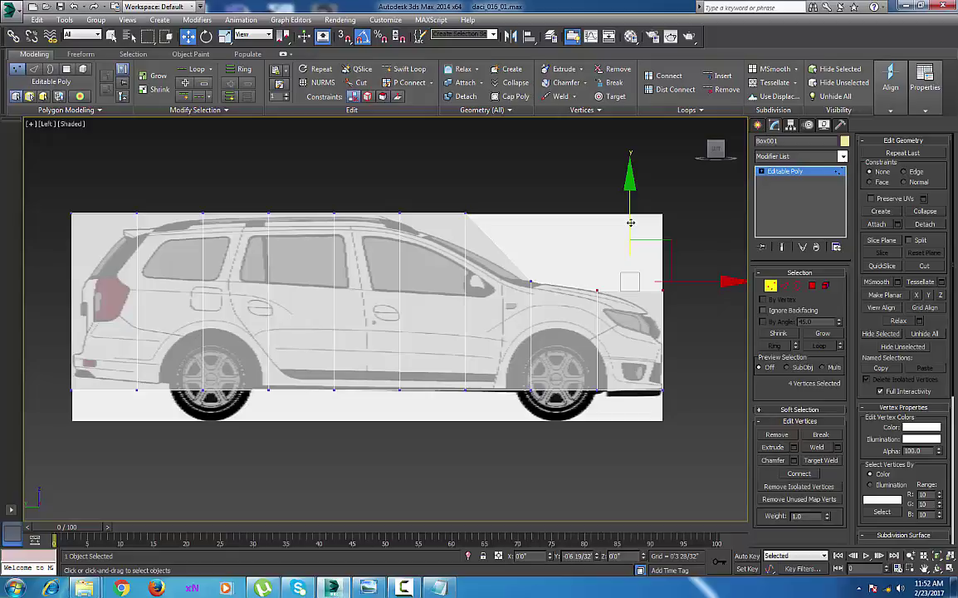
{"action": "middle_click_drag", "start_coordinate": [637, 302], "coordinate": [537, 285]}
{"action": "scroll", "coordinate": [540, 289], "scroll_direction": "up", "scroll_amount": 2}
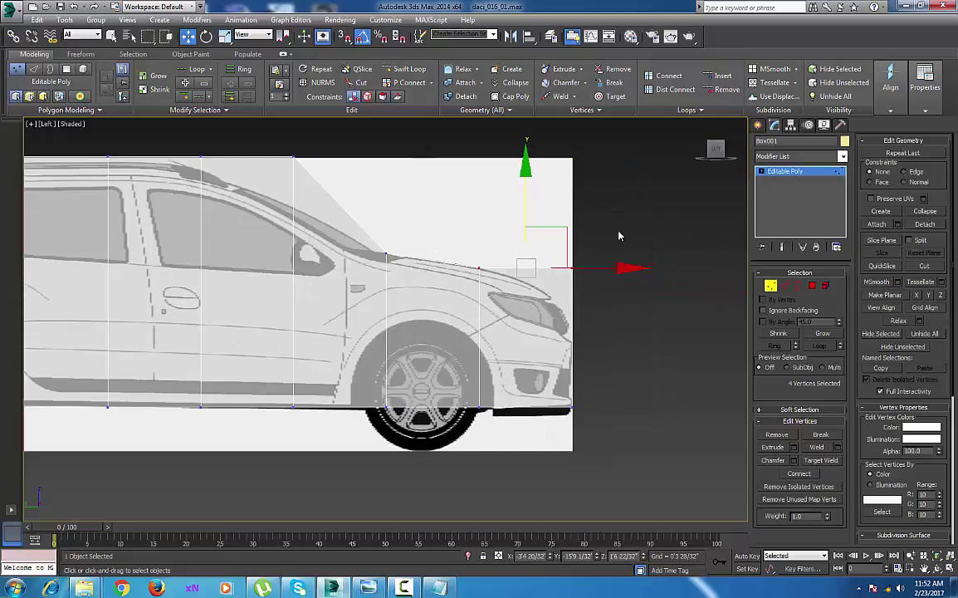
{"action": "left_click_drag", "start_coordinate": [617, 232], "coordinate": [534, 284]}
{"action": "left_click_drag", "start_coordinate": [571, 236], "coordinate": [575, 232]}
Lower the top vertices of the next two columns to follow the windshield and the front edge of the roof
{"action": "middle_click_drag", "start_coordinate": [418, 308], "coordinate": [648, 324]}
{"action": "left_click_drag", "start_coordinate": [518, 155], "coordinate": [553, 222]}
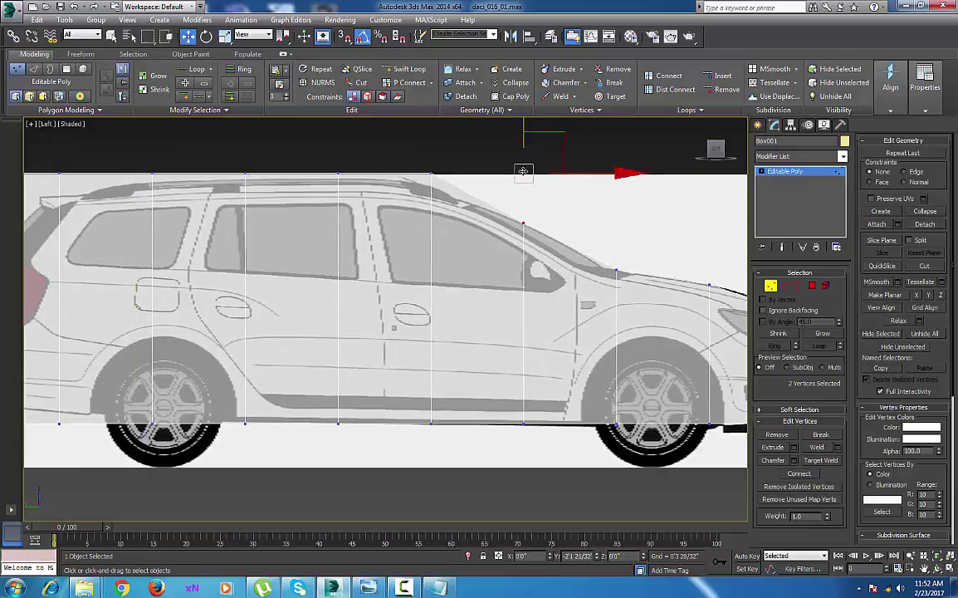
{"action": "left_click_drag", "start_coordinate": [523, 171], "coordinate": [523, 171]}
{"action": "middle_click_drag", "start_coordinate": [493, 298], "coordinate": [577, 354]}
{"action": "left_click_drag", "start_coordinate": [471, 202], "coordinate": [543, 258]}
{"action": "left_click_drag", "start_coordinate": [516, 166], "coordinate": [517, 186]}
Lower the top vertices of the next two roof columns, including the one through the rear door window, onto the side-view roofline
{"action": "middle_click_drag", "start_coordinate": [424, 241], "coordinate": [455, 247]}
{"action": "left_click_drag", "start_coordinate": [429, 203], "coordinate": [463, 247]}
{"action": "scroll", "coordinate": [462, 260], "scroll_direction": "up", "scroll_amount": 2}
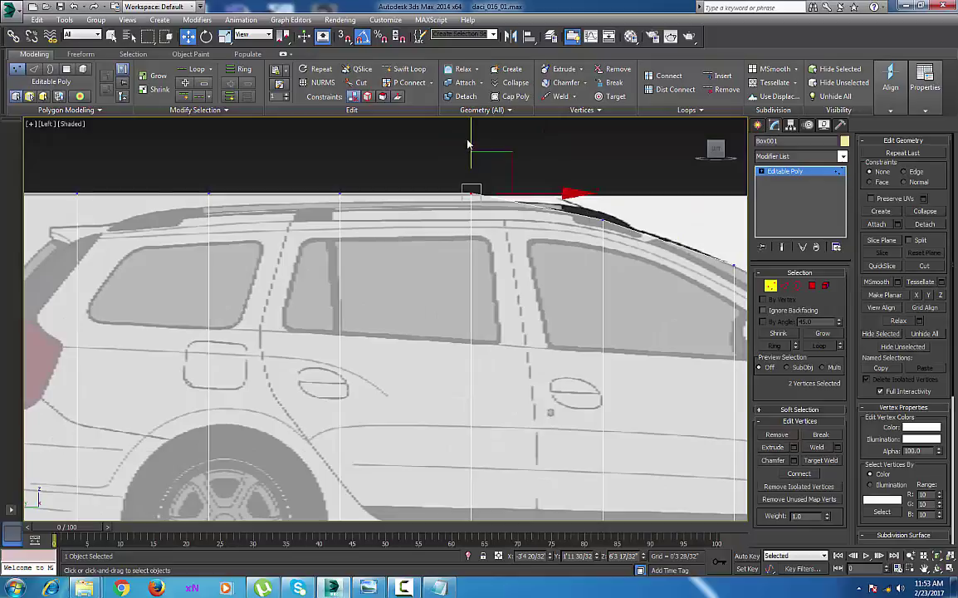
{"action": "left_click_drag", "start_coordinate": [471, 141], "coordinate": [426, 157]}
{"action": "middle_click_drag", "start_coordinate": [355, 258], "coordinate": [503, 210]}
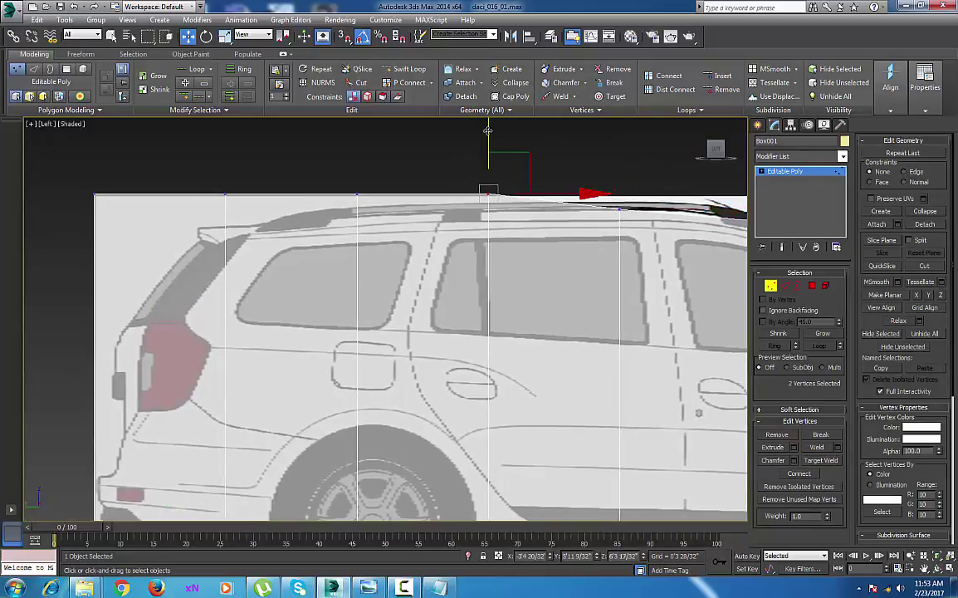
{"action": "left_click_drag", "start_coordinate": [488, 131], "coordinate": [465, 172]}
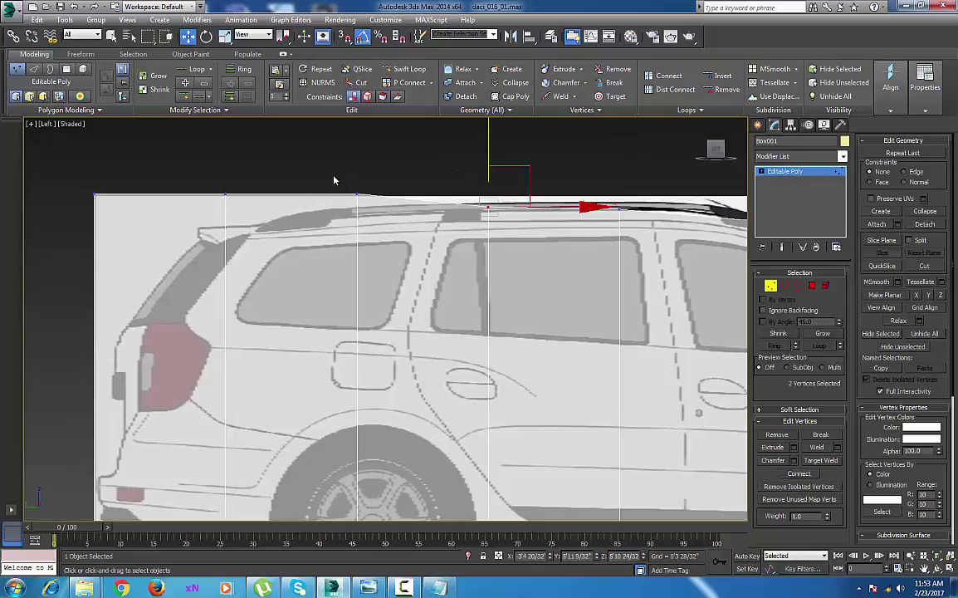
Lower the top vertices of the three rearmost columns to follow the roof's slope down to the tailgate
{"action": "left_click_drag", "start_coordinate": [334, 181], "coordinate": [382, 221]}
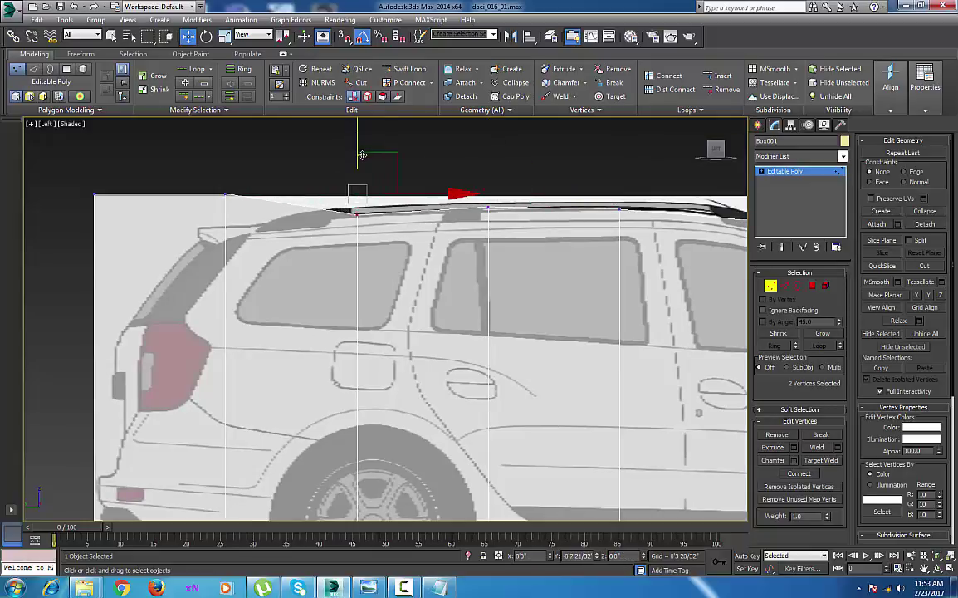
{"action": "left_click_drag", "start_coordinate": [355, 132], "coordinate": [246, 214]}
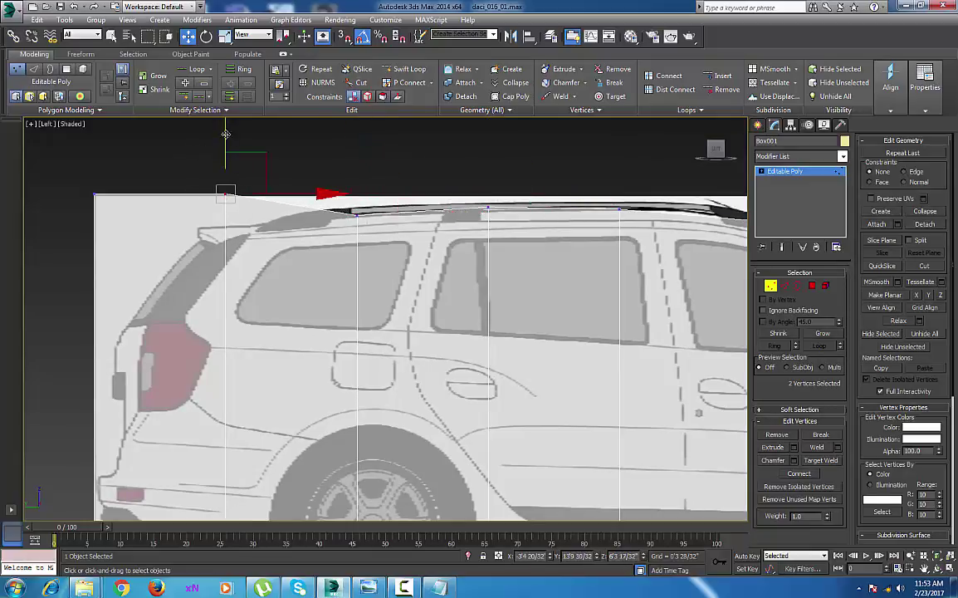
{"action": "left_click_drag", "start_coordinate": [225, 134], "coordinate": [173, 198]}
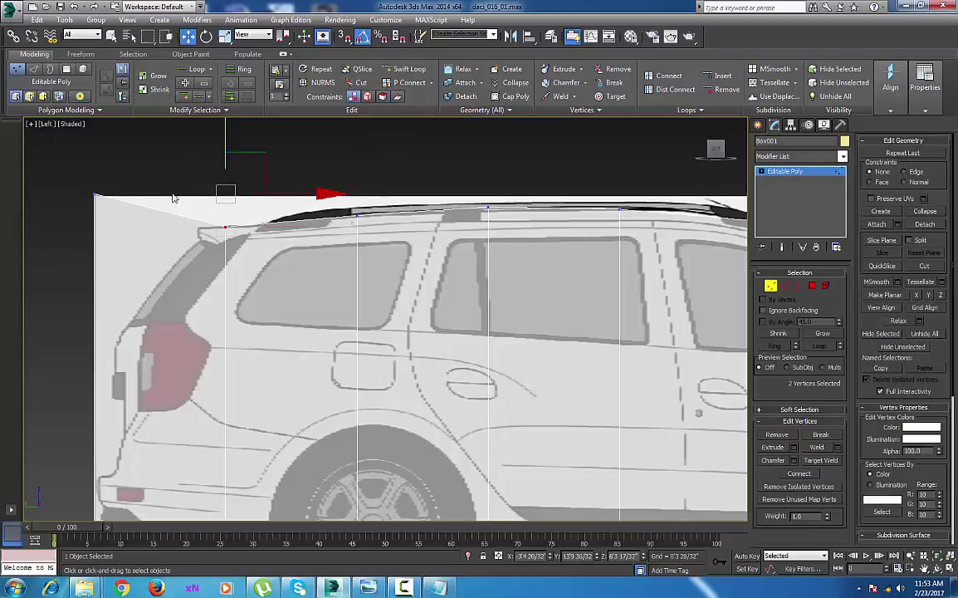
{"action": "middle_click_drag", "start_coordinate": [173, 198], "coordinate": [177, 238]}
{"action": "left_click_drag", "start_coordinate": [171, 191], "coordinate": [169, 166]}
In the top view, move all 20 outer side vertices inward by about 1 3/32" to match the car's side outline
{"action": "scroll", "coordinate": [274, 341], "scroll_direction": "down", "scroll_amount": 4}
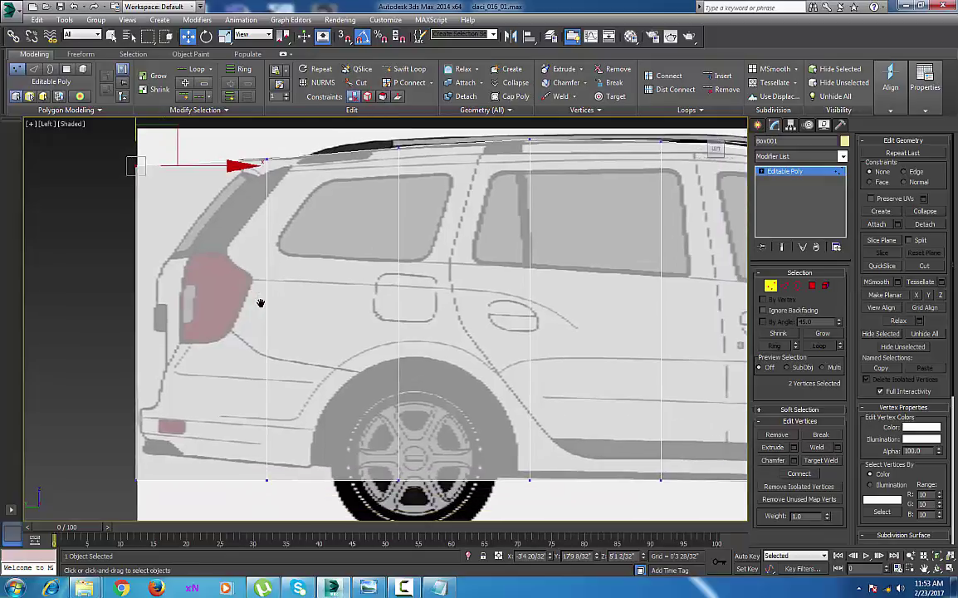
{"action": "scroll", "coordinate": [230, 329], "scroll_direction": "down", "scroll_amount": 2}
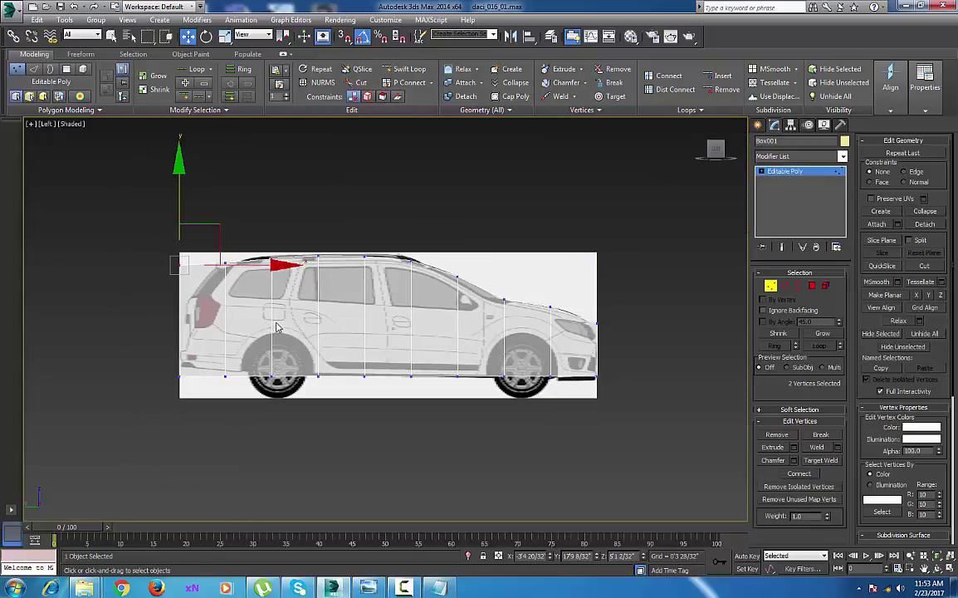
{"action": "left_click", "coordinate": [457, 277]}
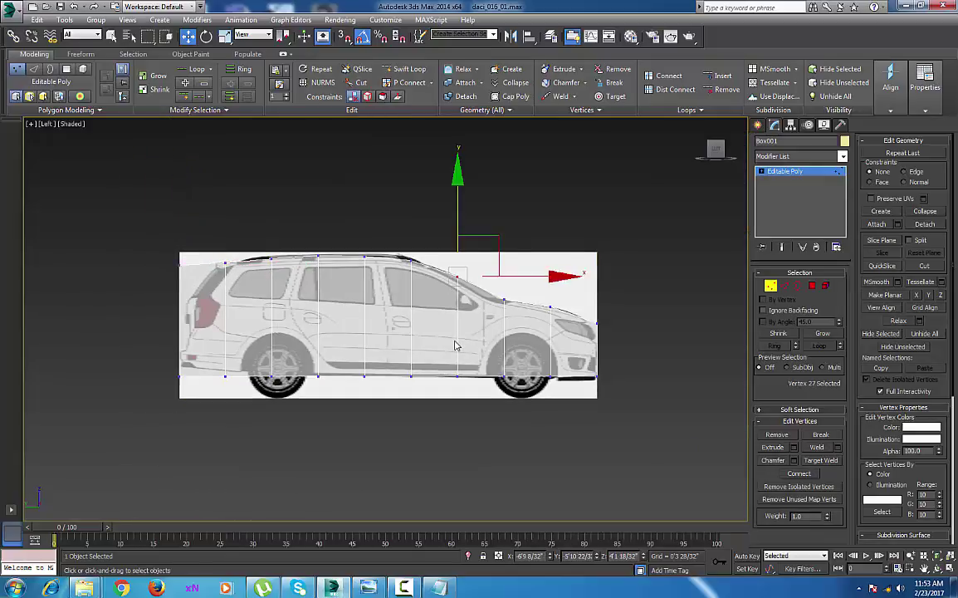
{"action": "key", "text": "t"}
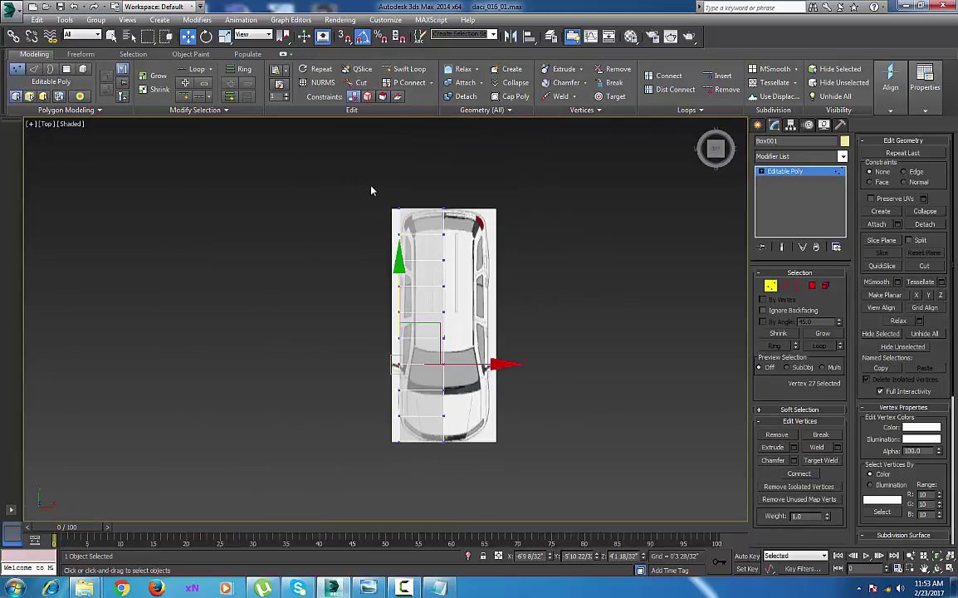
{"action": "left_click_drag", "start_coordinate": [431, 494], "coordinate": [431, 494]}
{"action": "scroll", "coordinate": [400, 332], "scroll_direction": "up", "scroll_amount": 5}
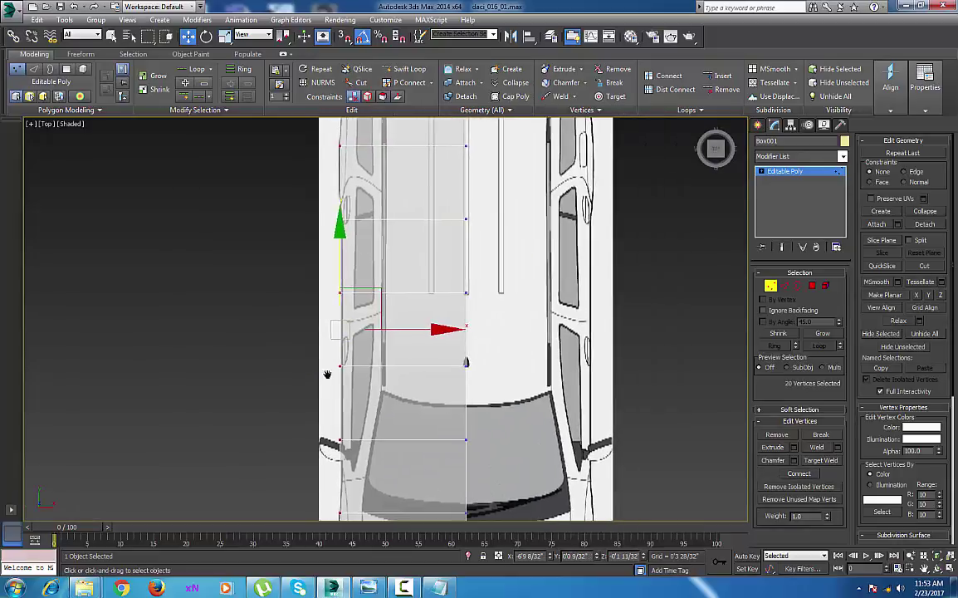
{"action": "scroll", "coordinate": [399, 332], "scroll_direction": "up", "scroll_amount": 5}
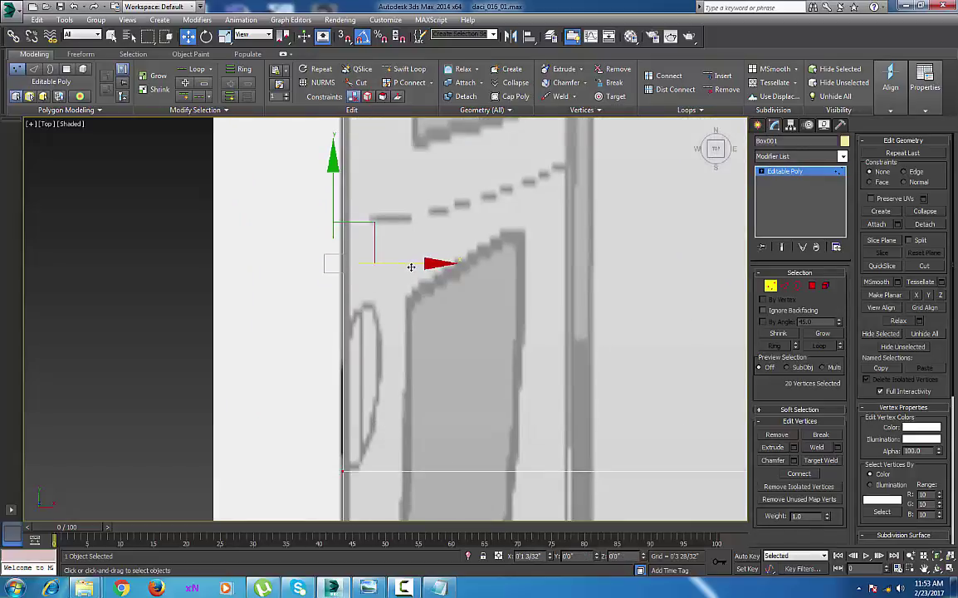
Keep only the 10 upper outer vertices selected and move them inward by about 2'2" to the roof's side edge in the top view
{"action": "scroll", "coordinate": [430, 355], "scroll_direction": "down", "scroll_amount": 3}
{"action": "scroll", "coordinate": [430, 355], "scroll_direction": "down", "scroll_amount": 5}
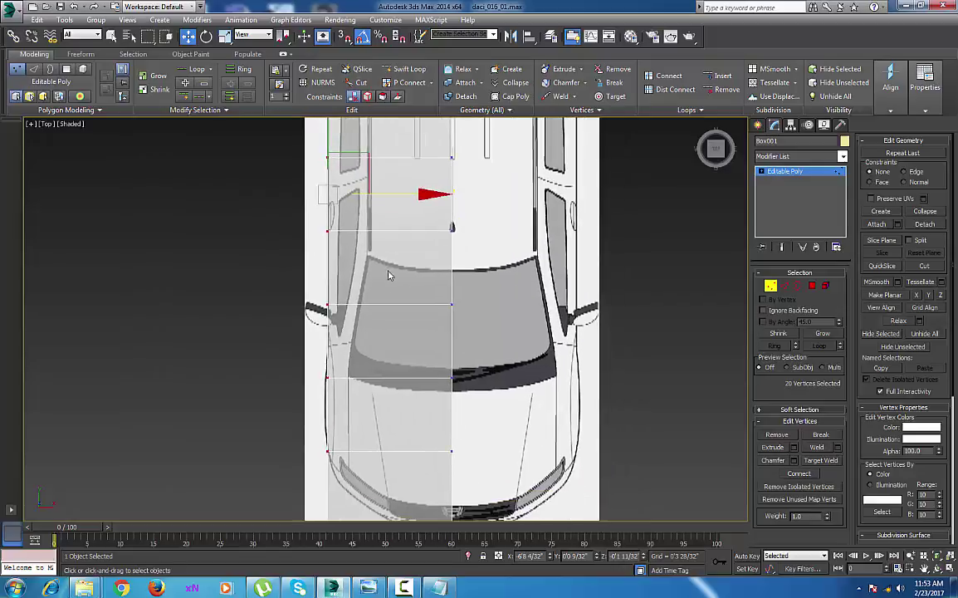
{"action": "middle_click_drag", "start_coordinate": [381, 344], "coordinate": [385, 341]}
{"action": "key", "text": "l"}
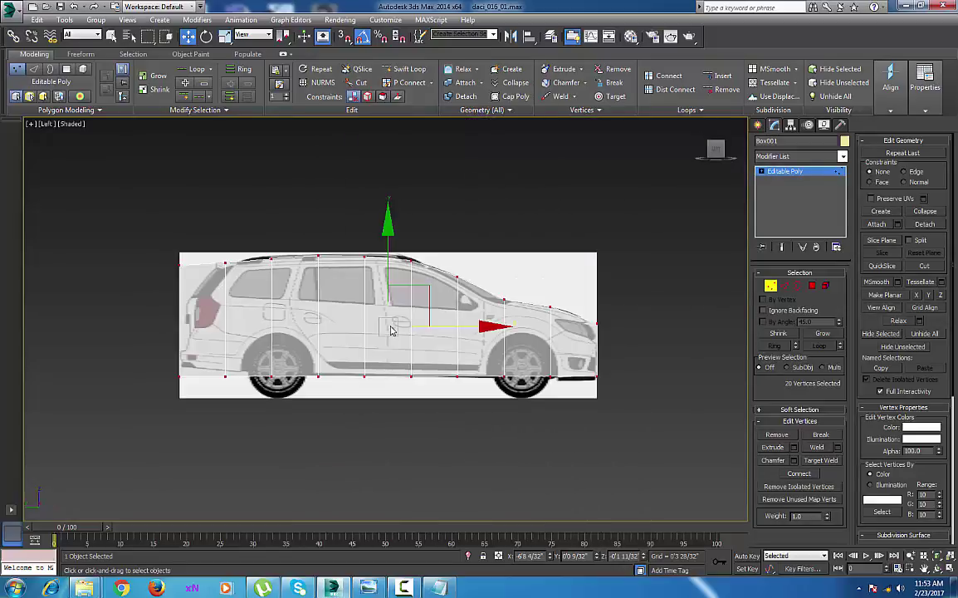
{"action": "scroll", "coordinate": [391, 330], "scroll_direction": "up", "scroll_amount": 3}
{"action": "left_click_drag", "start_coordinate": [540, 381], "coordinate": [724, 332], "text": "alt"}
{"action": "key", "text": "t"}
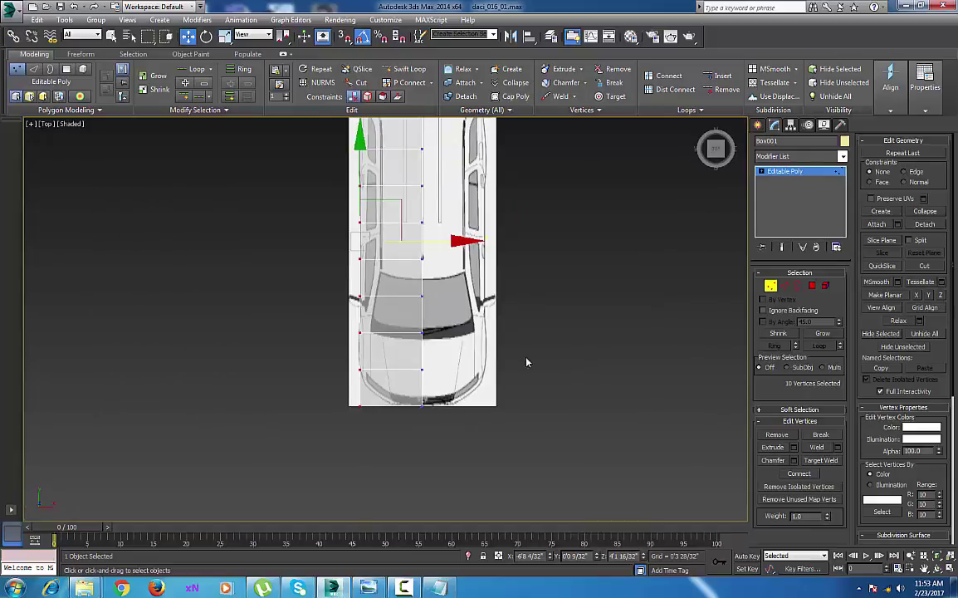
{"action": "middle_click_drag", "start_coordinate": [400, 256], "coordinate": [445, 343]}
{"action": "scroll", "coordinate": [445, 343], "scroll_direction": "up", "scroll_amount": 3}
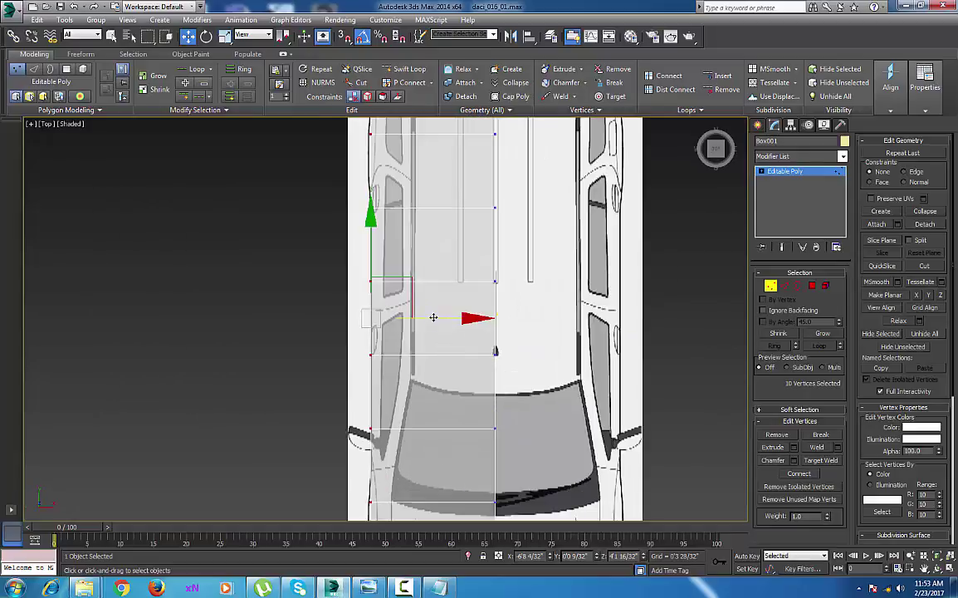
{"action": "left_click_drag", "start_coordinate": [433, 317], "coordinate": [472, 317]}
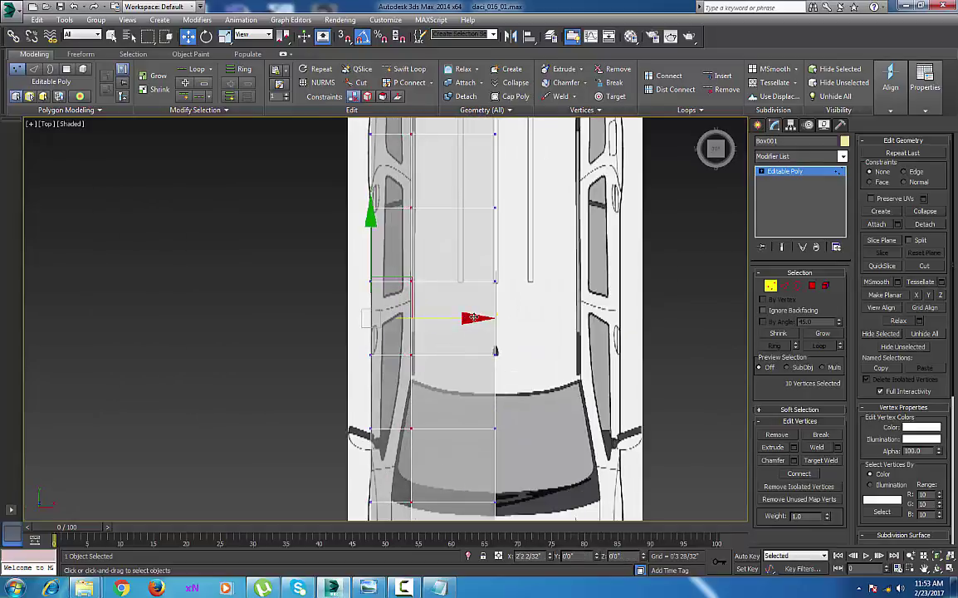
Move the upper vertices at the windshield's middle and base outward to follow the windshield's side edge in the top view
{"action": "middle_click_drag", "start_coordinate": [419, 411], "coordinate": [410, 295]}
{"action": "left_click", "coordinate": [404, 312]}
{"action": "left_click_drag", "start_coordinate": [478, 314], "coordinate": [467, 315]}
{"action": "middle_click_drag", "start_coordinate": [432, 380], "coordinate": [435, 306]}
{"action": "scroll", "coordinate": [413, 335], "scroll_direction": "up", "scroll_amount": 3}
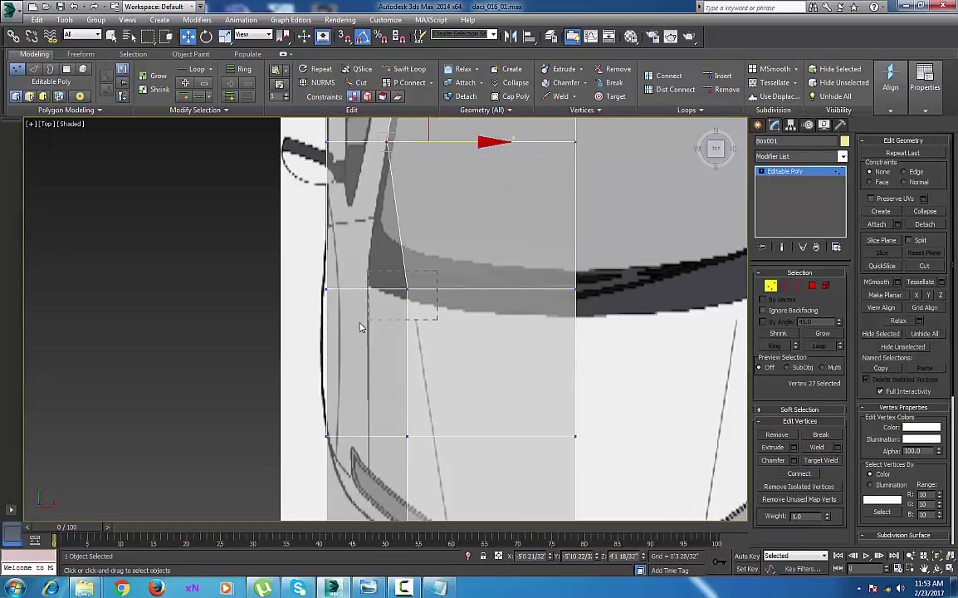
{"action": "left_click", "coordinate": [407, 289]}
{"action": "left_click_drag", "start_coordinate": [489, 290], "coordinate": [451, 292]}
Move the two frontmost upper vertices outward by about 1' to line up with the hood's side edge
{"action": "middle_click_drag", "start_coordinate": [383, 353], "coordinate": [383, 197]}
{"action": "left_click_drag", "start_coordinate": [441, 475], "coordinate": [440, 473]}
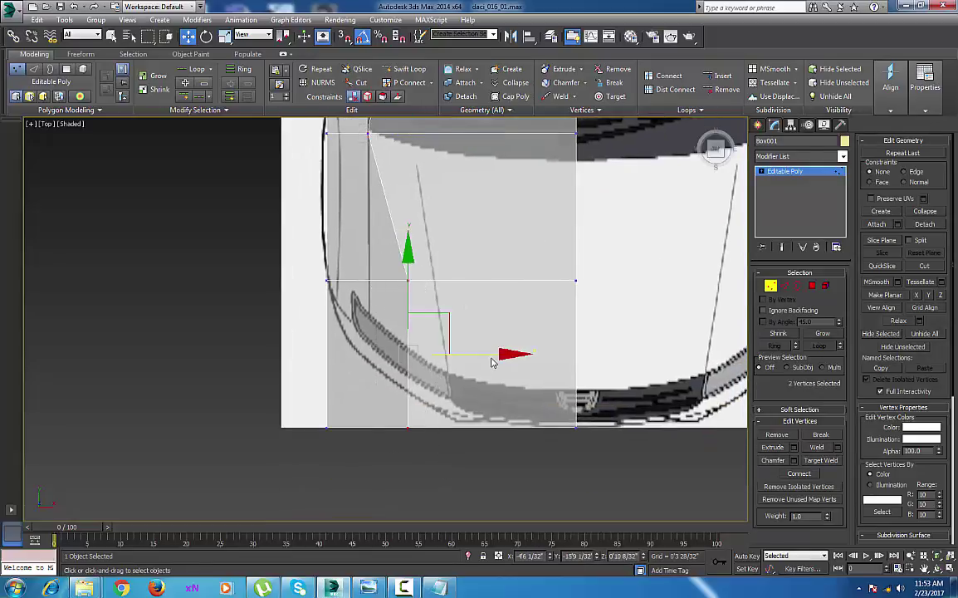
{"action": "left_click_drag", "start_coordinate": [486, 355], "coordinate": [417, 358]}
Shift the row of vertices near the rear window forward, and nudge its upper outer vertex outward onto the roof's side edge
{"action": "middle_click_drag", "start_coordinate": [436, 344], "coordinate": [433, 449]}
{"action": "scroll", "coordinate": [432, 443], "scroll_direction": "down", "scroll_amount": 6}
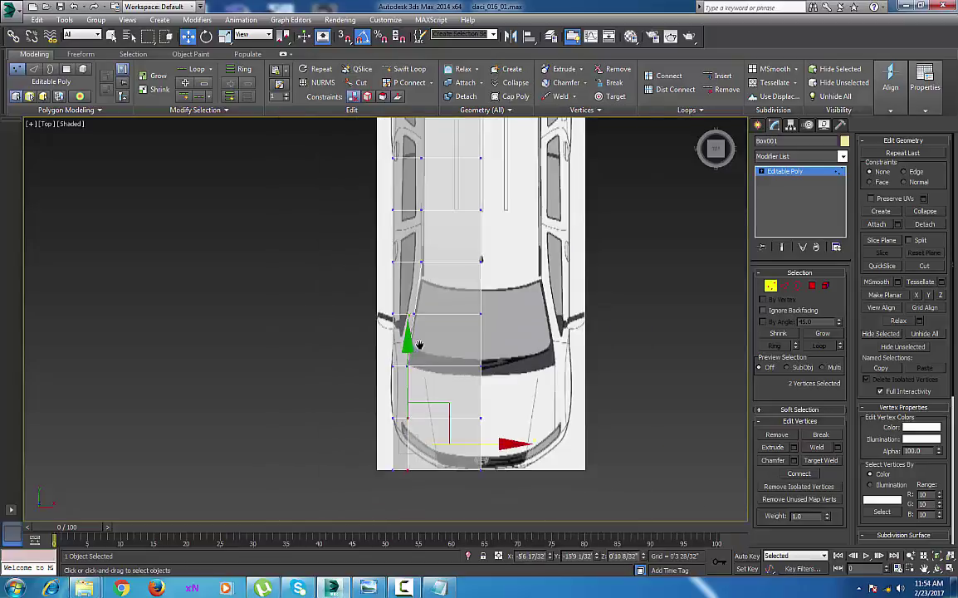
{"action": "middle_click_drag", "start_coordinate": [417, 194], "coordinate": [421, 295]}
{"action": "middle_click_drag", "start_coordinate": [430, 252], "coordinate": [458, 421]}
{"action": "scroll", "coordinate": [464, 366], "scroll_direction": "up", "scroll_amount": 4}
{"action": "middle_click_drag", "start_coordinate": [465, 358], "coordinate": [463, 421]}
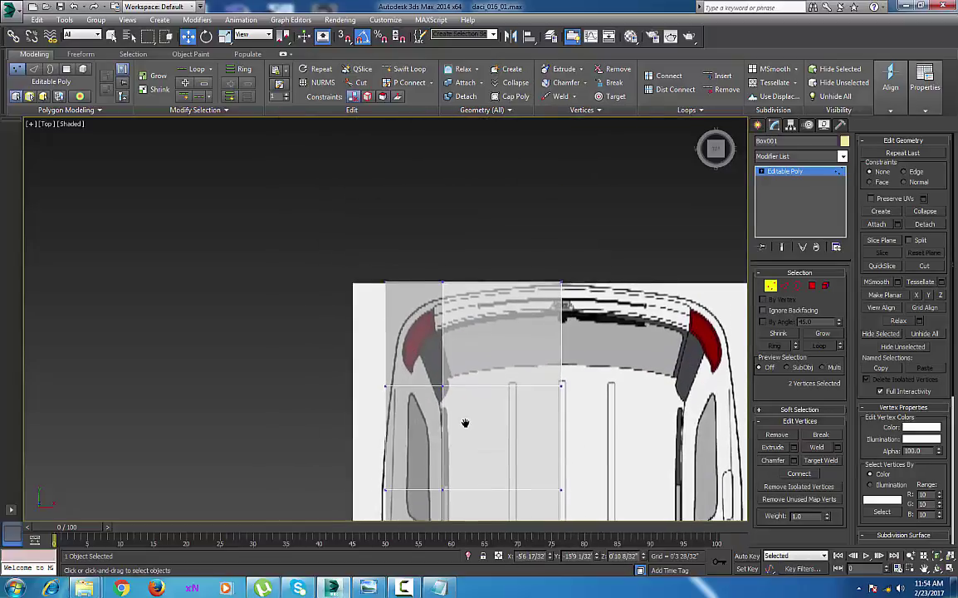
{"action": "scroll", "coordinate": [464, 425], "scroll_direction": "up", "scroll_amount": 2}
{"action": "left_click_drag", "start_coordinate": [631, 359], "coordinate": [349, 391]}
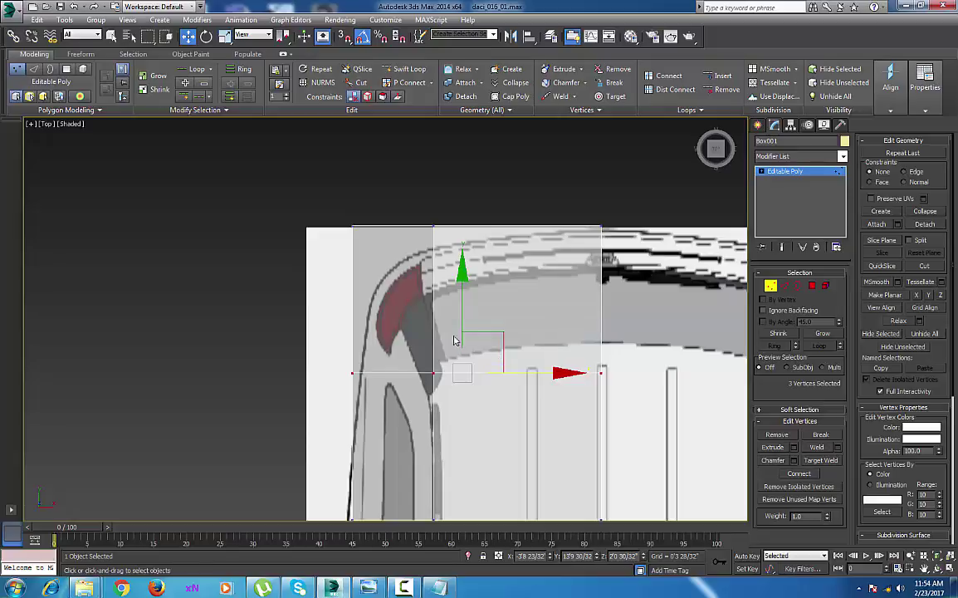
{"action": "left_click_drag", "start_coordinate": [455, 340], "coordinate": [464, 331]}
{"action": "left_click_drag", "start_coordinate": [407, 385], "coordinate": [472, 425]}
{"action": "left_click_drag", "start_coordinate": [500, 393], "coordinate": [496, 394]}
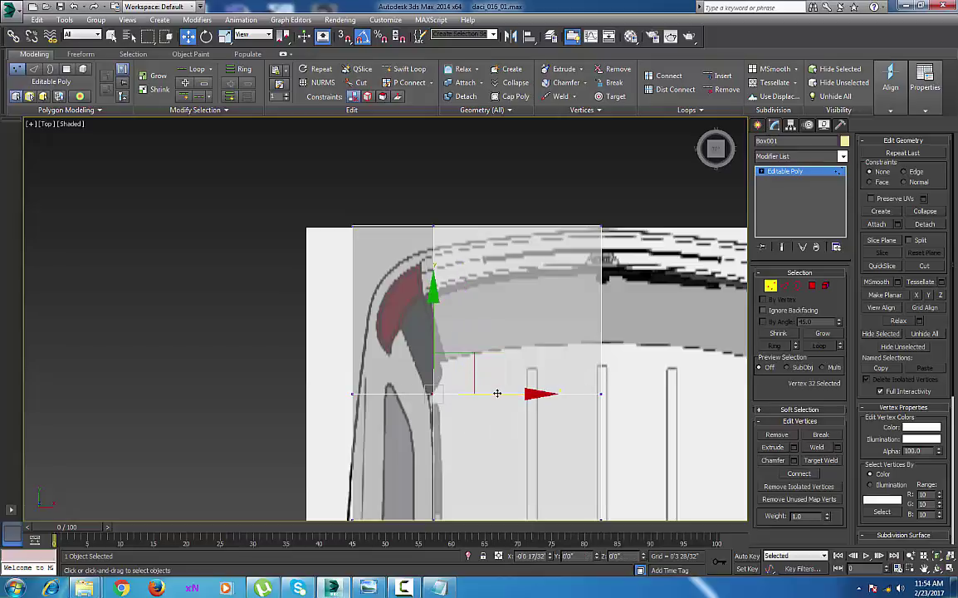
Move the rear upper outer vertex about 1'8" outward and 10" forward, toward the rear corner of the body
{"action": "left_click_drag", "start_coordinate": [457, 275], "coordinate": [459, 277]}
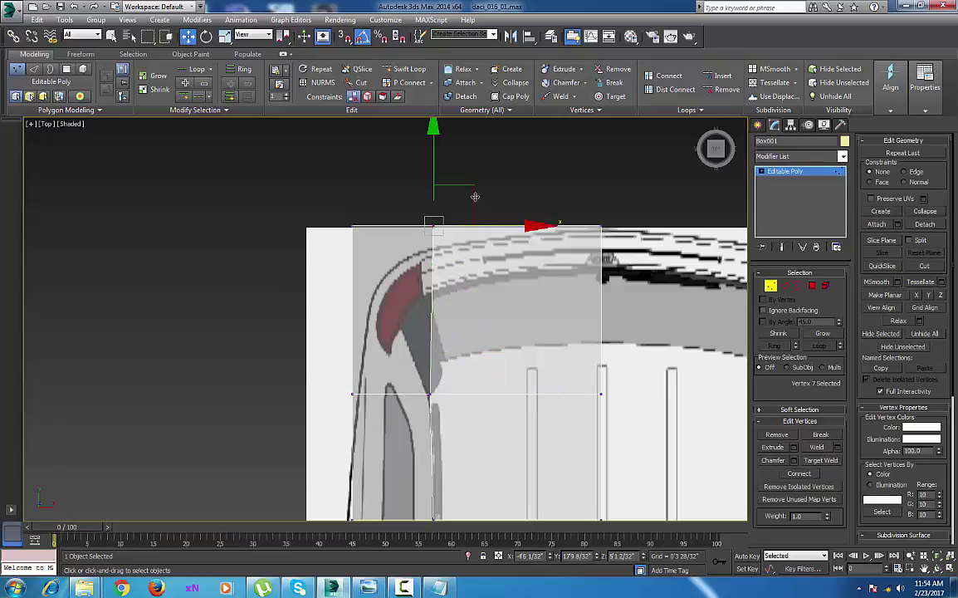
{"action": "left_click_drag", "start_coordinate": [475, 185], "coordinate": [413, 217]}
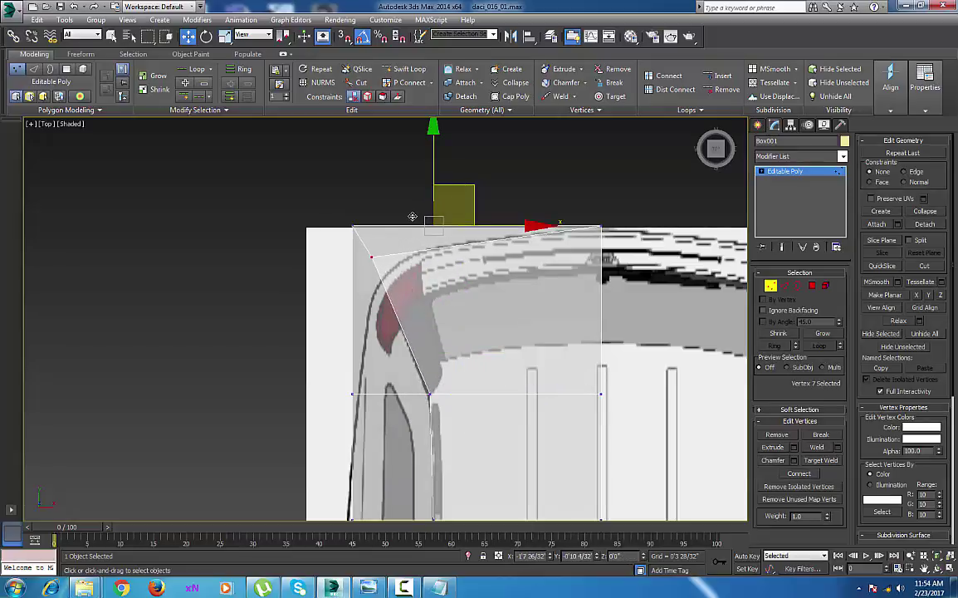
{"action": "left_click", "coordinate": [352, 225]}
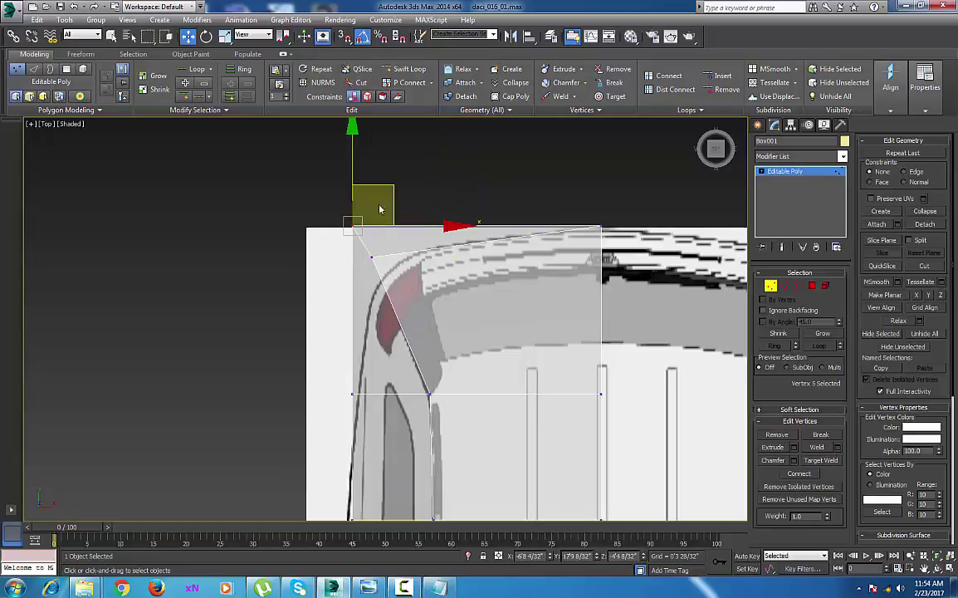
{"action": "left_click", "coordinate": [372, 256]}
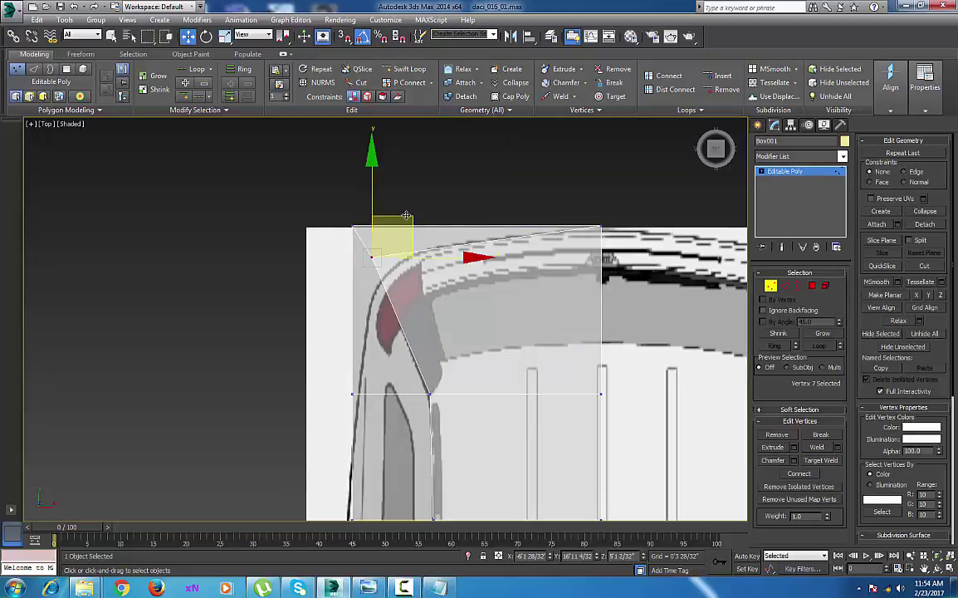
Move the rear upper centerline vertex forward to the roof's rear edge above the rear window
{"action": "left_click", "coordinate": [595, 230]}
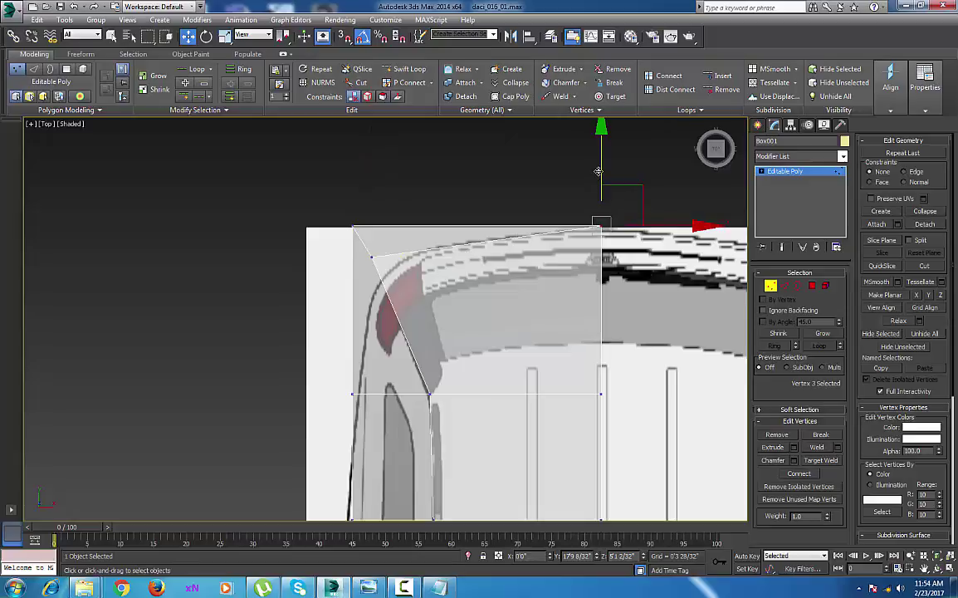
{"action": "left_click_drag", "start_coordinate": [600, 172], "coordinate": [603, 218]}
{"action": "left_click_drag", "start_coordinate": [602, 166], "coordinate": [404, 315]}
Set the Edge constraint and slide the rear upper outer vertex forward along its edge to the roof's rear corner
{"action": "left_click", "coordinate": [373, 256]}
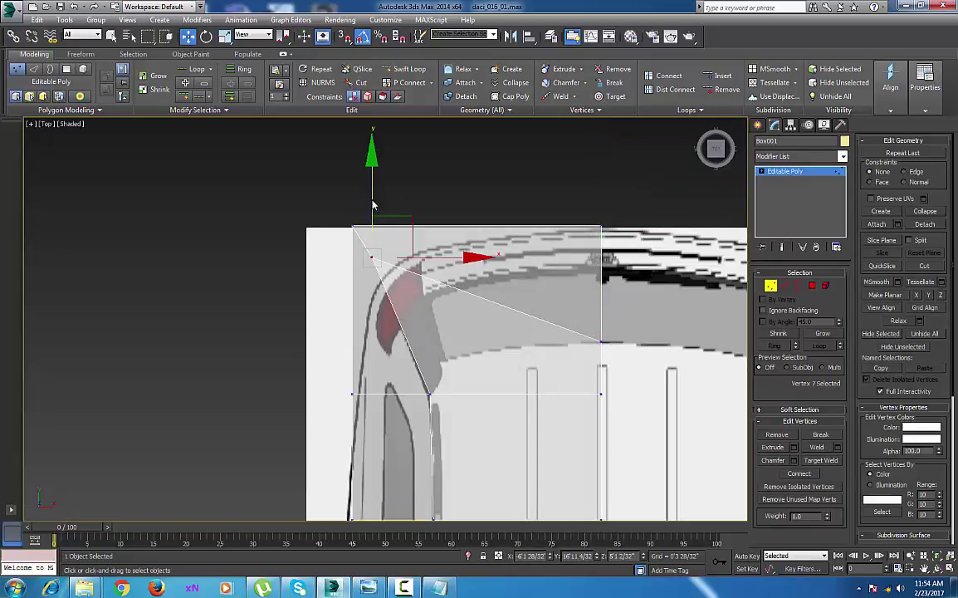
{"action": "left_click", "coordinate": [408, 223]}
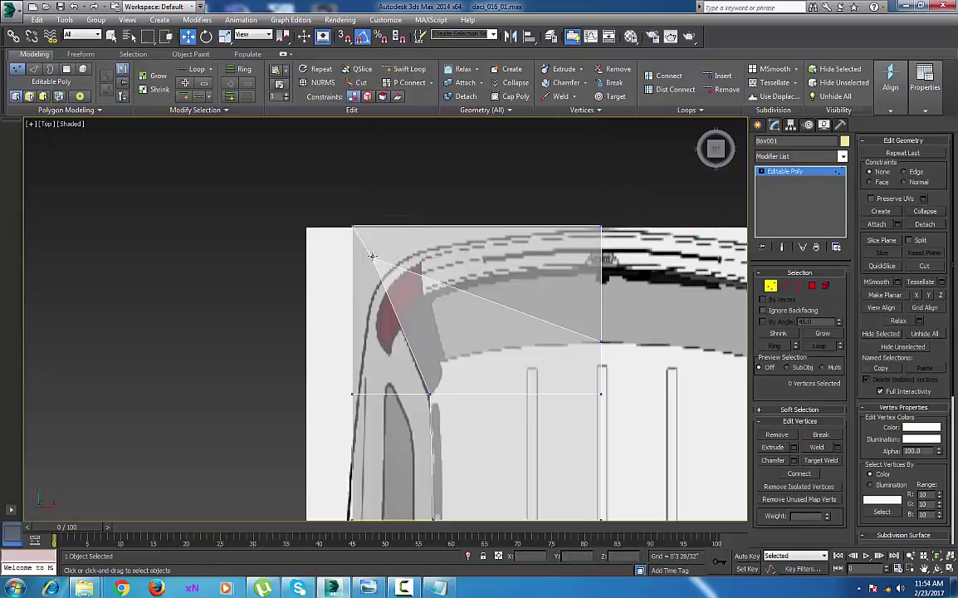
{"action": "left_click", "coordinate": [373, 256]}
{"action": "left_click", "coordinate": [905, 172]}
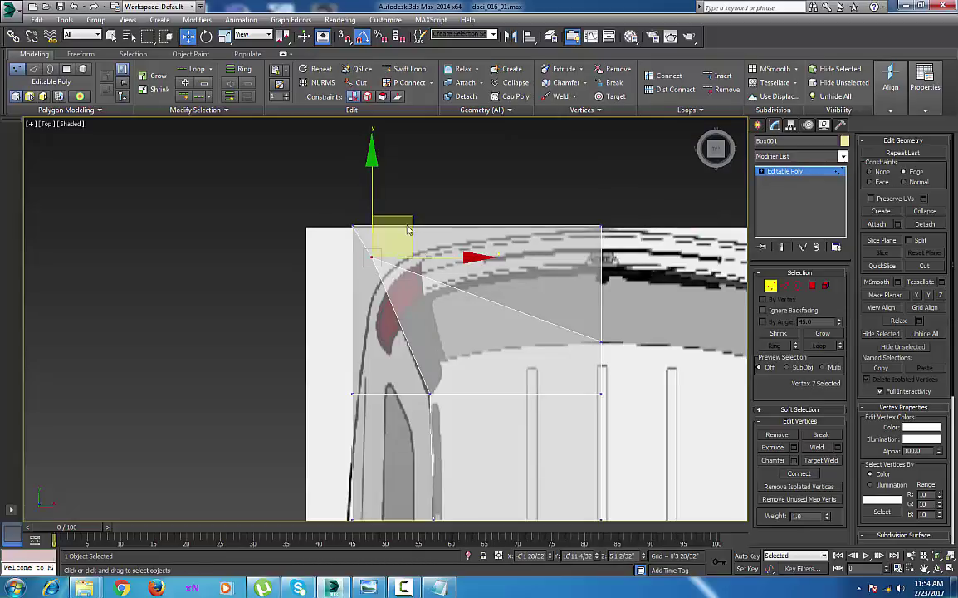
{"action": "left_click_drag", "start_coordinate": [395, 241], "coordinate": [468, 319]}
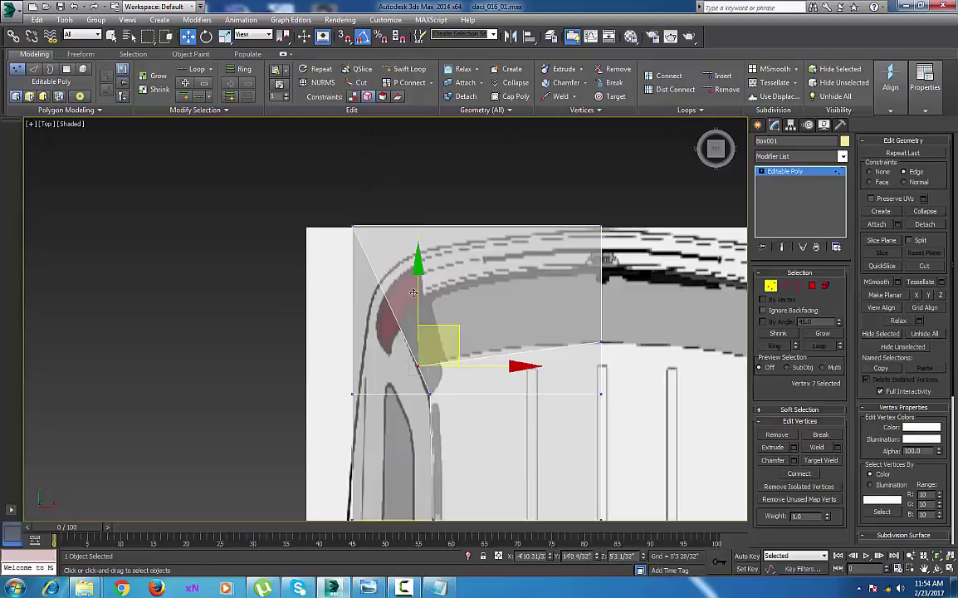
Move the rear lower corner vertex onto the taillight's outer curve and the lower centerline vertex slightly forward to the rear bumper outline
{"action": "left_click_drag", "start_coordinate": [322, 192], "coordinate": [383, 253]}
{"action": "left_click_drag", "start_coordinate": [382, 183], "coordinate": [418, 218]}
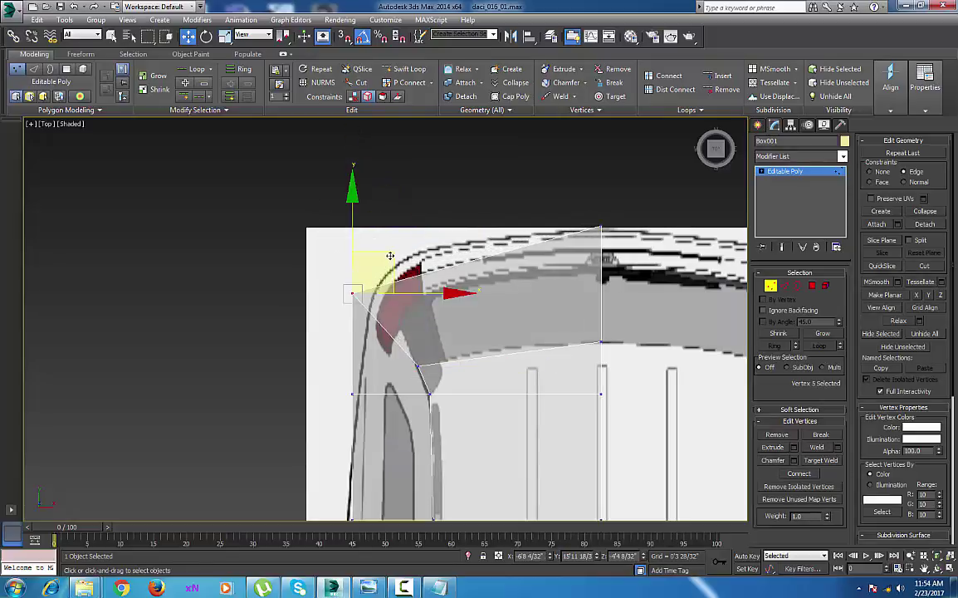
{"action": "left_click_drag", "start_coordinate": [390, 255], "coordinate": [410, 238]}
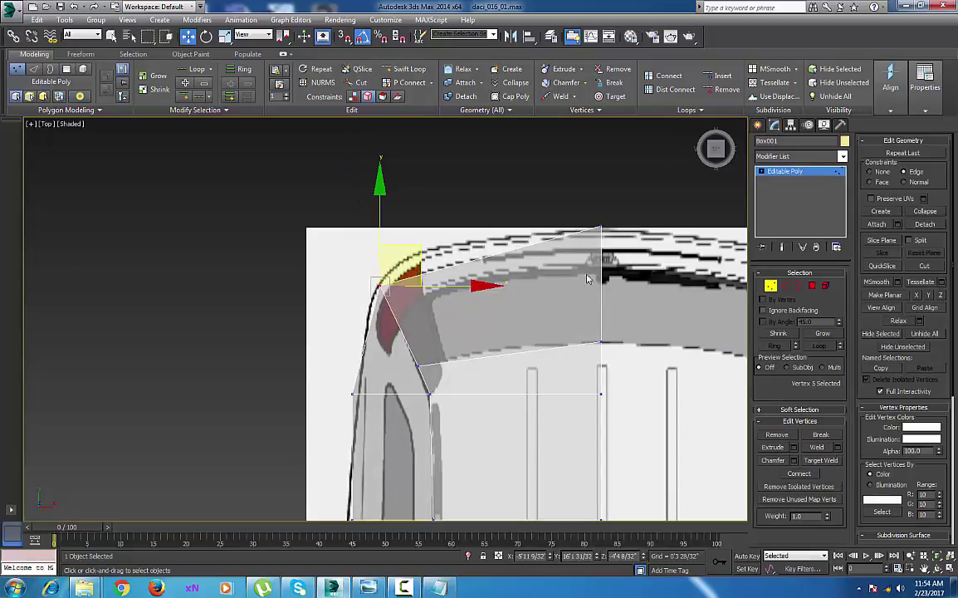
{"action": "left_click_drag", "start_coordinate": [573, 187], "coordinate": [611, 262]}
{"action": "left_click_drag", "start_coordinate": [602, 173], "coordinate": [603, 174]}
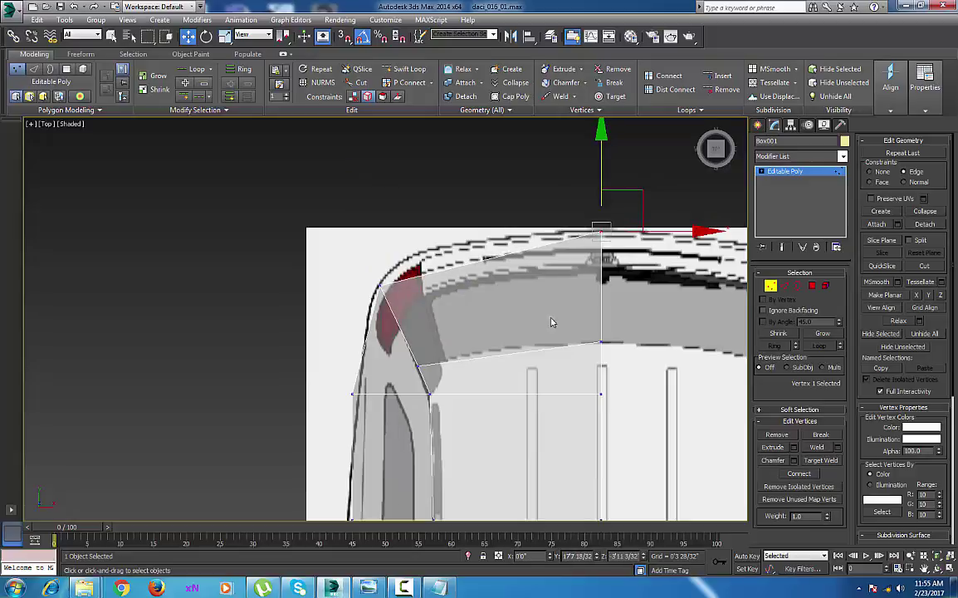
Move the front upper outer vertex about 3' rearward onto the headlight's inner edge in the top view
{"action": "scroll", "coordinate": [552, 324], "scroll_direction": "down", "scroll_amount": 10}
{"action": "middle_click_drag", "start_coordinate": [467, 346], "coordinate": [461, 306]}
{"action": "scroll", "coordinate": [471, 306], "scroll_direction": "up", "scroll_amount": 2}
{"action": "scroll", "coordinate": [408, 388], "scroll_direction": "up", "scroll_amount": 5}
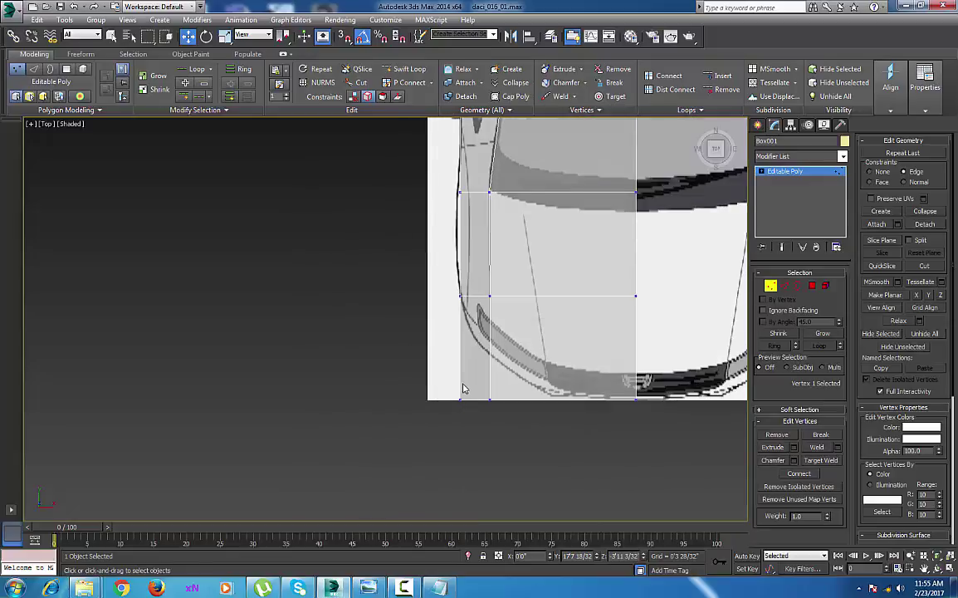
{"action": "left_click", "coordinate": [490, 399]}
{"action": "left_click_drag", "start_coordinate": [498, 357], "coordinate": [496, 266]}
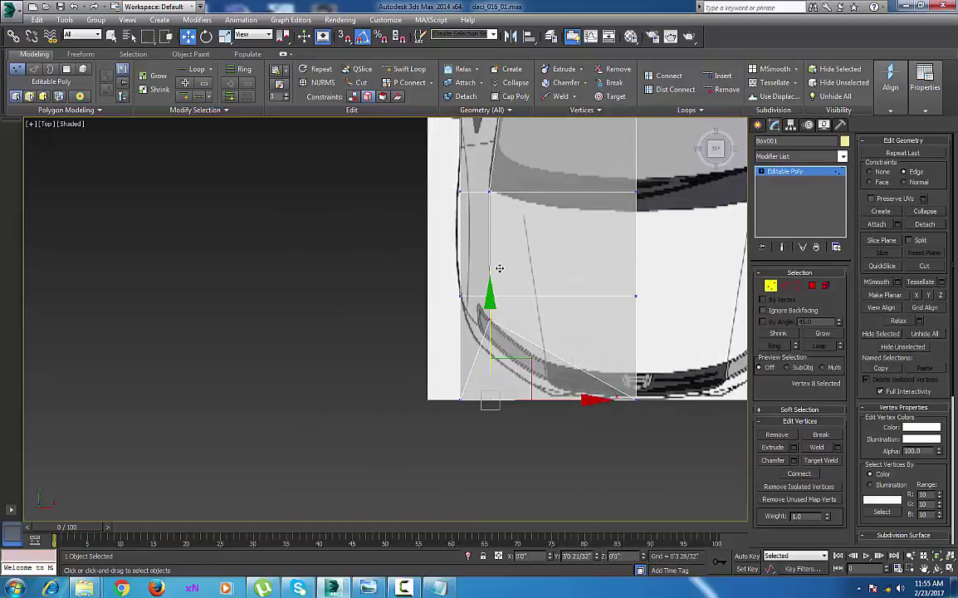
Move the front upper centerline vertex about 1' rearward to the hood's front edge and the lower one slightly rearward to the bumper outline
{"action": "left_click", "coordinate": [637, 400]}
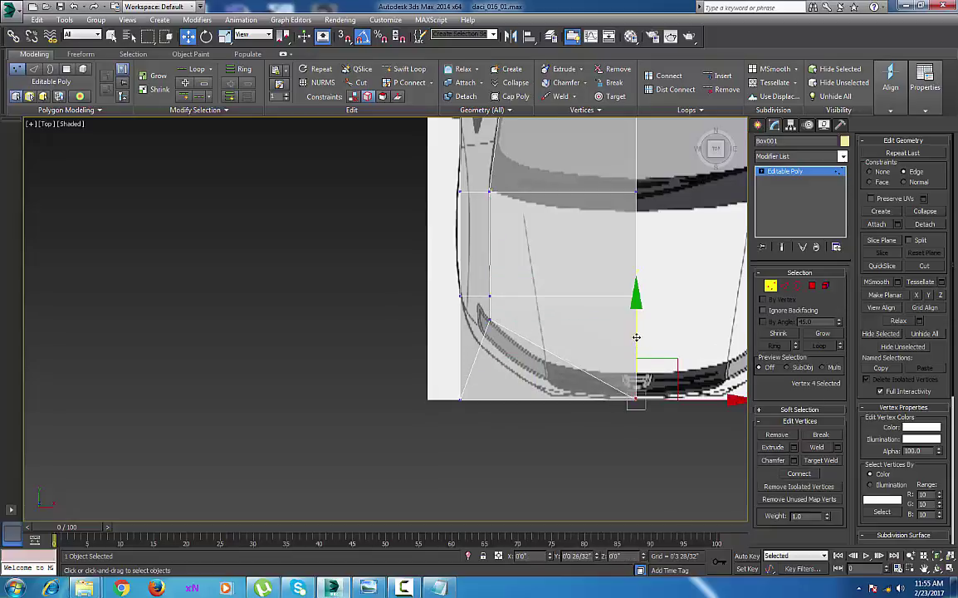
{"action": "left_click_drag", "start_coordinate": [638, 349], "coordinate": [637, 323]}
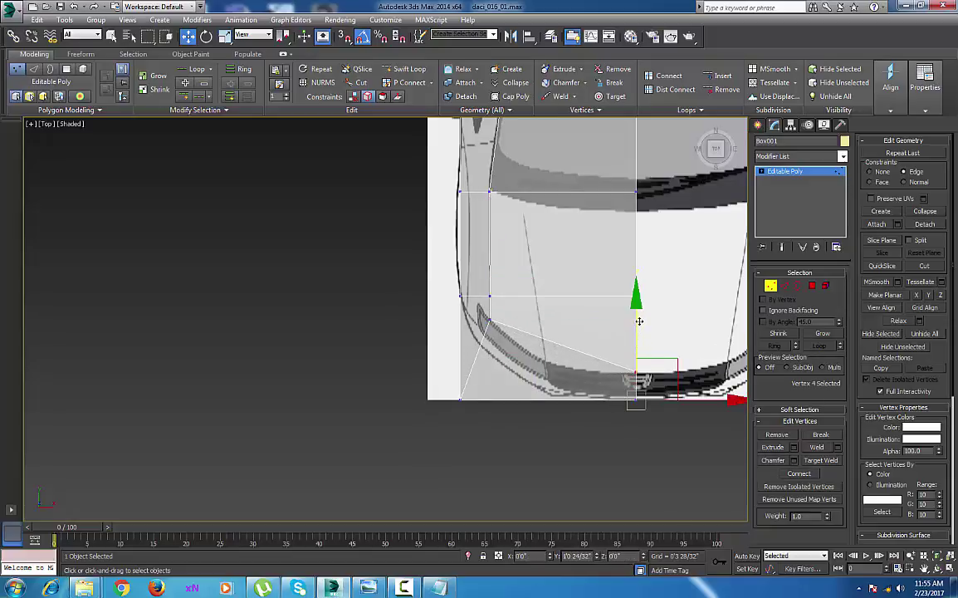
{"action": "left_click", "coordinate": [637, 399]}
{"action": "scroll", "coordinate": [636, 402], "scroll_direction": "up", "scroll_amount": 4}
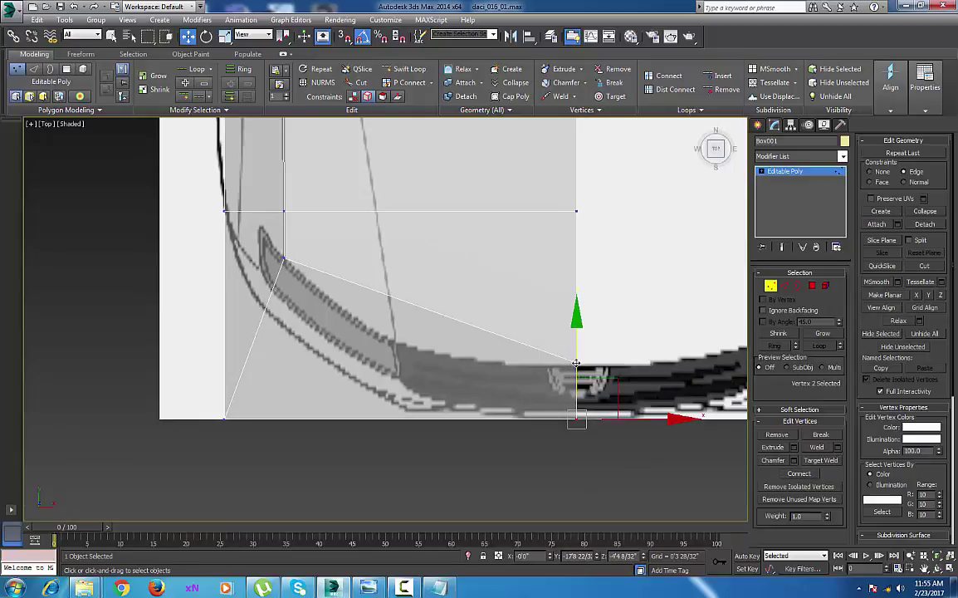
{"action": "left_click_drag", "start_coordinate": [576, 363], "coordinate": [577, 362]}
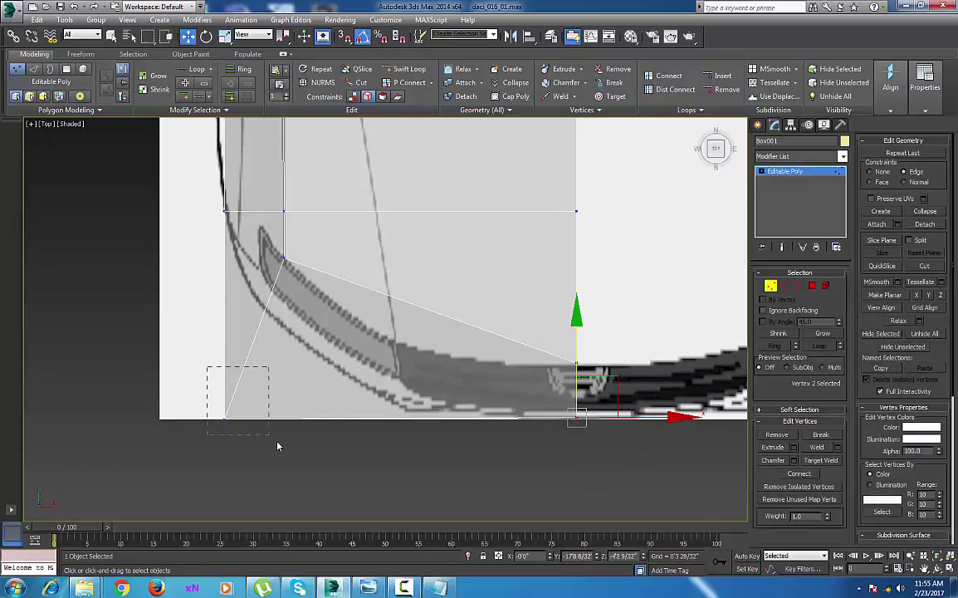
Move the front lower corner vertex rearward and inward onto the front bumper's outer curve in the top view
{"action": "left_click_drag", "start_coordinate": [277, 441], "coordinate": [277, 441]}
{"action": "left_click_drag", "start_coordinate": [268, 373], "coordinate": [308, 317]}
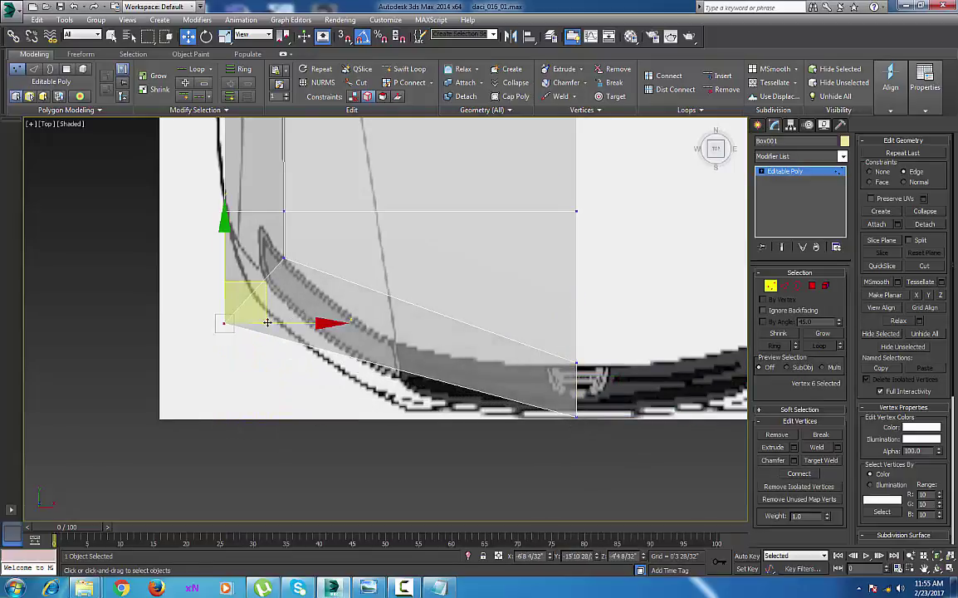
{"action": "left_click_drag", "start_coordinate": [247, 282], "coordinate": [278, 271]}
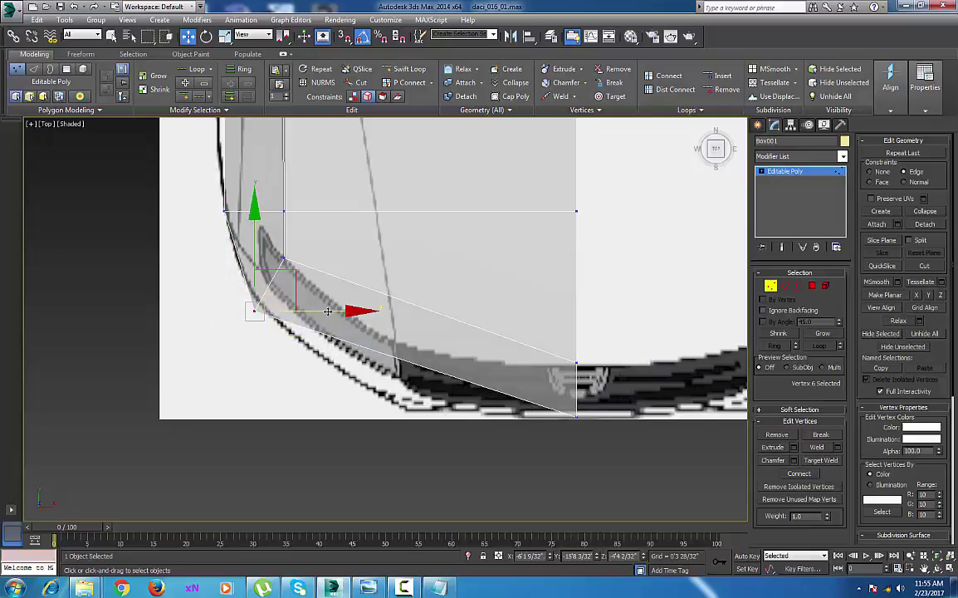
{"action": "left_click_drag", "start_coordinate": [327, 311], "coordinate": [341, 326]}
Slide the front lower corner vertex about 4" rearward along the bumper's underside in the side view
{"action": "scroll", "coordinate": [397, 420], "scroll_direction": "down", "scroll_amount": 5}
{"action": "scroll", "coordinate": [398, 419], "scroll_direction": "down", "scroll_amount": 5}
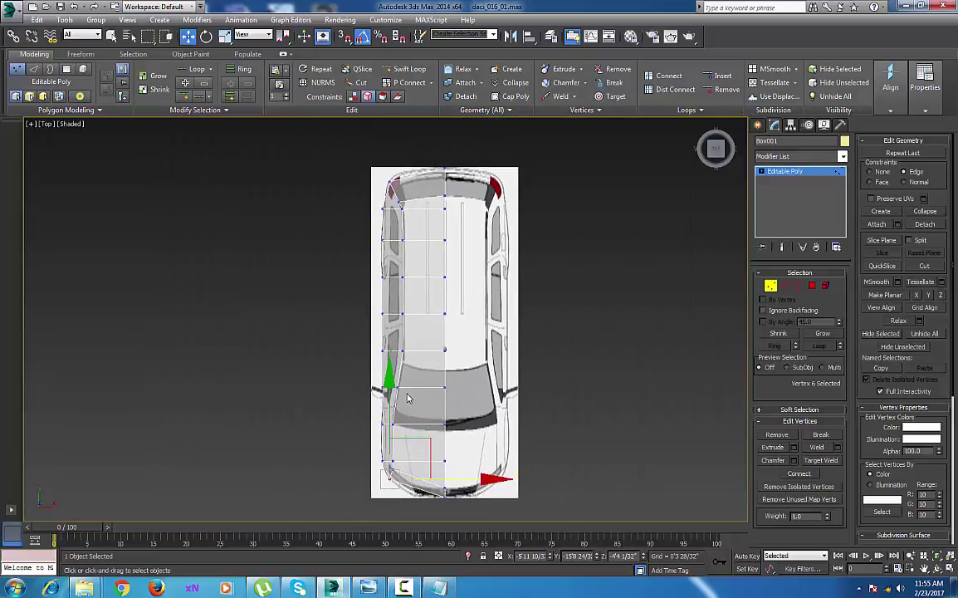
{"action": "key", "text": "l"}
{"action": "key", "text": "z"}
{"action": "middle_click_drag", "start_coordinate": [239, 311], "coordinate": [335, 373]}
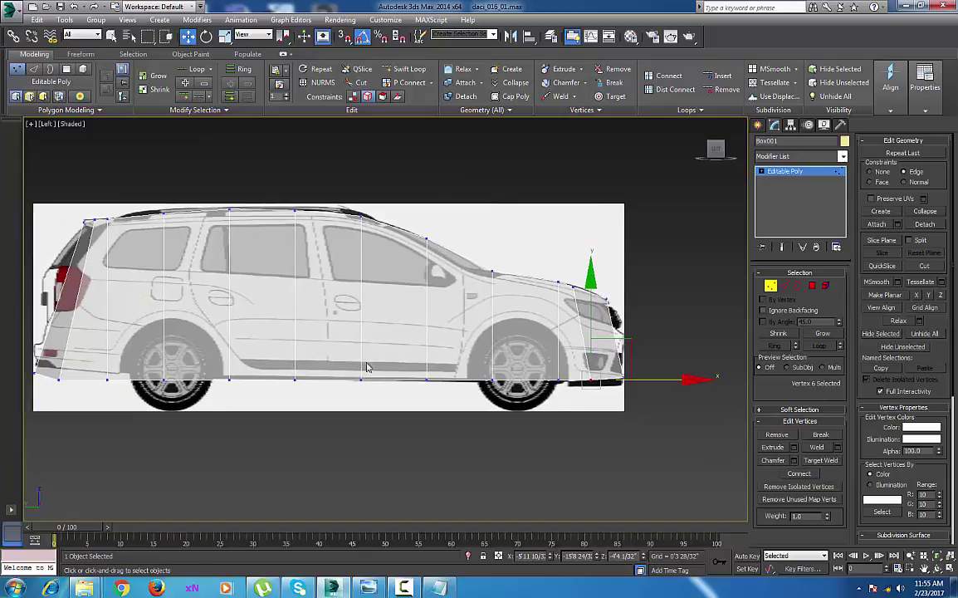
{"action": "scroll", "coordinate": [419, 394], "scroll_direction": "up", "scroll_amount": 4}
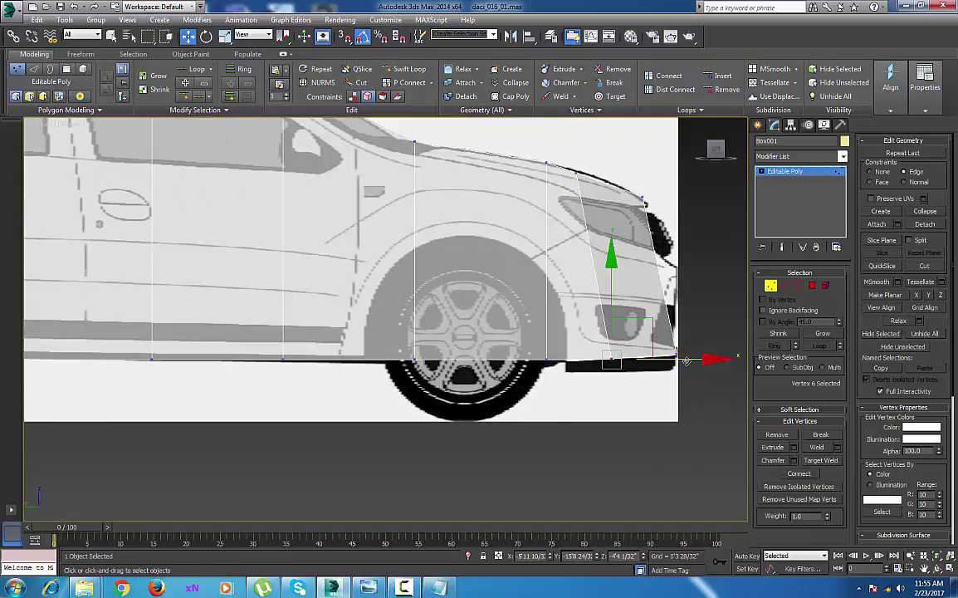
{"action": "mouse_move", "coordinate": [687, 360]}
{"action": "left_mouse_down"}
{"action": "mouse_move", "coordinate": [638, 362]}
{"action": "mouse_move", "coordinate": [670, 359]}
{"action": "left_mouse_up"}
Lower the rear upper outer vertex to the roof's side edge just below the spoiler in the side view
{"action": "scroll", "coordinate": [462, 310], "scroll_direction": "down", "scroll_amount": 6}
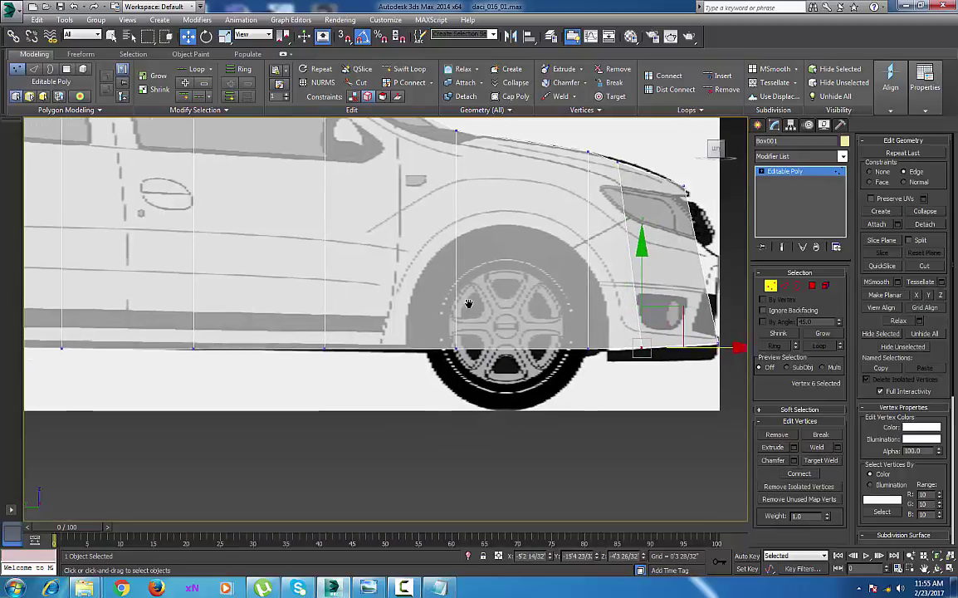
{"action": "scroll", "coordinate": [384, 306], "scroll_direction": "up", "scroll_amount": 3}
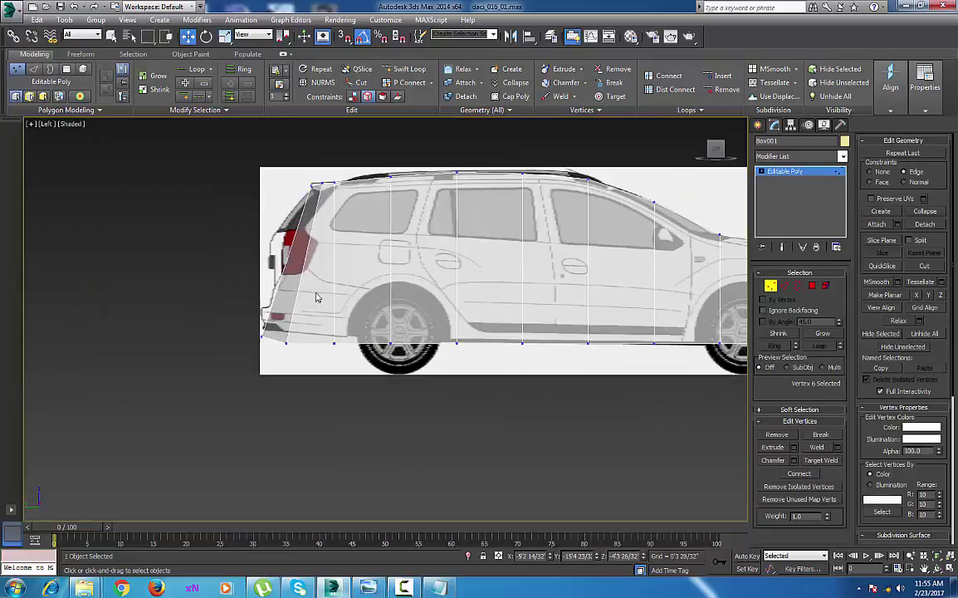
{"action": "middle_click_drag", "start_coordinate": [340, 290], "coordinate": [336, 292]}
{"action": "middle_click_drag", "start_coordinate": [428, 308], "coordinate": [385, 305]}
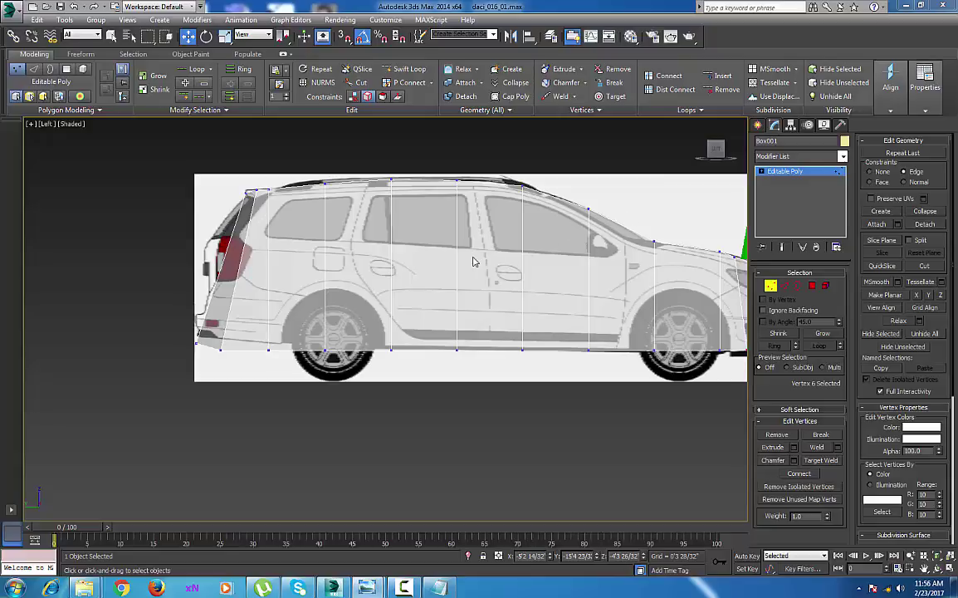
{"action": "middle_click_drag", "start_coordinate": [310, 214], "coordinate": [371, 217]}
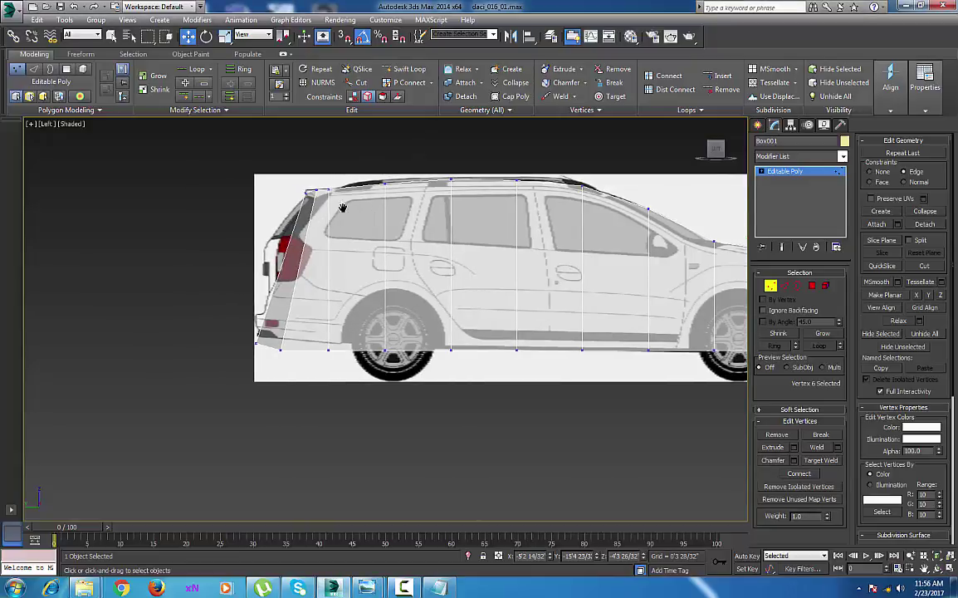
{"action": "scroll", "coordinate": [342, 206], "scroll_direction": "up", "scroll_amount": 8}
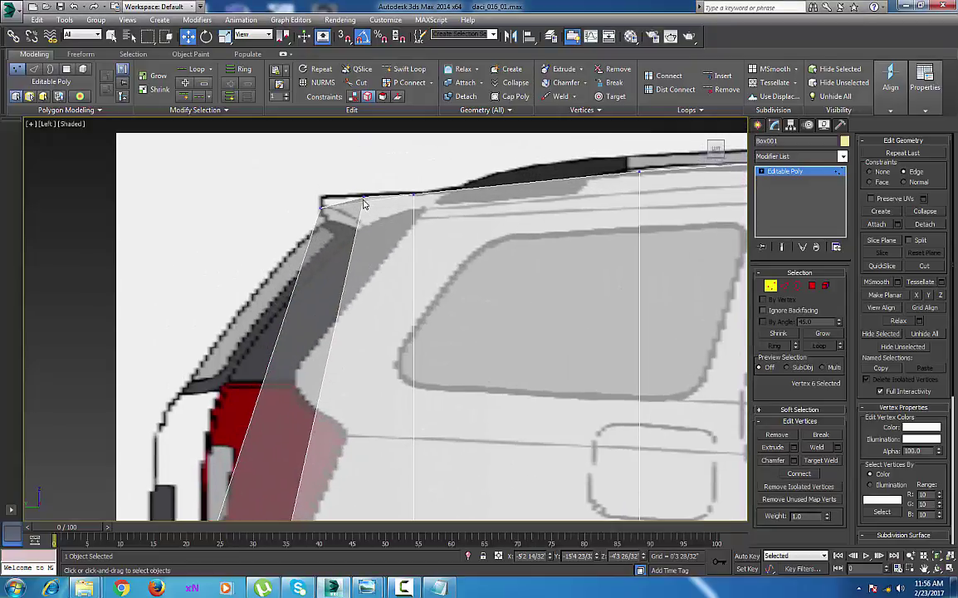
{"action": "left_click", "coordinate": [363, 197]}
{"action": "left_click_drag", "start_coordinate": [364, 146], "coordinate": [367, 176]}
Set the constraint to None, raise the rear upper centerline vertex to the spoiler's top edge and nudge the adjacent outer vertex upward
{"action": "left_click_drag", "start_coordinate": [294, 196], "coordinate": [336, 217]}
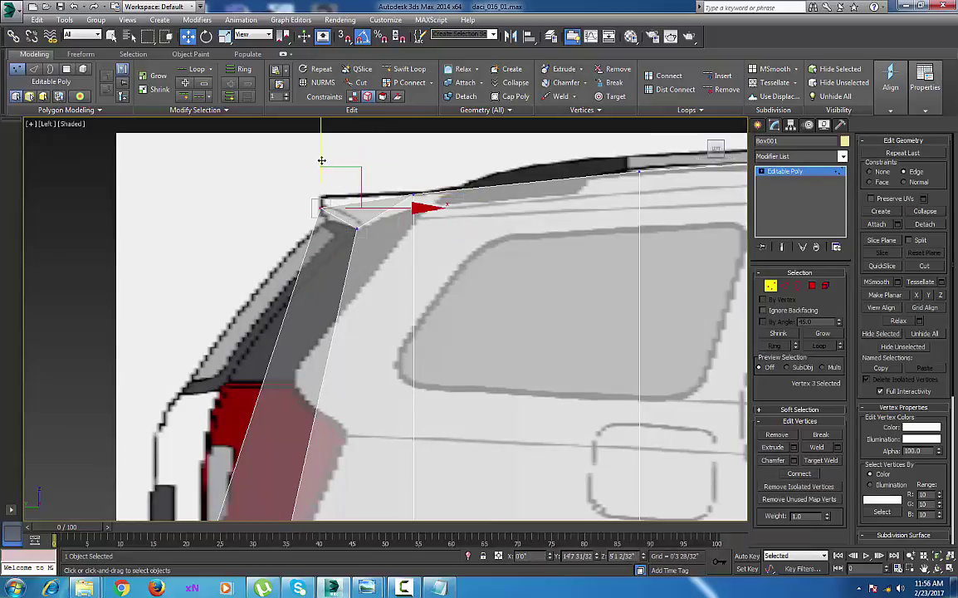
{"action": "left_click_drag", "start_coordinate": [321, 158], "coordinate": [323, 151]}
{"action": "key", "text": "ctrl+z"}
{"action": "left_click_drag", "start_coordinate": [321, 145], "coordinate": [319, 130]}
{"action": "left_click", "coordinate": [356, 226]}
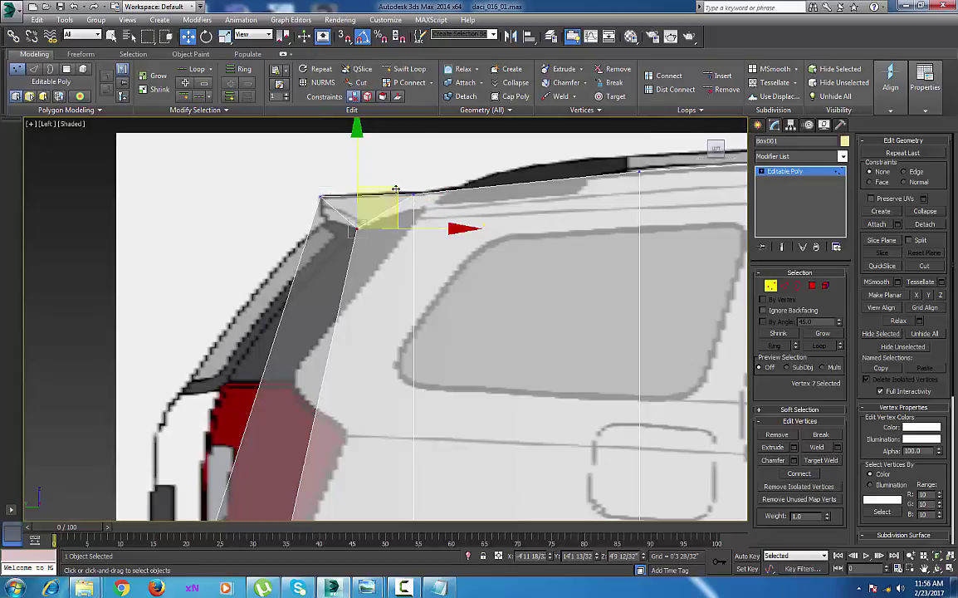
{"action": "middle_click_drag", "start_coordinate": [434, 210], "coordinate": [368, 214]}
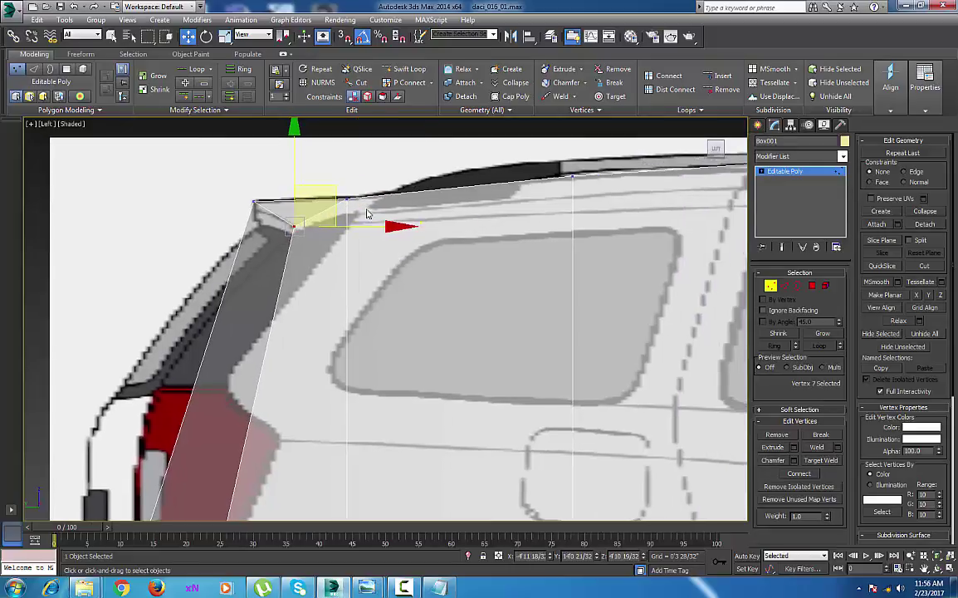
Lower the two outer roof vertices behind and above the rear quarter window to the roof's side line
{"action": "left_click", "coordinate": [346, 200]}
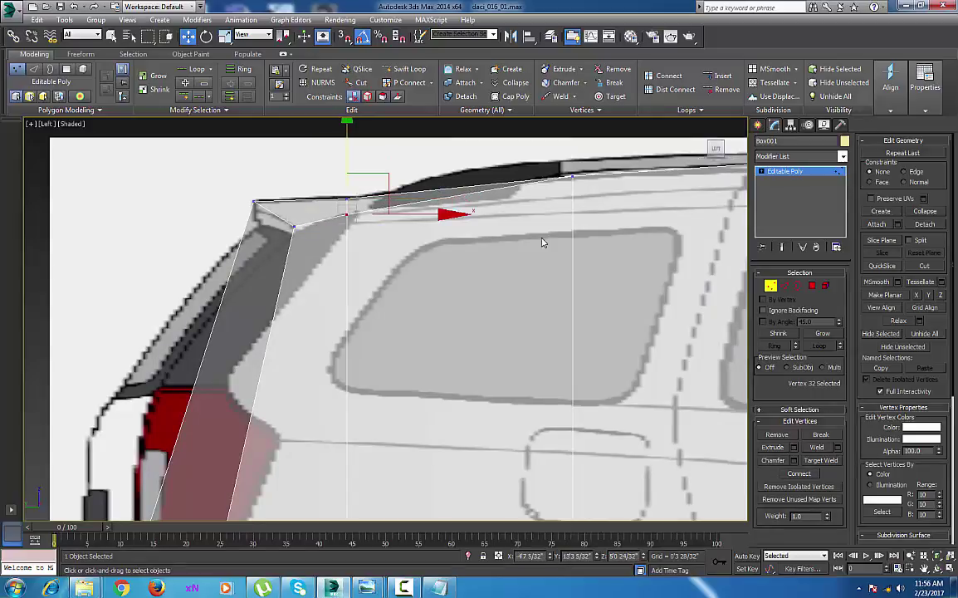
{"action": "middle_click_drag", "start_coordinate": [541, 241], "coordinate": [393, 292]}
{"action": "left_click", "coordinate": [409, 230]}
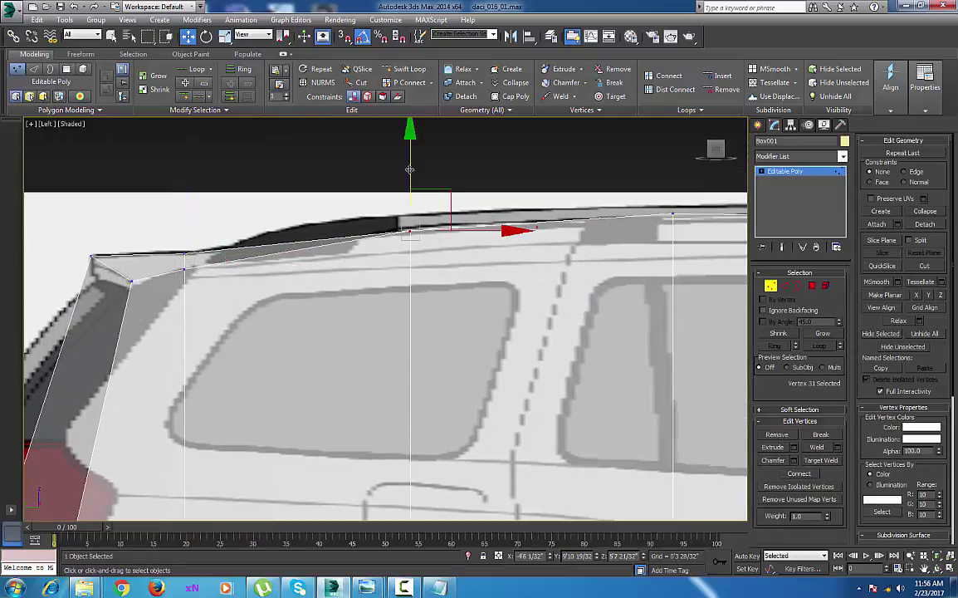
{"action": "middle_click_drag", "start_coordinate": [557, 278], "coordinate": [331, 303]}
Lower the outer roof vertex above the rear door to the roof's side line and the matching centerline vertex about 1"
{"action": "left_click", "coordinate": [444, 220]}
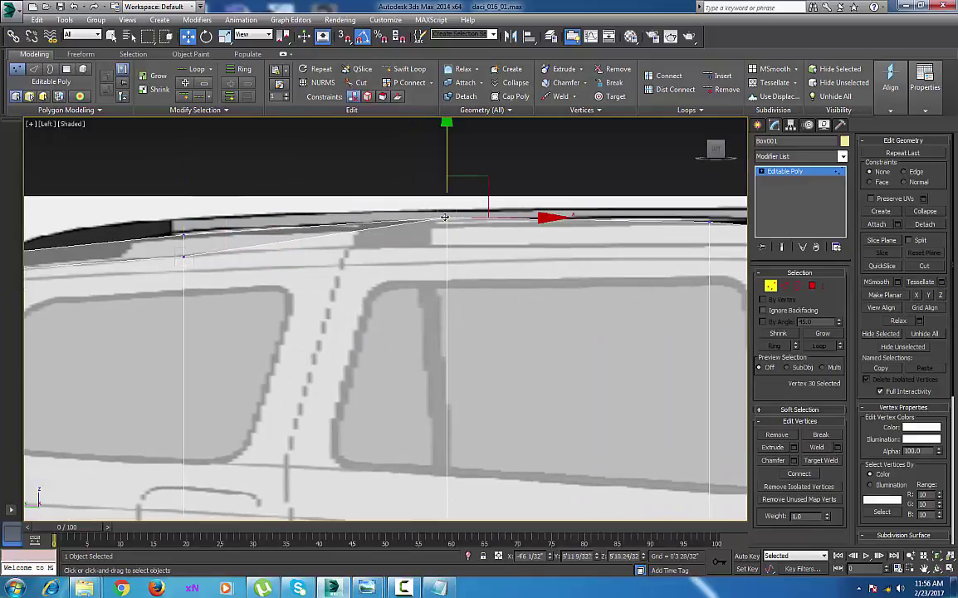
{"action": "left_click_drag", "start_coordinate": [447, 158], "coordinate": [445, 220]}
{"action": "left_click", "coordinate": [446, 215]}
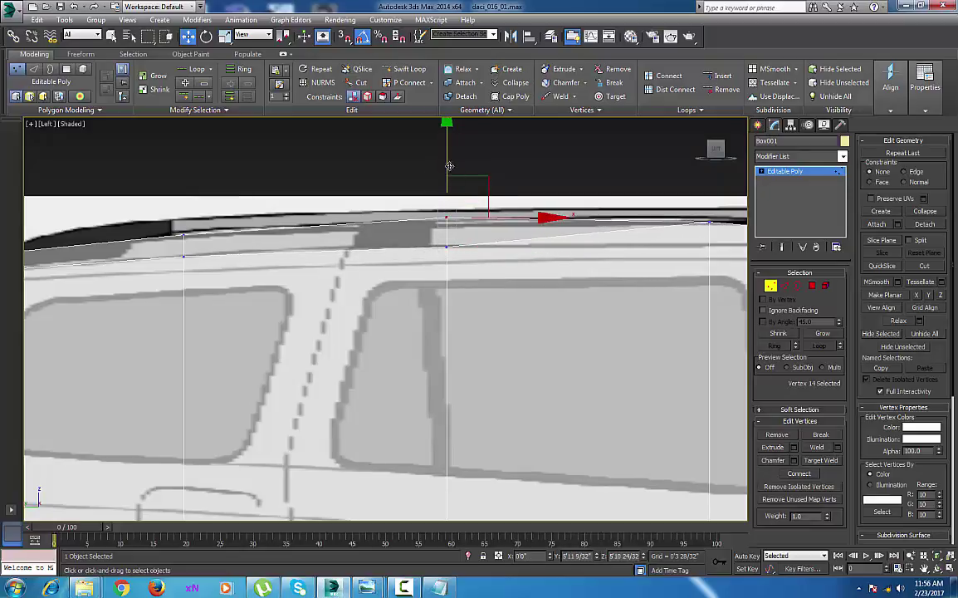
{"action": "middle_click_drag", "start_coordinate": [671, 238], "coordinate": [404, 240]}
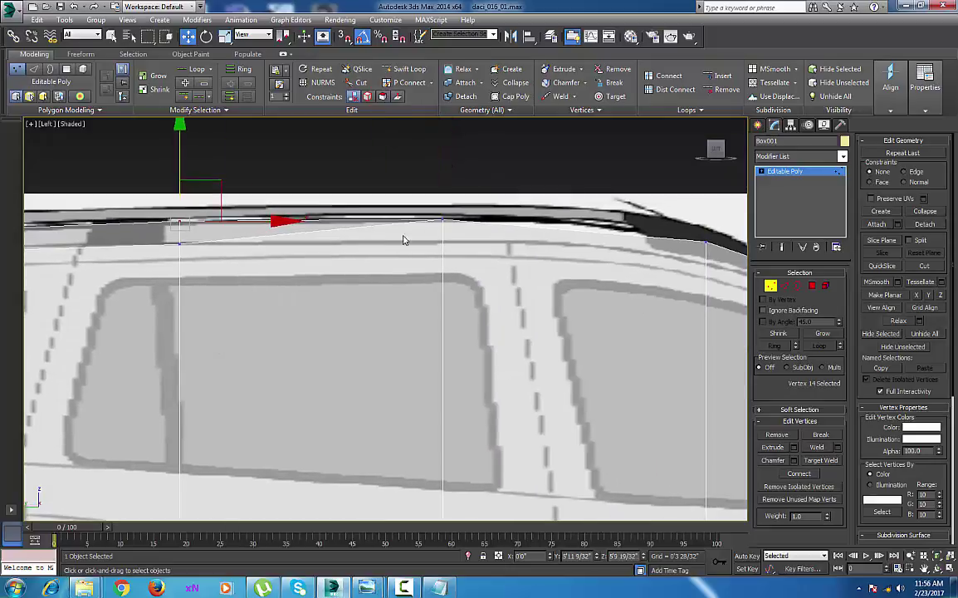
Lower the outer roof vertices above the rear door's front part and the front door about 4" each to the roof's side line
{"action": "left_click", "coordinate": [442, 220]}
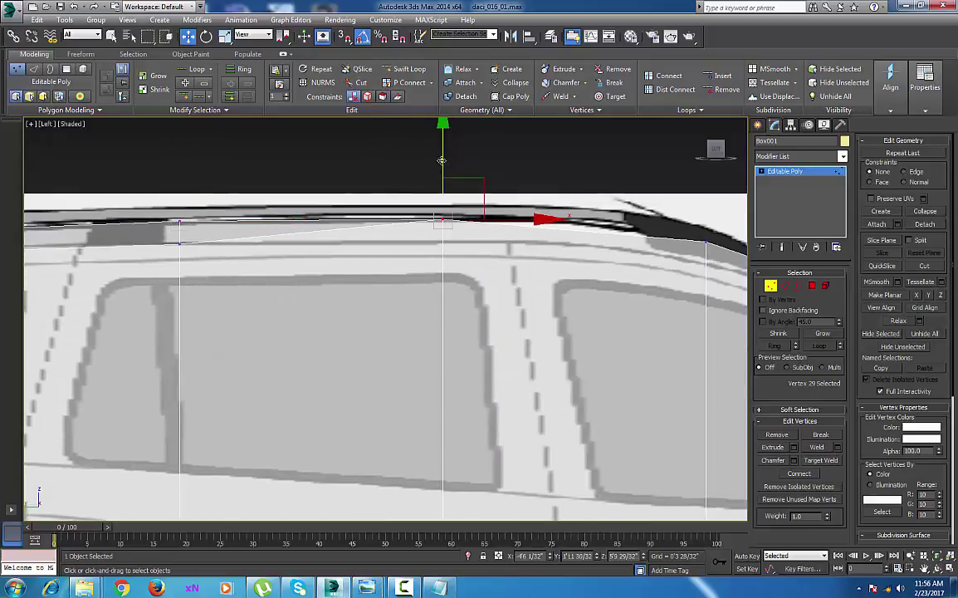
{"action": "left_click_drag", "start_coordinate": [442, 161], "coordinate": [442, 180]}
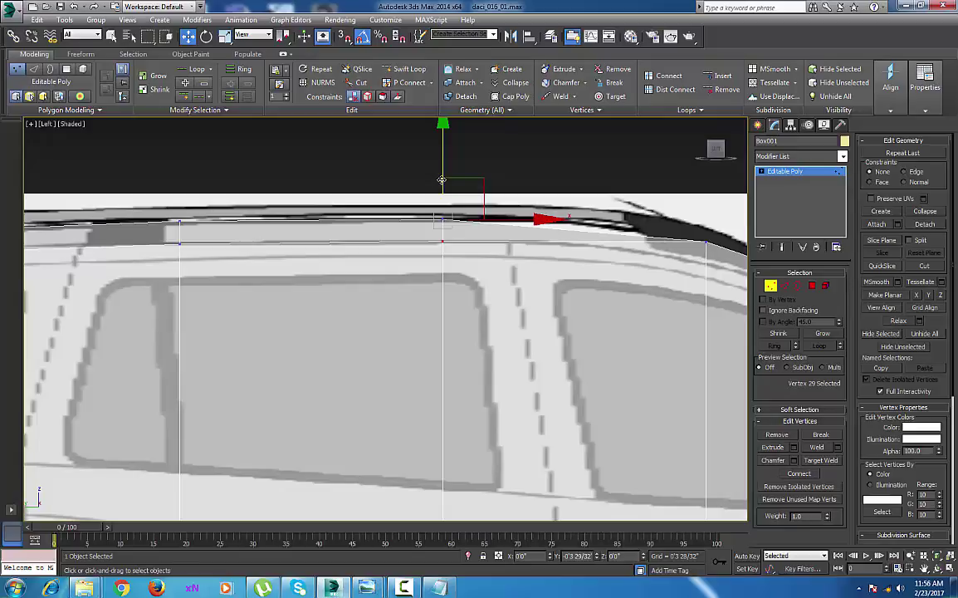
{"action": "middle_click_drag", "start_coordinate": [695, 227], "coordinate": [436, 214]}
{"action": "left_click", "coordinate": [448, 209]}
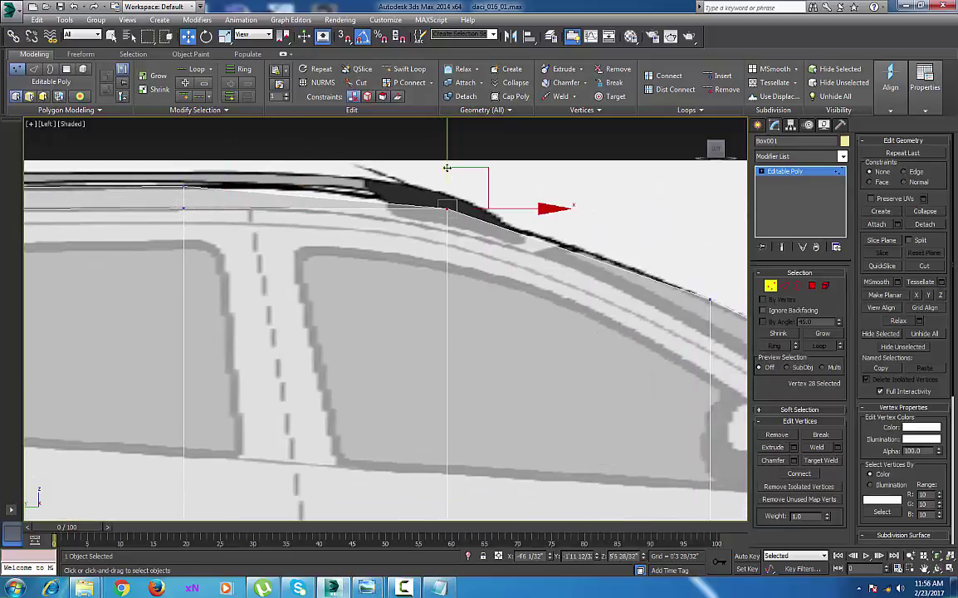
{"action": "left_click_drag", "start_coordinate": [447, 154], "coordinate": [449, 167]}
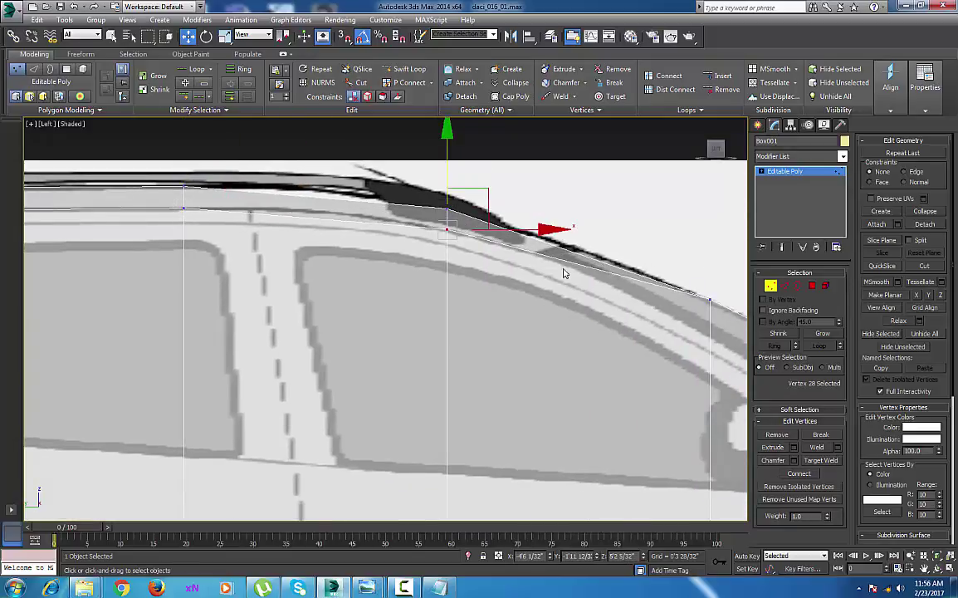
{"action": "middle_click_drag", "start_coordinate": [567, 275], "coordinate": [316, 214]}
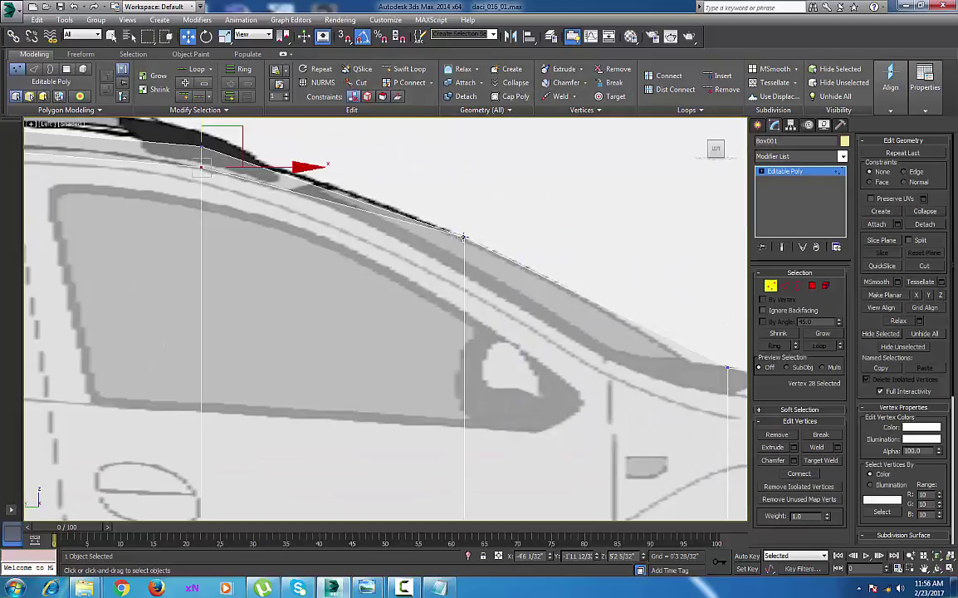
Lower the outer windshield vertex above the mirror about 7" onto the A-pillar line and the one at the windshield's base to the hood seam
{"action": "left_click", "coordinate": [464, 237]}
{"action": "left_click_drag", "start_coordinate": [462, 171], "coordinate": [460, 209]}
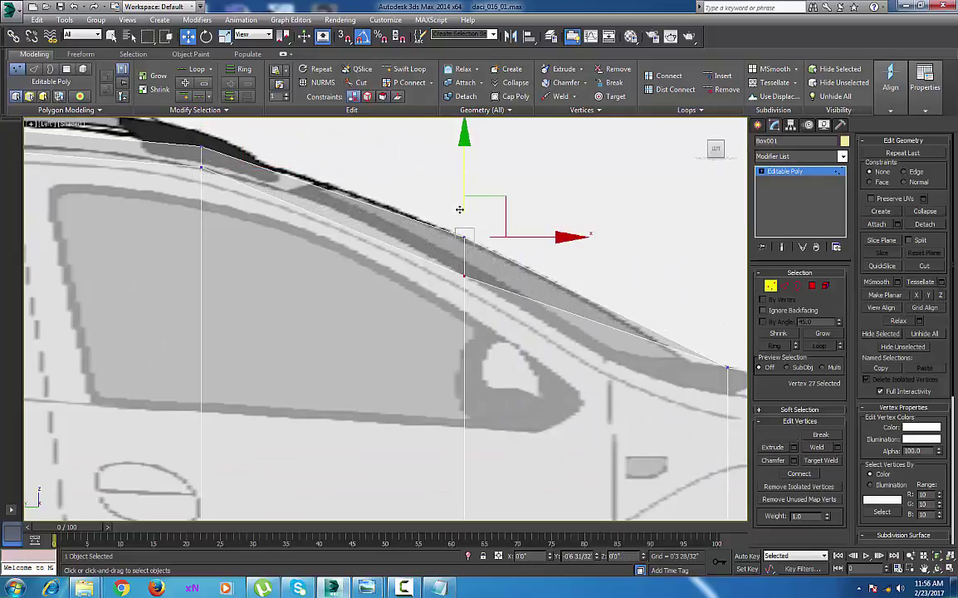
{"action": "middle_click_drag", "start_coordinate": [459, 213], "coordinate": [215, 117]}
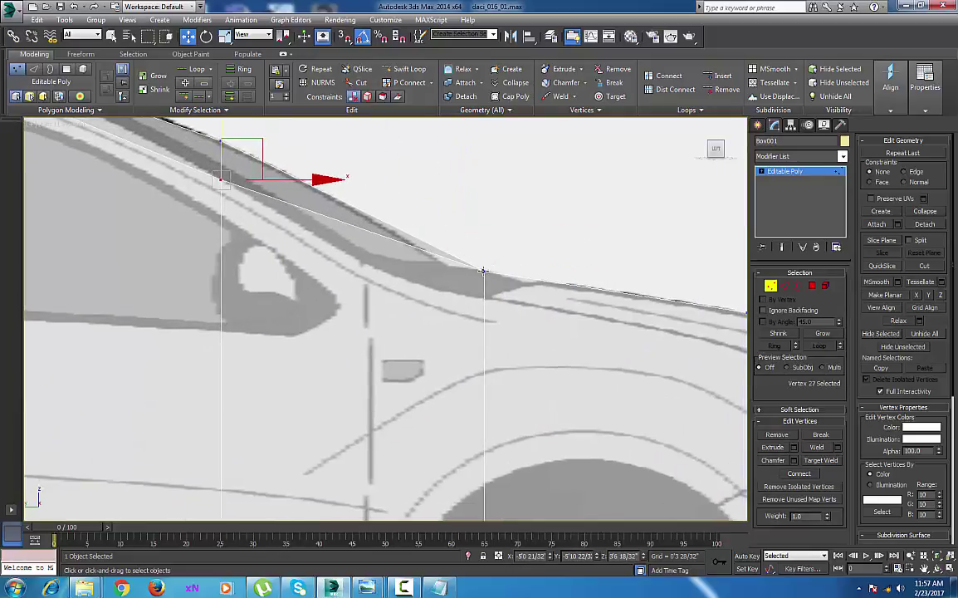
{"action": "left_click", "coordinate": [483, 271]}
{"action": "left_click_drag", "start_coordinate": [485, 195], "coordinate": [483, 222]}
{"action": "middle_click_drag", "start_coordinate": [483, 222], "coordinate": [177, 167]}
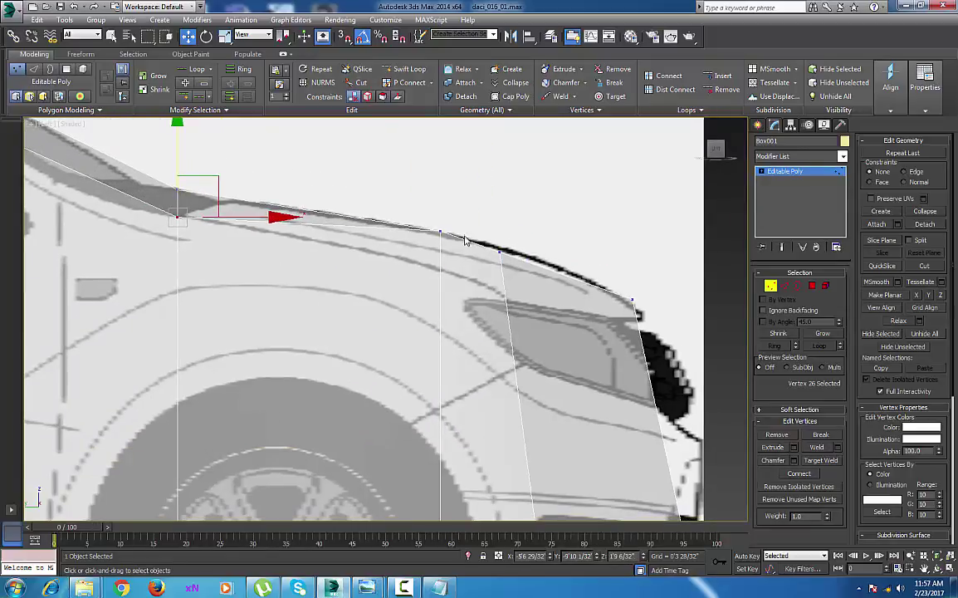
Lower the outer hood vertex above the front wheel to the hood's side seam and the front outer vertex about 7" to just above the headlight
{"action": "left_click", "coordinate": [440, 229]}
{"action": "left_click_drag", "start_coordinate": [440, 172], "coordinate": [435, 200]}
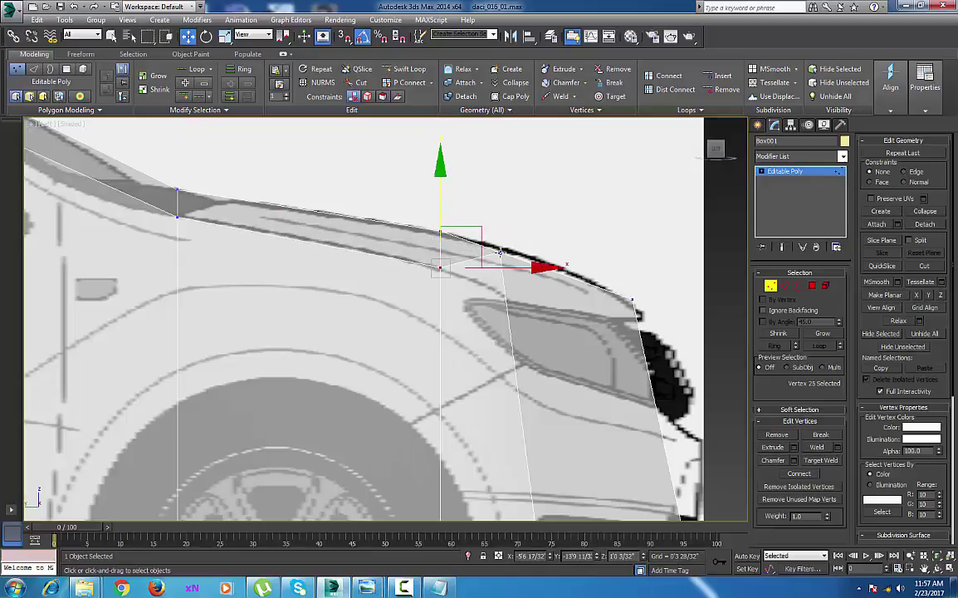
{"action": "left_click", "coordinate": [500, 252]}
{"action": "left_click_drag", "start_coordinate": [498, 183], "coordinate": [499, 220]}
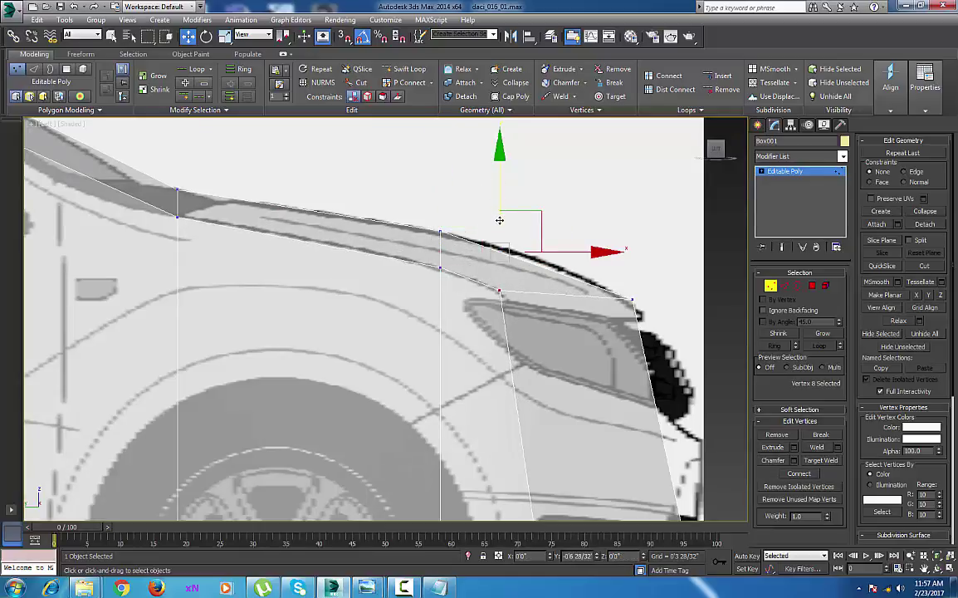
{"action": "scroll", "coordinate": [499, 274], "scroll_direction": "down", "scroll_amount": 5}
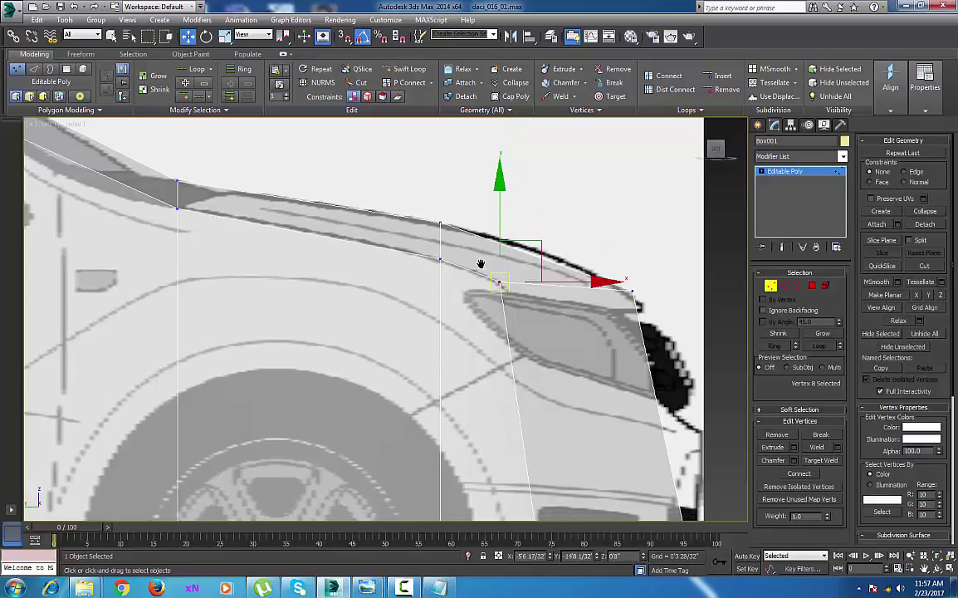
Insert a horizontal edge loop along the body side at fuel-door height with Swift Loop and flatten it to one level by scaling vertically
{"action": "scroll", "coordinate": [528, 310], "scroll_direction": "down", "scroll_amount": 2}
{"action": "middle_click_drag", "start_coordinate": [428, 312], "coordinate": [511, 315]}
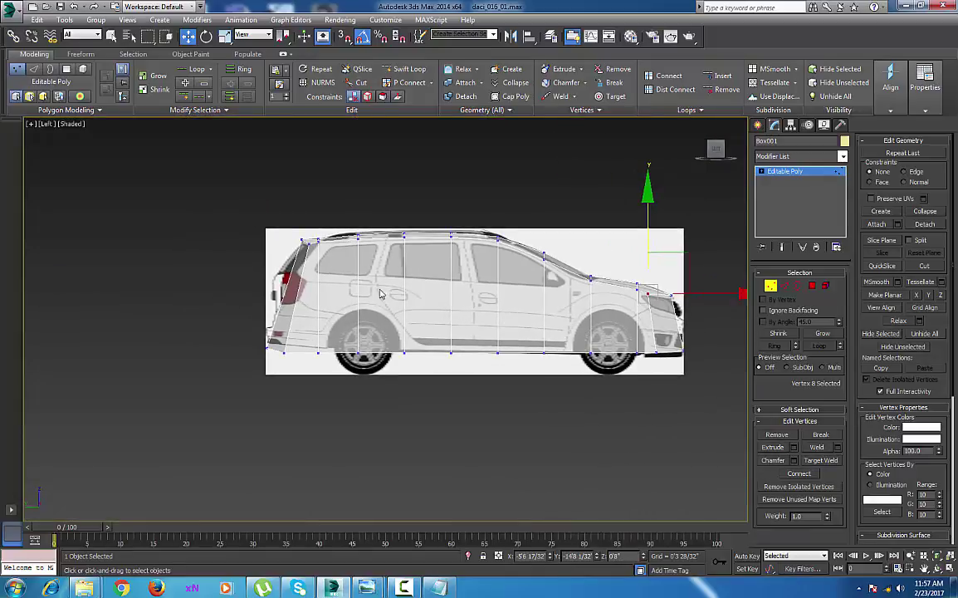
{"action": "scroll", "coordinate": [361, 284], "scroll_direction": "up", "scroll_amount": 3}
{"action": "middle_click_drag", "start_coordinate": [366, 285], "coordinate": [398, 286]}
{"action": "scroll", "coordinate": [376, 286], "scroll_direction": "down", "scroll_amount": 4}
{"action": "scroll", "coordinate": [378, 285], "scroll_direction": "up", "scroll_amount": 2}
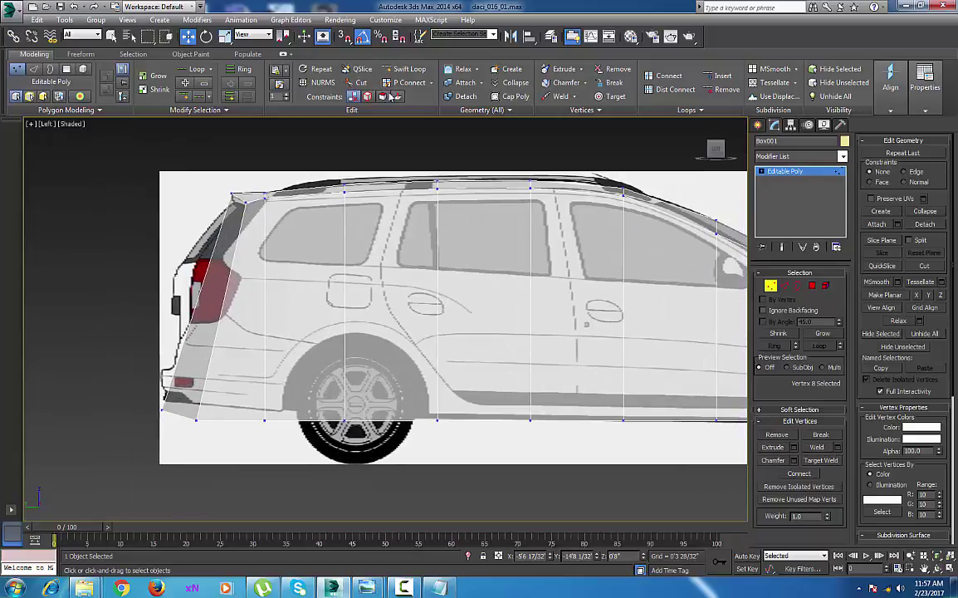
{"action": "left_click", "coordinate": [404, 69]}
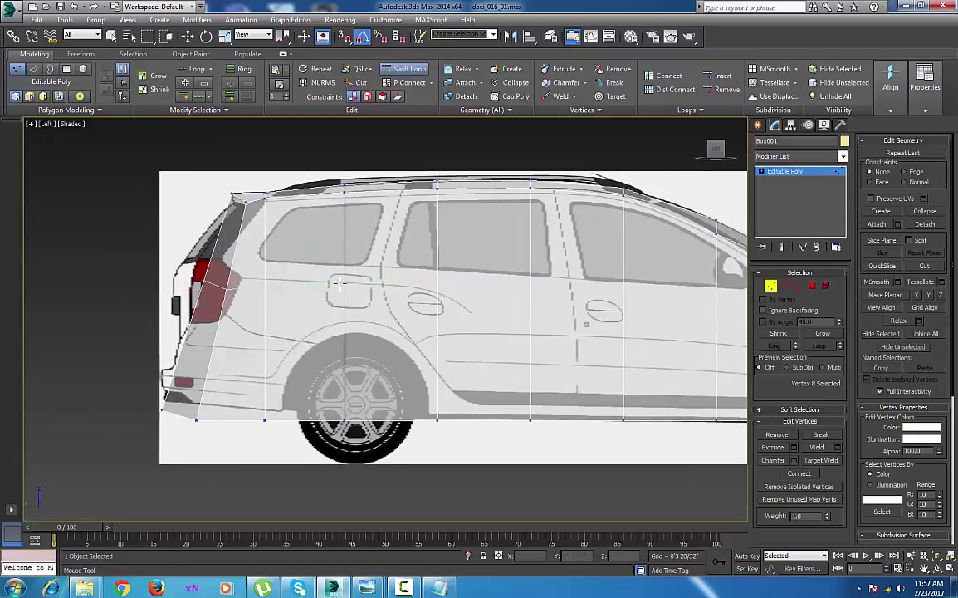
{"action": "left_click", "coordinate": [343, 284]}
{"action": "key", "text": "w"}
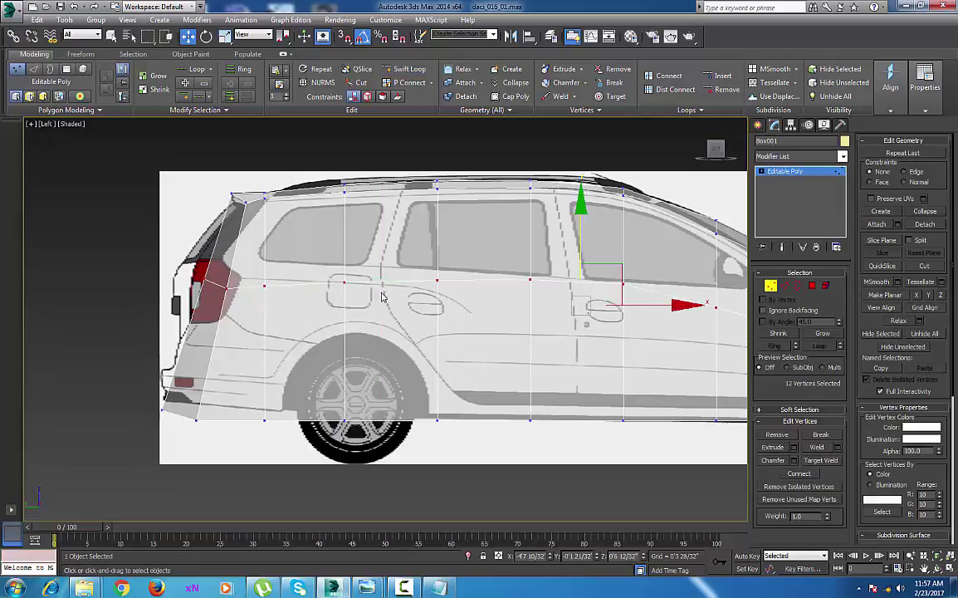
{"action": "key", "text": "r"}
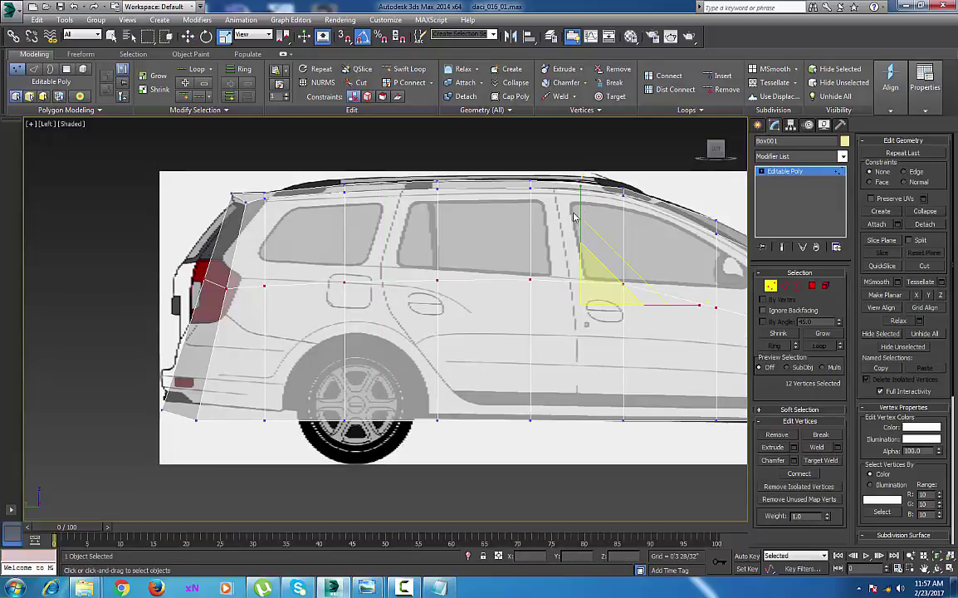
{"action": "left_click_drag", "start_coordinate": [579, 260], "coordinate": [573, 373]}
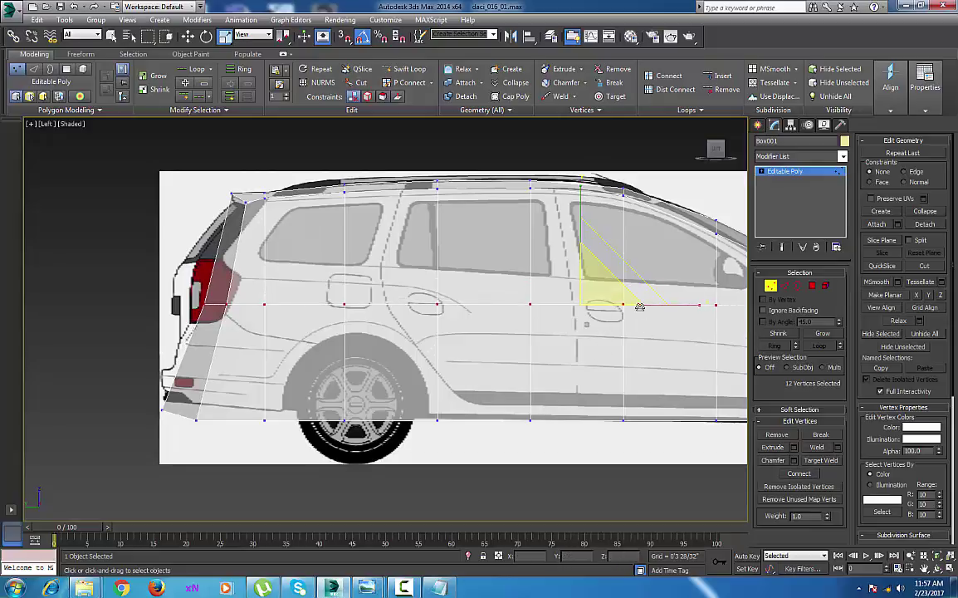
Lower the new loop's frontmost vertex about 7" along the nose and its vertex at the headlight's rear edge about 5"
{"action": "middle_click_drag", "start_coordinate": [457, 286], "coordinate": [340, 270]}
{"action": "middle_click_drag", "start_coordinate": [588, 287], "coordinate": [356, 273]}
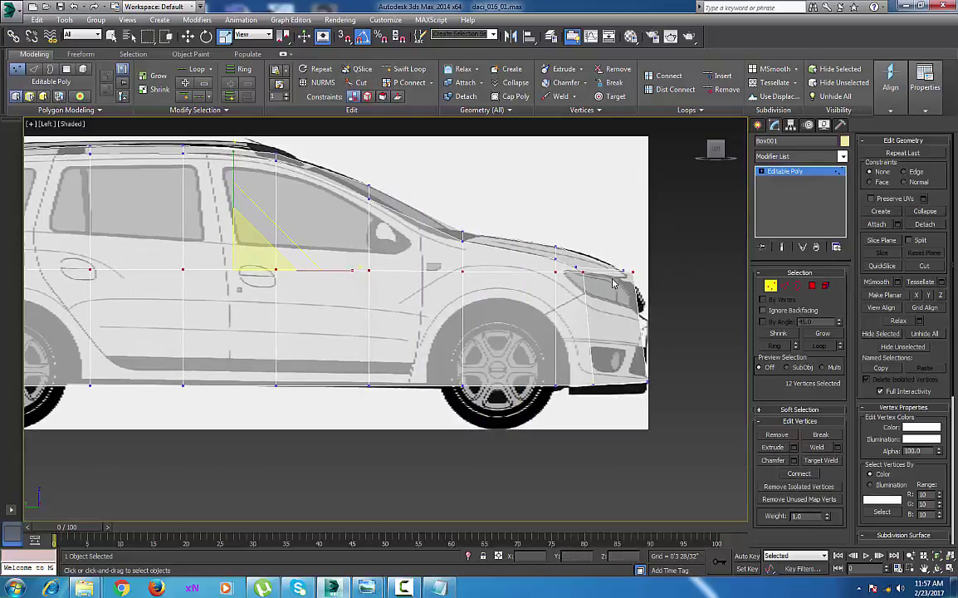
{"action": "scroll", "coordinate": [613, 283], "scroll_direction": "up", "scroll_amount": 4}
{"action": "key", "text": "w"}
{"action": "left_click", "coordinate": [670, 260]}
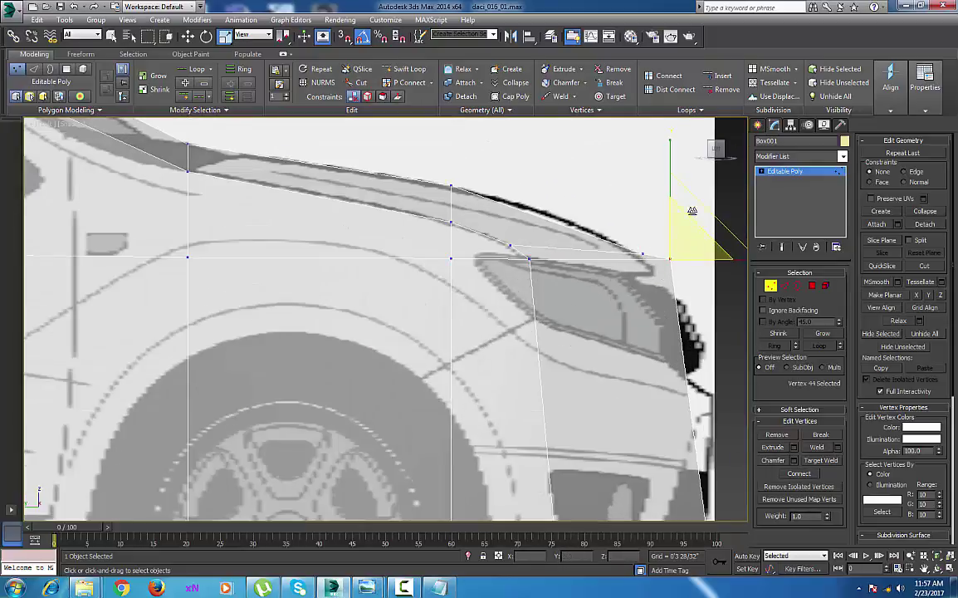
{"action": "left_click_drag", "start_coordinate": [670, 186], "coordinate": [675, 222]}
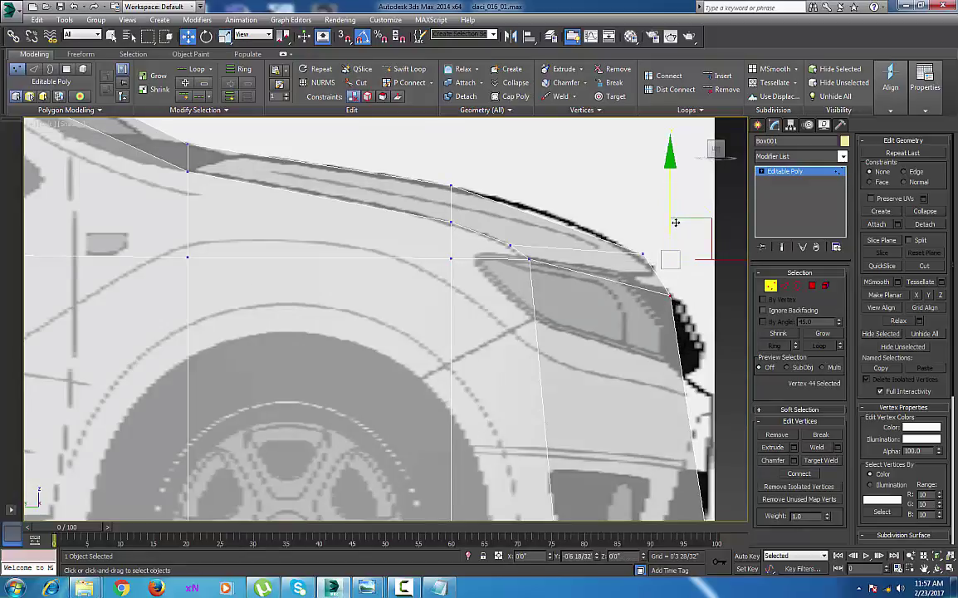
{"action": "left_click", "coordinate": [529, 260]}
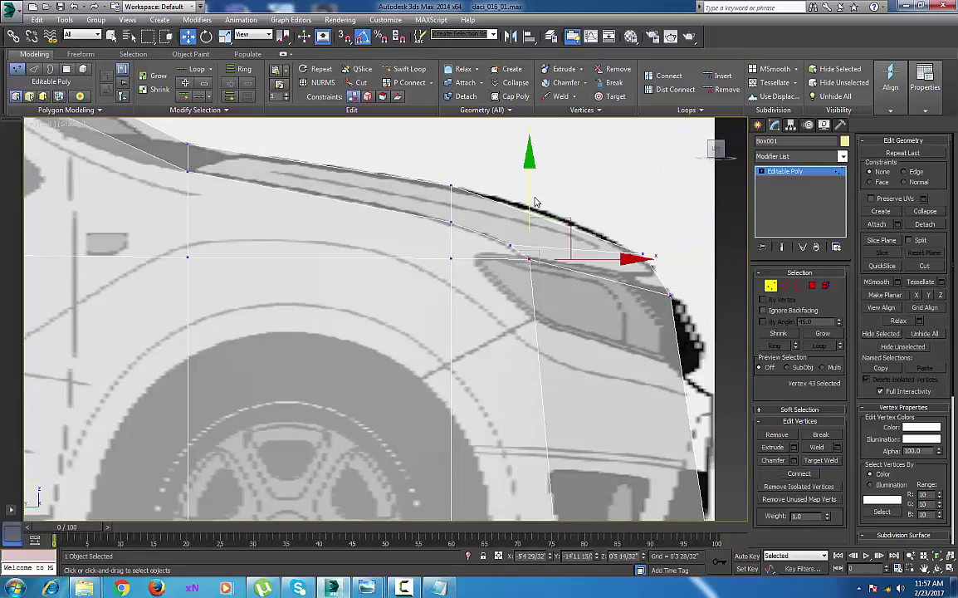
{"action": "left_click_drag", "start_coordinate": [533, 203], "coordinate": [537, 225]}
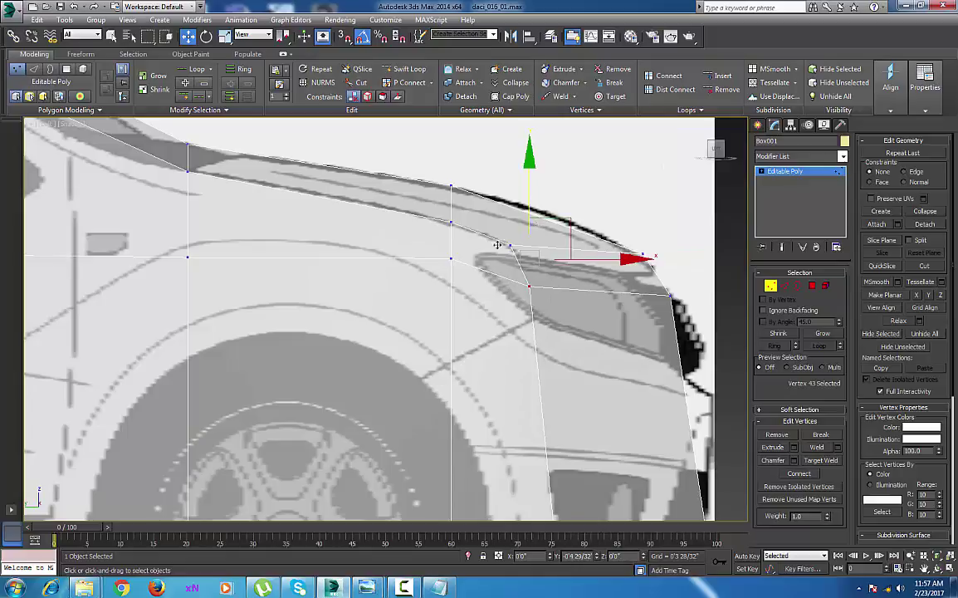
Raise the side-loop vertex below the windshield base about 7" and the one above the front wheel's front part about 3"
{"action": "scroll", "coordinate": [497, 245], "scroll_direction": "down", "scroll_amount": 5}
{"action": "middle_click_drag", "start_coordinate": [305, 306], "coordinate": [521, 313]}
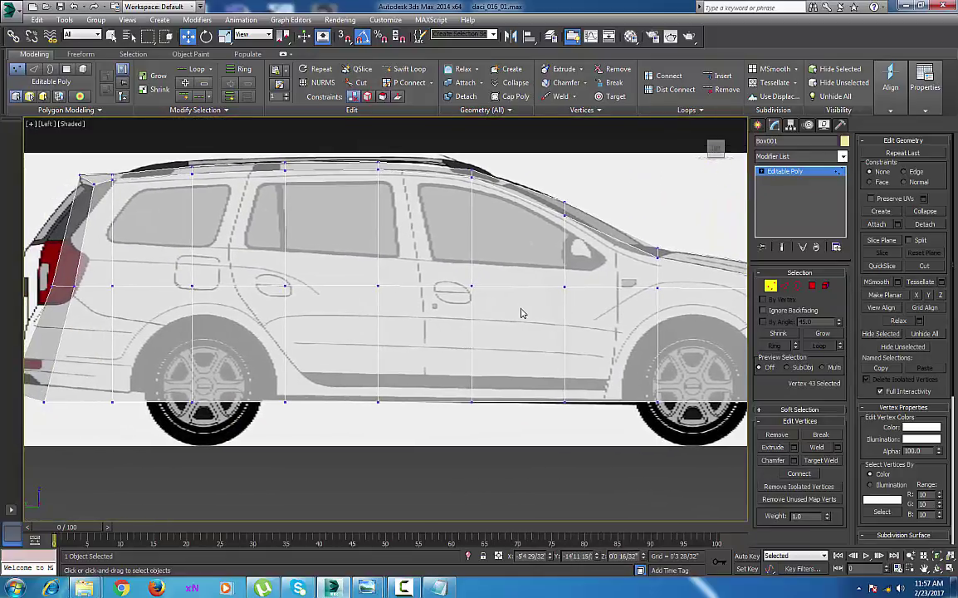
{"action": "middle_click_drag", "start_coordinate": [569, 288], "coordinate": [432, 291]}
{"action": "scroll", "coordinate": [542, 294], "scroll_direction": "up", "scroll_amount": 3}
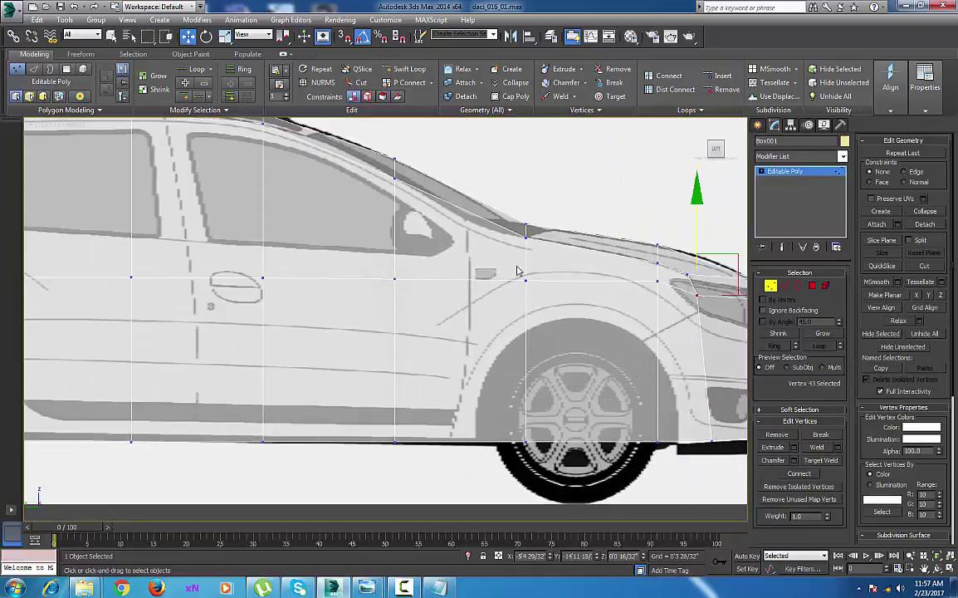
{"action": "left_click", "coordinate": [525, 279]}
{"action": "left_click_drag", "start_coordinate": [525, 229], "coordinate": [530, 209]}
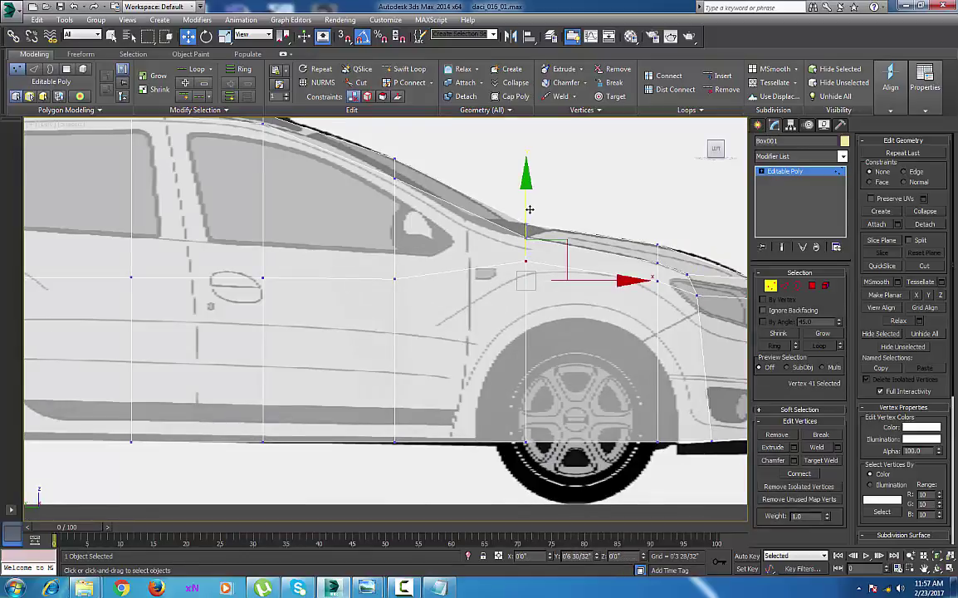
{"action": "scroll", "coordinate": [625, 297], "scroll_direction": "up", "scroll_amount": 5}
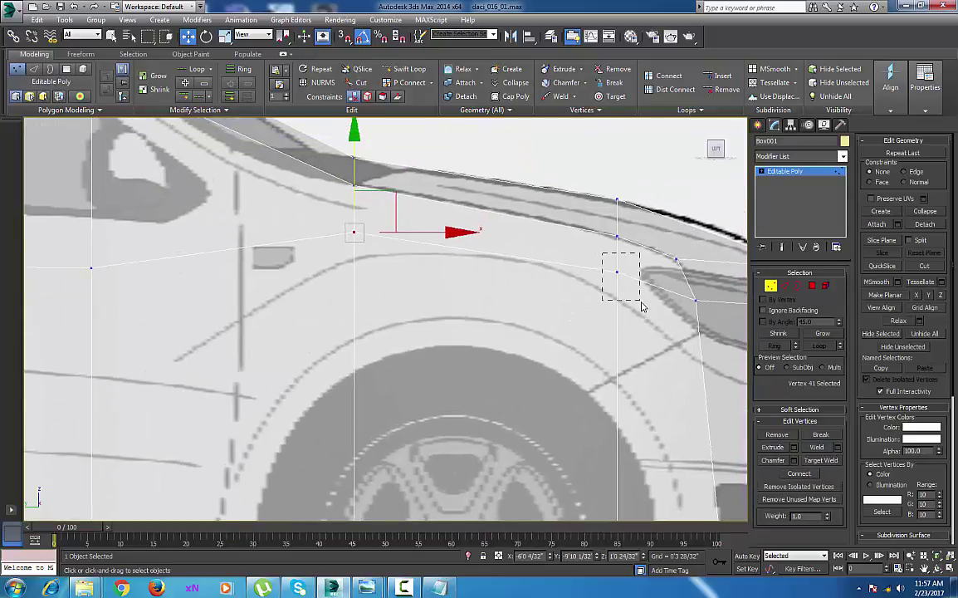
{"action": "left_click_drag", "start_coordinate": [642, 307], "coordinate": [641, 306]}
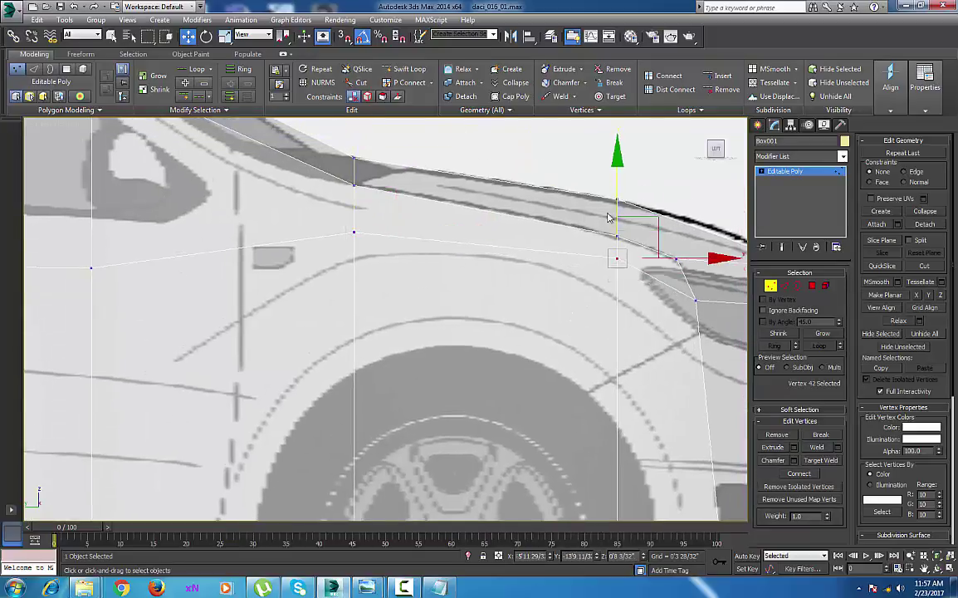
Raise the side-loop vertex below the mirror and the one at the front door handle about 12" to the front window's lower edge
{"action": "scroll", "coordinate": [592, 265], "scroll_direction": "down", "scroll_amount": 5}
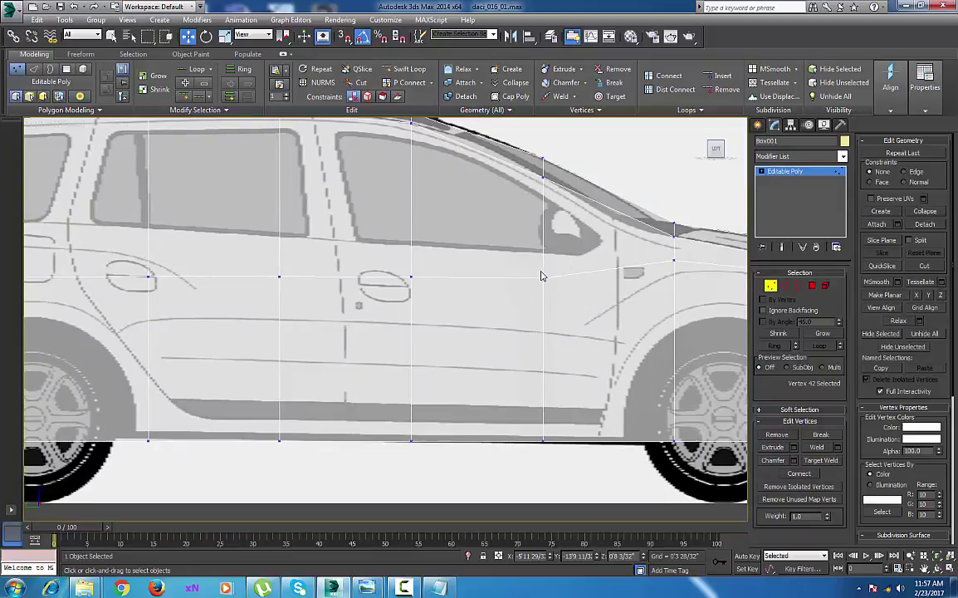
{"action": "left_click", "coordinate": [540, 278]}
{"action": "left_click_drag", "start_coordinate": [544, 229], "coordinate": [546, 212]}
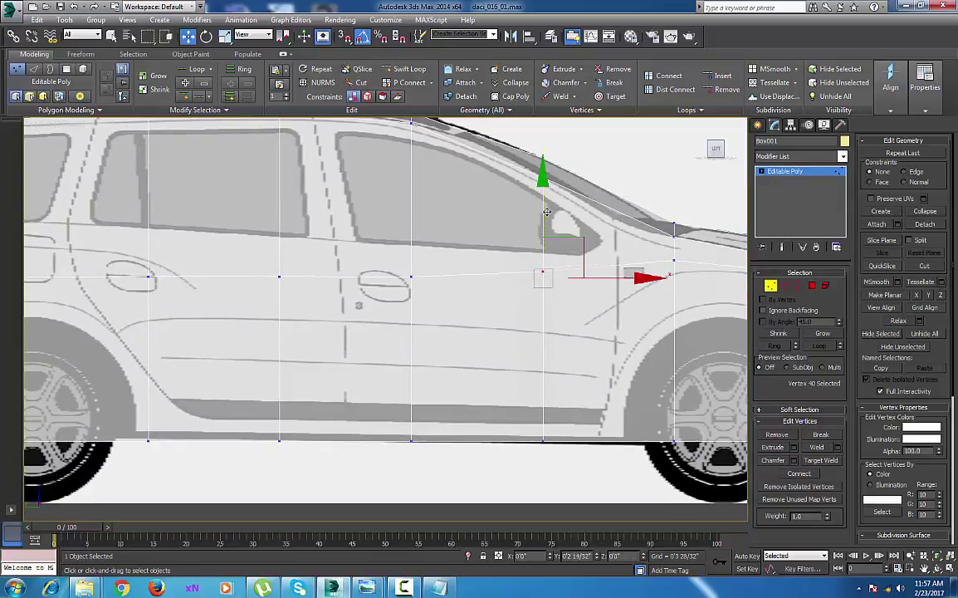
{"action": "middle_click_drag", "start_coordinate": [445, 274], "coordinate": [561, 270]}
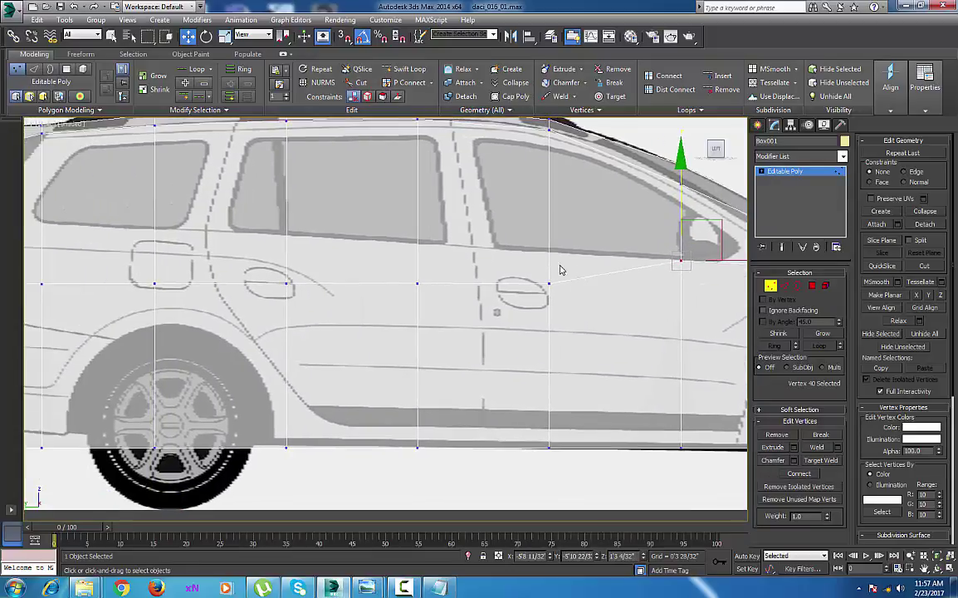
{"action": "left_click", "coordinate": [549, 284]}
{"action": "left_click_drag", "start_coordinate": [550, 230], "coordinate": [550, 203]}
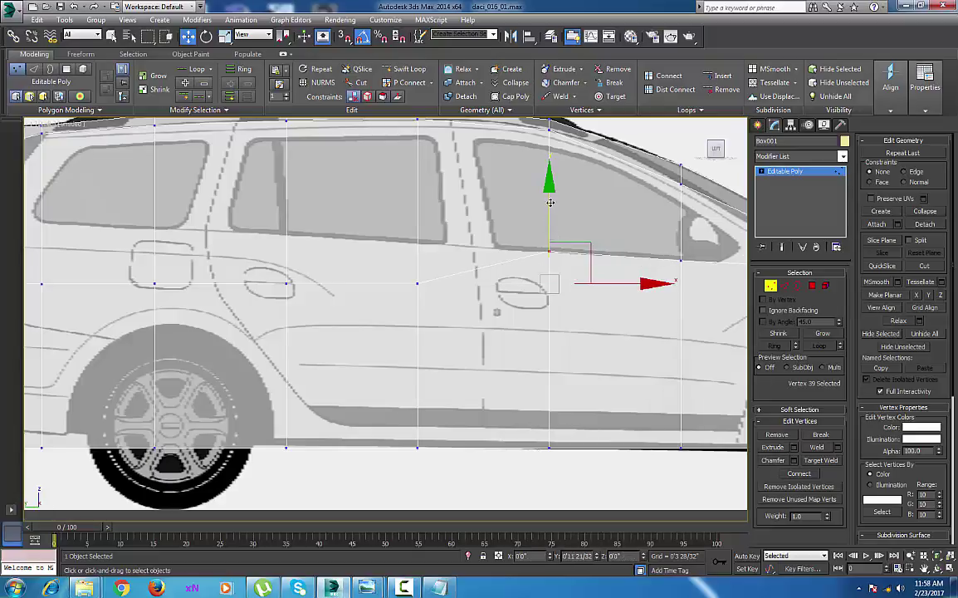
Raise the rear door's two side-loop vertices to the window's lower edge, the front one about 15" and the rear one about 18"
{"action": "left_click", "coordinate": [417, 284]}
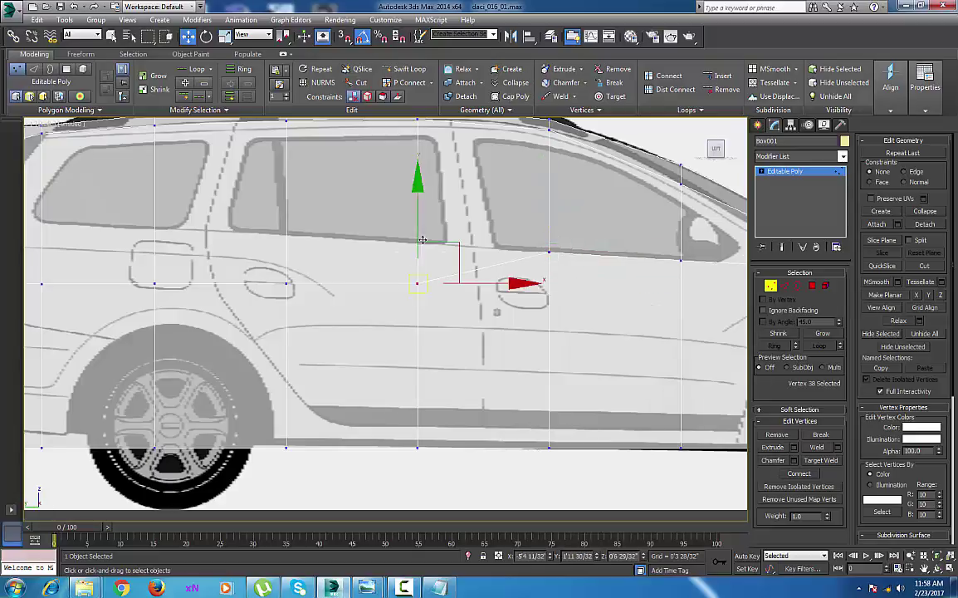
{"action": "left_click_drag", "start_coordinate": [420, 197], "coordinate": [420, 154]}
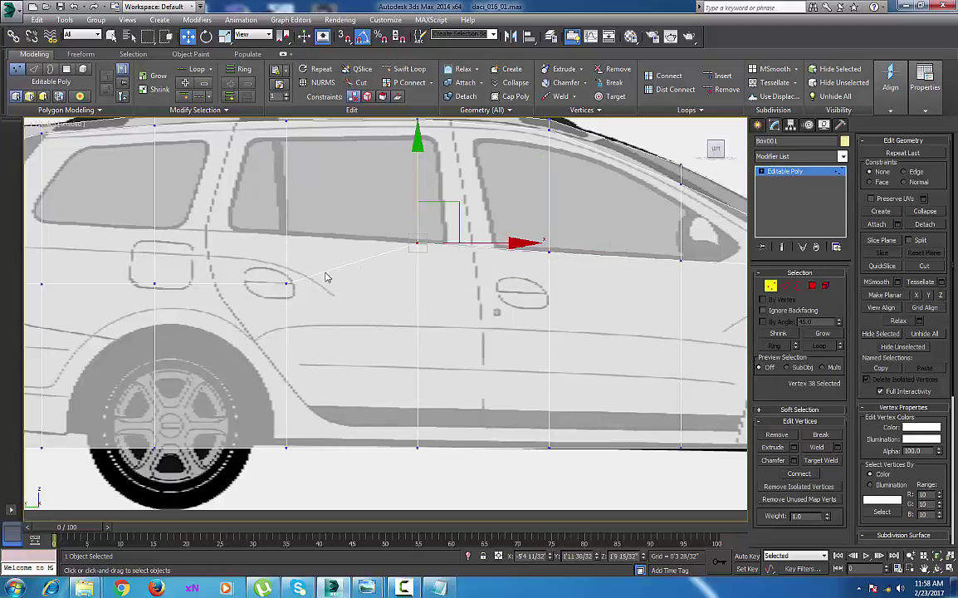
{"action": "middle_click_drag", "start_coordinate": [311, 264], "coordinate": [543, 292]}
{"action": "left_click_drag", "start_coordinate": [482, 322], "coordinate": [483, 321]}
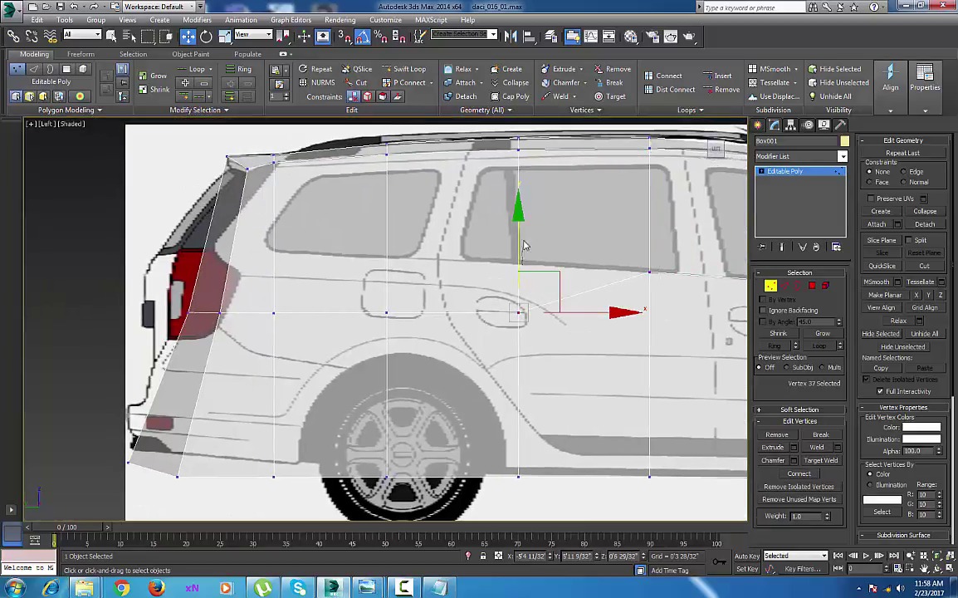
{"action": "left_click_drag", "start_coordinate": [524, 245], "coordinate": [527, 212]}
Raise the side-loop vertex above the rear wheel about 20" and the one behind it to the rear quarter window's lower edge
{"action": "left_click", "coordinate": [386, 312]}
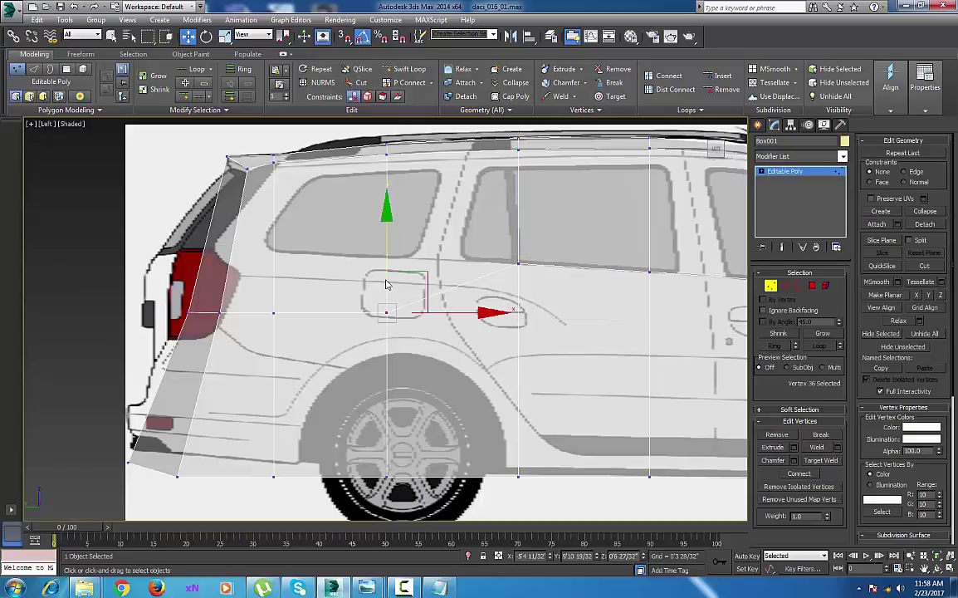
{"action": "left_click_drag", "start_coordinate": [386, 264], "coordinate": [396, 208]}
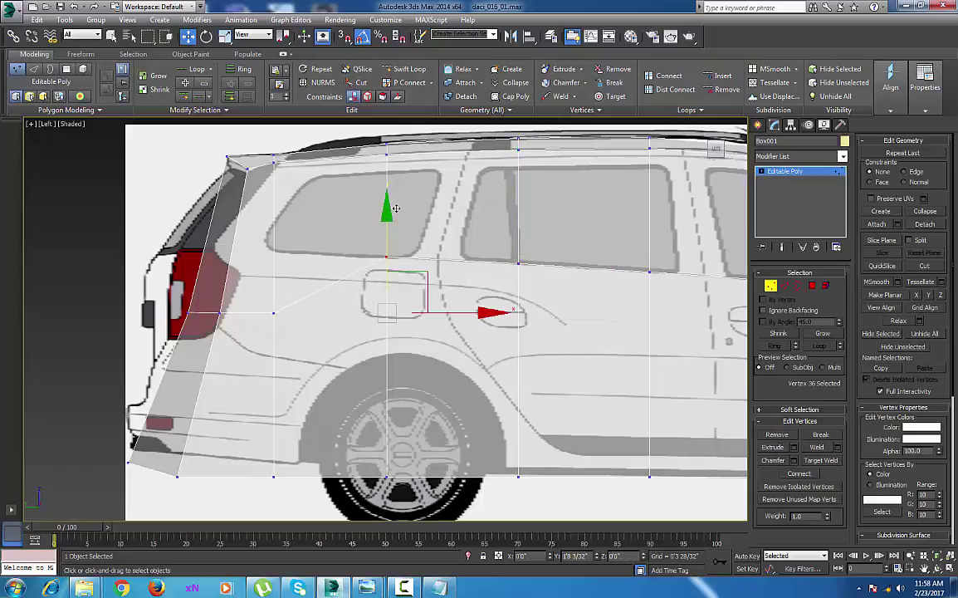
{"action": "left_click", "coordinate": [273, 312]}
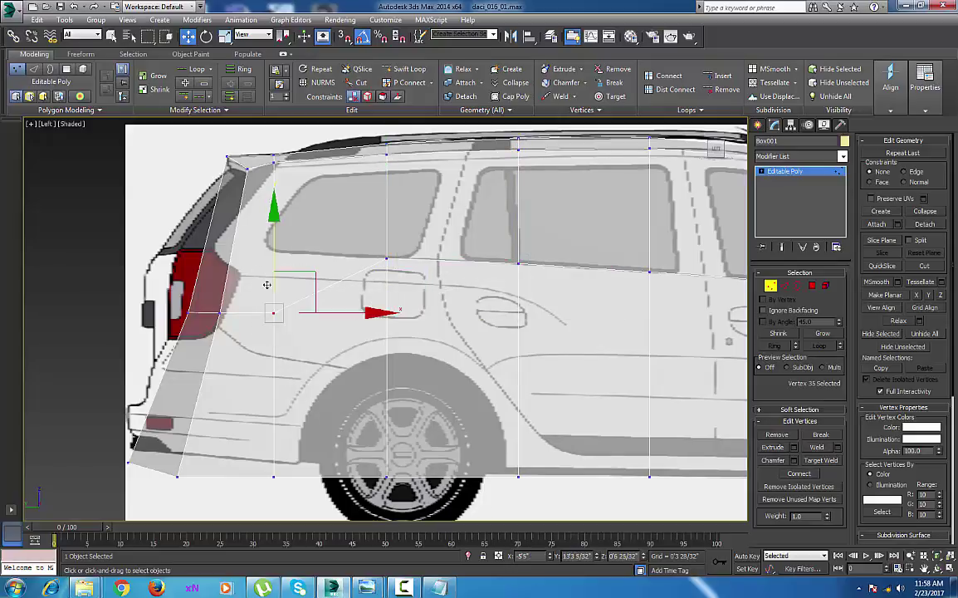
{"action": "left_click_drag", "start_coordinate": [280, 219], "coordinate": [288, 188]}
Move the two rearmost side-loop vertices up and rearward to the taillight's upper edge, following the tailgate outline
{"action": "left_click_drag", "start_coordinate": [119, 249], "coordinate": [226, 319]}
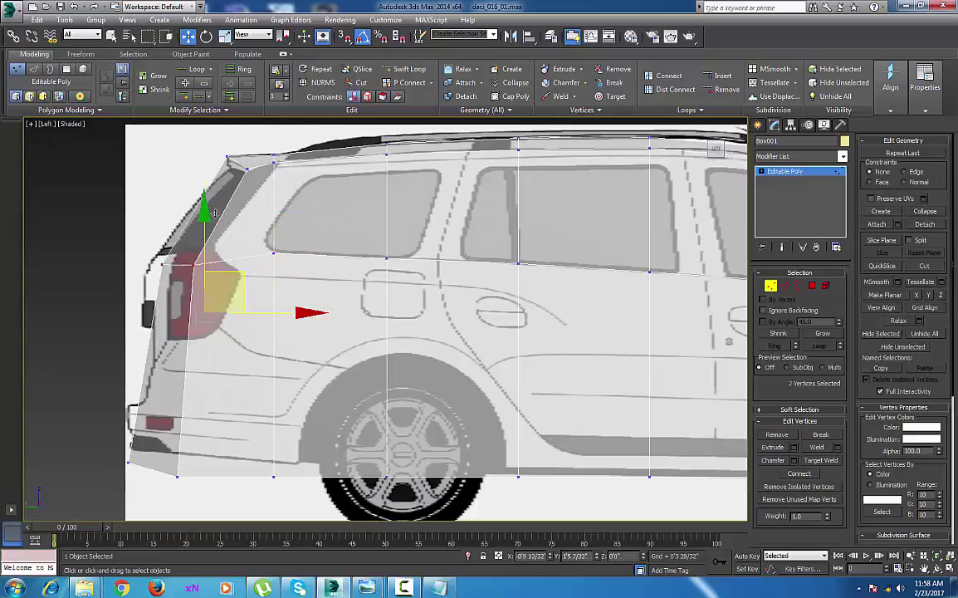
{"action": "left_click_drag", "start_coordinate": [214, 213], "coordinate": [214, 210]}
{"action": "middle_click_drag", "start_coordinate": [462, 323], "coordinate": [402, 341]}
{"action": "scroll", "coordinate": [405, 338], "scroll_direction": "down", "scroll_amount": 5}
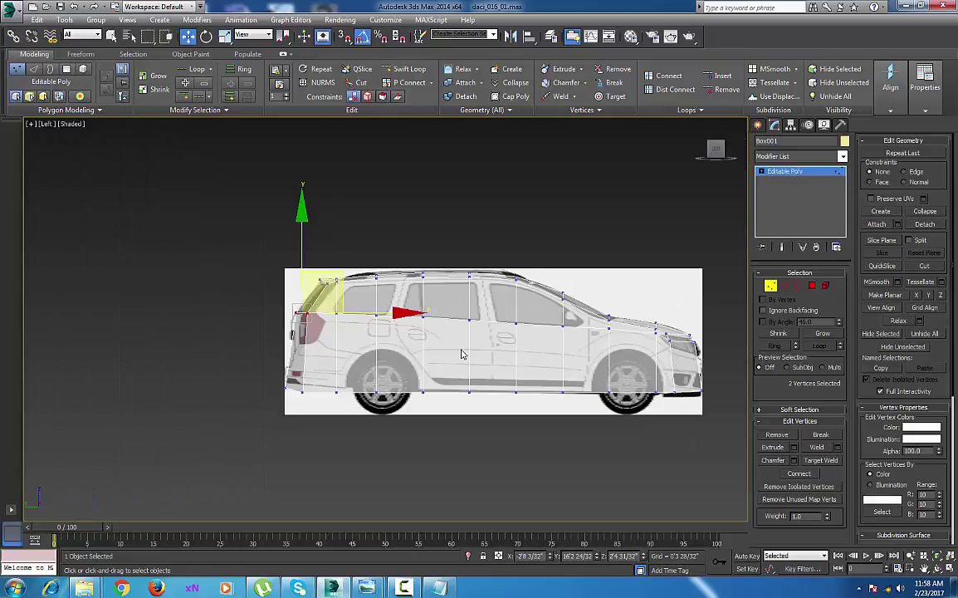
{"action": "middle_click_drag", "start_coordinate": [462, 354], "coordinate": [494, 374]}
In the Top view, move the outer rear loop vertex at the taillight about 8" forward and 1" outward to the taillight's inner edge
{"action": "key", "text": "t"}
{"action": "scroll", "coordinate": [450, 351], "scroll_direction": "up", "scroll_amount": 10}
{"action": "scroll", "coordinate": [517, 398], "scroll_direction": "down", "scroll_amount": 3}
{"action": "scroll", "coordinate": [495, 378], "scroll_direction": "up", "scroll_amount": 2}
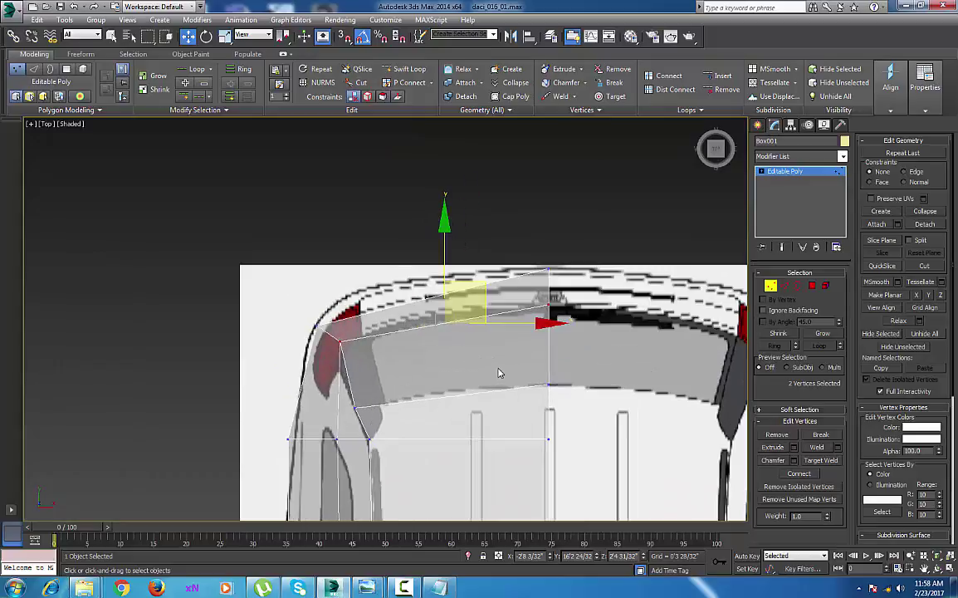
{"action": "scroll", "coordinate": [373, 370], "scroll_direction": "up", "scroll_amount": 4}
{"action": "left_click", "coordinate": [286, 295]}
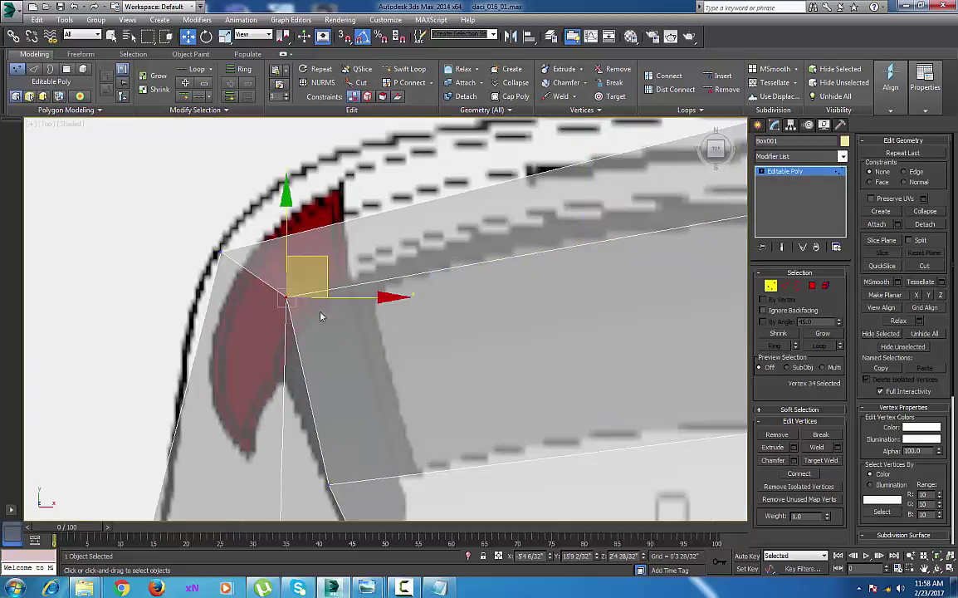
{"action": "left_click_drag", "start_coordinate": [326, 261], "coordinate": [318, 329]}
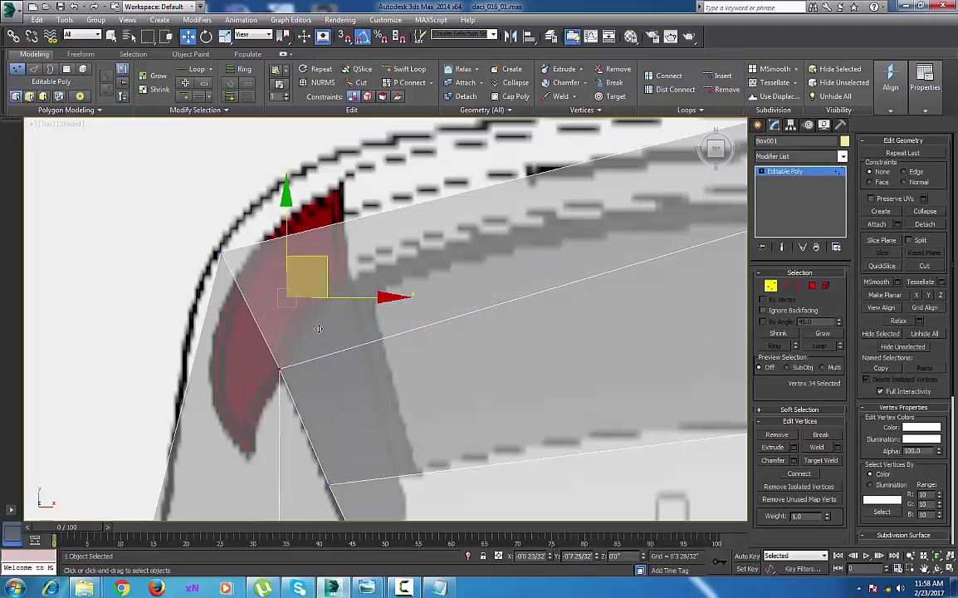
Move the side-loop vertex at the rear end of the quarter window about 5" outward to the window's outer edge
{"action": "scroll", "coordinate": [502, 357], "scroll_direction": "down", "scroll_amount": 6}
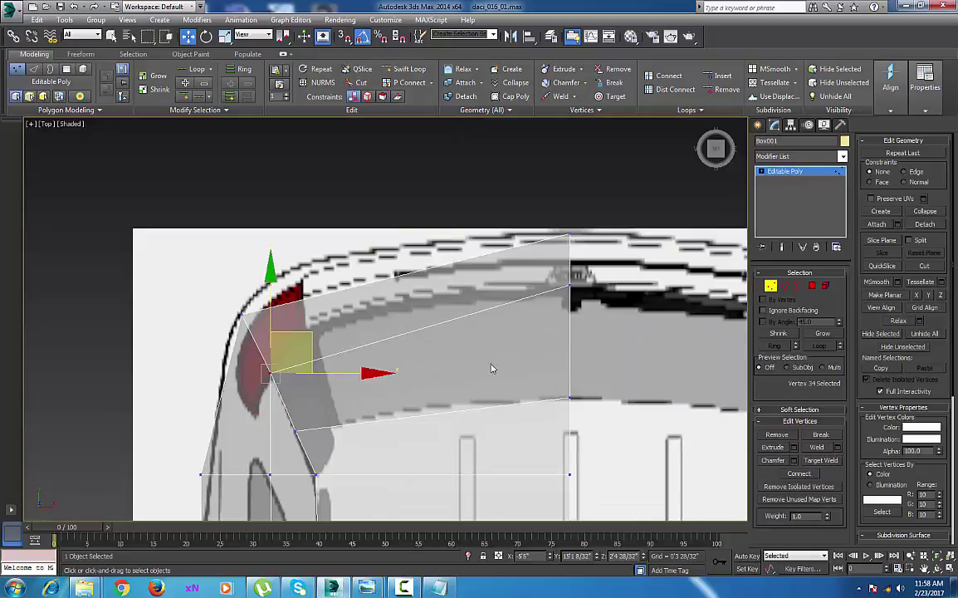
{"action": "middle_click_drag", "start_coordinate": [419, 405], "coordinate": [477, 303]}
{"action": "middle_click_drag", "start_coordinate": [385, 359], "coordinate": [465, 328]}
{"action": "scroll", "coordinate": [422, 345], "scroll_direction": "up", "scroll_amount": 2}
{"action": "left_click_drag", "start_coordinate": [362, 316], "coordinate": [427, 378]}
{"action": "left_click_drag", "start_coordinate": [487, 343], "coordinate": [458, 349]}
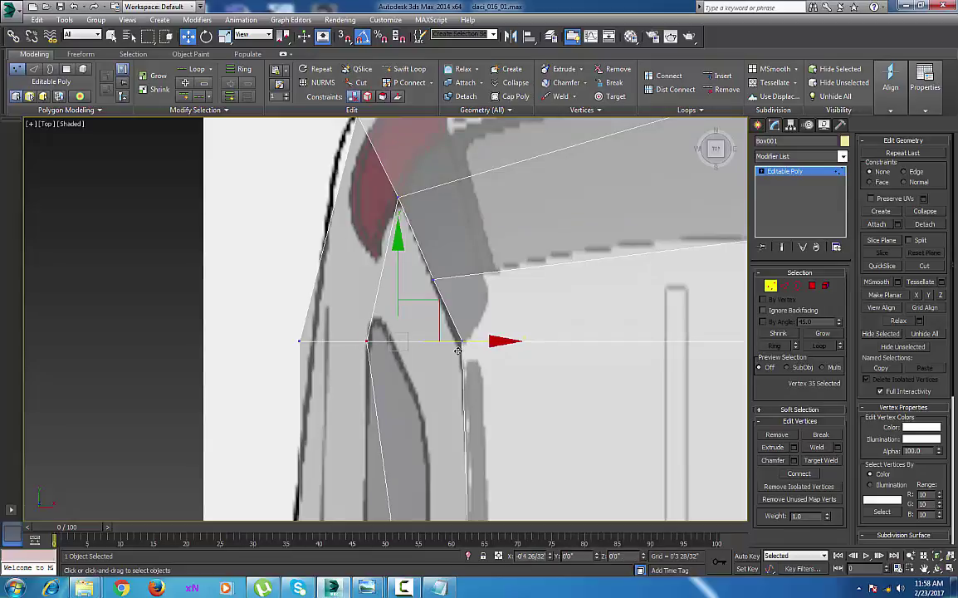
{"action": "left_click_drag", "start_coordinate": [458, 351], "coordinate": [457, 350]}
Move the side-loop vertex above the rear wheel outward to the window's outer edge and the one near the rear door handle about 7" outward
{"action": "middle_click_drag", "start_coordinate": [452, 519], "coordinate": [446, 395]}
{"action": "left_click_drag", "start_coordinate": [373, 445], "coordinate": [421, 472]}
{"action": "middle_click_drag", "start_coordinate": [420, 447], "coordinate": [465, 229]}
{"action": "middle_click_drag", "start_coordinate": [468, 400], "coordinate": [467, 253]}
{"action": "left_click", "coordinate": [444, 416]}
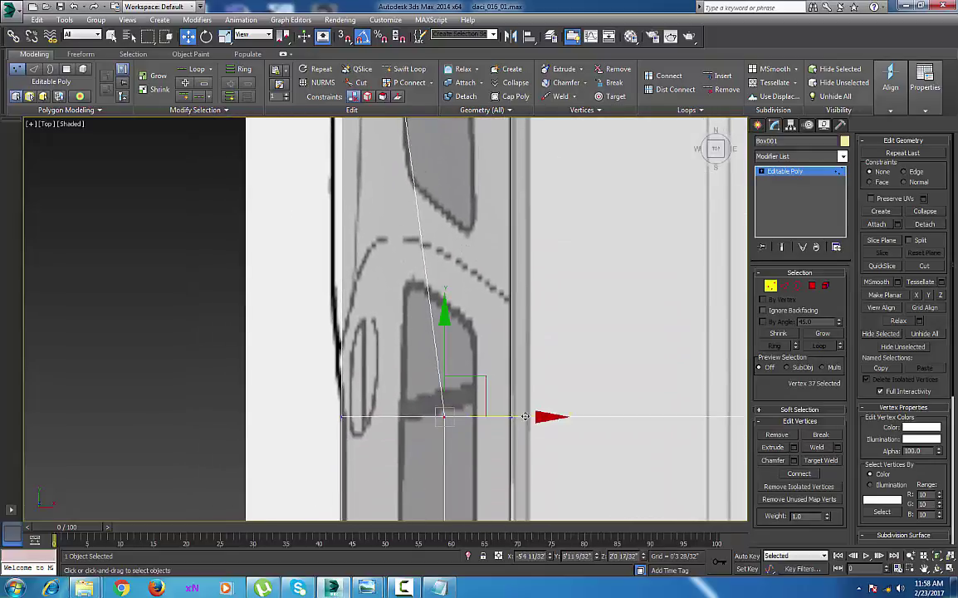
{"action": "left_click_drag", "start_coordinate": [525, 416], "coordinate": [482, 436]}
{"action": "middle_click_drag", "start_coordinate": [464, 480], "coordinate": [481, 280]}
{"action": "middle_click_drag", "start_coordinate": [479, 355], "coordinate": [467, 178]}
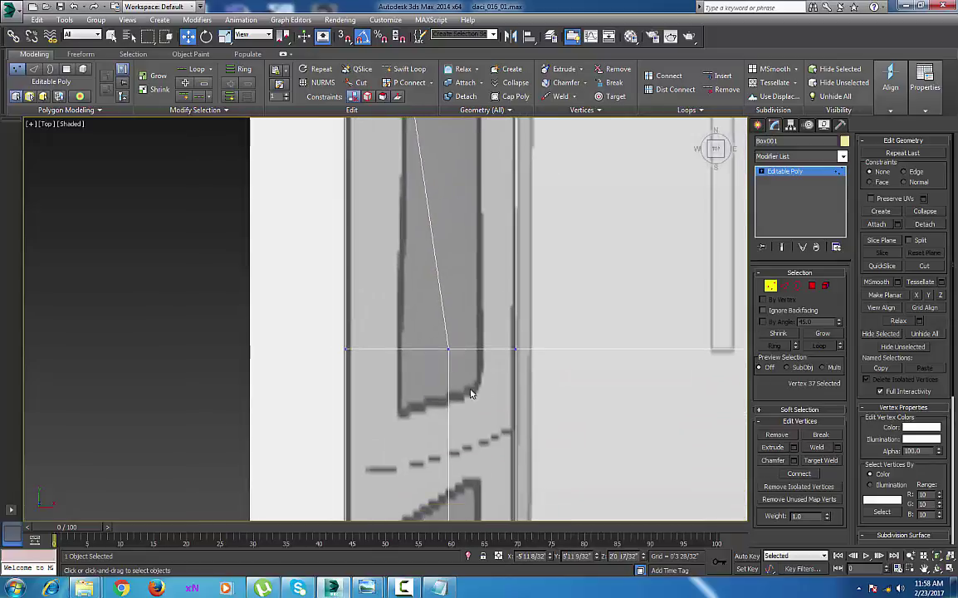
Move the side-loop vertices at the rear-door window's front end, along the front-door window and beside the mirror outward to the windows' outer edge
{"action": "left_click_drag", "start_coordinate": [468, 395], "coordinate": [470, 397]}
{"action": "left_click_drag", "start_coordinate": [525, 350], "coordinate": [477, 365]}
{"action": "middle_click_drag", "start_coordinate": [503, 434], "coordinate": [483, 249]}
{"action": "middle_click_drag", "start_coordinate": [484, 390], "coordinate": [496, 275]}
{"action": "left_click_drag", "start_coordinate": [472, 399], "coordinate": [472, 399]}
{"action": "left_click_drag", "start_coordinate": [540, 356], "coordinate": [485, 362]}
{"action": "middle_click_drag", "start_coordinate": [445, 267], "coordinate": [463, 163]}
{"action": "middle_click_drag", "start_coordinate": [444, 408], "coordinate": [428, 179]}
{"action": "left_click_drag", "start_coordinate": [396, 281], "coordinate": [463, 370]}
{"action": "left_click_drag", "start_coordinate": [514, 324], "coordinate": [478, 333]}
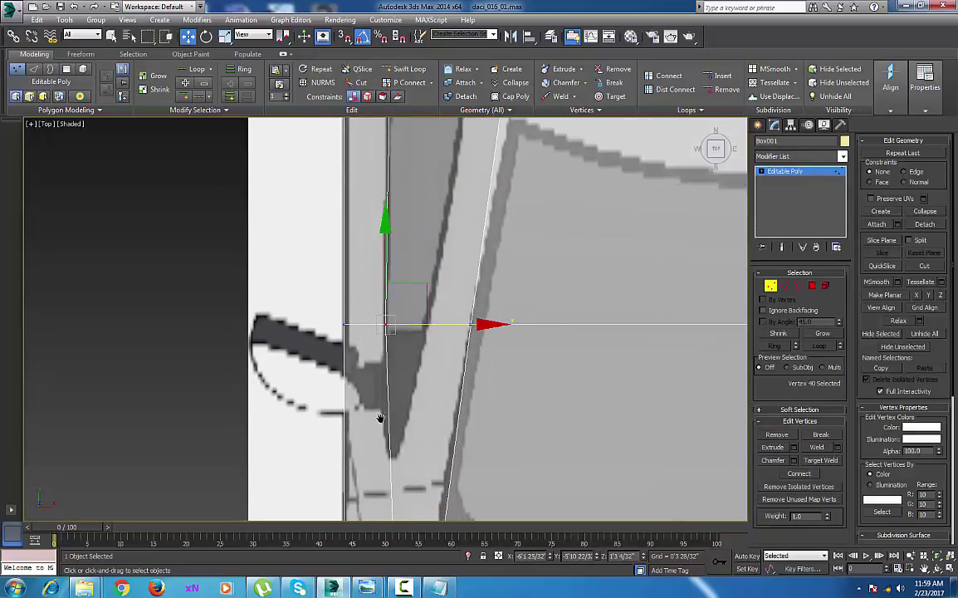
Move the side-loop vertex at the windshield's base about 3" outward and the one just behind the headlight outward to the fender crease
{"action": "middle_click_drag", "start_coordinate": [380, 420], "coordinate": [392, 305]}
{"action": "scroll", "coordinate": [398, 344], "scroll_direction": "down", "scroll_amount": 3}
{"action": "middle_click_drag", "start_coordinate": [443, 362], "coordinate": [444, 342]}
{"action": "scroll", "coordinate": [432, 384], "scroll_direction": "up", "scroll_amount": 6}
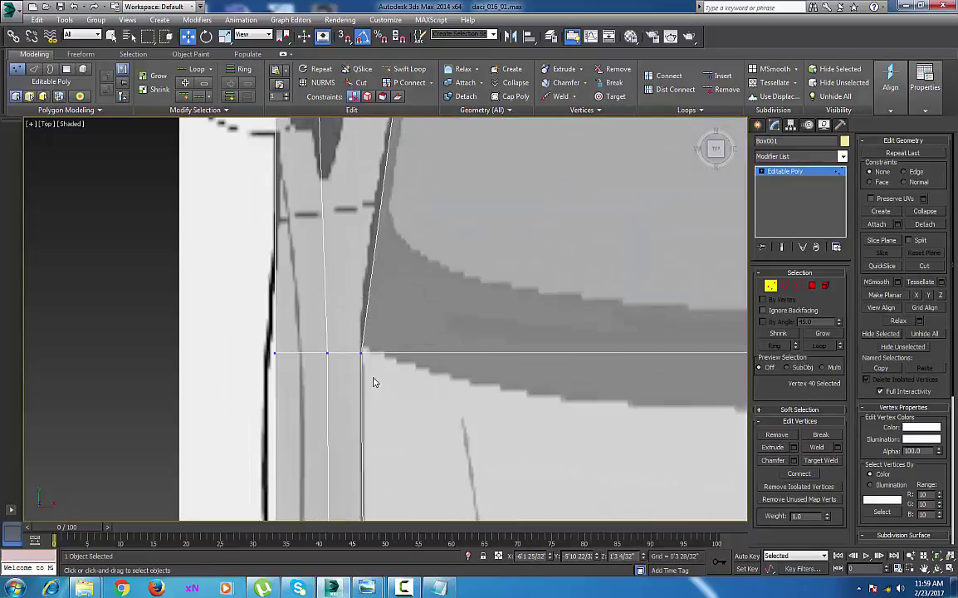
{"action": "middle_click_drag", "start_coordinate": [340, 353], "coordinate": [444, 363]}
{"action": "left_click_drag", "start_coordinate": [441, 374], "coordinate": [442, 375]}
{"action": "left_click_drag", "start_coordinate": [528, 360], "coordinate": [513, 360]}
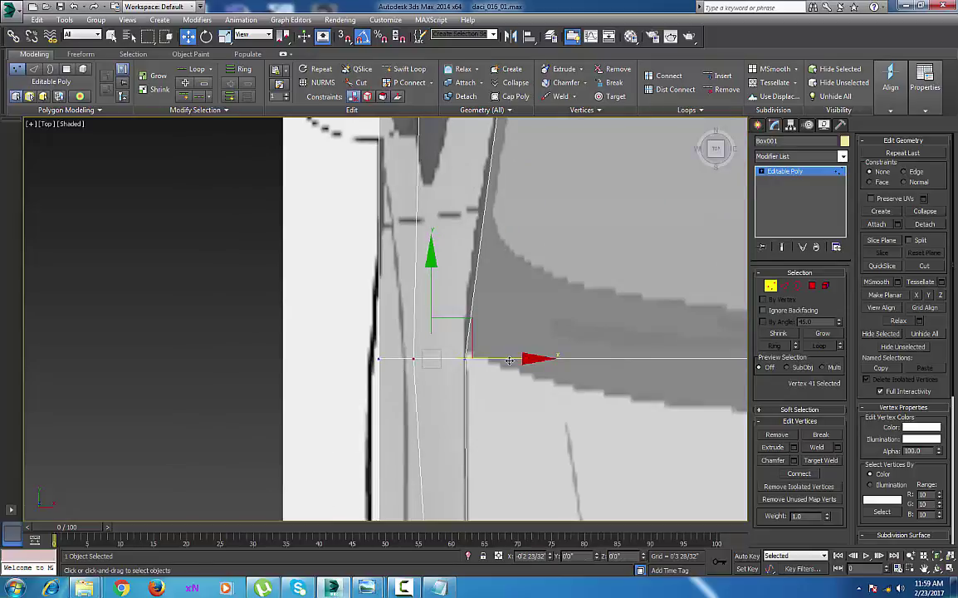
{"action": "middle_click_drag", "start_coordinate": [479, 516], "coordinate": [461, 223]}
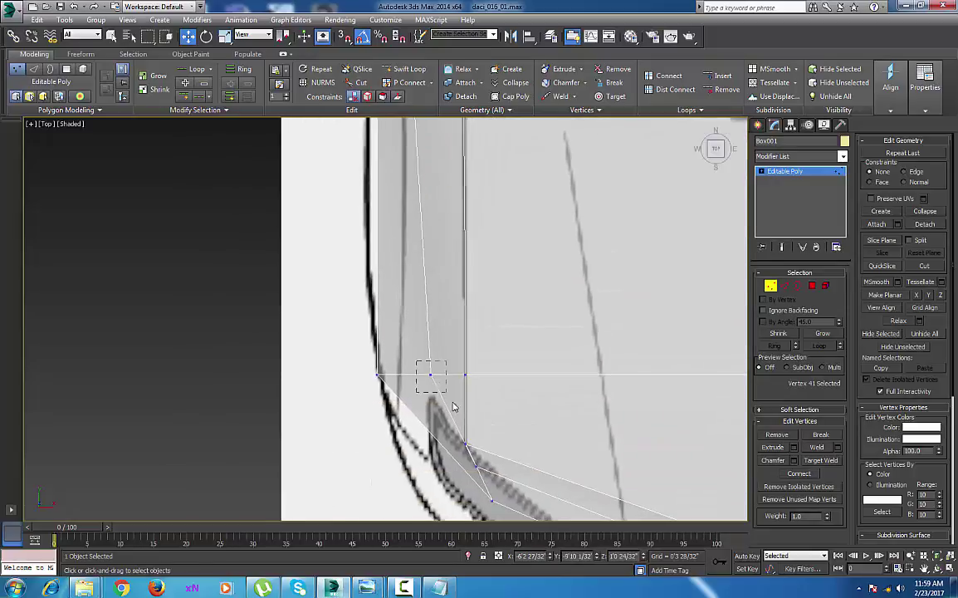
{"action": "left_click_drag", "start_coordinate": [453, 407], "coordinate": [446, 393]}
{"action": "left_click_drag", "start_coordinate": [523, 373], "coordinate": [502, 429]}
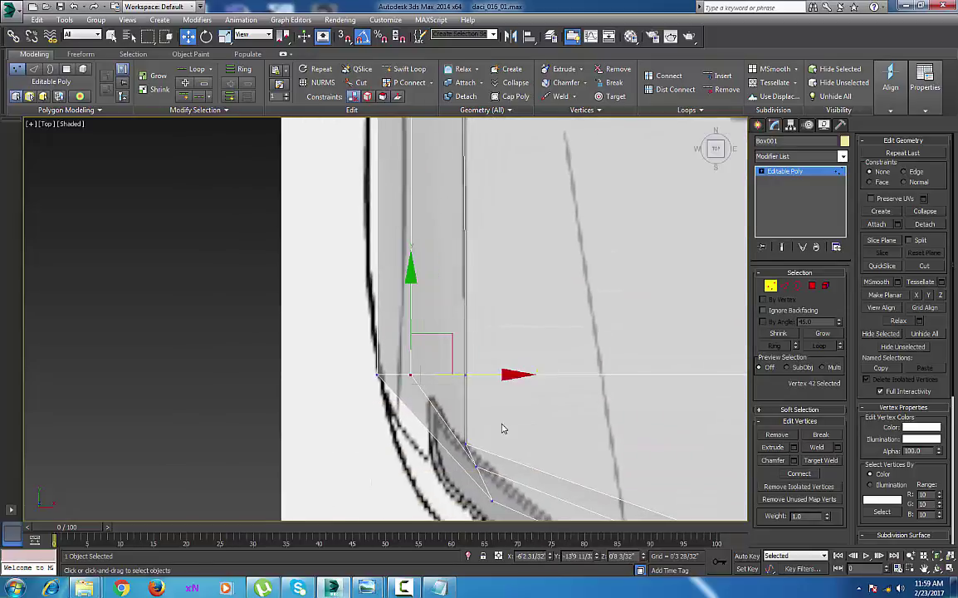
Move the outermost front-corner vertex about 5" outward and 6.5" forward to the bumper outline, and shift the adjacent headlight vertex slightly outward
{"action": "middle_click_drag", "start_coordinate": [502, 428], "coordinate": [477, 323]}
{"action": "scroll", "coordinate": [472, 362], "scroll_direction": "up", "scroll_amount": 3}
{"action": "middle_click_drag", "start_coordinate": [470, 421], "coordinate": [462, 300]}
{"action": "scroll", "coordinate": [461, 301], "scroll_direction": "down", "scroll_amount": 3}
{"action": "middle_click_drag", "start_coordinate": [495, 352], "coordinate": [472, 361]}
{"action": "left_click", "coordinate": [433, 307]}
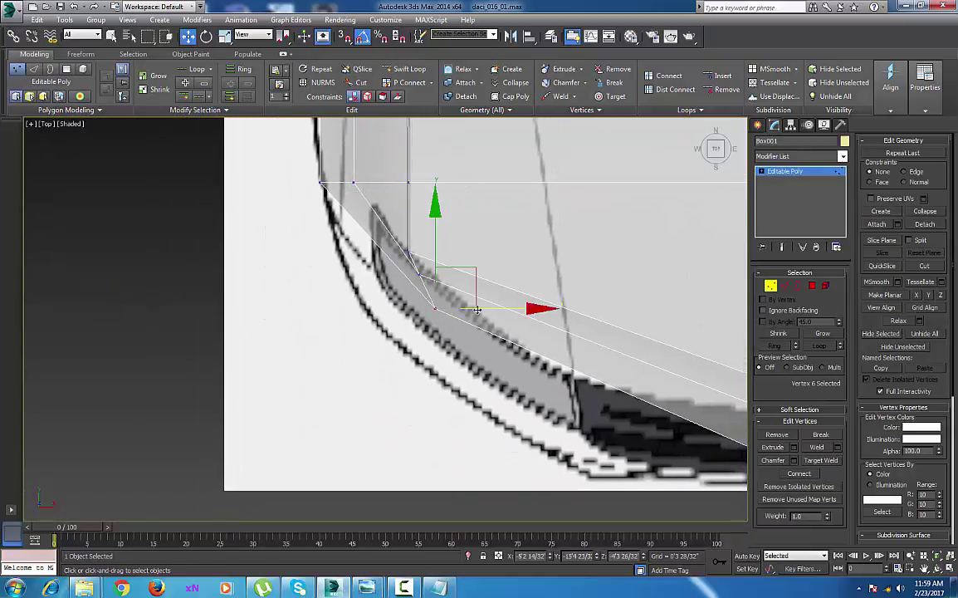
{"action": "left_click_drag", "start_coordinate": [471, 282], "coordinate": [445, 312]}
{"action": "left_click", "coordinate": [420, 274]}
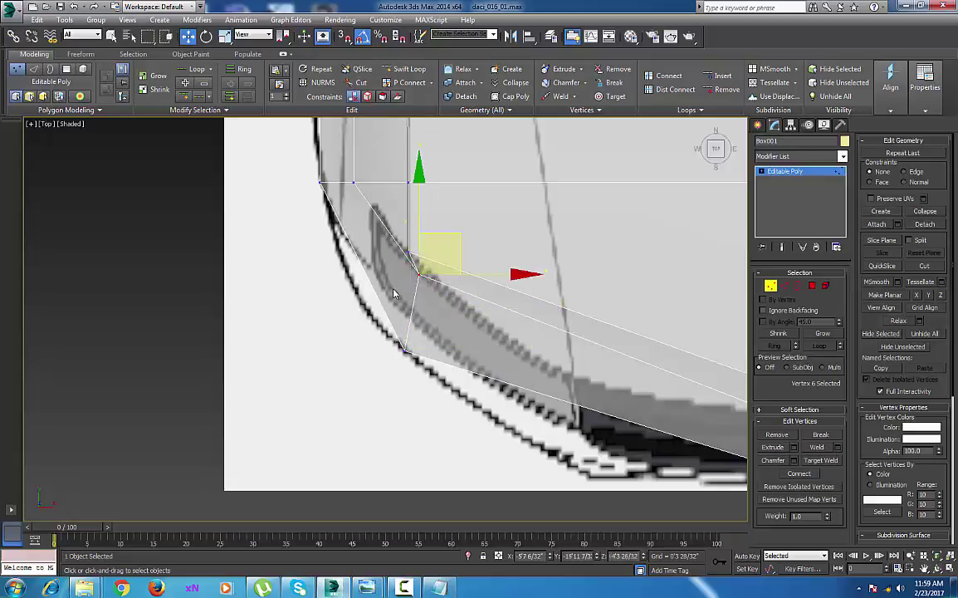
{"action": "mouse_move", "coordinate": [432, 248]}
{"action": "left_mouse_down"}
{"action": "mouse_move", "coordinate": [426, 232]}
{"action": "mouse_move", "coordinate": [431, 241]}
{"action": "left_mouse_up"}
{"action": "left_click_drag", "start_coordinate": [432, 241], "coordinate": [435, 242]}
Add two lengthwise edge loops with Swift Loop, evenly spaced between the roof's side edge and the car's centreline
{"action": "scroll", "coordinate": [508, 355], "scroll_direction": "down", "scroll_amount": 3}
{"action": "middle_click_drag", "start_coordinate": [432, 316], "coordinate": [472, 376]}
{"action": "middle_click_drag", "start_coordinate": [495, 292], "coordinate": [509, 376]}
{"action": "scroll", "coordinate": [489, 319], "scroll_direction": "down", "scroll_amount": 3}
{"action": "scroll", "coordinate": [522, 363], "scroll_direction": "up", "scroll_amount": 6}
{"action": "middle_click_drag", "start_coordinate": [494, 300], "coordinate": [496, 376]}
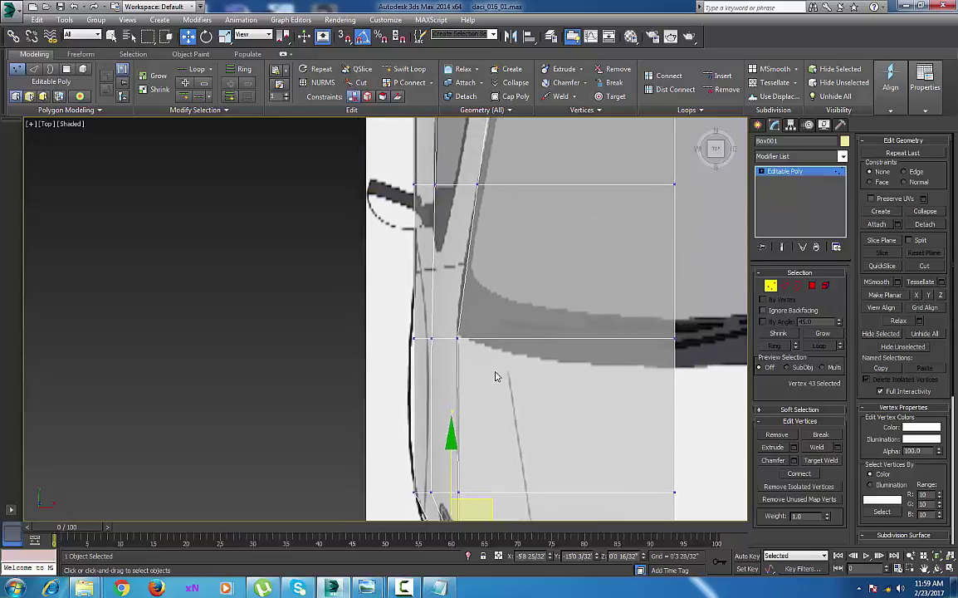
{"action": "scroll", "coordinate": [502, 397], "scroll_direction": "down", "scroll_amount": 5}
{"action": "middle_click_drag", "start_coordinate": [524, 299], "coordinate": [534, 484]}
{"action": "scroll", "coordinate": [519, 335], "scroll_direction": "up", "scroll_amount": 2}
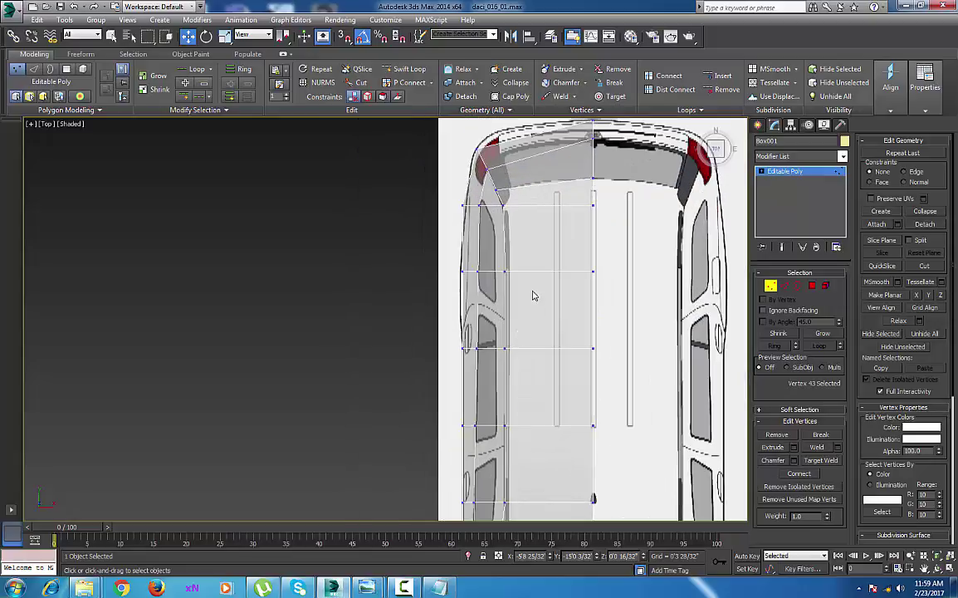
{"action": "middle_click_drag", "start_coordinate": [534, 292], "coordinate": [527, 311]}
{"action": "left_click", "coordinate": [405, 69]}
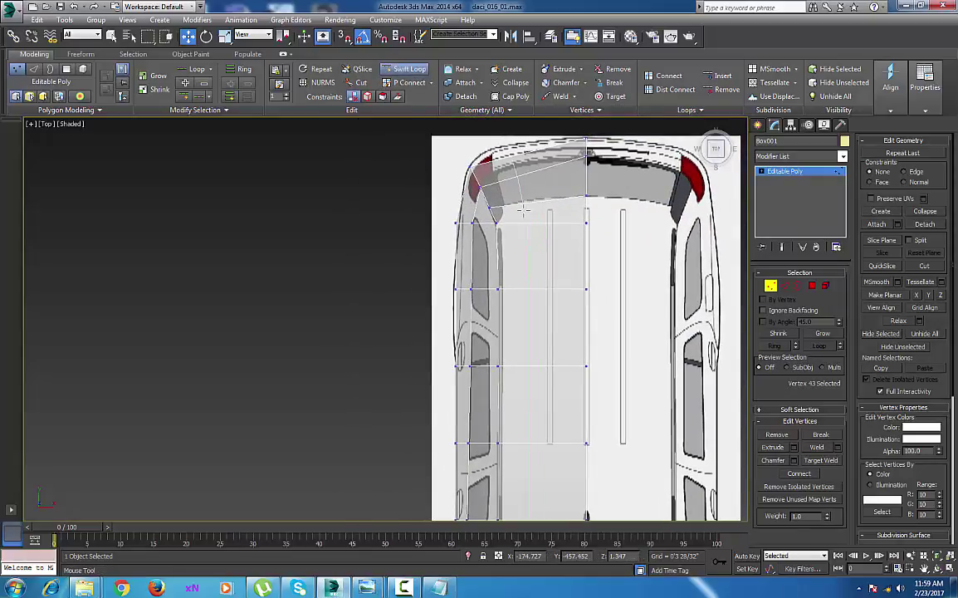
{"action": "left_click", "coordinate": [523, 199]}
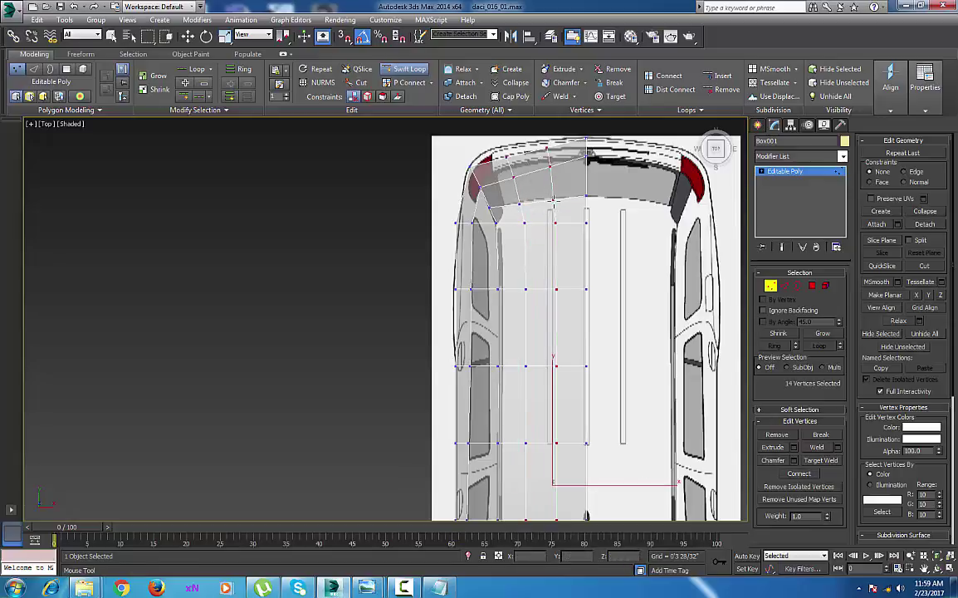
{"action": "key", "text": "w"}
Move the two new loops' vertices at the roof's rear edge slightly rearward onto the rear window's curved upper outline
{"action": "scroll", "coordinate": [370, 326], "scroll_direction": "up", "scroll_amount": 5}
{"action": "middle_click_drag", "start_coordinate": [371, 326], "coordinate": [352, 355]}
{"action": "left_click", "coordinate": [412, 288]}
{"action": "left_click_drag", "start_coordinate": [412, 241], "coordinate": [413, 231]}
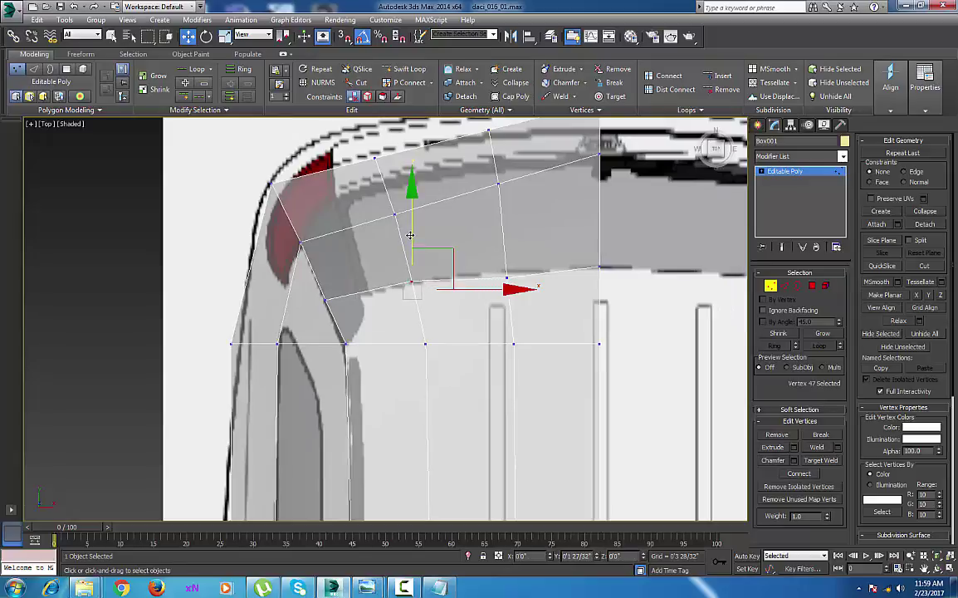
{"action": "left_click", "coordinate": [507, 276]}
{"action": "left_click_drag", "start_coordinate": [509, 232], "coordinate": [509, 226]}
Move the two new loops' rearmost vertex pairs rearward to the curved tailgate outline, the outer pair by about 7.5"
{"action": "middle_click_drag", "start_coordinate": [469, 310], "coordinate": [460, 448]}
{"action": "left_click_drag", "start_coordinate": [470, 254], "coordinate": [537, 360]}
{"action": "left_click_drag", "start_coordinate": [485, 235], "coordinate": [488, 212]}
{"action": "left_click_drag", "start_coordinate": [328, 278], "coordinate": [428, 365]}
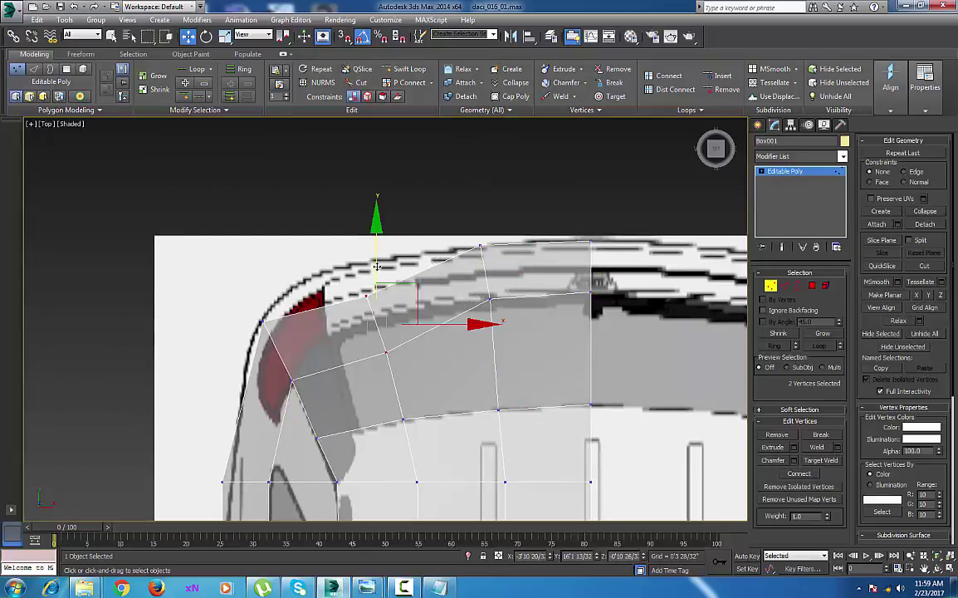
{"action": "left_click_drag", "start_coordinate": [373, 236], "coordinate": [372, 229]}
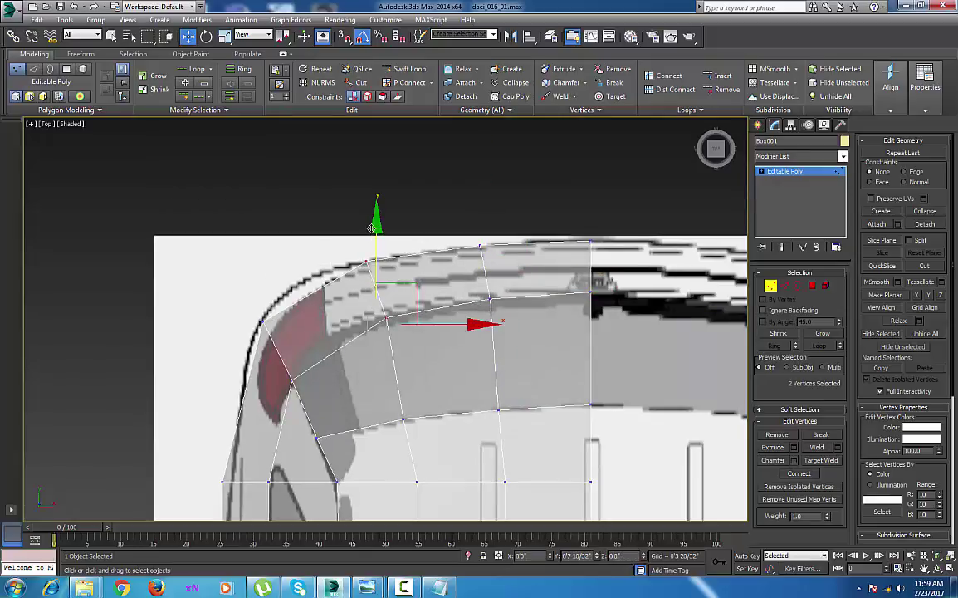
Move the two new loops' front-end vertex groups forward to the curved bumper outline, the inner three vertices by about 7.5"
{"action": "scroll", "coordinate": [421, 300], "scroll_direction": "up", "scroll_amount": 2}
{"action": "scroll", "coordinate": [475, 412], "scroll_direction": "down", "scroll_amount": 6}
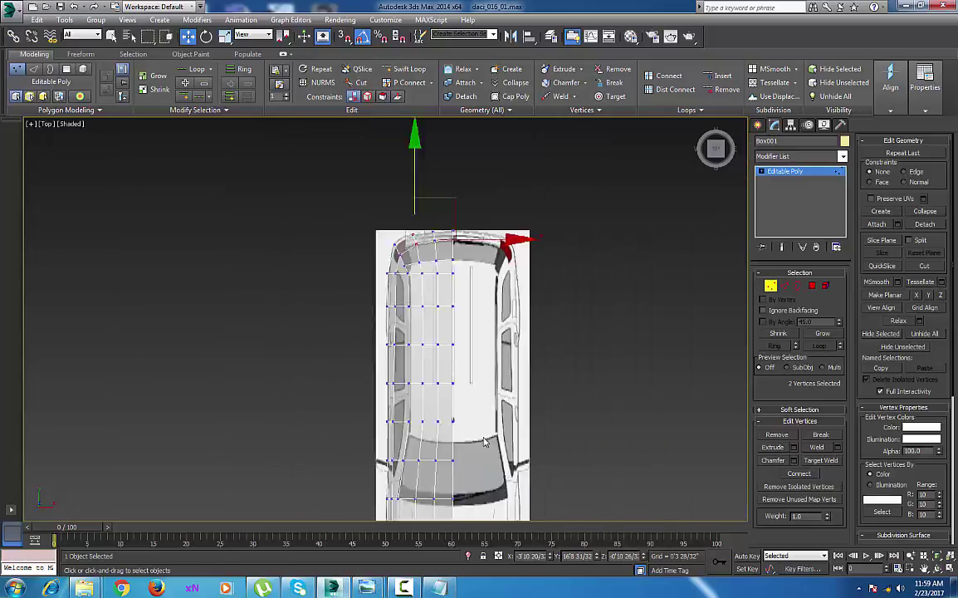
{"action": "scroll", "coordinate": [486, 442], "scroll_direction": "up", "scroll_amount": 10}
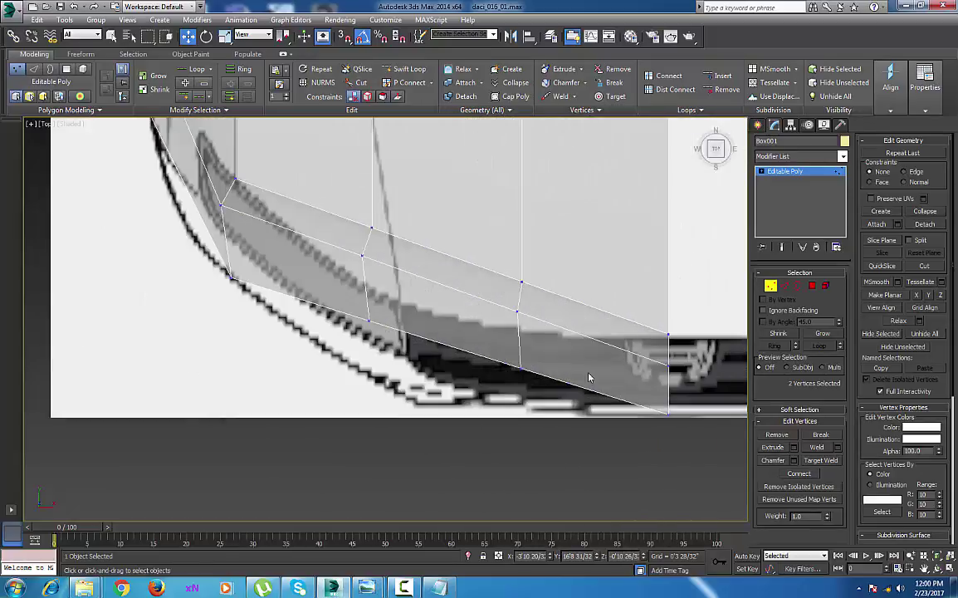
{"action": "left_click_drag", "start_coordinate": [488, 257], "coordinate": [583, 340]}
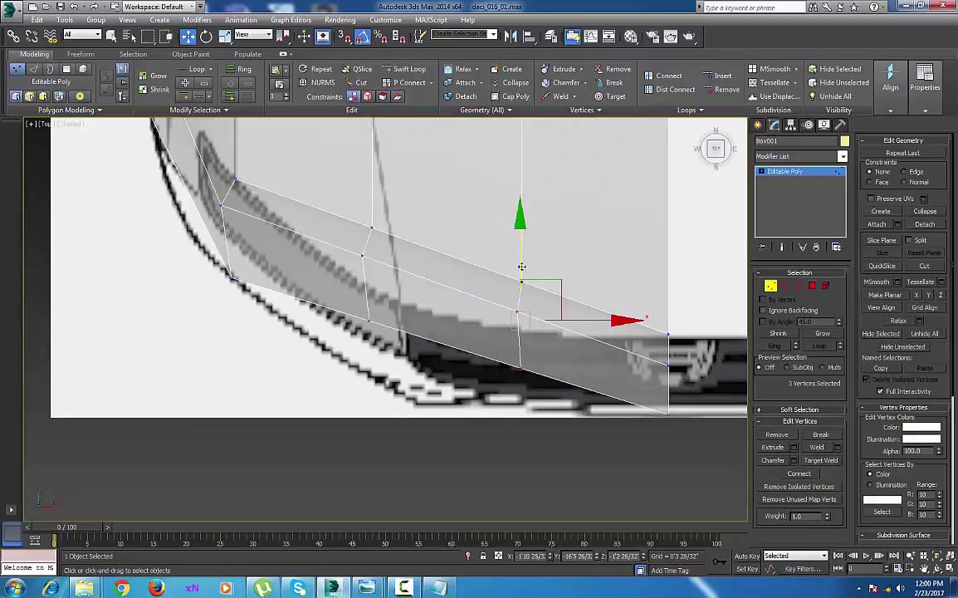
{"action": "left_click_drag", "start_coordinate": [521, 267], "coordinate": [521, 310]}
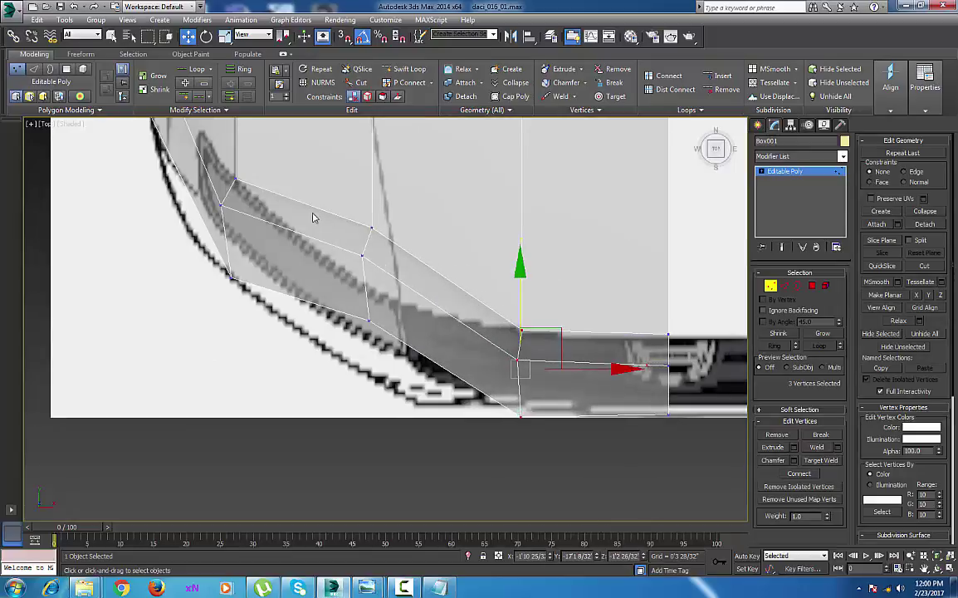
{"action": "left_click_drag", "start_coordinate": [317, 208], "coordinate": [428, 336]}
{"action": "left_click_drag", "start_coordinate": [366, 210], "coordinate": [365, 252]}
Examine the half-body mesh against the blueprint planes in the Perspective view
{"action": "scroll", "coordinate": [601, 357], "scroll_direction": "down", "scroll_amount": 10}
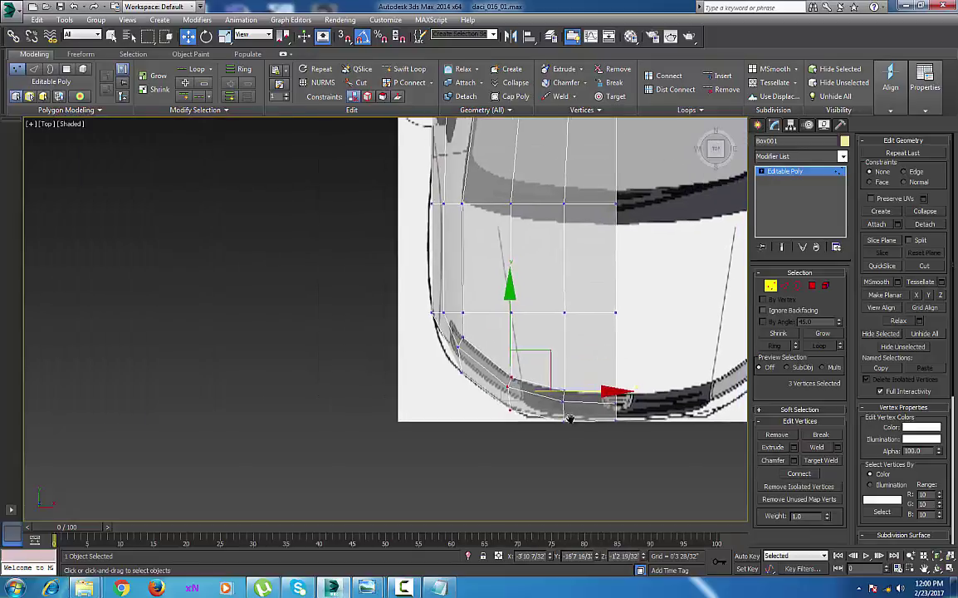
{"action": "middle_click_drag", "start_coordinate": [580, 381], "coordinate": [583, 393]}
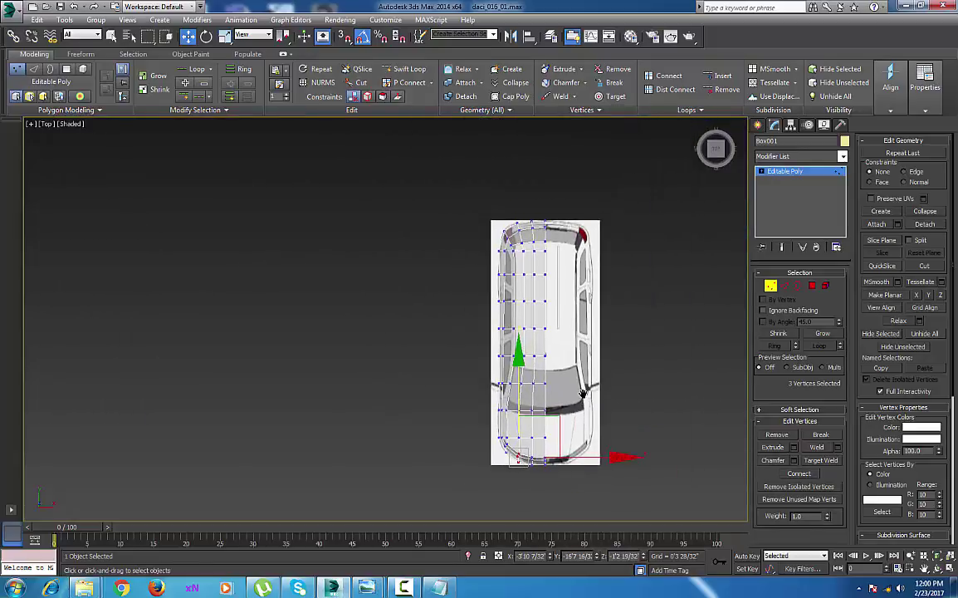
{"action": "key", "text": "p"}
{"action": "key", "text": "z"}
{"action": "scroll", "coordinate": [579, 391], "scroll_direction": "down", "scroll_amount": 10}
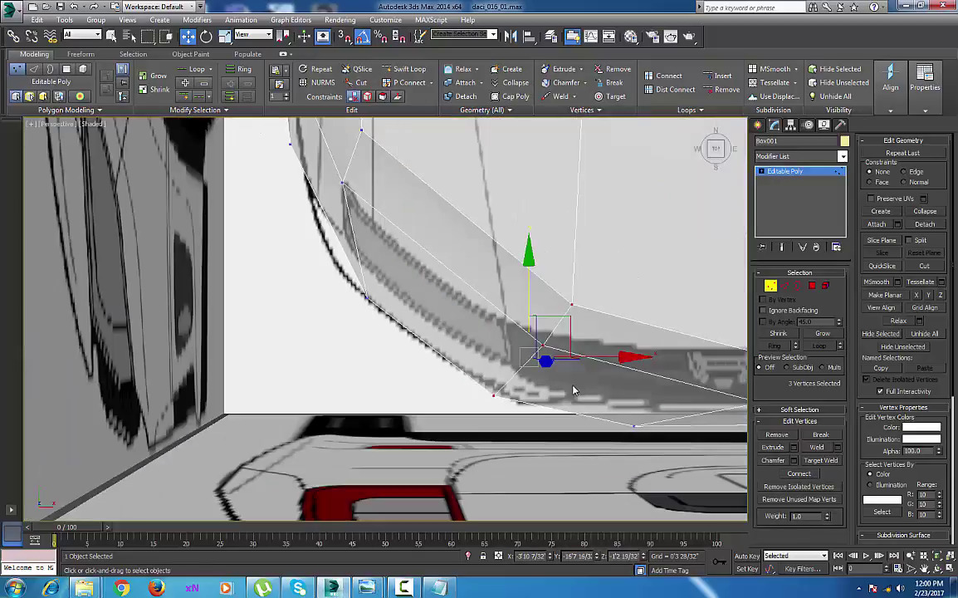
{"action": "middle_click_drag", "start_coordinate": [576, 401], "coordinate": [538, 336], "text": "alt"}
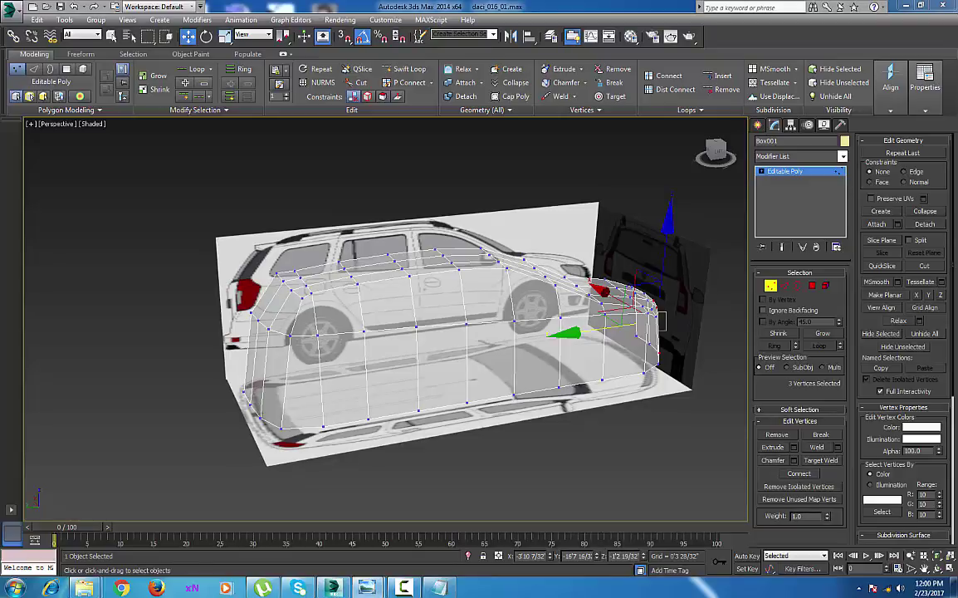
{"action": "middle_click_drag", "start_coordinate": [563, 385], "coordinate": [582, 401]}
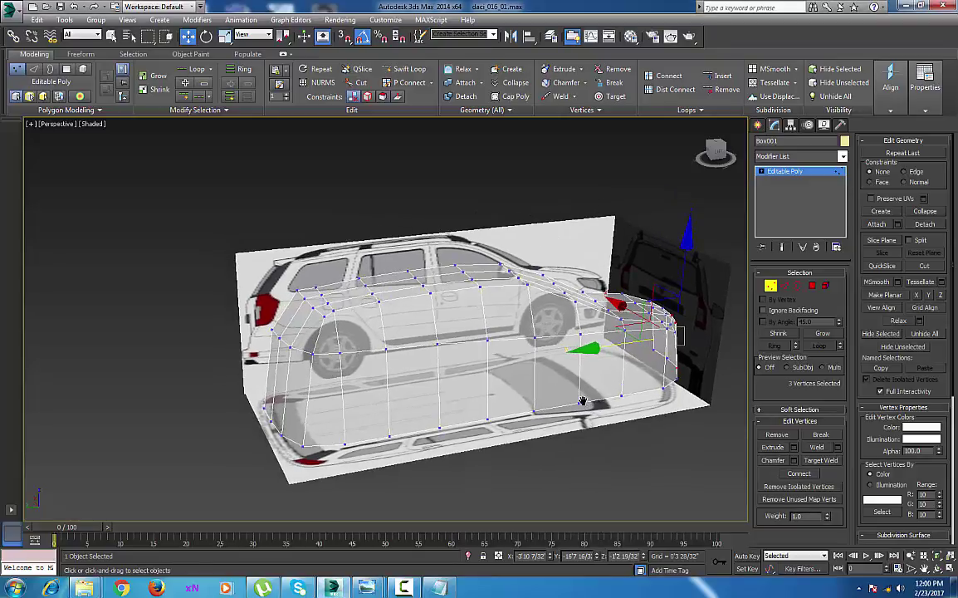
In the Left view, add a horizontal edge loop with Swift Loop just below the window line, crossing the upper taillight
{"action": "key", "text": "l"}
{"action": "key", "text": "z"}
{"action": "scroll", "coordinate": [608, 394], "scroll_direction": "down", "scroll_amount": 2}
{"action": "middle_click_drag", "start_coordinate": [374, 387], "coordinate": [669, 400]}
{"action": "scroll", "coordinate": [357, 380], "scroll_direction": "down", "scroll_amount": 3}
{"action": "middle_click_drag", "start_coordinate": [453, 387], "coordinate": [660, 384]}
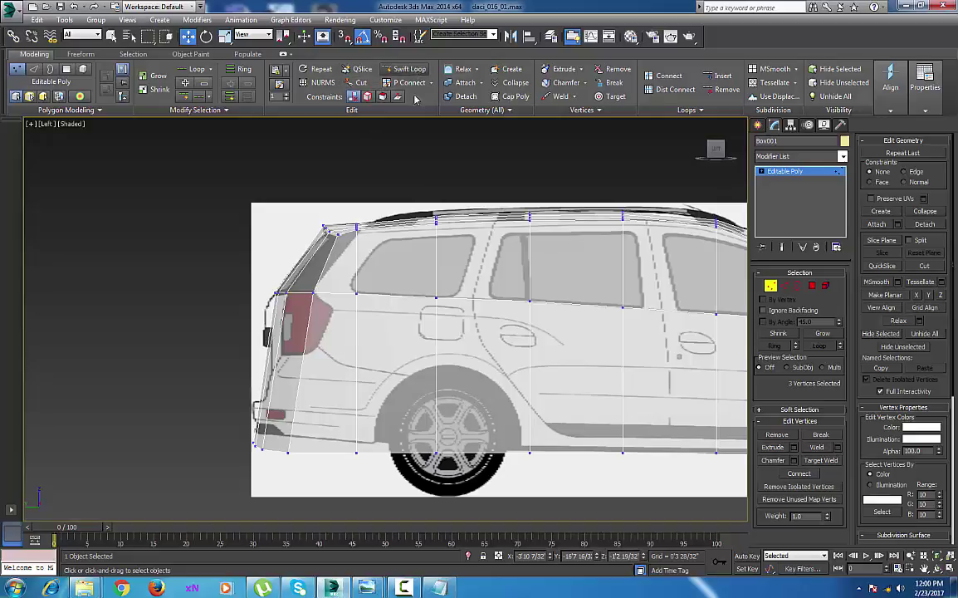
{"action": "left_click", "coordinate": [405, 69]}
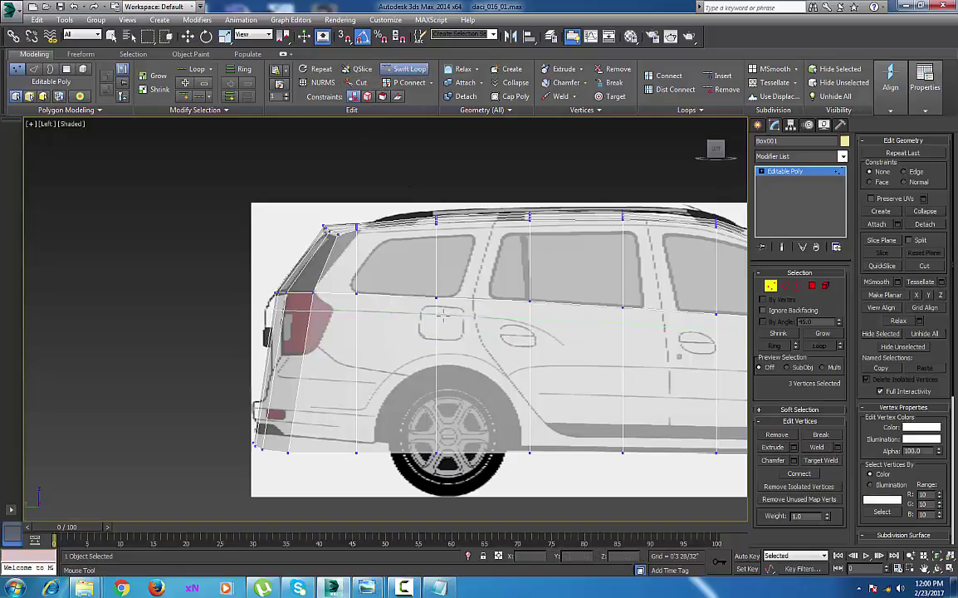
{"action": "left_click", "coordinate": [443, 314]}
{"action": "key", "text": "w"}
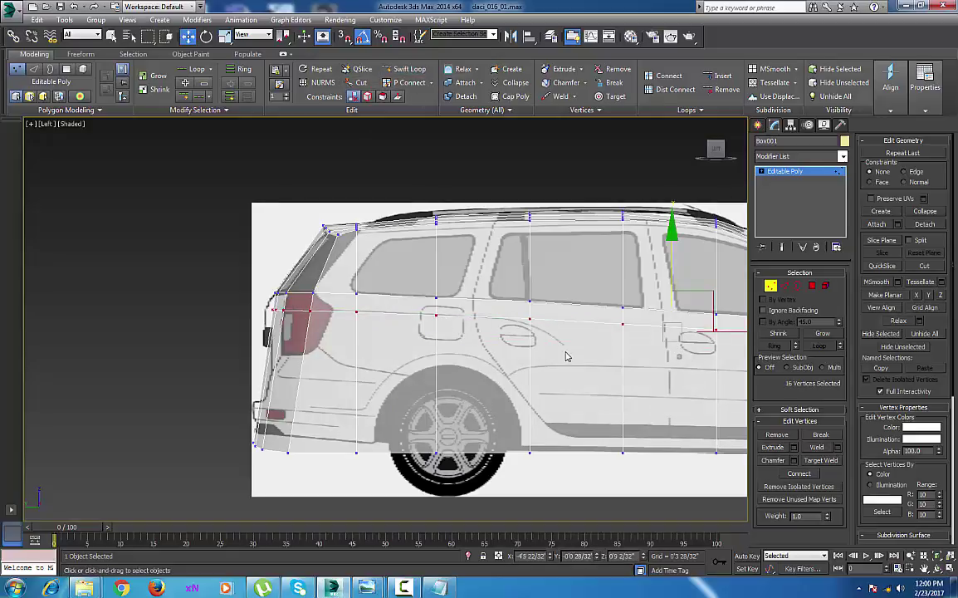
{"action": "right_click", "coordinate": [562, 349]}
{"action": "left_click", "coordinate": [705, 372]}
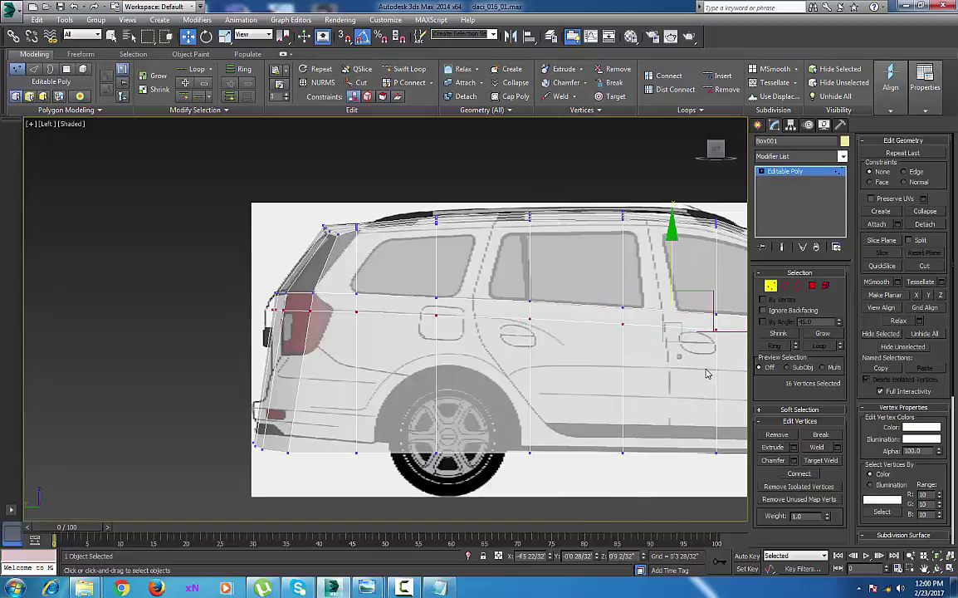
Add two more horizontal edge loops with Swift Loop, one just above the wheel arches and one near the wheel centres
{"action": "middle_click_drag", "start_coordinate": [574, 382], "coordinate": [222, 389]}
{"action": "middle_click_drag", "start_coordinate": [595, 402], "coordinate": [611, 379]}
{"action": "scroll", "coordinate": [598, 387], "scroll_direction": "up", "scroll_amount": 2}
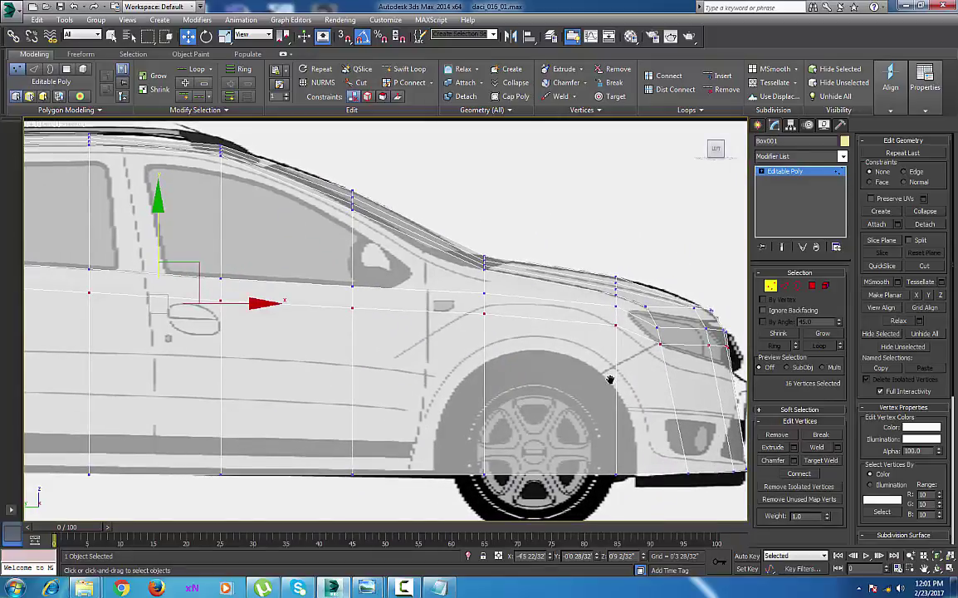
{"action": "middle_click_drag", "start_coordinate": [560, 366], "coordinate": [602, 373]}
{"action": "scroll", "coordinate": [582, 365], "scroll_direction": "down", "scroll_amount": 3}
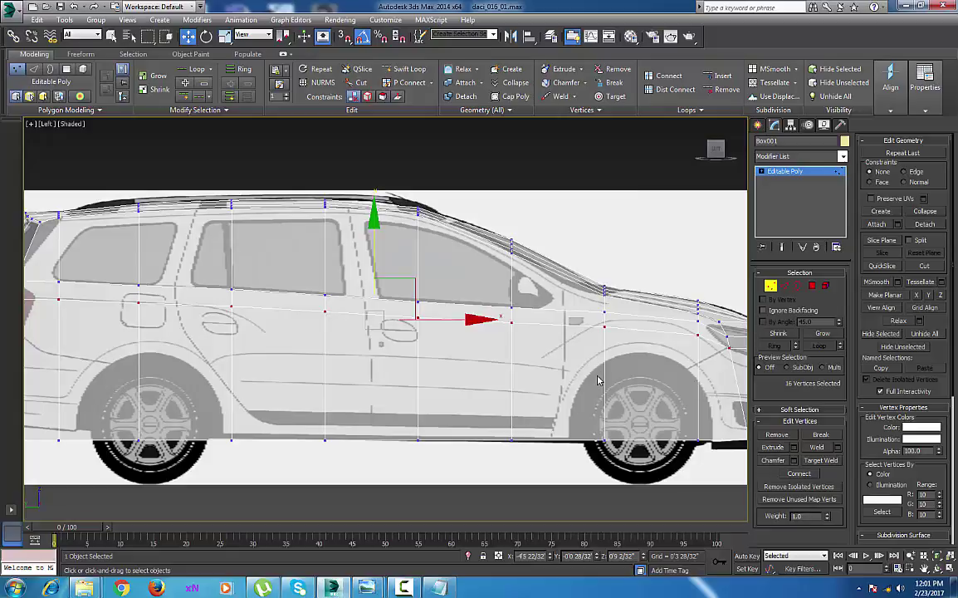
{"action": "middle_click_drag", "start_coordinate": [533, 384], "coordinate": [632, 363]}
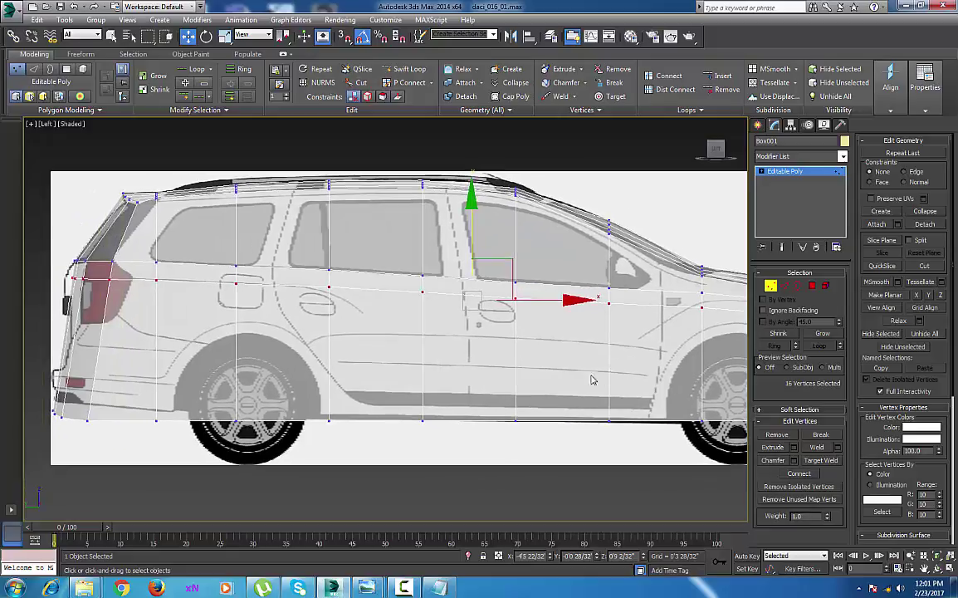
{"action": "left_click", "coordinate": [409, 69]}
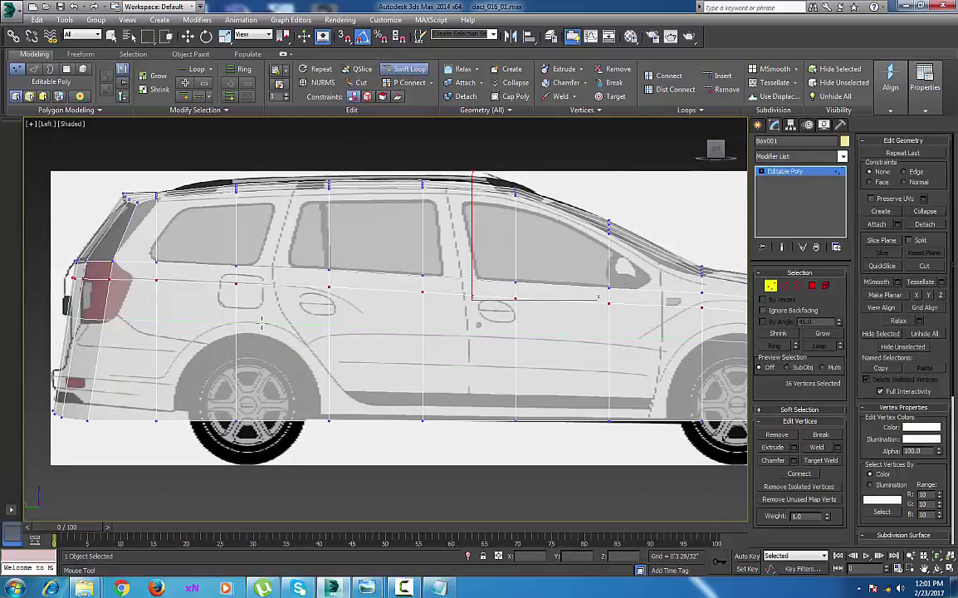
{"action": "left_click", "coordinate": [259, 327]}
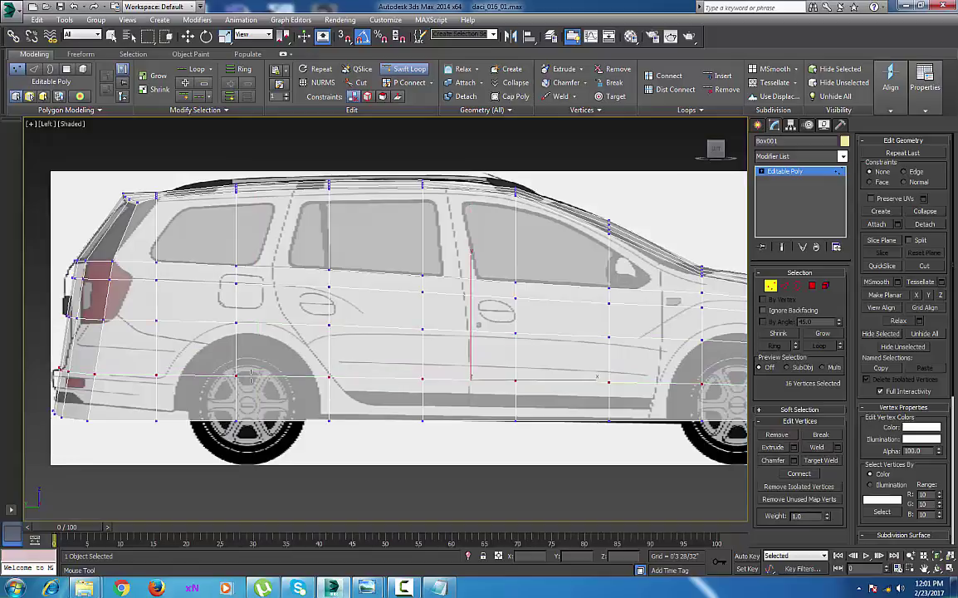
{"action": "key", "text": "w"}
{"action": "middle_click_drag", "start_coordinate": [298, 388], "coordinate": [376, 390]}
{"action": "scroll", "coordinate": [376, 385], "scroll_direction": "down", "scroll_amount": 4}
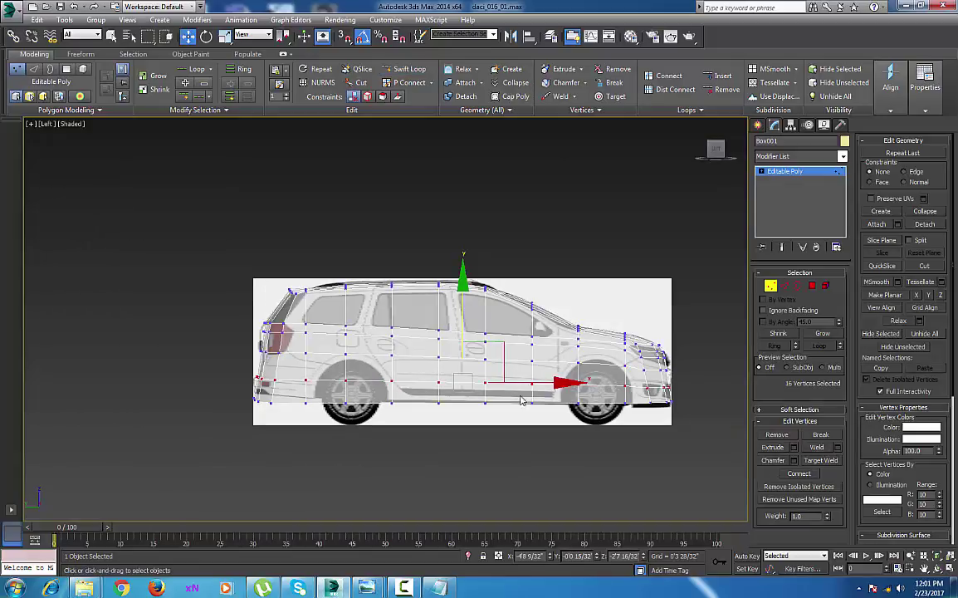
{"action": "middle_click_drag", "start_coordinate": [563, 403], "coordinate": [536, 413]}
{"action": "scroll", "coordinate": [482, 396], "scroll_direction": "up", "scroll_amount": 4}
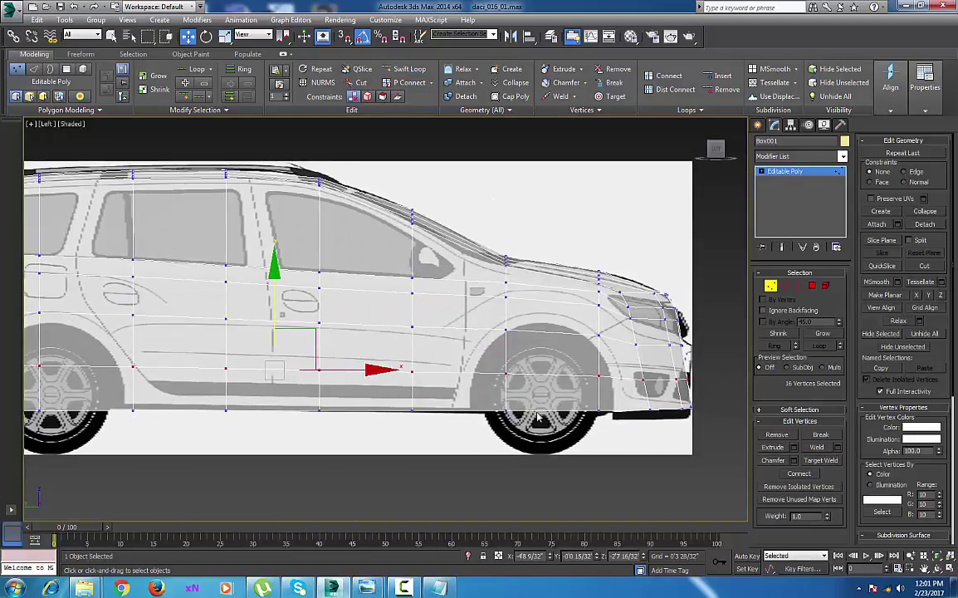